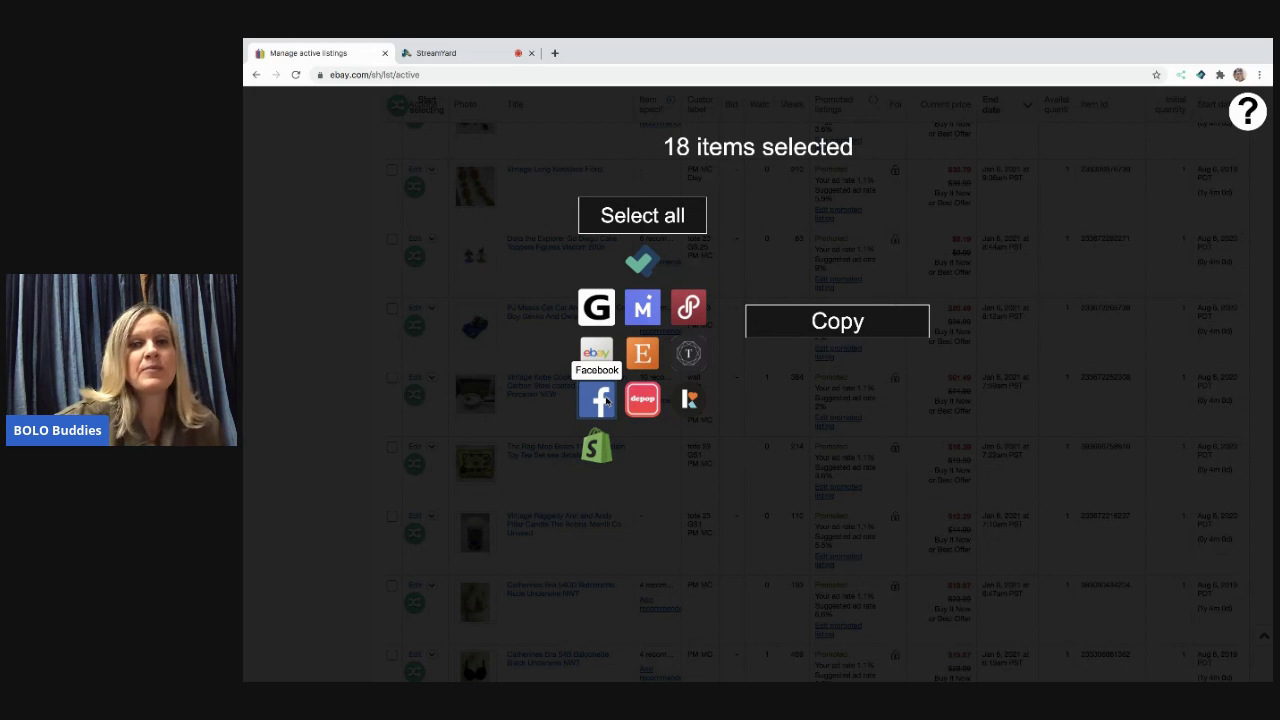
Copy the 18 selected eBay listings to Mercari and Poshmark
{"action": "left_click", "coordinate": [646, 310]}
{"action": "left_click", "coordinate": [690, 310]}
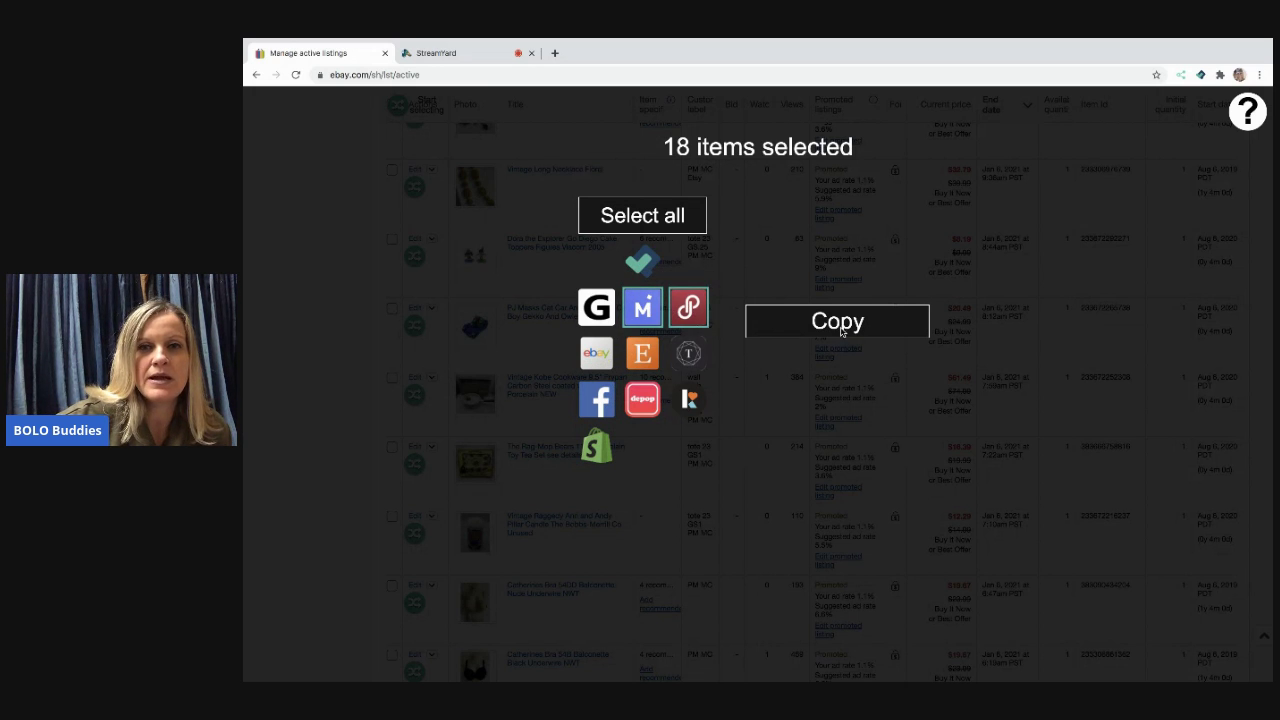
{"action": "left_click", "coordinate": [838, 321]}
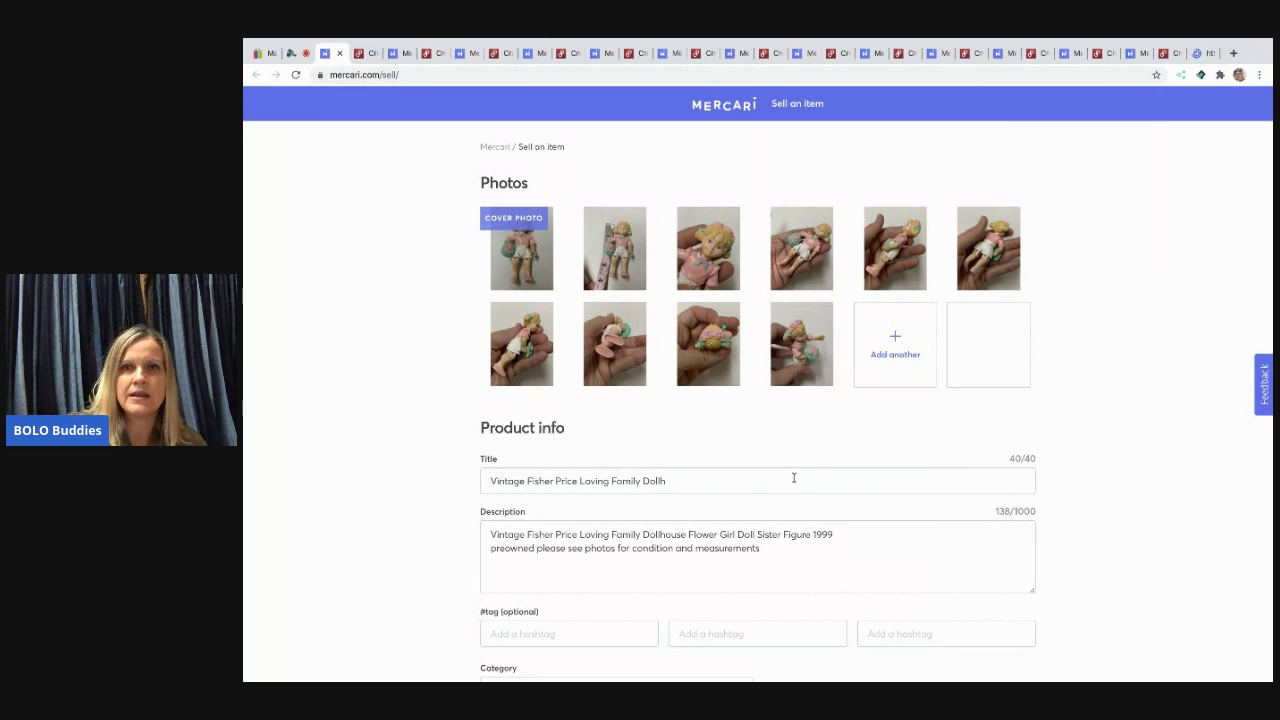
{"action": "scroll", "coordinate": [811, 460], "scroll_direction": "down", "scroll_amount": 1}
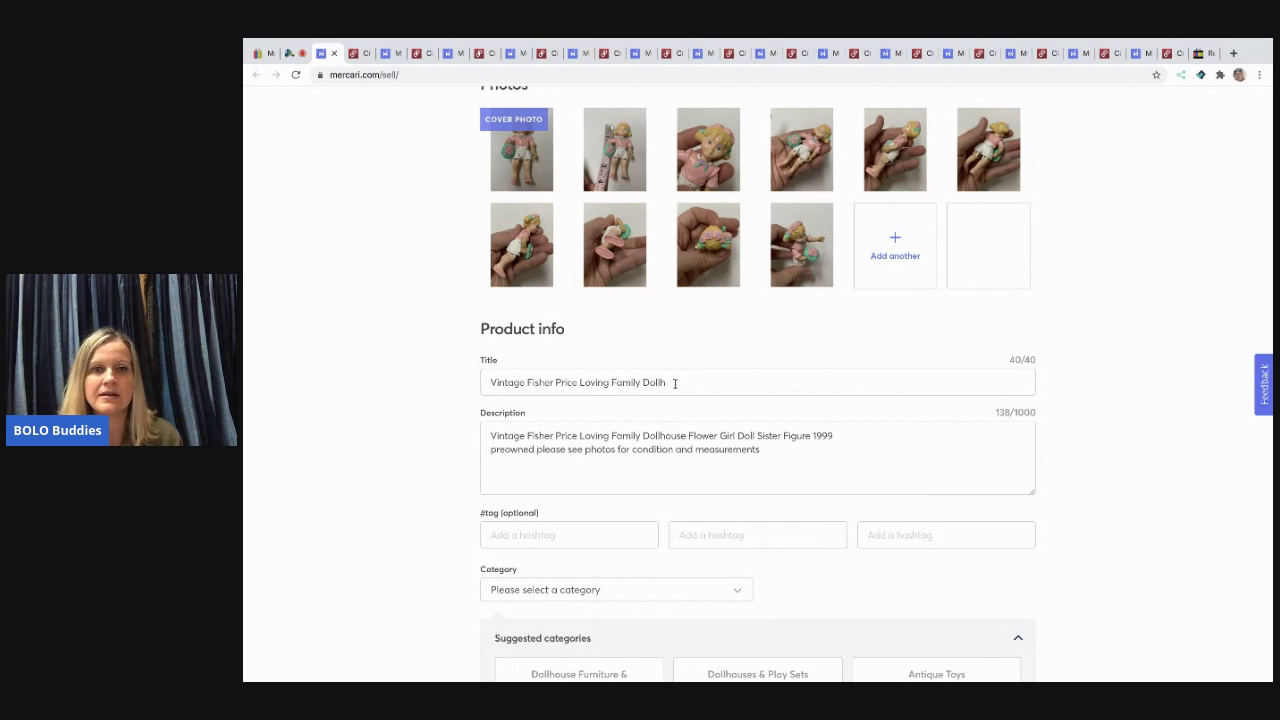
{"action": "scroll", "coordinate": [675, 383], "scroll_direction": "down", "scroll_amount": 1}
{"action": "scroll", "coordinate": [675, 383], "scroll_direction": "up", "scroll_amount": 2}
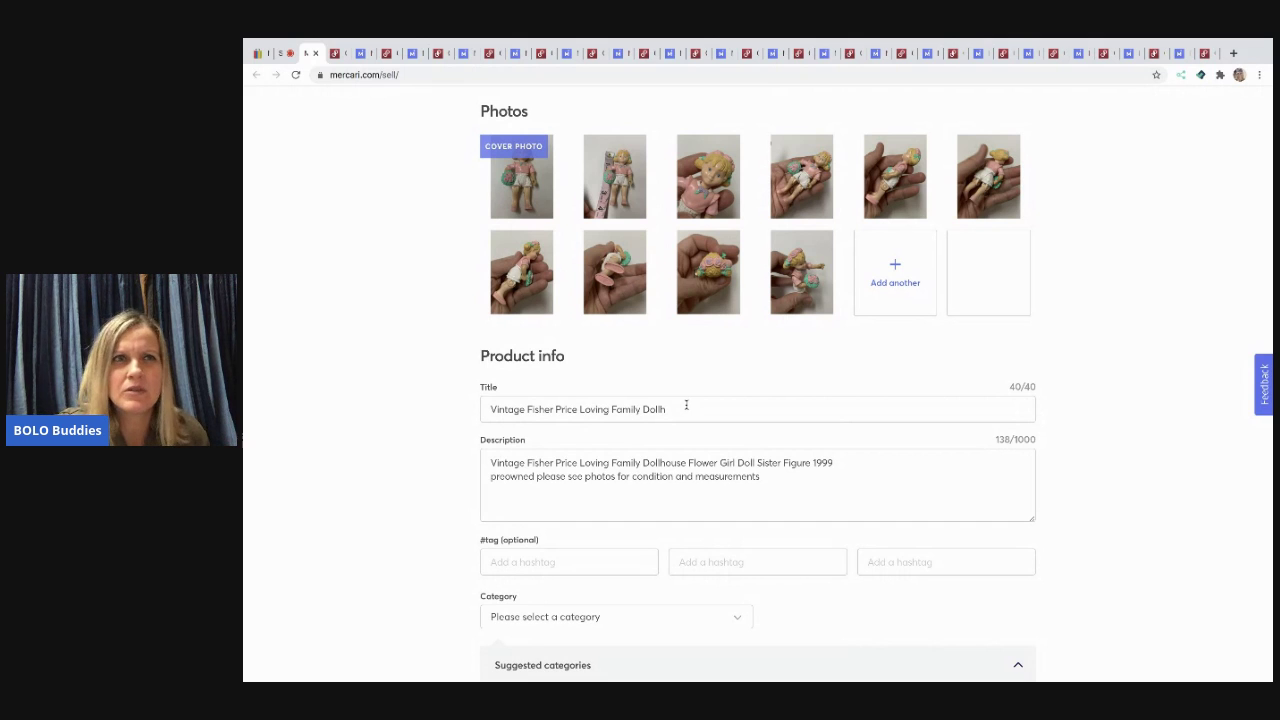
{"action": "left_click", "coordinate": [256, 52]}
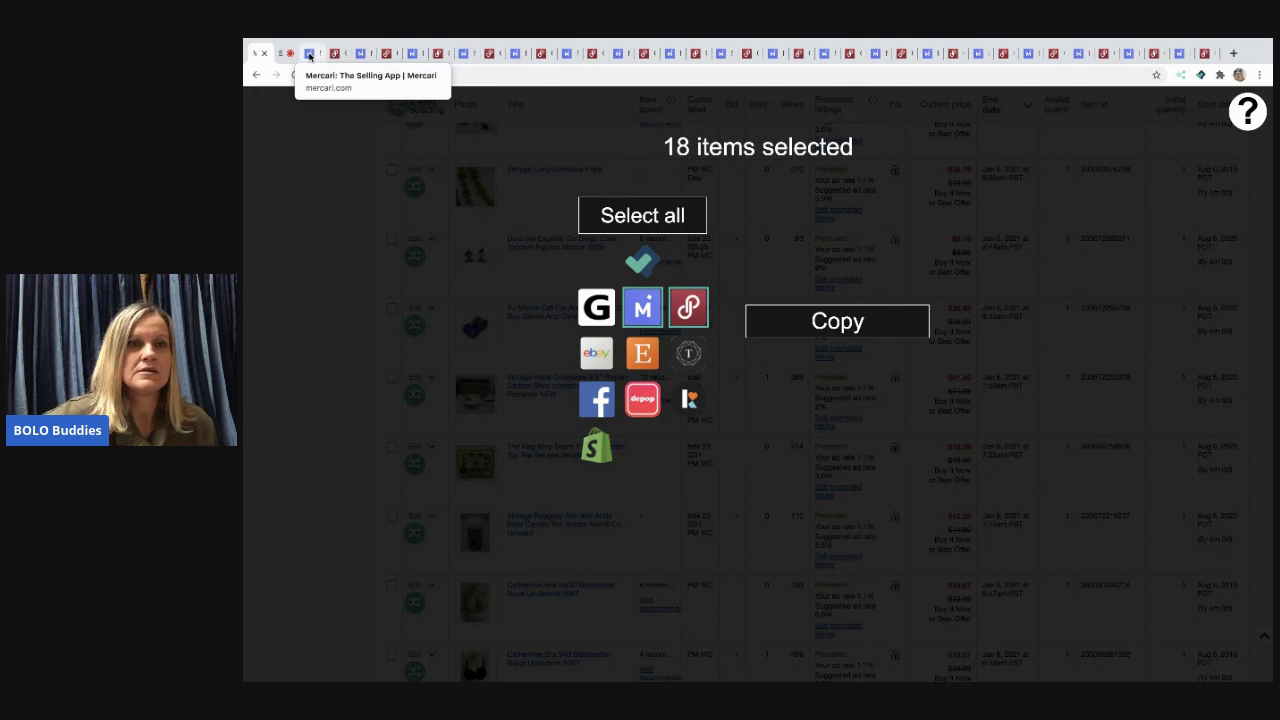
{"action": "left_click", "coordinate": [316, 57]}
Shorten the doll's Mercari title to "Fisher Price Loving Family" by removing "Vintage" and the cut-off last word
{"action": "left_click", "coordinate": [681, 409]}
{"action": "key", "text": "BackSpace"}
{"action": "key", "text": "BackSpace"}
{"action": "key", "text": "BackSpace"}
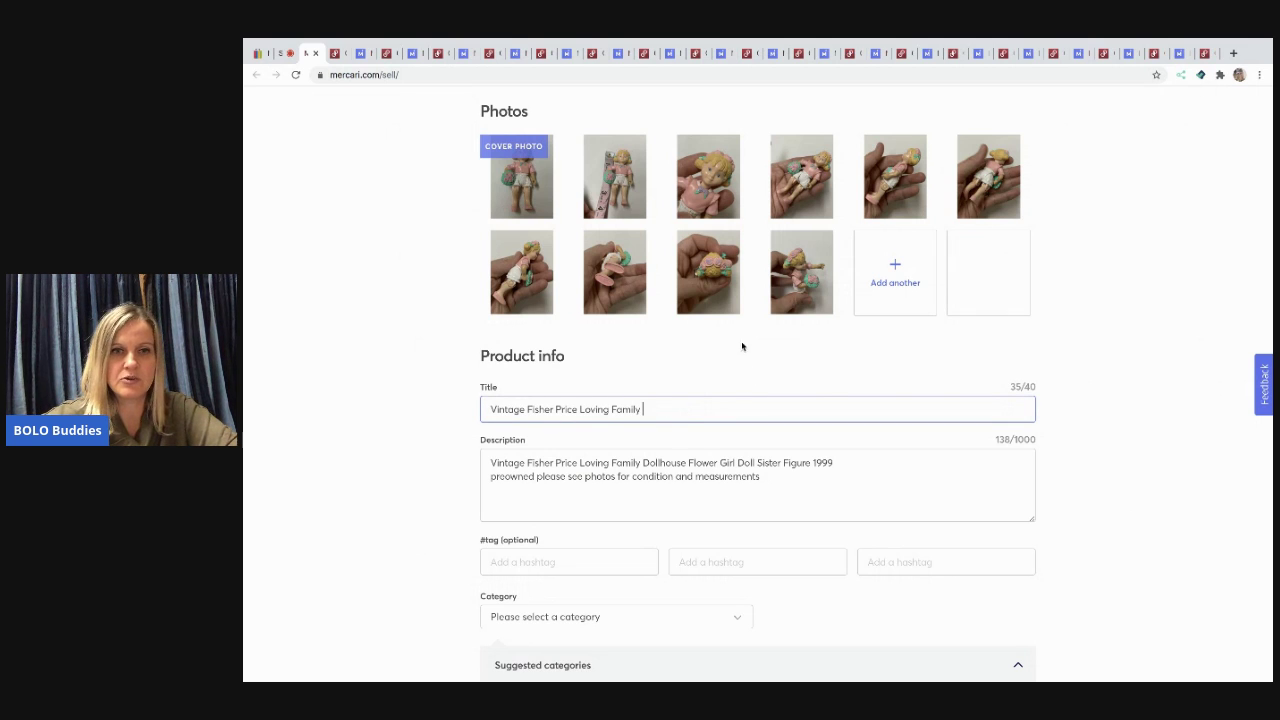
{"action": "scroll", "coordinate": [745, 346], "scroll_direction": "down", "scroll_amount": 1}
{"action": "left_click_drag", "start_coordinate": [528, 302], "coordinate": [445, 280]}
{"action": "key", "text": "BackSpace"}
{"action": "type", "text": "Doll"}
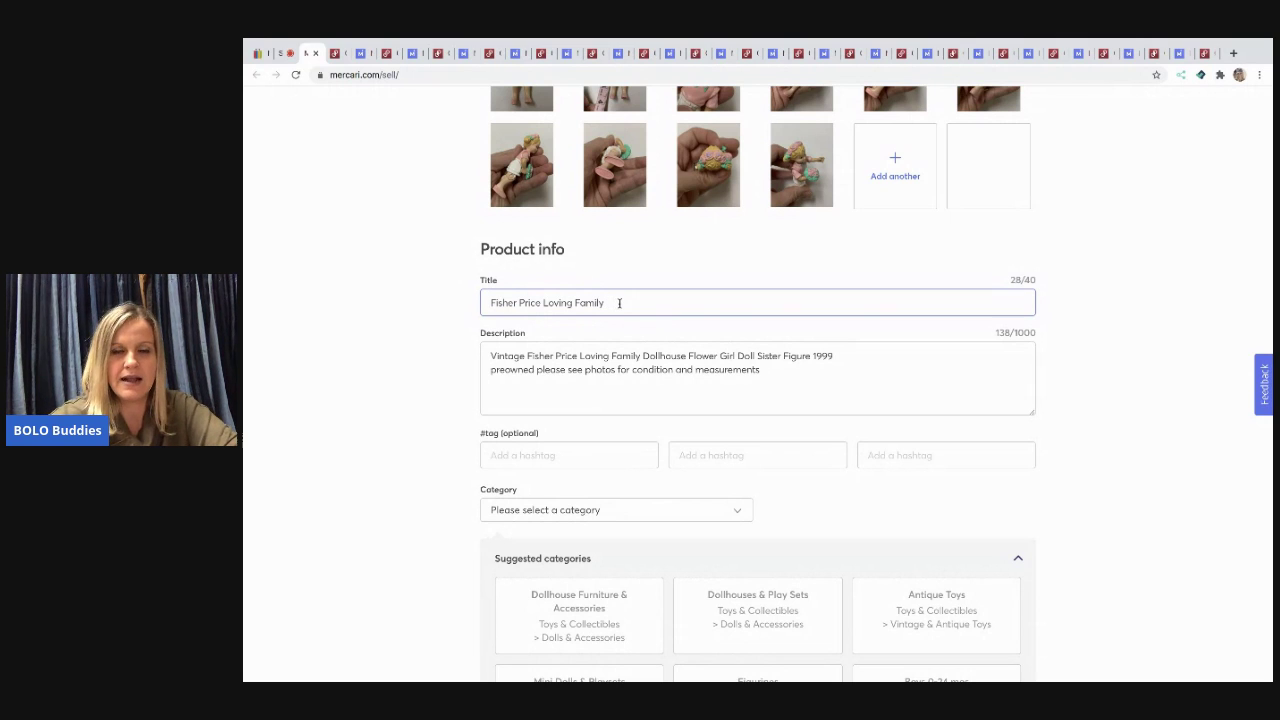
{"action": "type", "text": "house "}
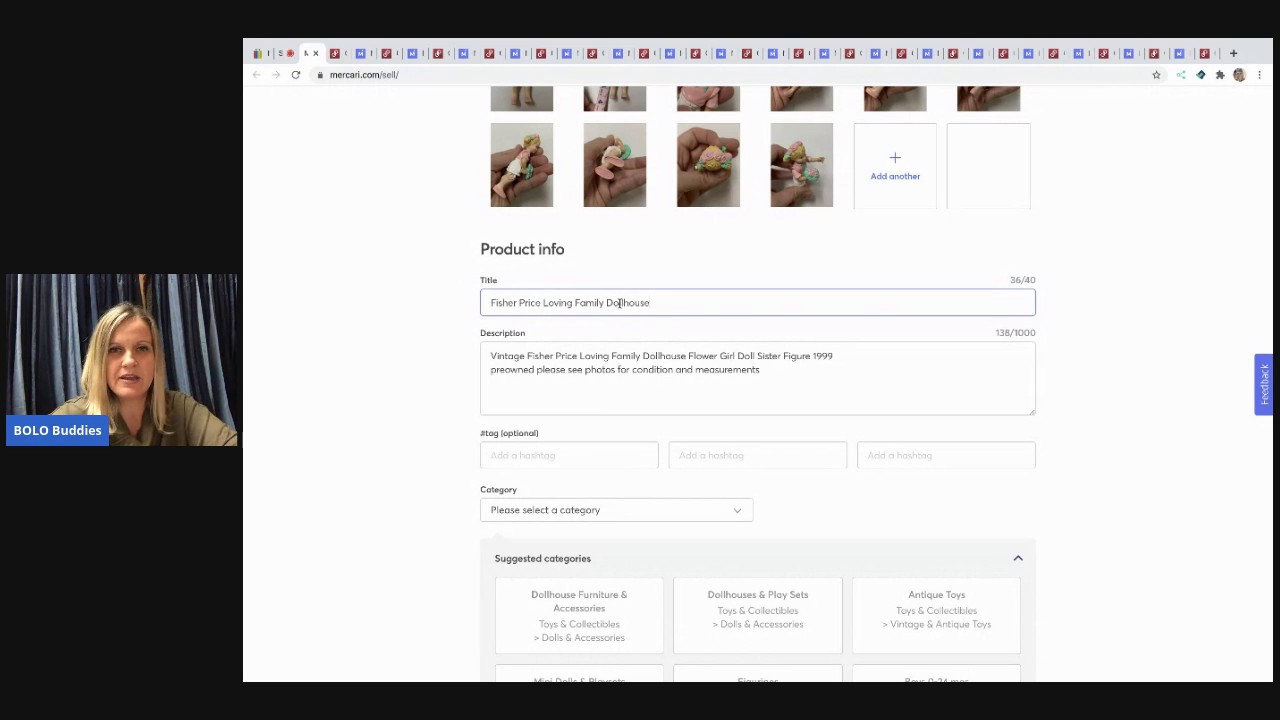
{"action": "type", "text": "Gir"}
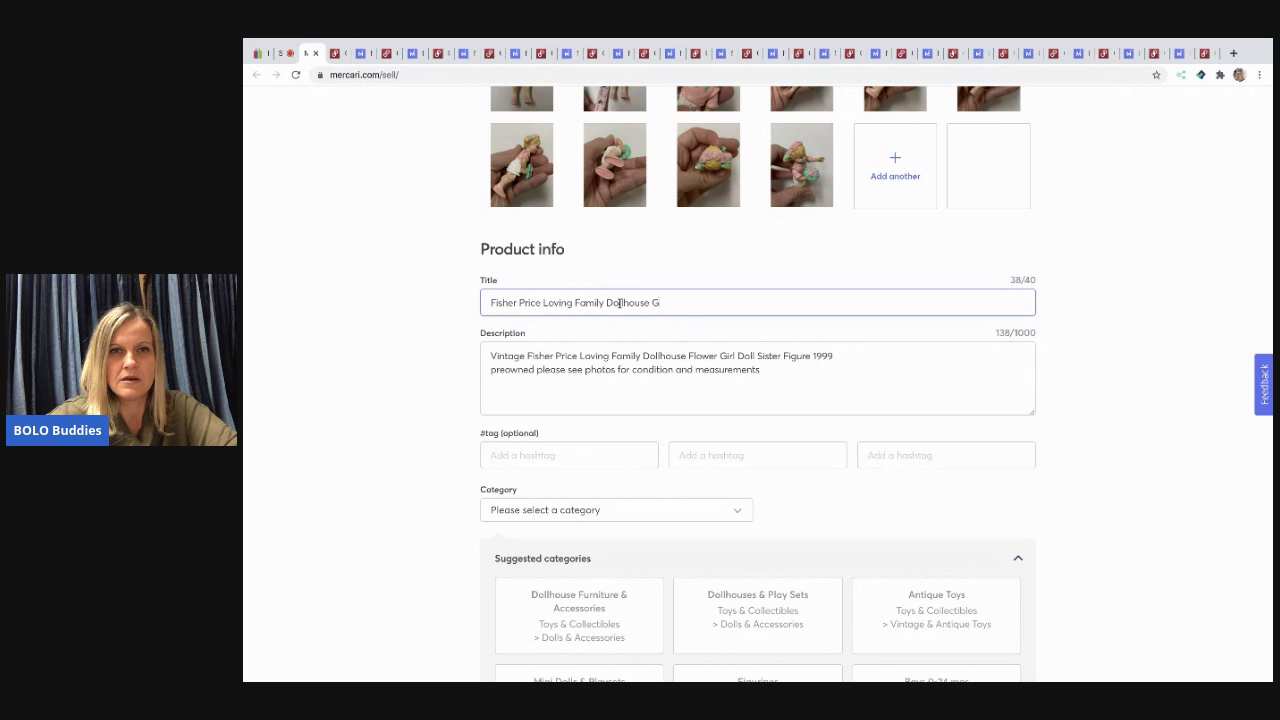
{"action": "key", "text": "BackSpace"}
{"action": "key", "text": "BackSpace"}
{"action": "key", "text": "BackSpace"}
{"action": "key", "text": "BackSpace"}
{"action": "key", "text": "BackSpace"}
{"action": "key", "text": "BackSpace"}
{"action": "key", "text": "BackSpace"}
{"action": "key", "text": "BackSpace"}
{"action": "key", "text": "BackSpace"}
{"action": "key", "text": "BackSpace"}
{"action": "key", "text": "BackSpace"}
{"action": "key", "text": "BackSpace"}
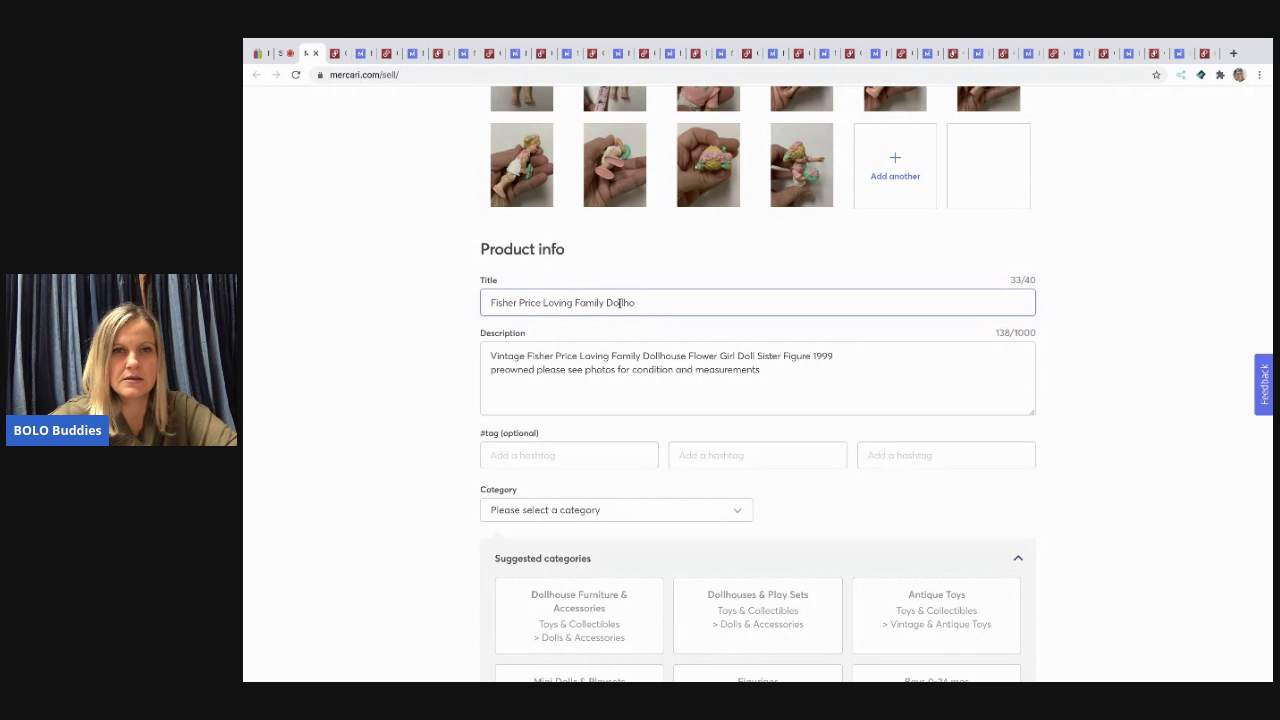
{"action": "key", "text": "BackSpace"}
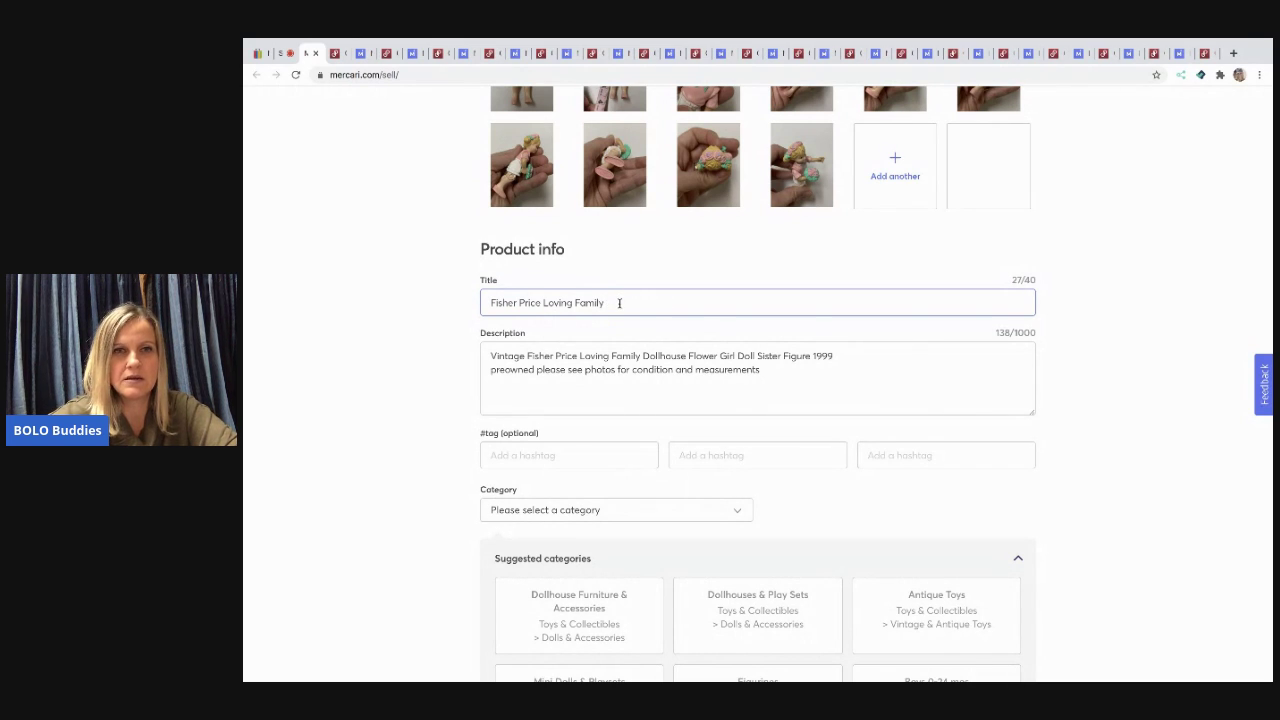
Abbreviate the brand and complete the Mercari title as "FP Loving Family Girl Doll"
{"action": "left_click_drag", "start_coordinate": [542, 302], "coordinate": [463, 284]}
{"action": "type", "text": "FP"}
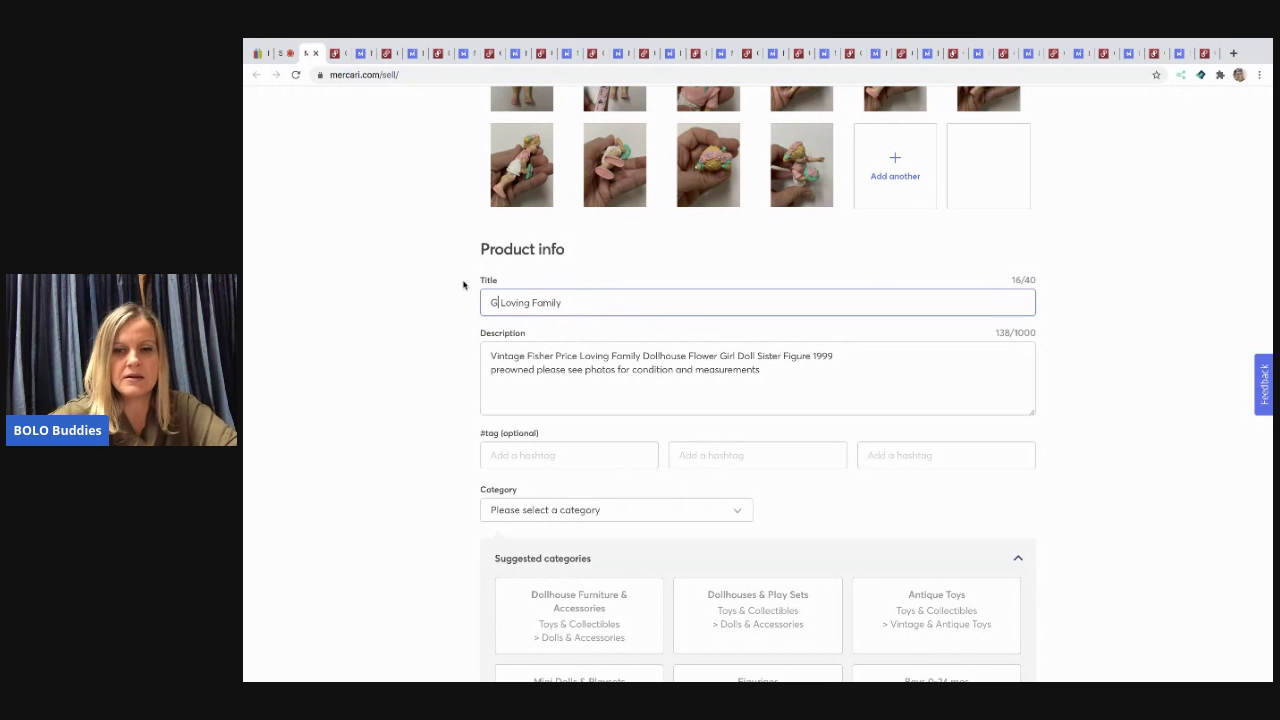
{"action": "left_click", "coordinate": [585, 302]}
{"action": "type", "text": "Girl Doll"}
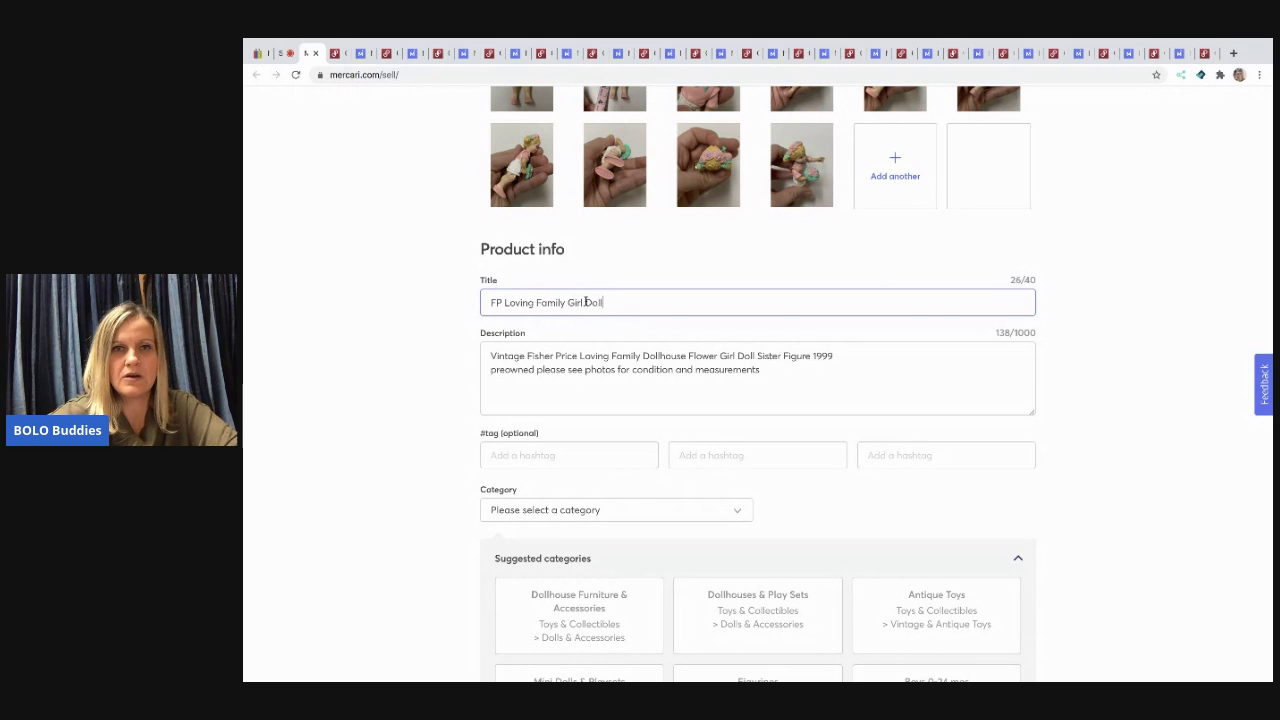
Add the hashtags #Doll, #FP and #LovingFamily to the Mercari listing
{"action": "left_click", "coordinate": [576, 459]}
{"action": "type", "text": "#Doll"}
{"action": "key", "text": "Tab"}
{"action": "type", "text": "#FP"}
{"action": "key", "text": "Tab"}
{"action": "type", "text": "#LovingFami"}
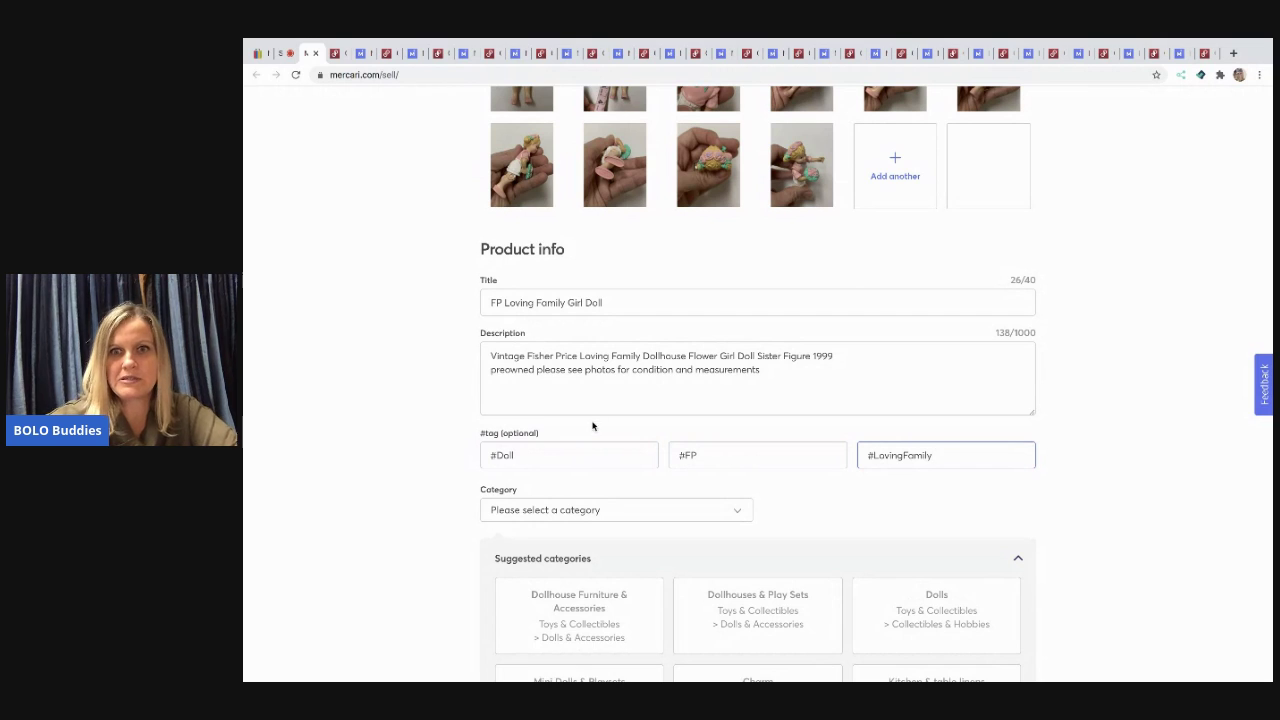
Assign the suggested category Dollhouse Furniture & Accessories and set the doll's condition to Good
{"action": "scroll", "coordinate": [591, 423], "scroll_direction": "down", "scroll_amount": 2}
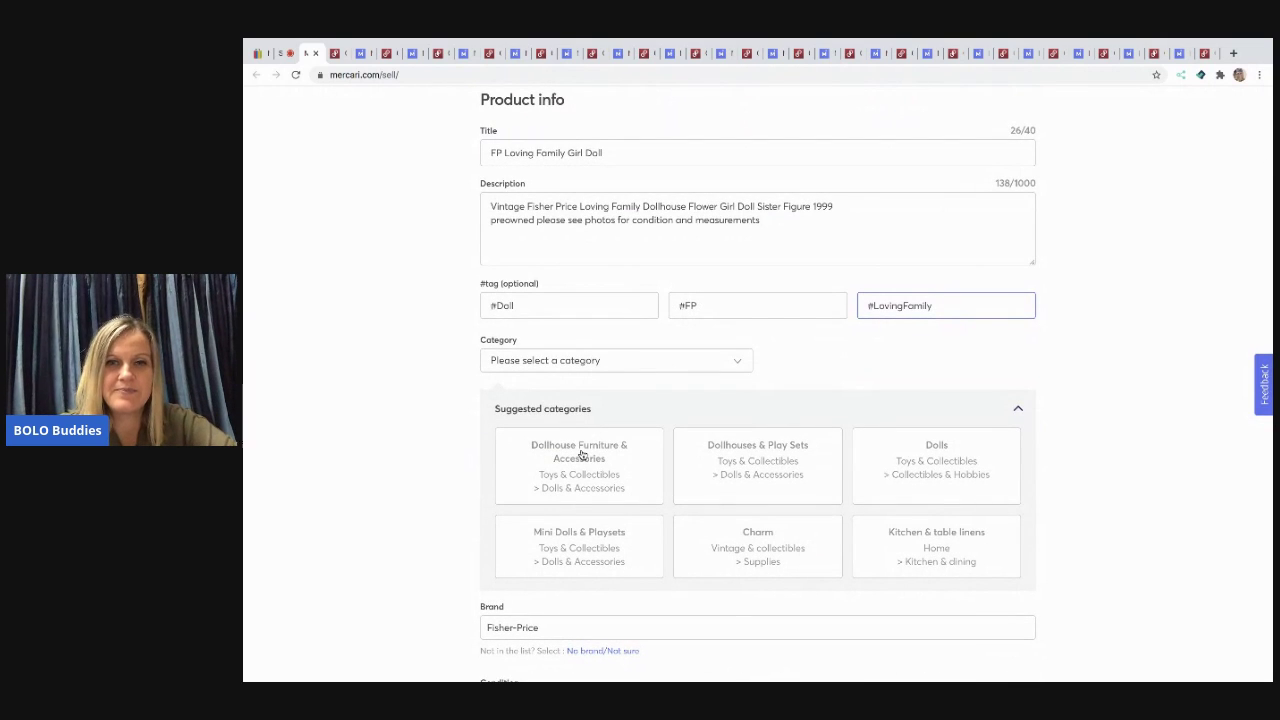
{"action": "left_click", "coordinate": [581, 453]}
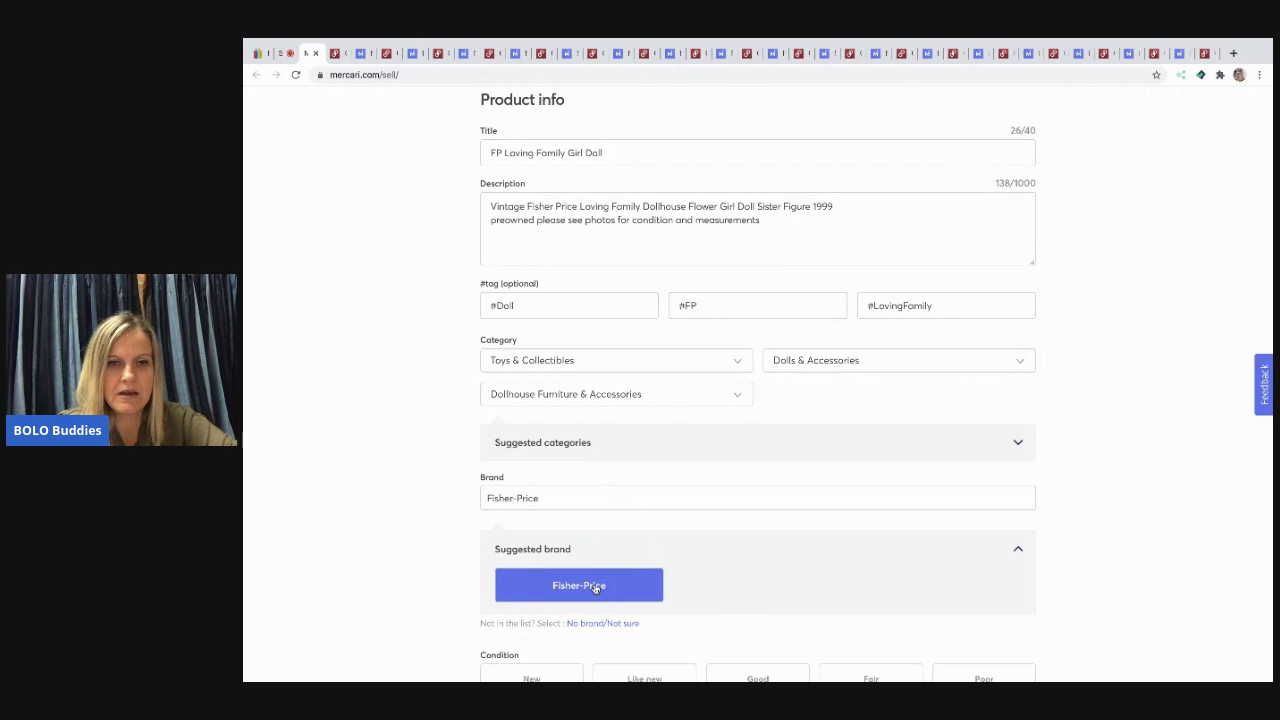
{"action": "scroll", "coordinate": [596, 588], "scroll_direction": "down", "scroll_amount": 3}
{"action": "left_click", "coordinate": [751, 451]}
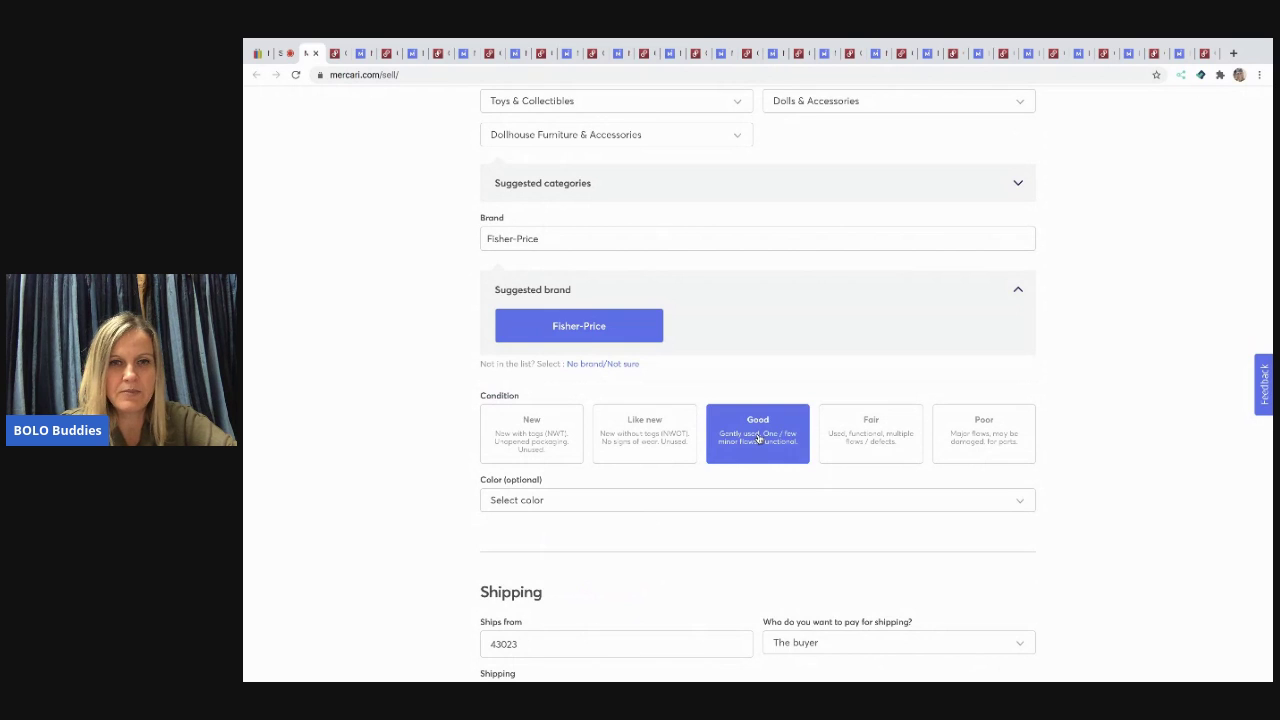
Set the seller to pay for shipping and save Ship on your own as the shipping method
{"action": "scroll", "coordinate": [775, 460], "scroll_direction": "down", "scroll_amount": 2}
{"action": "left_click", "coordinate": [792, 470]}
{"action": "left_click", "coordinate": [789, 520]}
{"action": "left_click", "coordinate": [704, 519]}
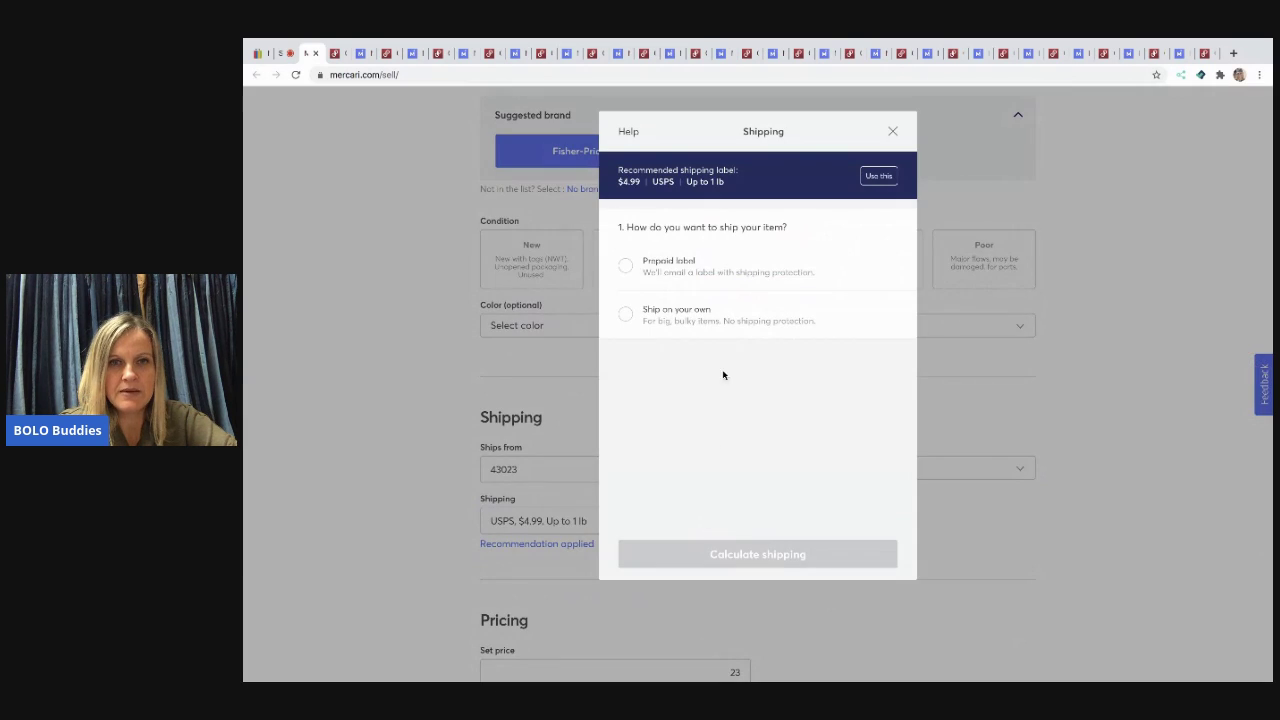
{"action": "left_click", "coordinate": [698, 316]}
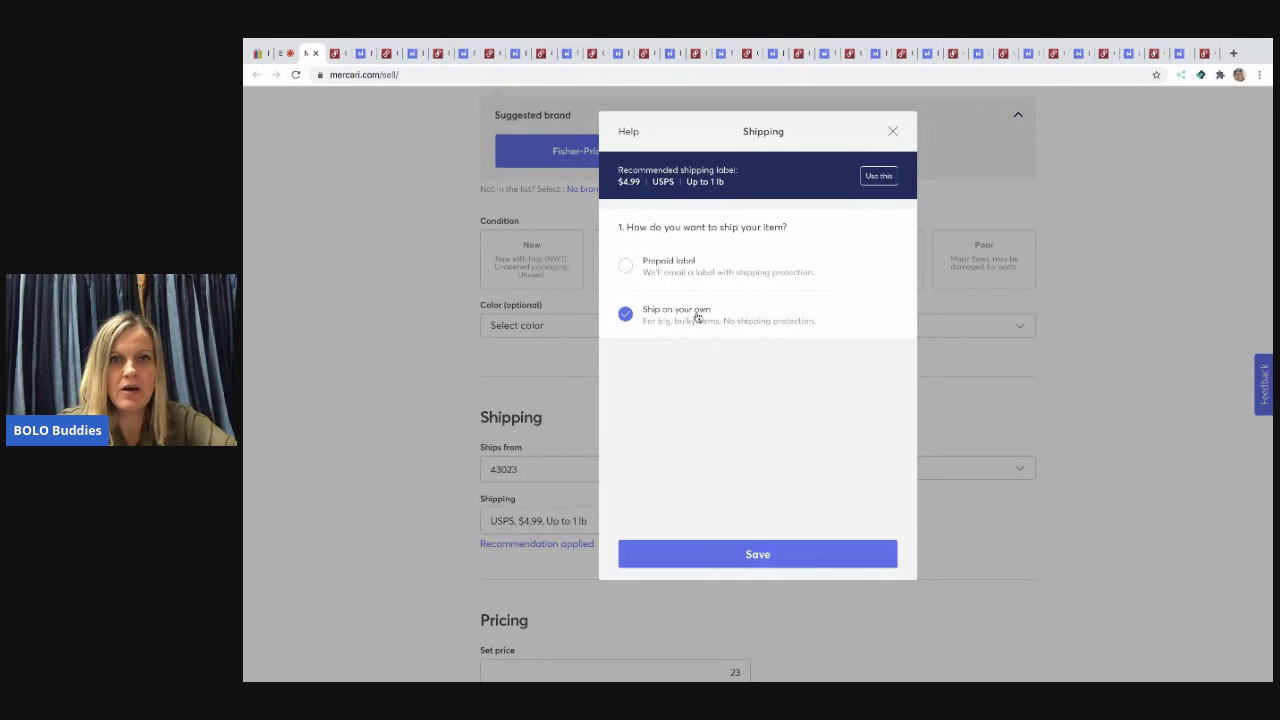
{"action": "left_click", "coordinate": [762, 556]}
Set the Mercari price to 28, turn off smart pricing and publish the listing
{"action": "scroll", "coordinate": [763, 560], "scroll_direction": "down", "scroll_amount": 3}
{"action": "left_click_drag", "start_coordinate": [744, 404], "coordinate": [717, 401]}
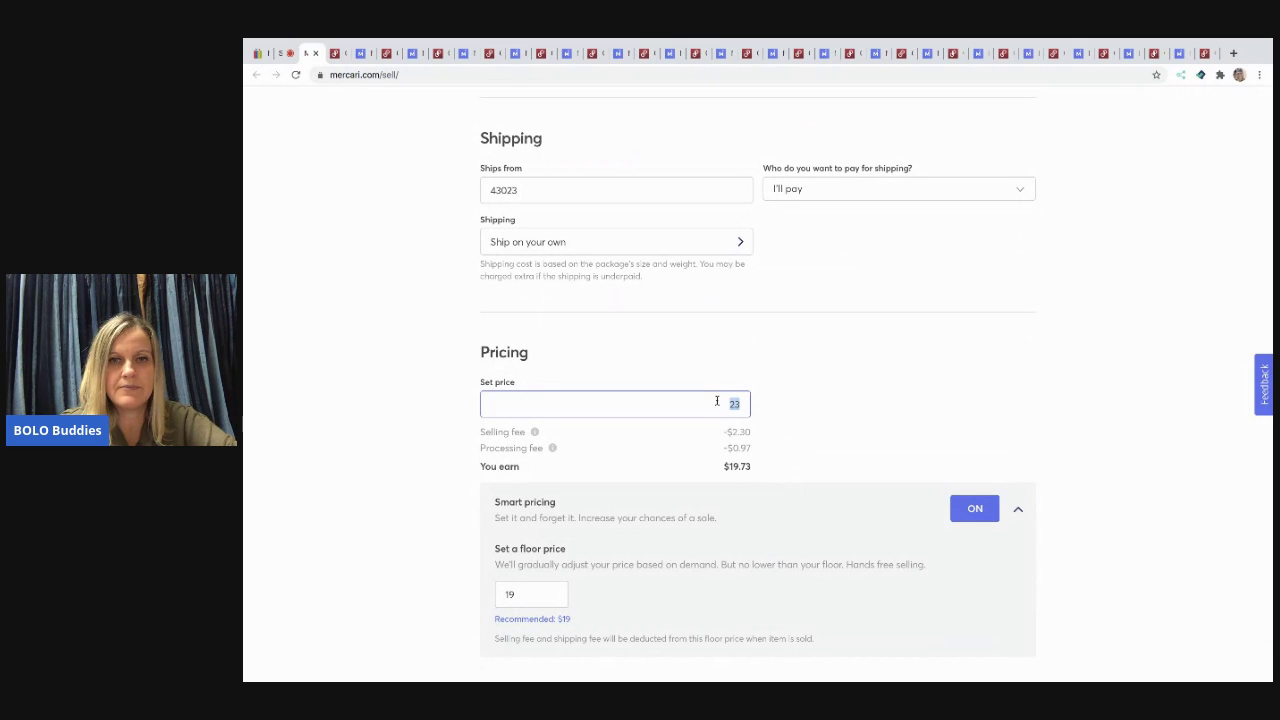
{"action": "type", "text": "28"}
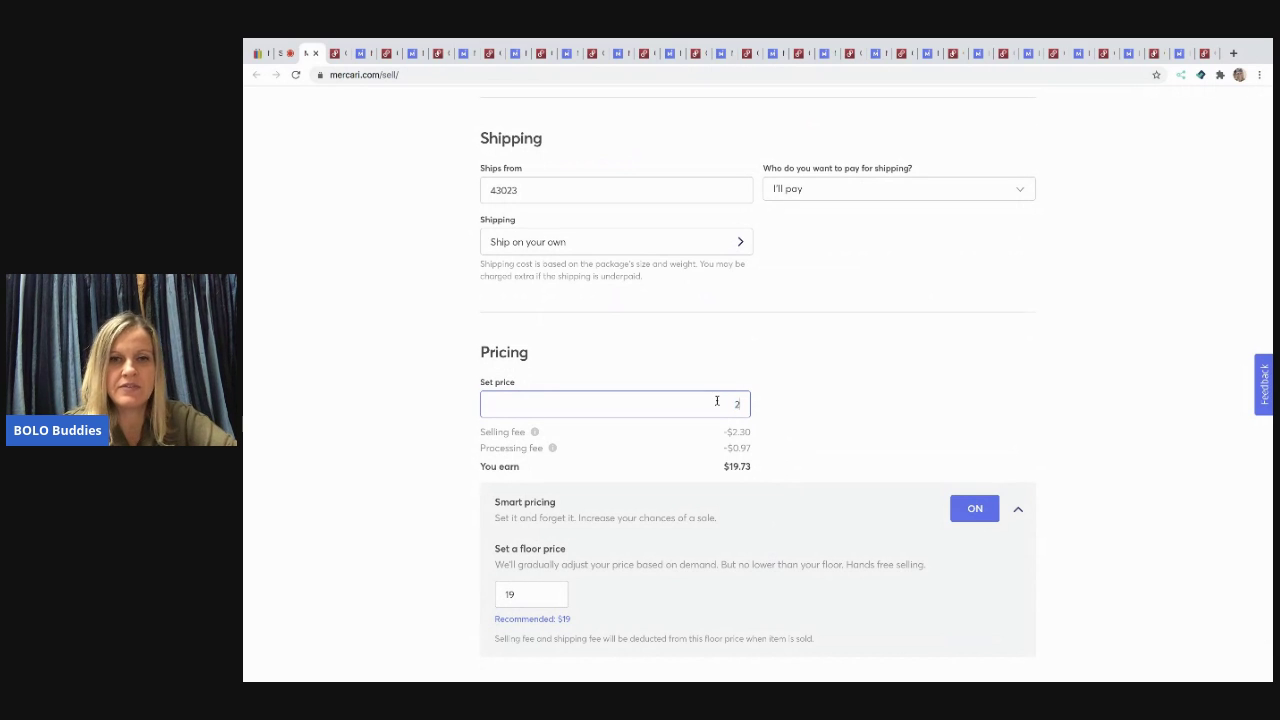
{"action": "left_click", "coordinate": [972, 508]}
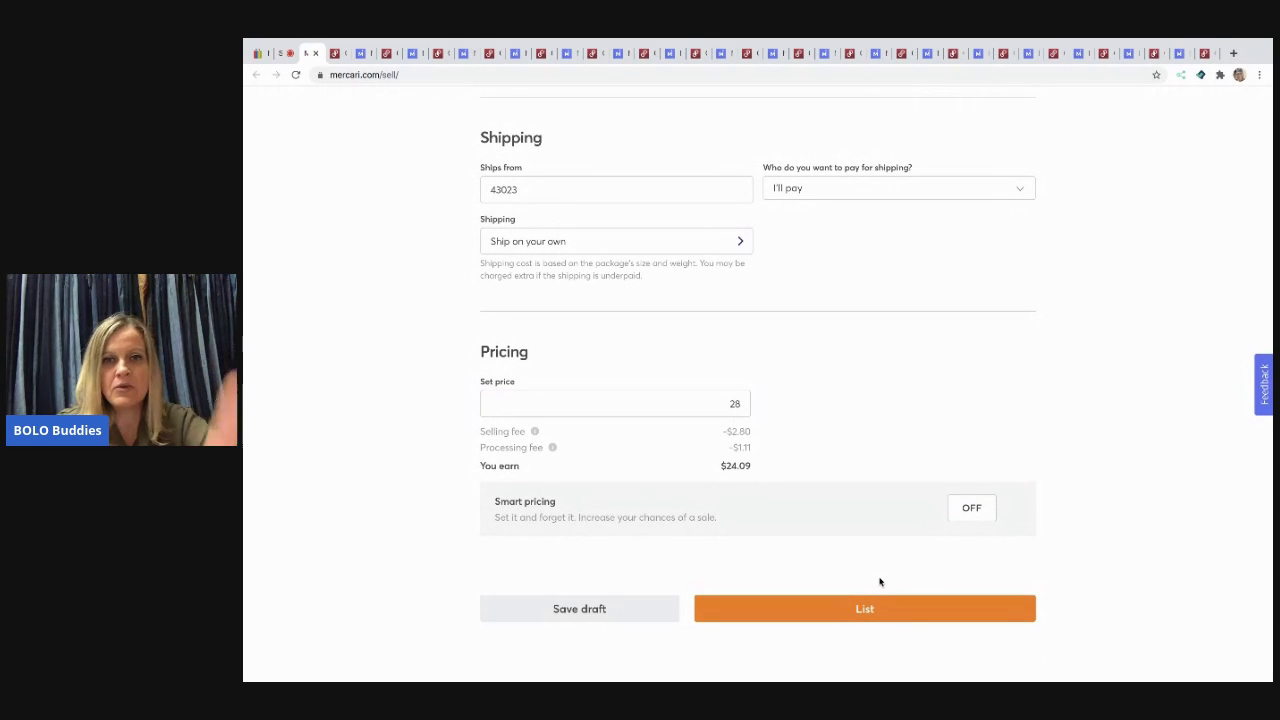
{"action": "left_click", "coordinate": [862, 618]}
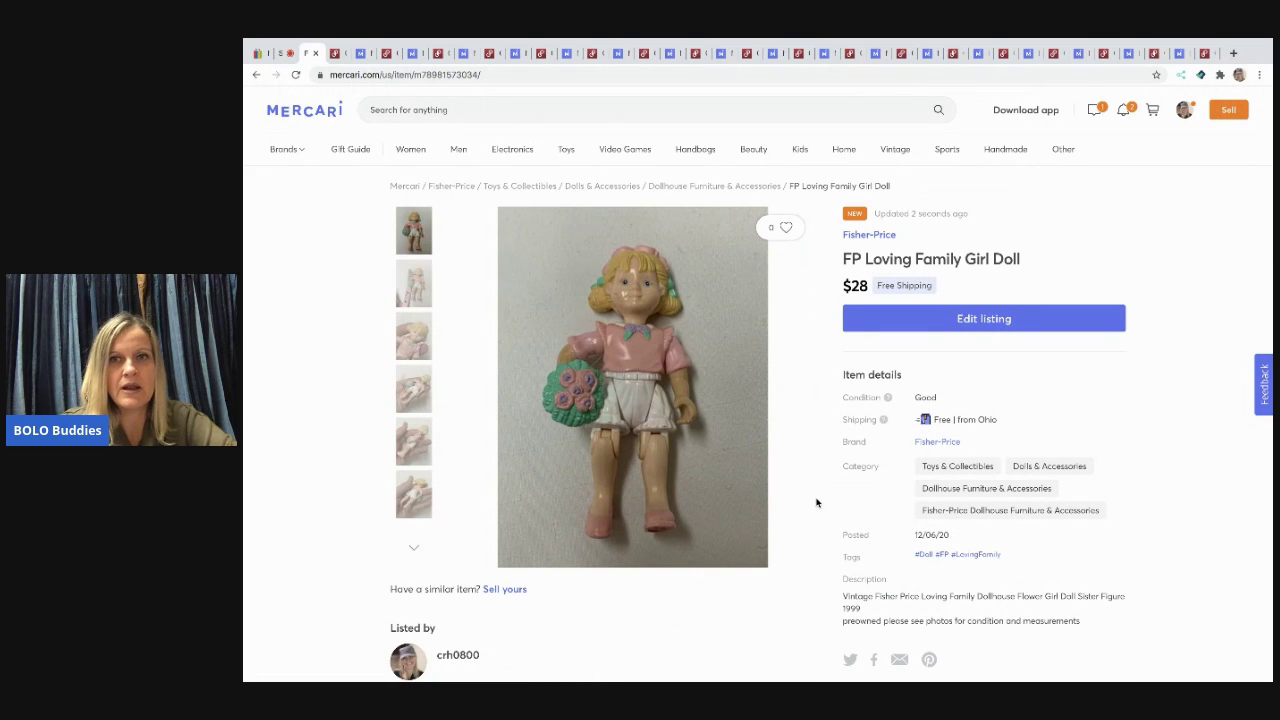
Close the published Mercari listing and switch to the doll's Poshmark listing form
{"action": "left_click", "coordinate": [336, 53]}
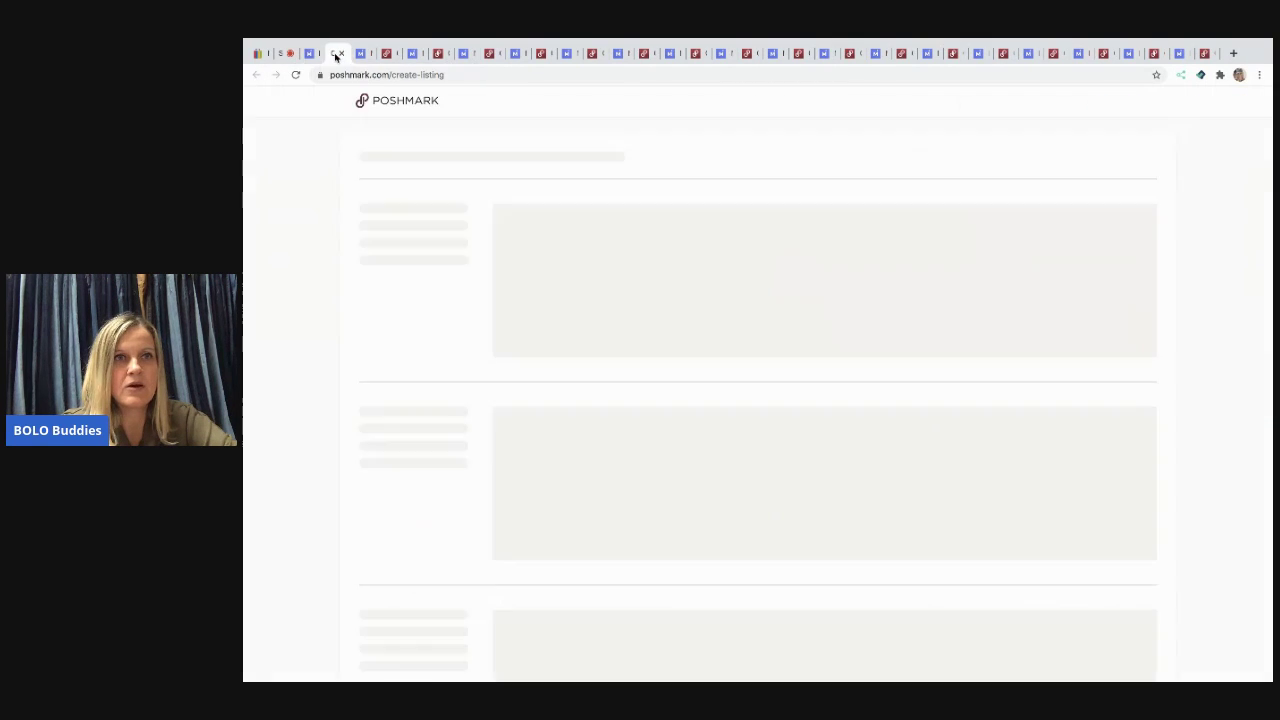
{"action": "left_click", "coordinate": [314, 54]}
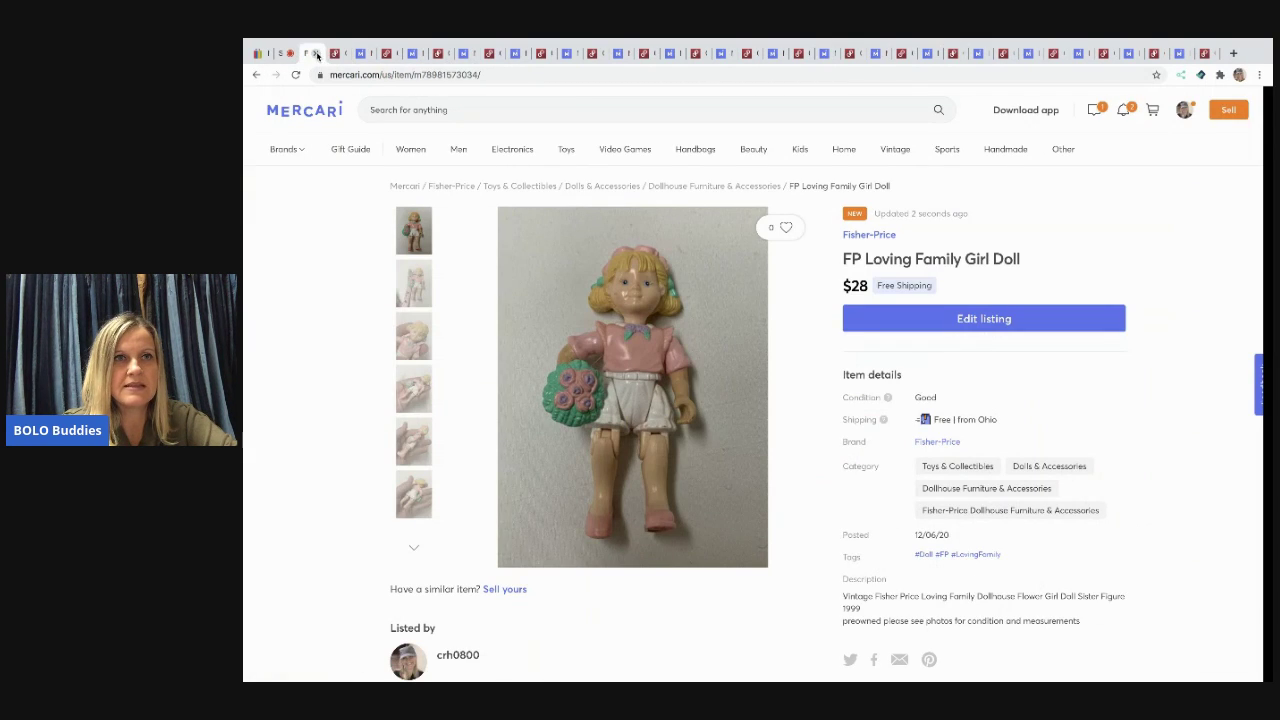
{"action": "left_click", "coordinate": [317, 54]}
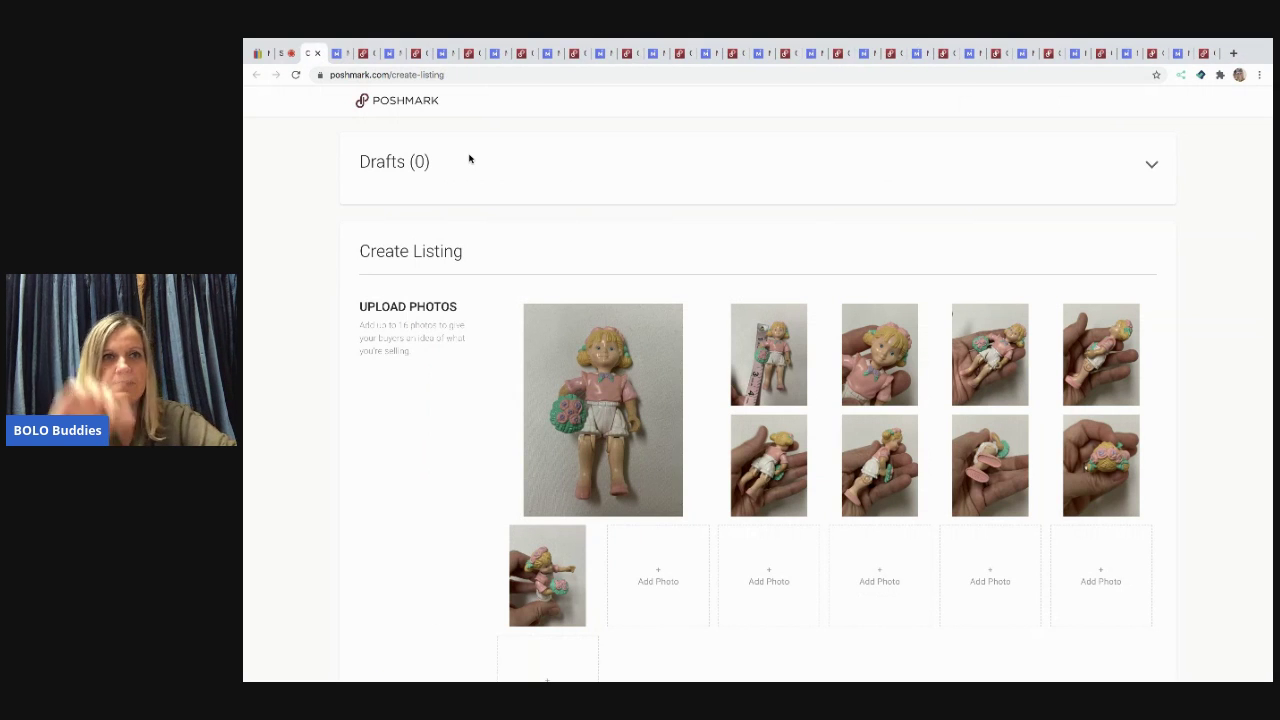
Change the Poshmark title to "FP Loving Family Dollhouse Flower Girl Doll"
{"action": "scroll", "coordinate": [611, 235], "scroll_direction": "down", "scroll_amount": 4}
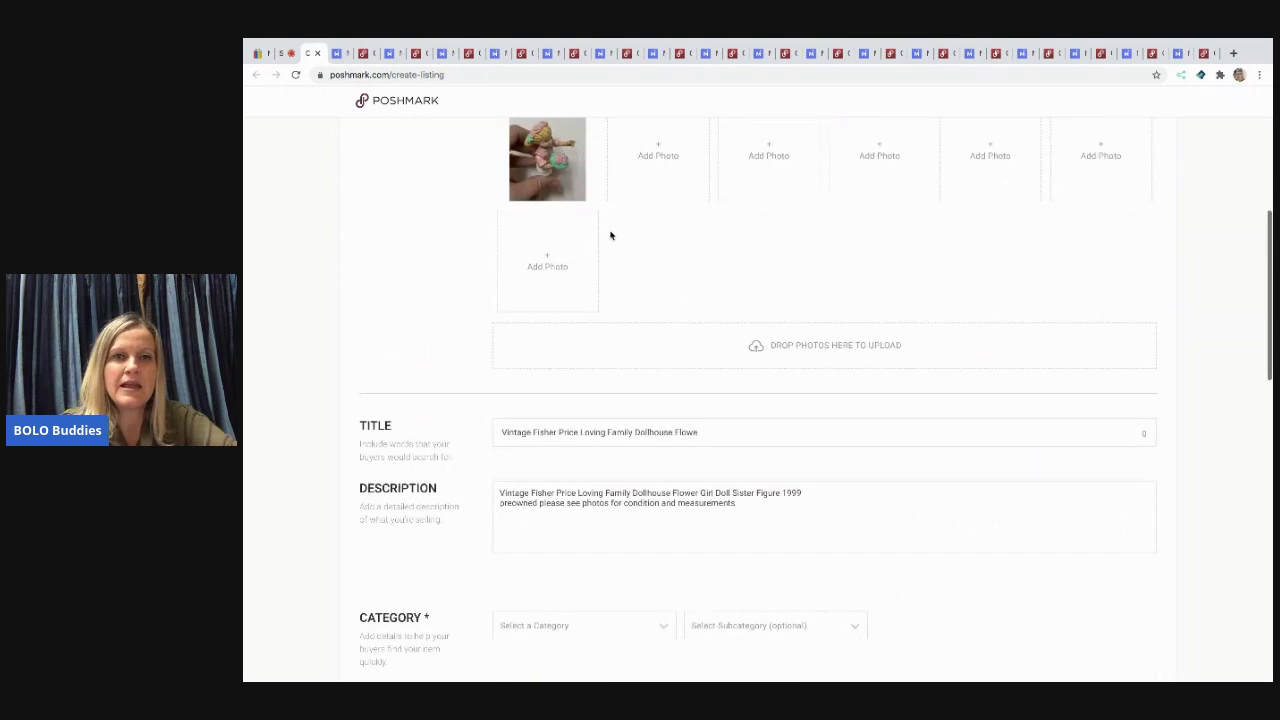
{"action": "scroll", "coordinate": [606, 234], "scroll_direction": "down", "scroll_amount": 2}
{"action": "left_click", "coordinate": [700, 303]}
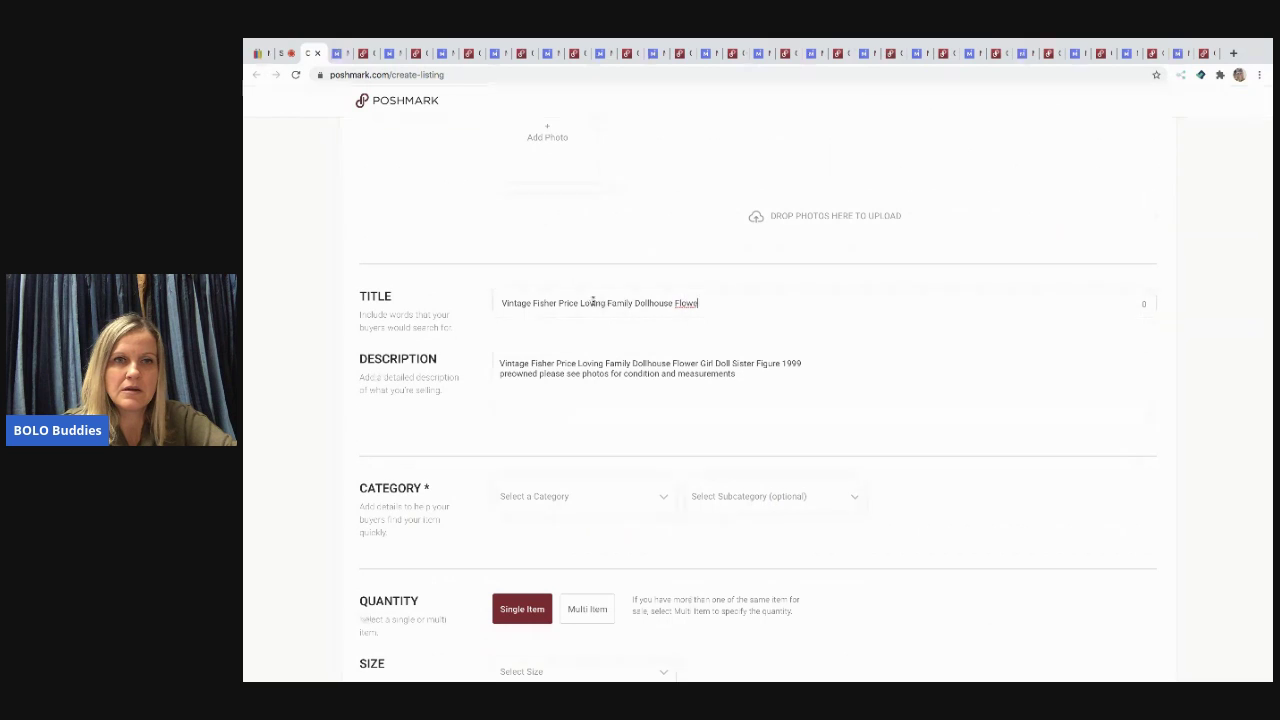
{"action": "left_click_drag", "start_coordinate": [577, 302], "coordinate": [401, 293]}
{"action": "type", "text": "FP"}
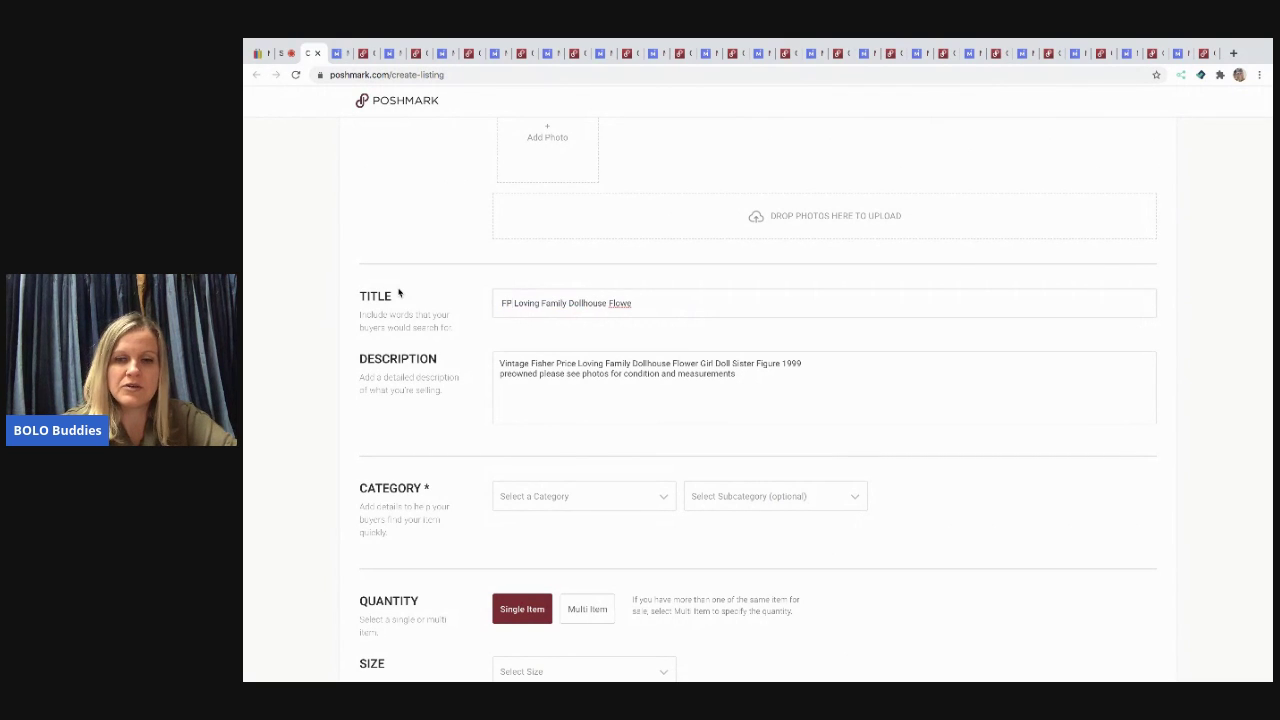
{"action": "left_click", "coordinate": [643, 303]}
{"action": "type", "text": "r Girl"}
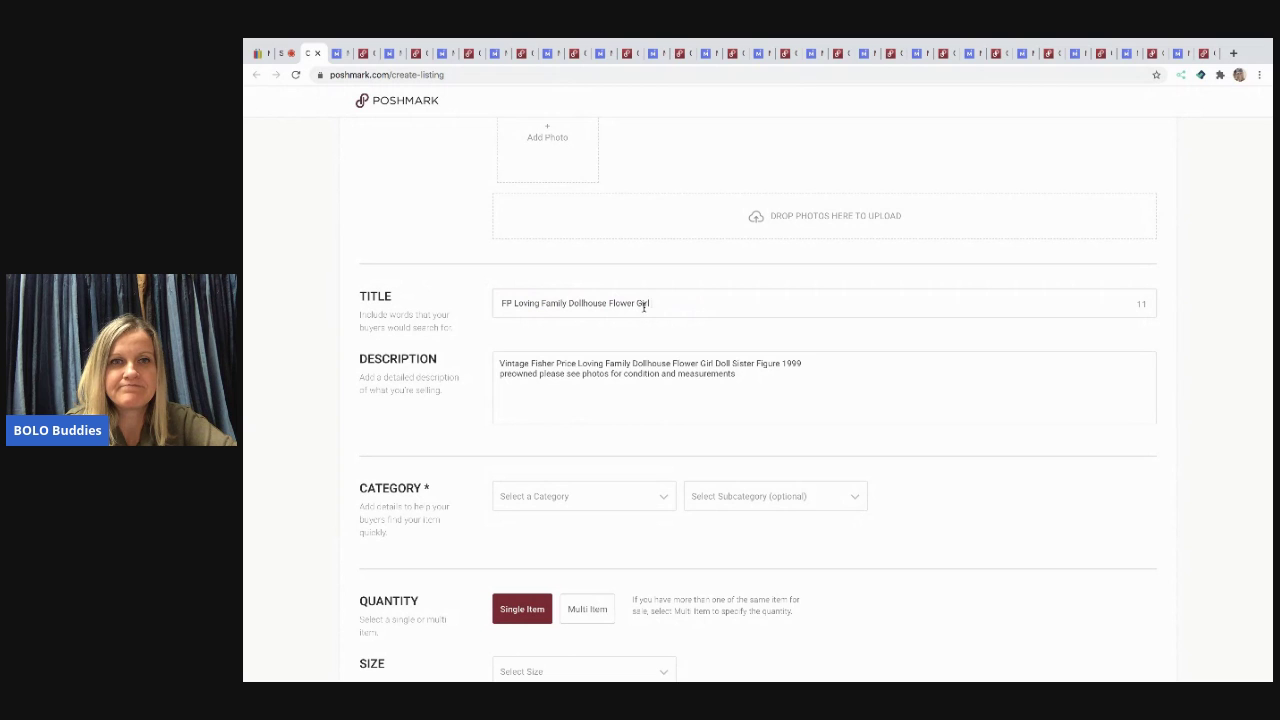
{"action": "type", "text": " Doll"}
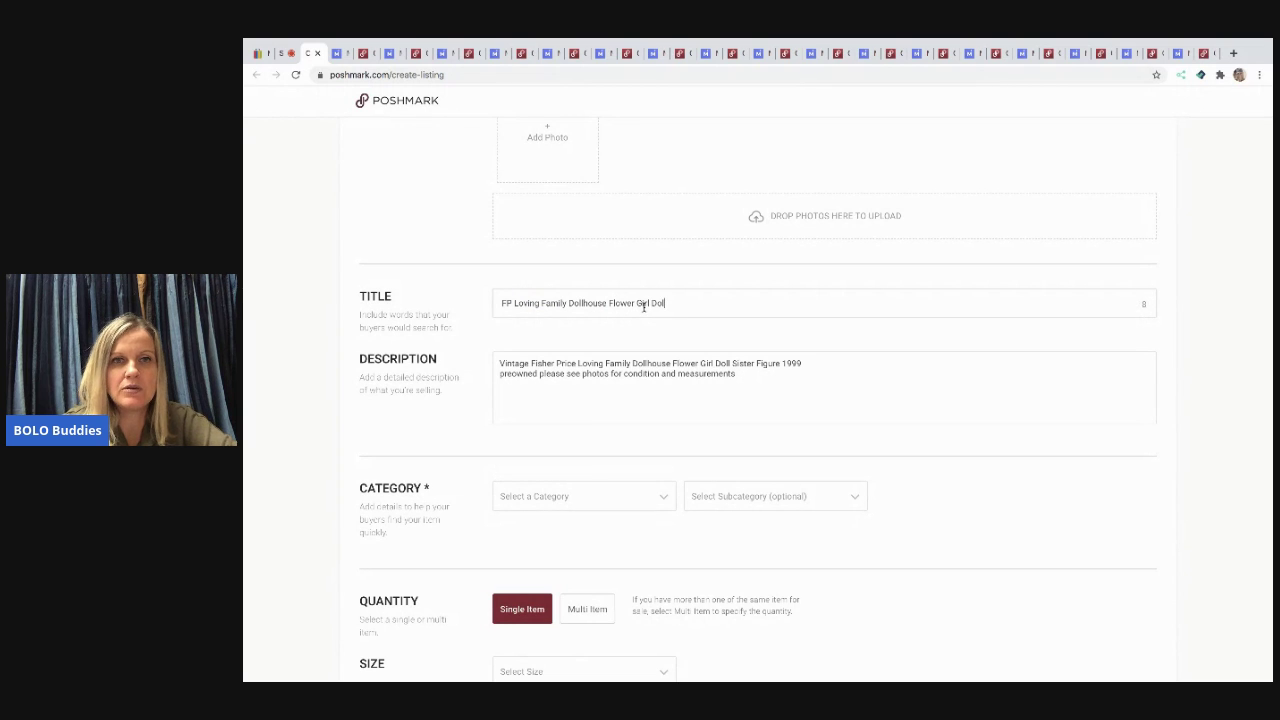
Set the Poshmark category to Kids Toys with the subcategory Dolls & Accessories
{"action": "left_click", "coordinate": [665, 506]}
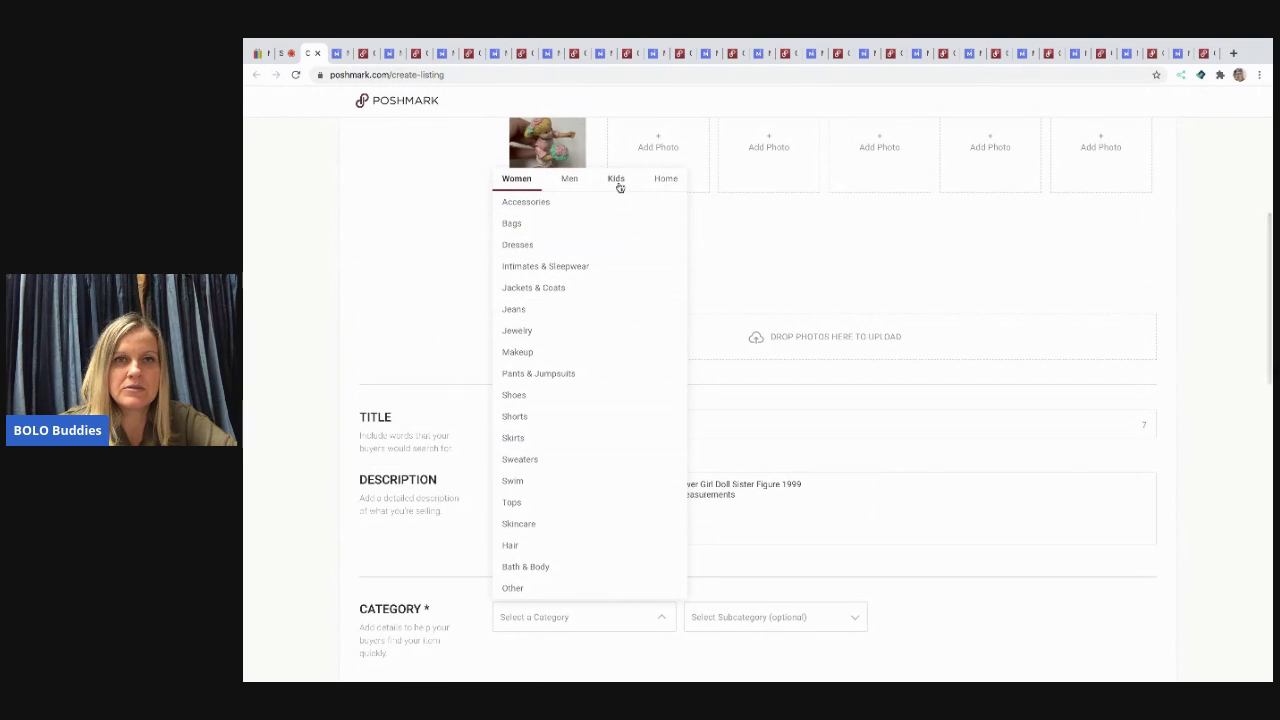
{"action": "left_click", "coordinate": [617, 181]}
{"action": "left_click", "coordinate": [594, 566]}
{"action": "scroll", "coordinate": [803, 476], "scroll_direction": "down", "scroll_amount": 2}
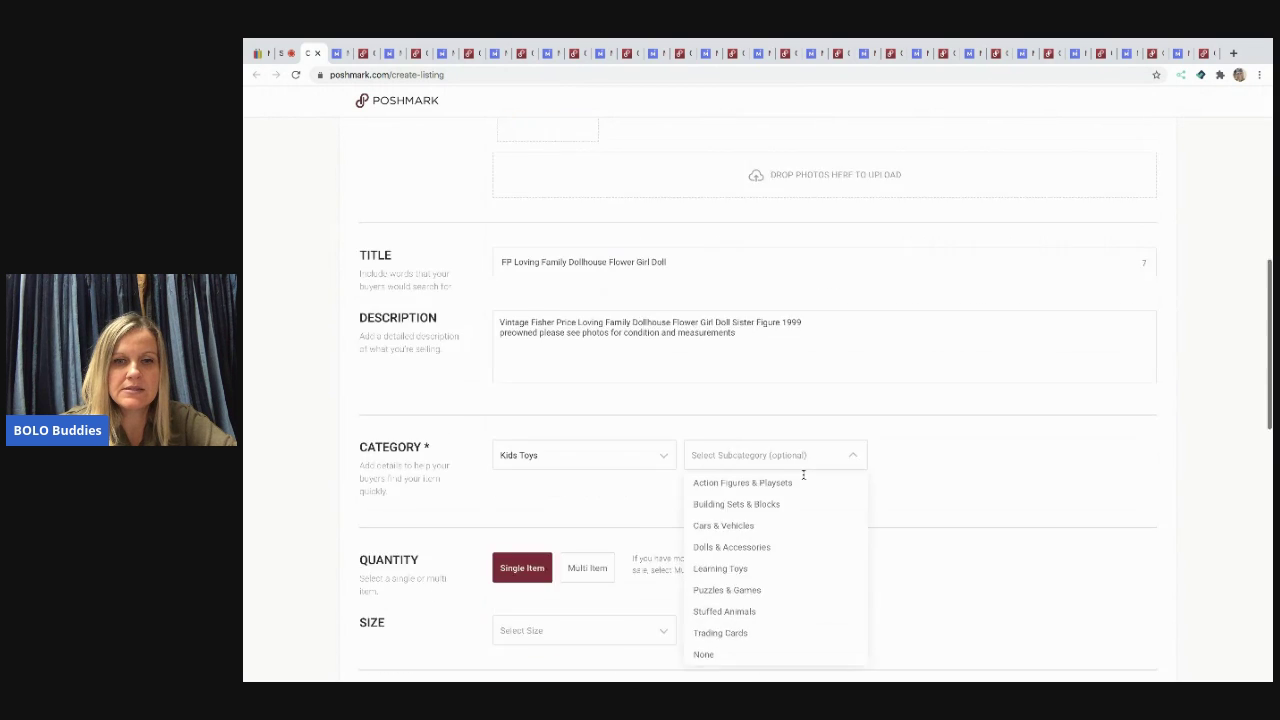
{"action": "scroll", "coordinate": [790, 485], "scroll_direction": "down", "scroll_amount": 1}
{"action": "left_click", "coordinate": [760, 472]}
Set the size to the girls' One Size and mark the doll as having no tags attached
{"action": "left_click", "coordinate": [623, 556]}
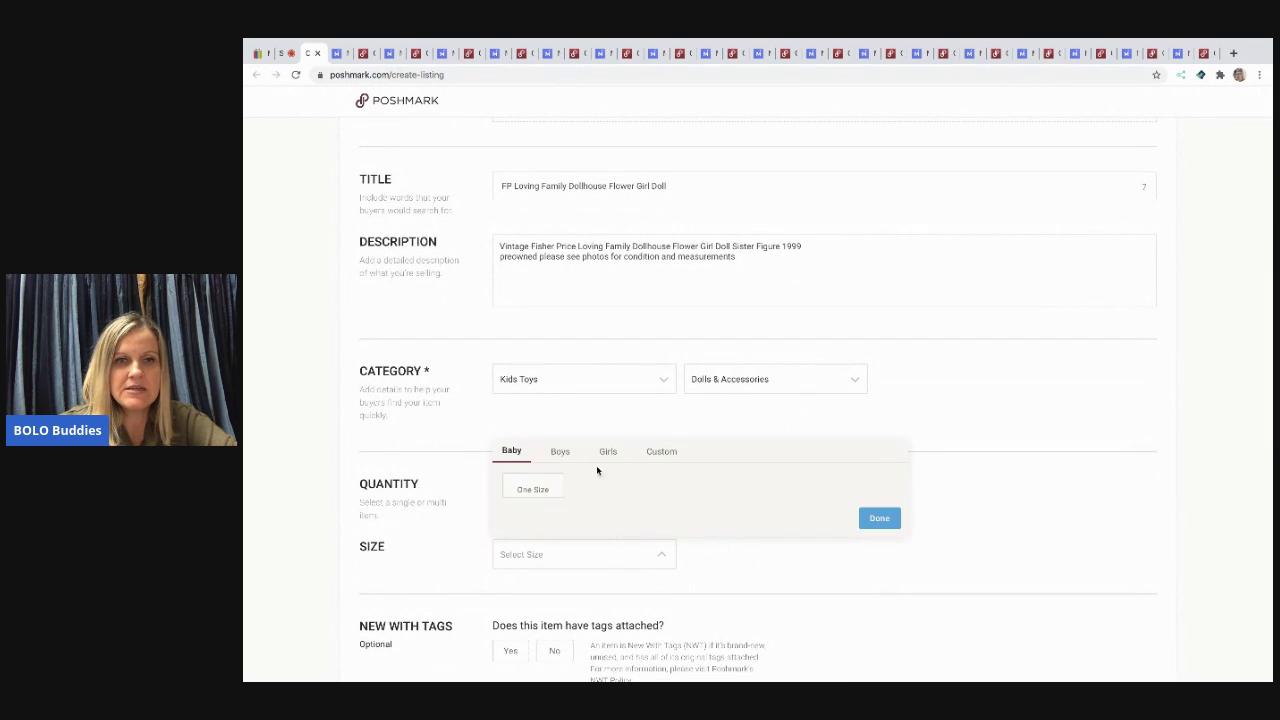
{"action": "left_click", "coordinate": [607, 451]}
{"action": "left_click", "coordinate": [532, 489]}
{"action": "scroll", "coordinate": [530, 489], "scroll_direction": "down", "scroll_amount": 3}
{"action": "left_click", "coordinate": [552, 488]}
{"action": "scroll", "coordinate": [550, 488], "scroll_direction": "down", "scroll_amount": 4}
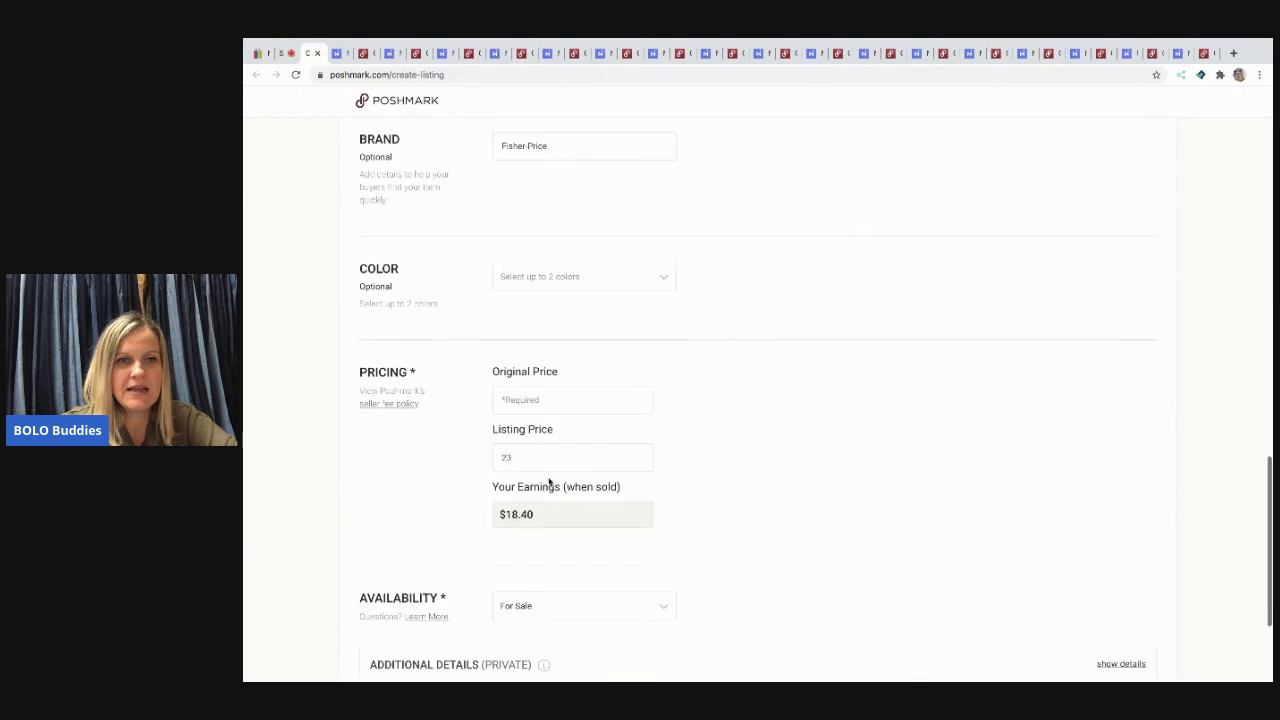
Set the doll's original price to 0 and its Poshmark listing price to 25
{"action": "scroll", "coordinate": [548, 482], "scroll_direction": "down", "scroll_amount": 1}
{"action": "left_click", "coordinate": [538, 384]}
{"action": "type", "text": "0"}
{"action": "key", "text": "Tab"}
{"action": "type", "text": "25"}
{"action": "scroll", "coordinate": [960, 440], "scroll_direction": "down", "scroll_amount": 2}
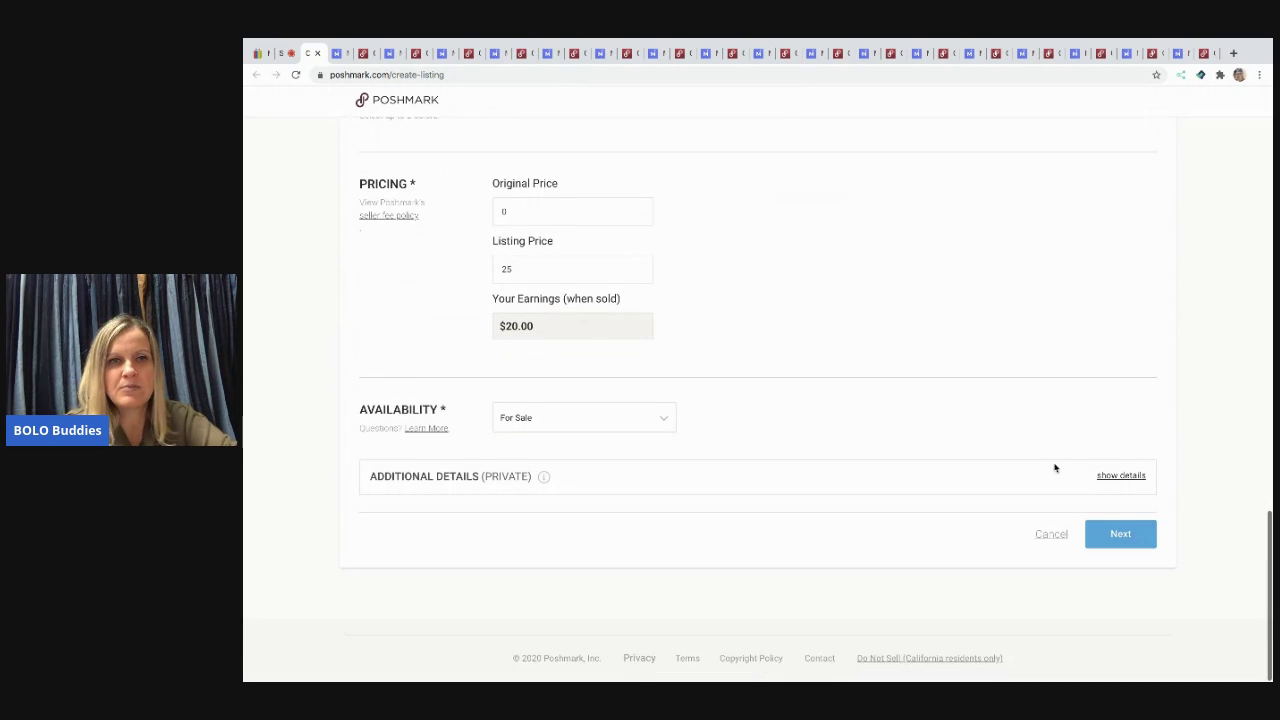
Publish the doll on Poshmark with Twitter sharing off and the Trend Vibes Only Posh Party on, and close the finished page
{"action": "left_click", "coordinate": [1118, 537]}
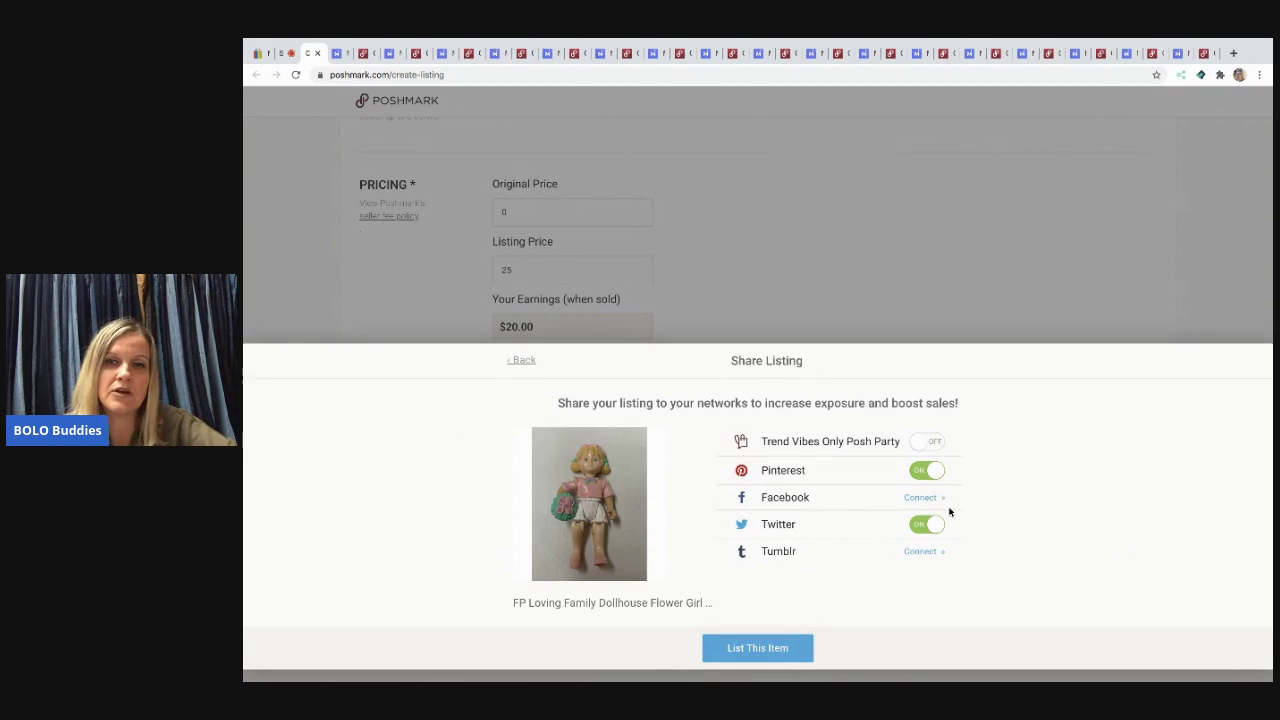
{"action": "left_click", "coordinate": [936, 528]}
{"action": "left_click", "coordinate": [936, 446]}
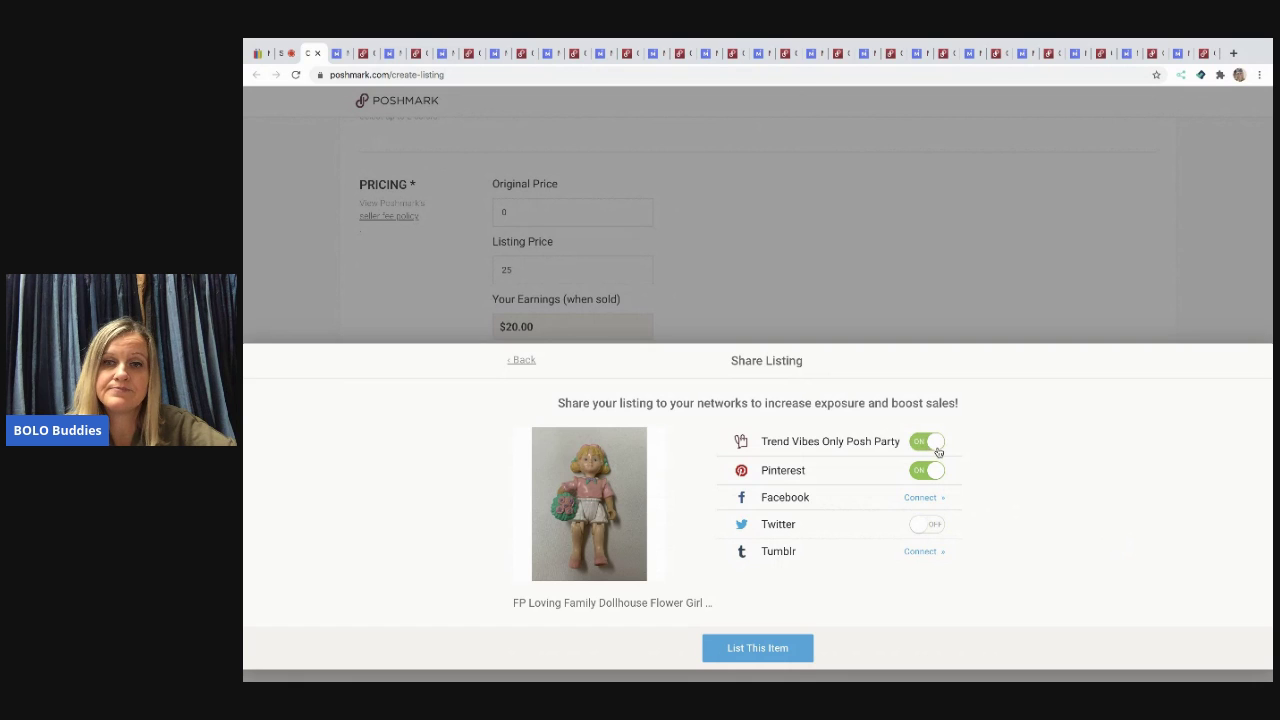
{"action": "left_click", "coordinate": [740, 648]}
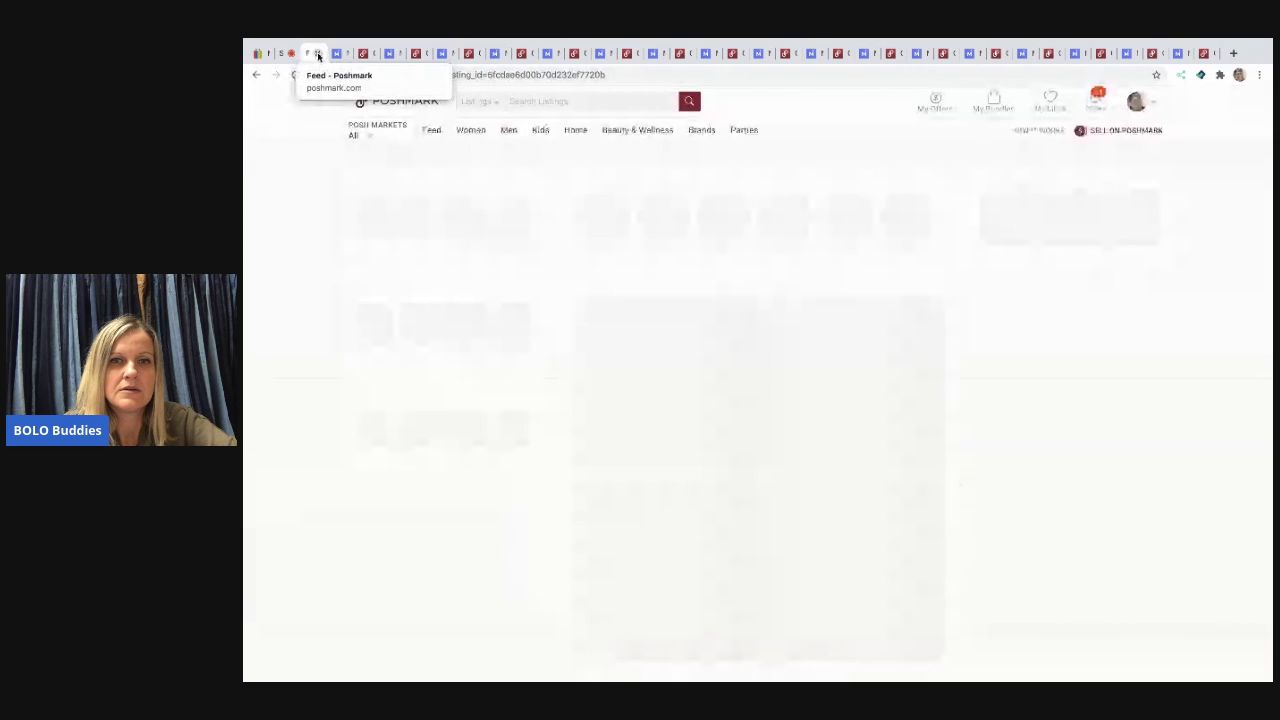
{"action": "left_click", "coordinate": [318, 56]}
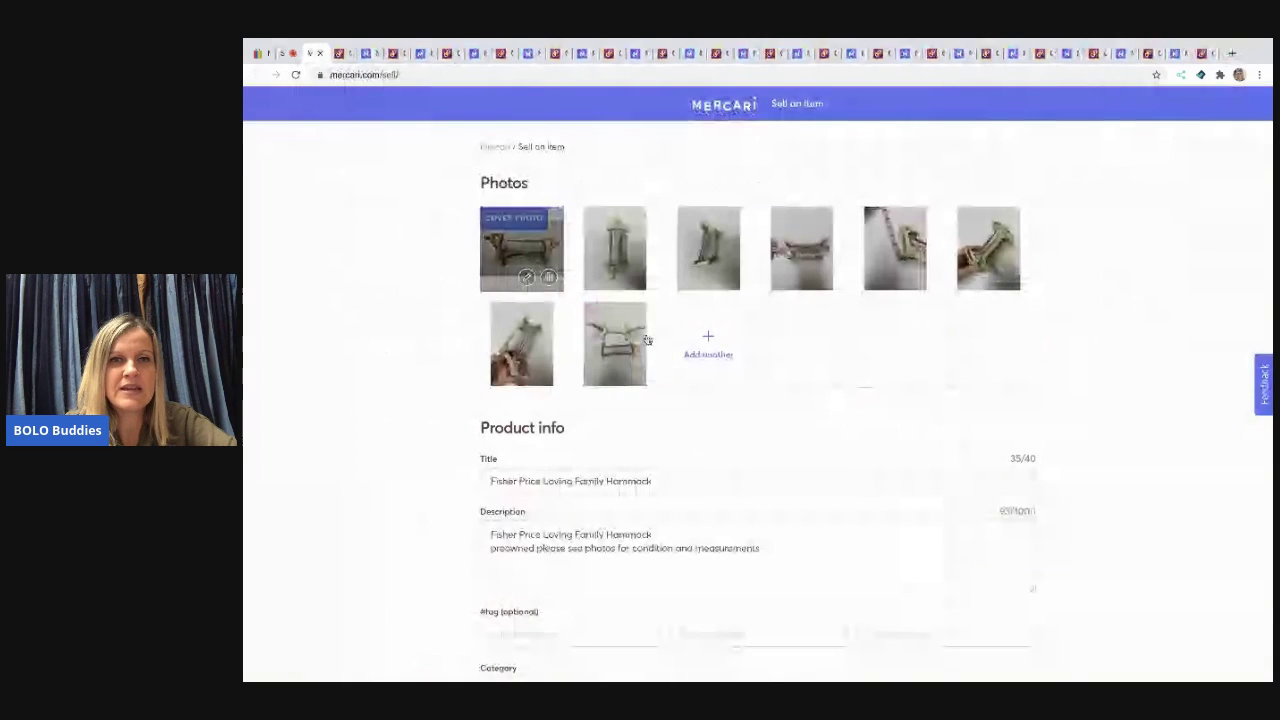
Add the hashtags #Hammock, #FP and #LovingFamily to the hammock's Mercari listing
{"action": "scroll", "coordinate": [690, 350], "scroll_direction": "down", "scroll_amount": 3}
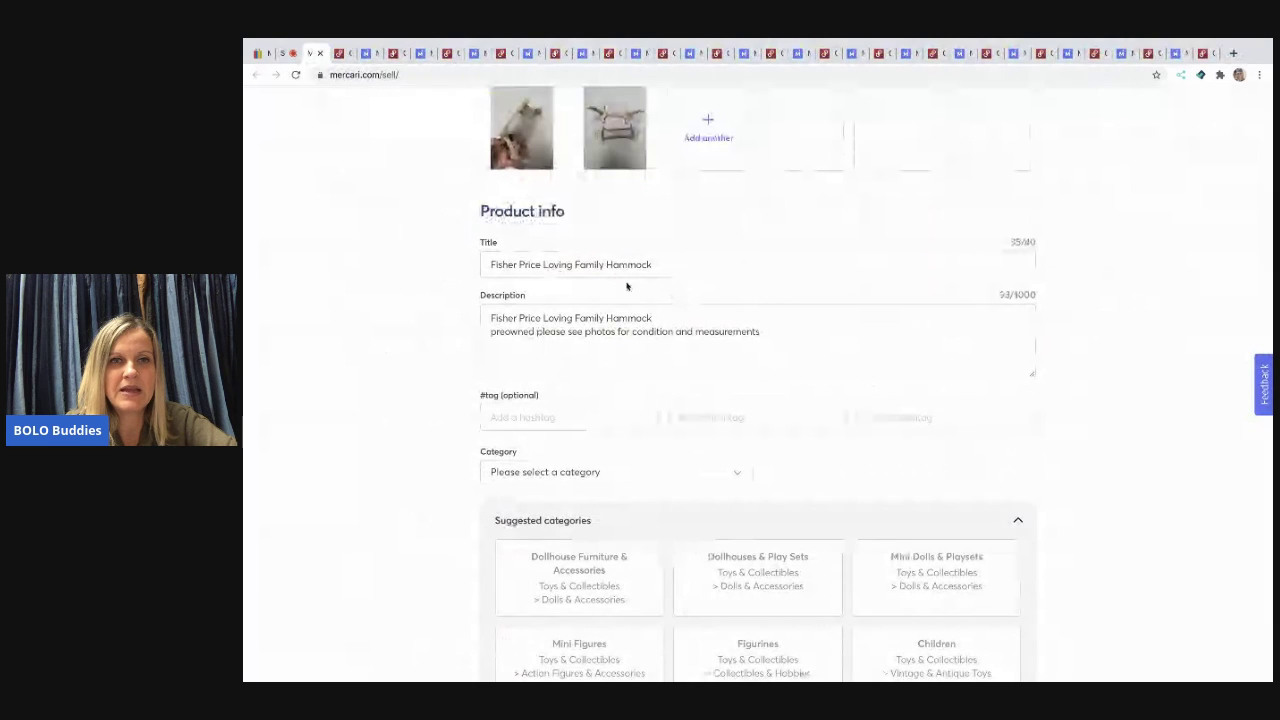
{"action": "left_click", "coordinate": [622, 413]}
{"action": "type", "text": "#Hammock"}
{"action": "key", "text": "Tab"}
{"action": "type", "text": "#FP"}
{"action": "key", "text": "Tab"}
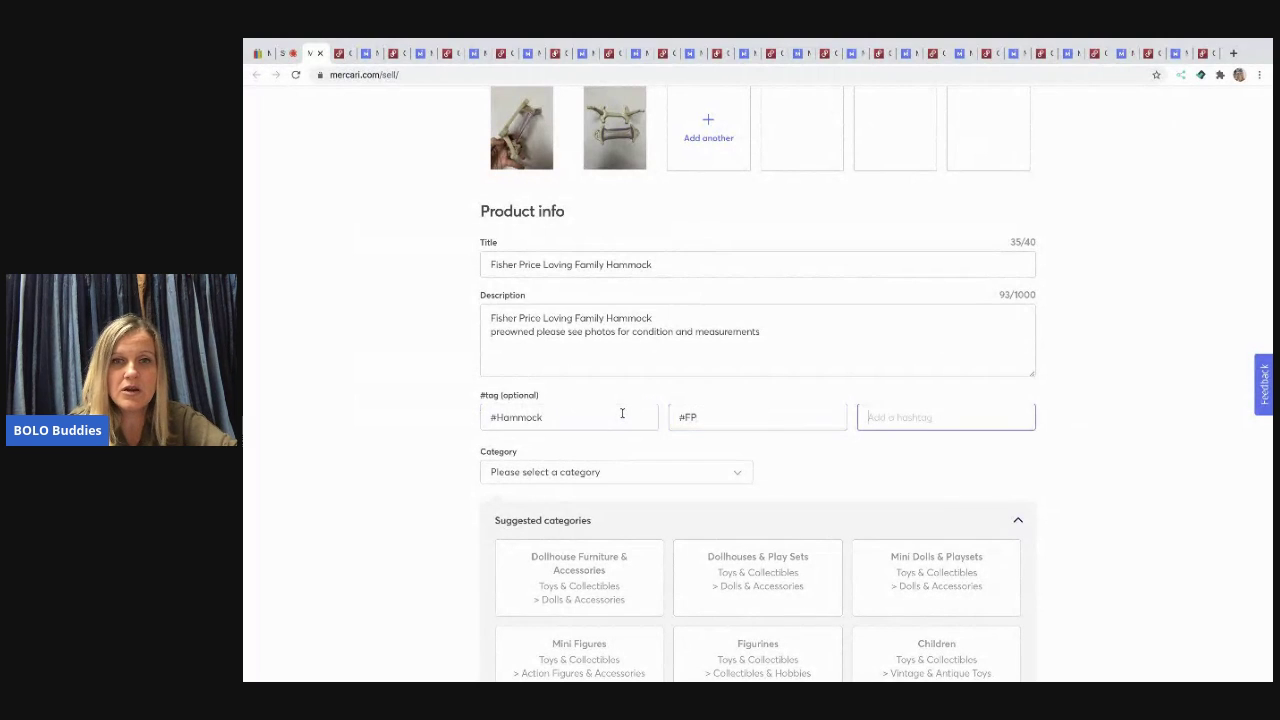
{"action": "type", "text": "#LovingFamily"}
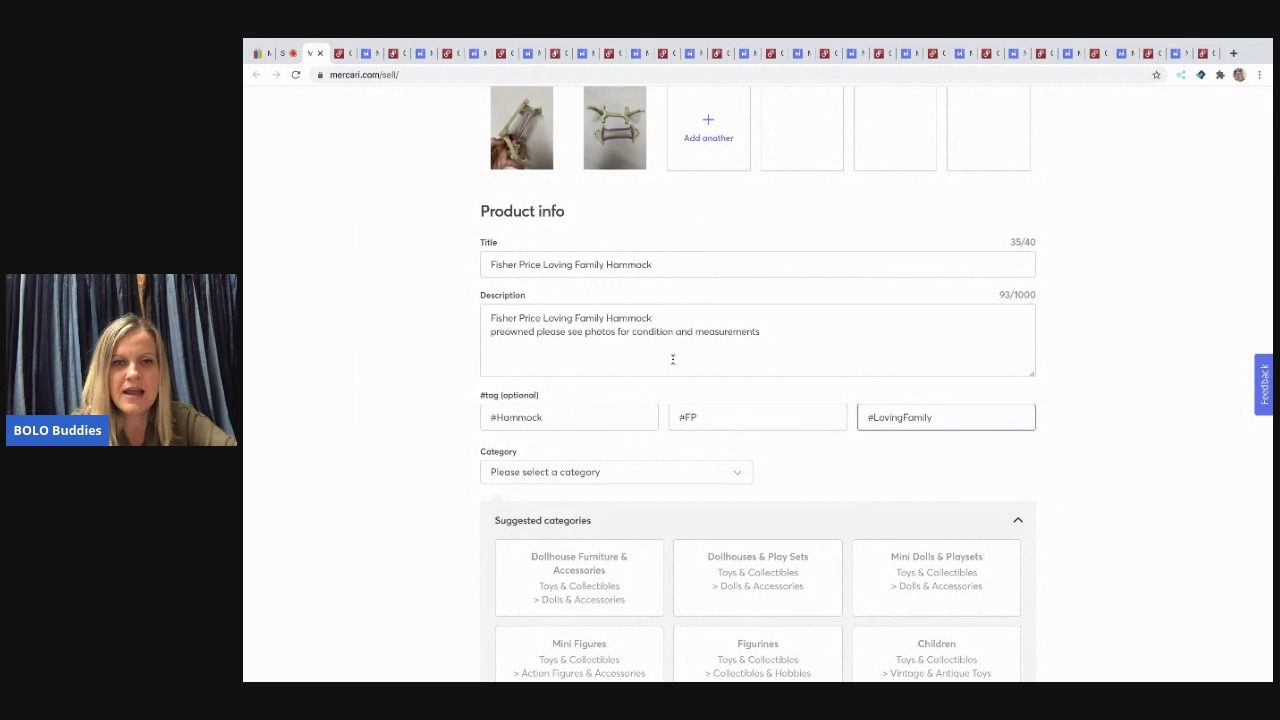
Choose the suggested category Dollhouse Furniture & Accessories for the hammock and set its condition to Good
{"action": "scroll", "coordinate": [665, 390], "scroll_direction": "down", "scroll_amount": 1}
{"action": "left_click", "coordinate": [620, 474]}
{"action": "scroll", "coordinate": [620, 476], "scroll_direction": "down", "scroll_amount": 2}
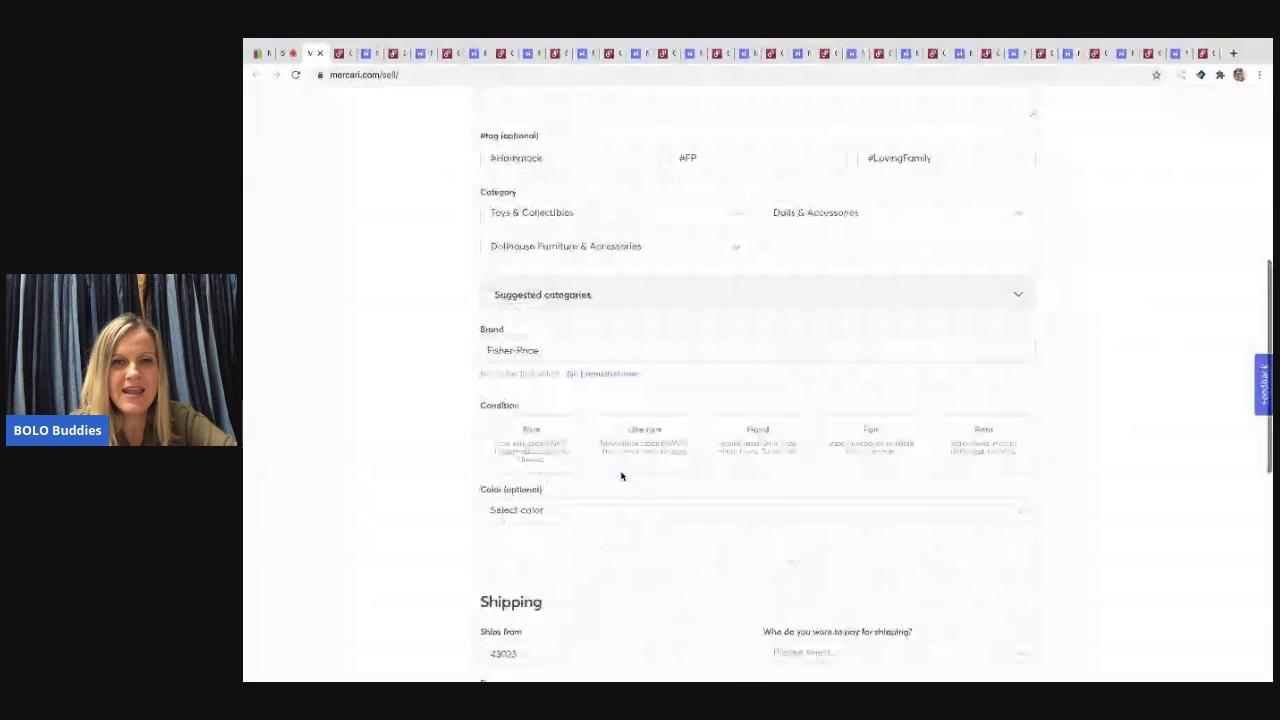
{"action": "left_click", "coordinate": [738, 572]}
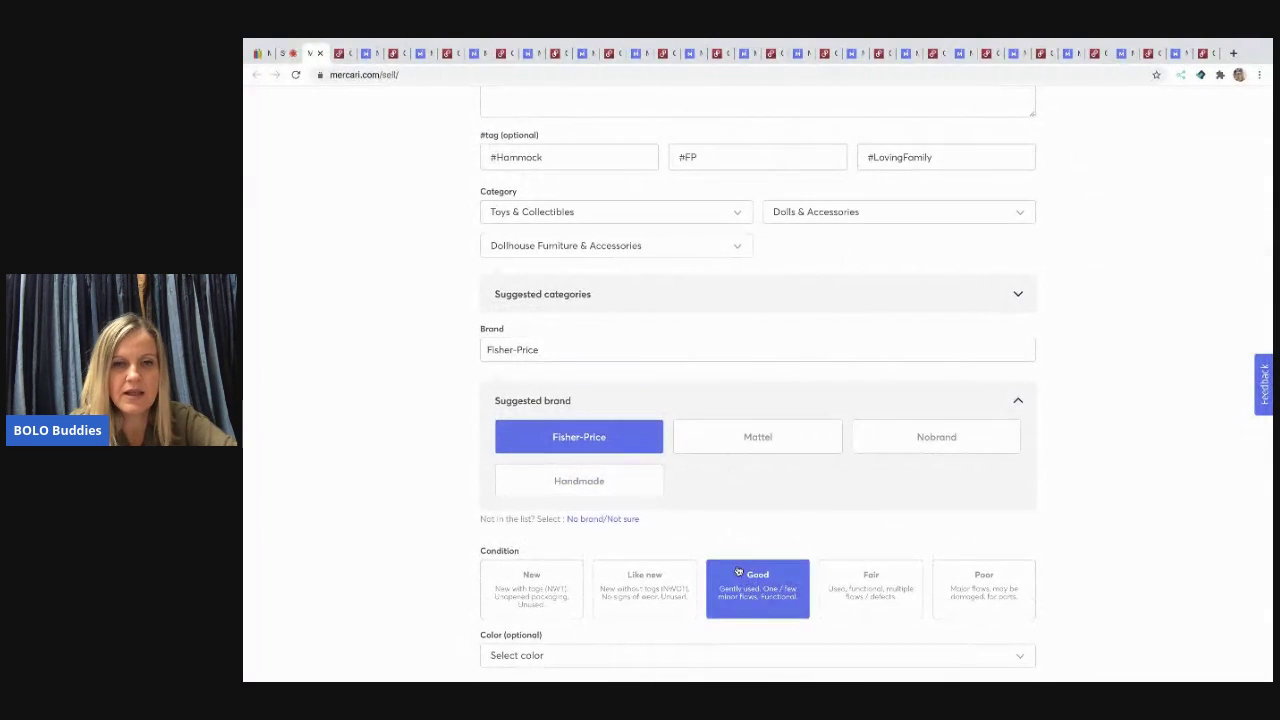
Set the hammock's shipping to be paid by the seller and use the Ship on your own method
{"action": "scroll", "coordinate": [738, 572], "scroll_direction": "down", "scroll_amount": 3}
{"action": "left_click", "coordinate": [794, 447]}
{"action": "left_click", "coordinate": [775, 497]}
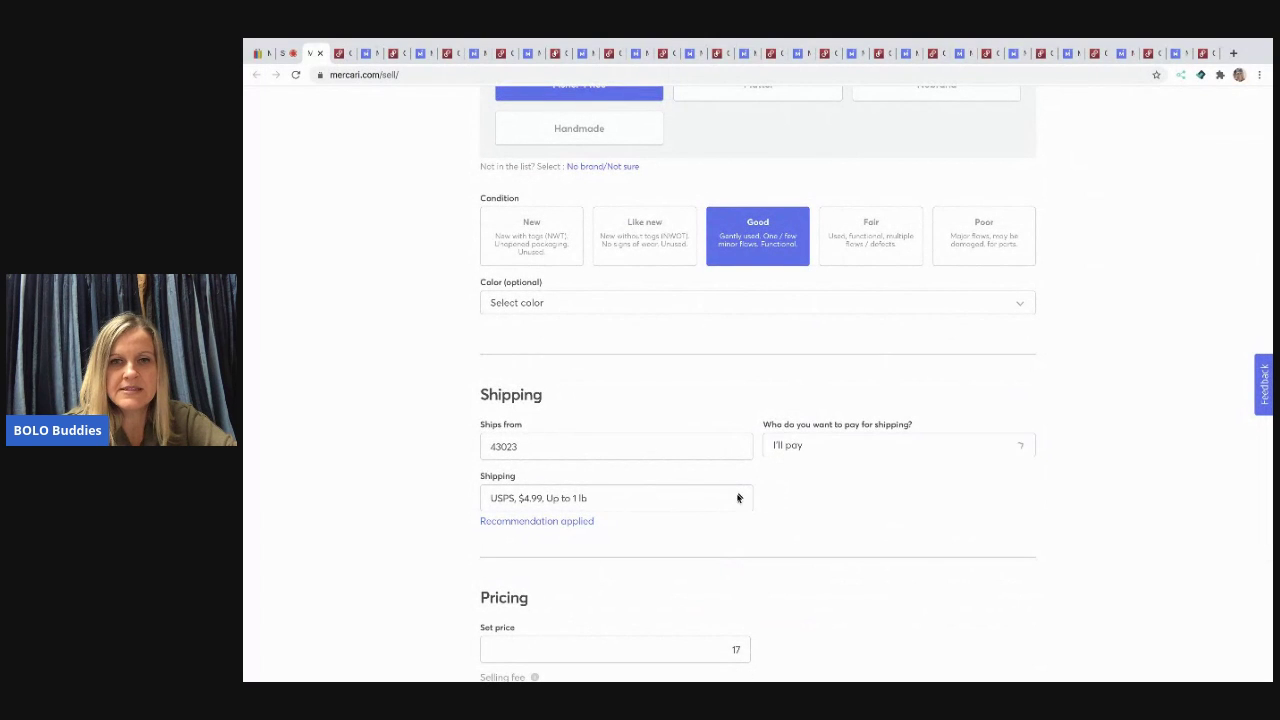
{"action": "left_click", "coordinate": [738, 497]}
{"action": "left_click", "coordinate": [703, 318]}
{"action": "left_click", "coordinate": [786, 555]}
Set the hammock's Mercari price to 22 and turn off smart pricing
{"action": "scroll", "coordinate": [766, 582], "scroll_direction": "down", "scroll_amount": 3}
{"action": "left_click", "coordinate": [738, 490]}
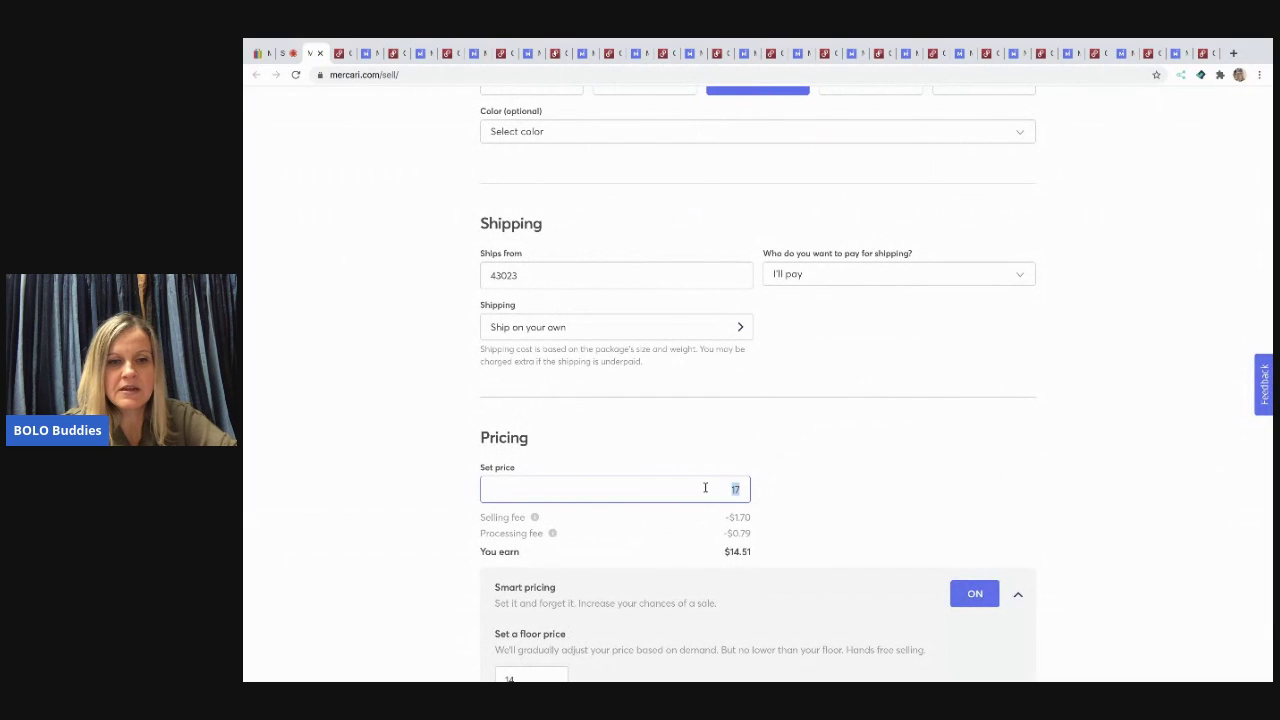
{"action": "left_click", "coordinate": [985, 598]}
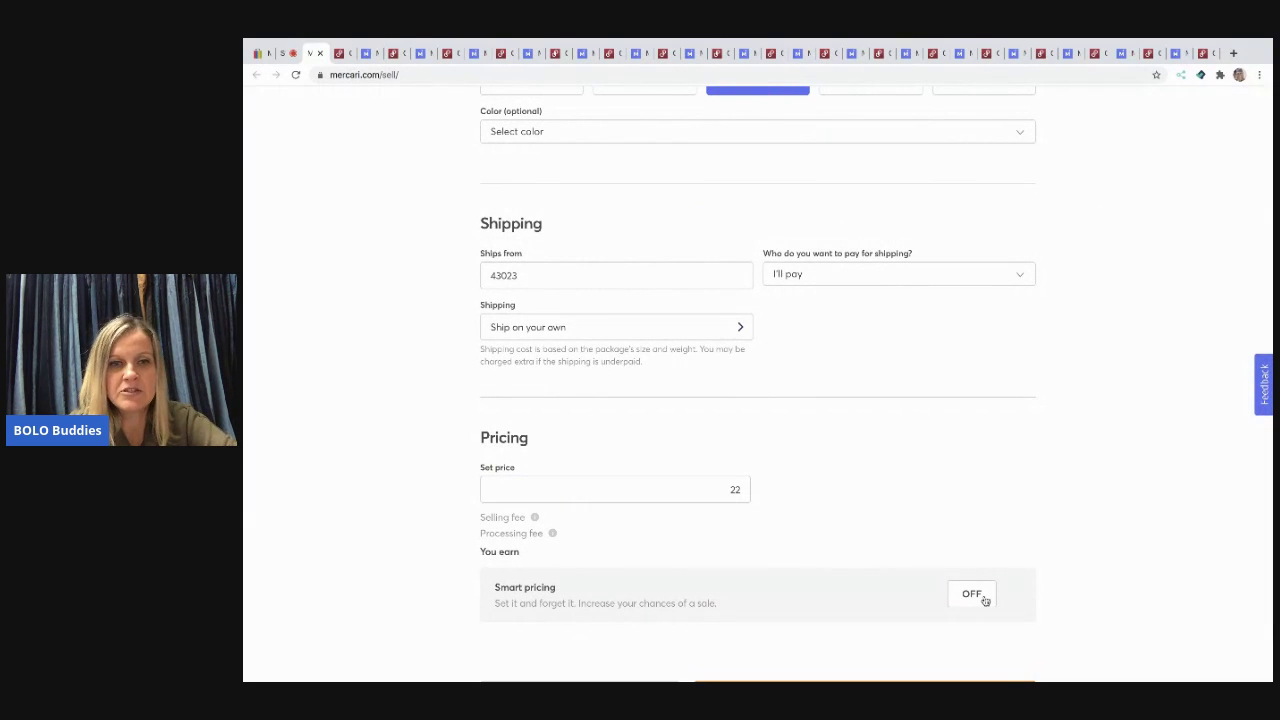
Publish the hammock on Mercari and close the finished listing
{"action": "scroll", "coordinate": [940, 610], "scroll_direction": "down", "scroll_amount": 1}
{"action": "left_click", "coordinate": [873, 620]}
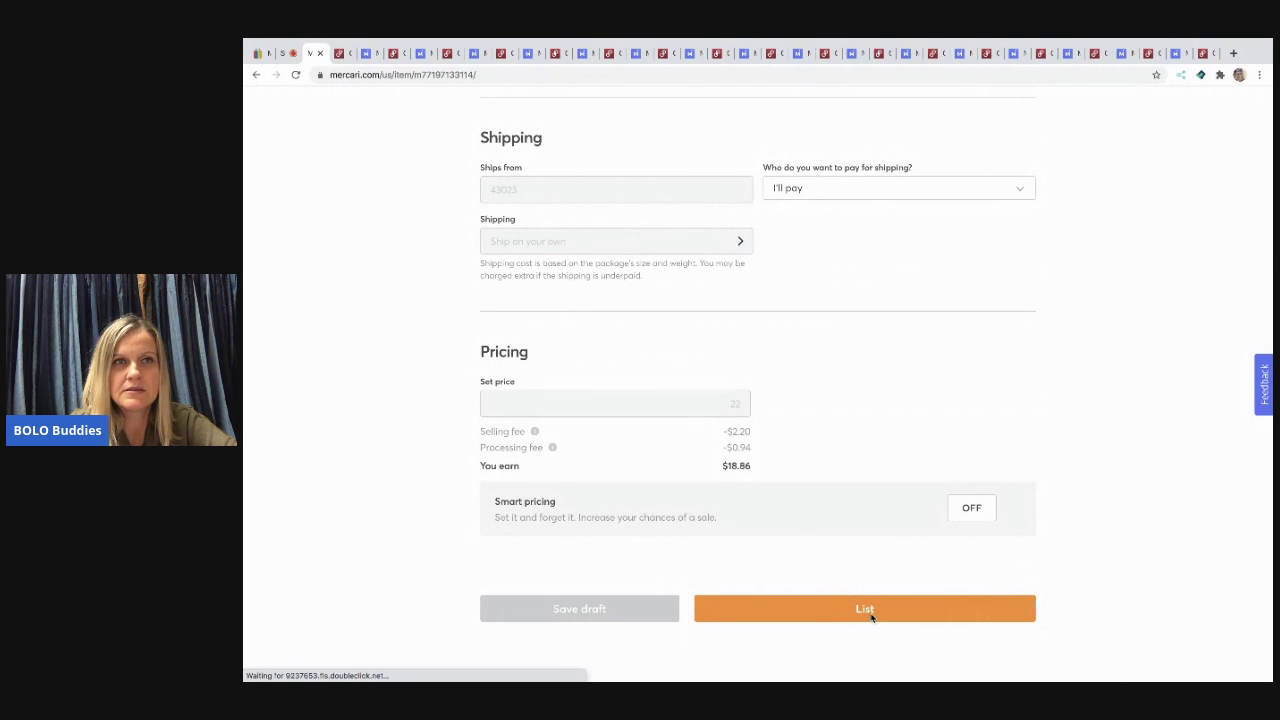
{"action": "left_click", "coordinate": [319, 53]}
Set the hammock's Poshmark category to Kids Toys with the subcategory Dolls & Accessories
{"action": "scroll", "coordinate": [582, 300], "scroll_direction": "down", "scroll_amount": 5}
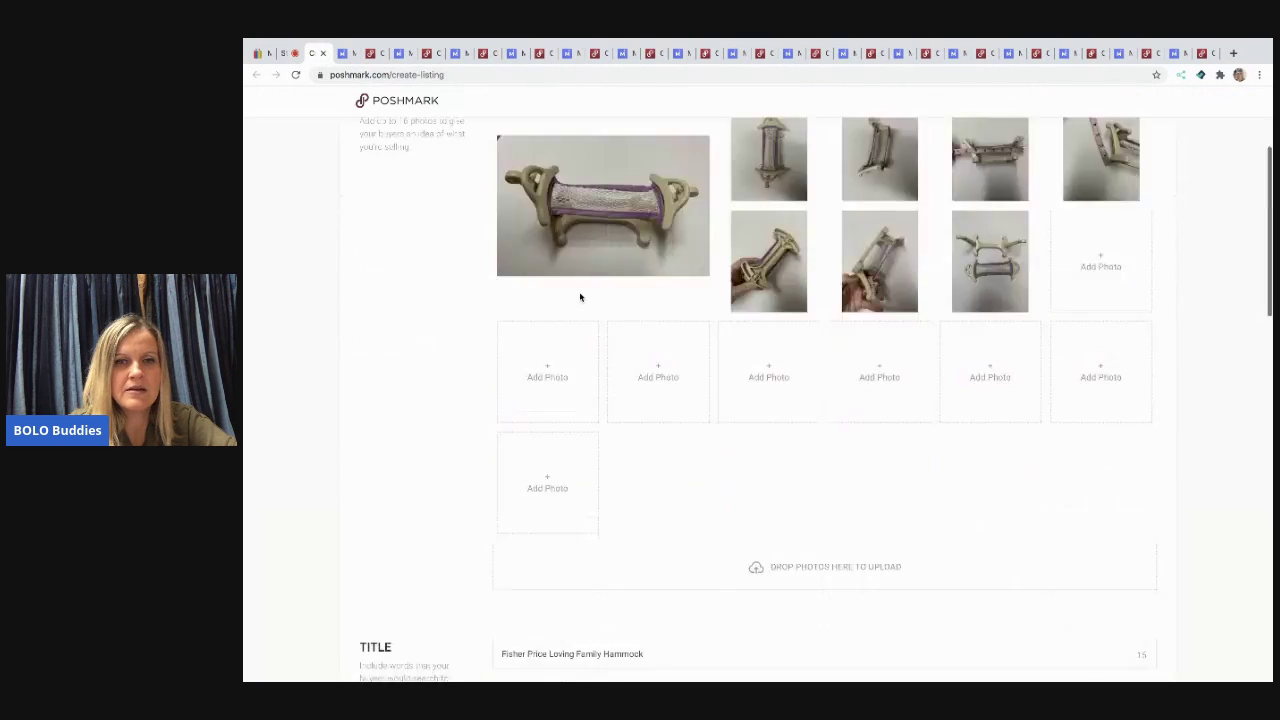
{"action": "scroll", "coordinate": [666, 469], "scroll_direction": "down", "scroll_amount": 2}
{"action": "left_click", "coordinate": [660, 437]}
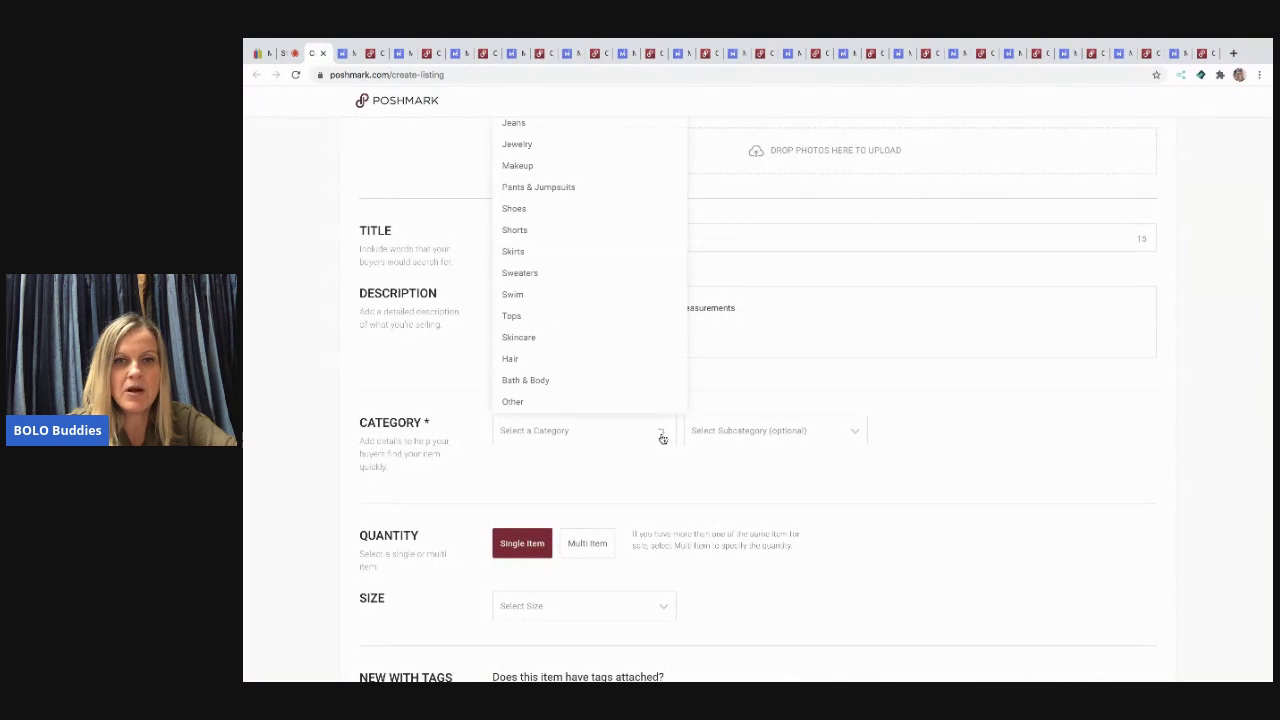
{"action": "scroll", "coordinate": [650, 360], "scroll_direction": "up", "scroll_amount": 2}
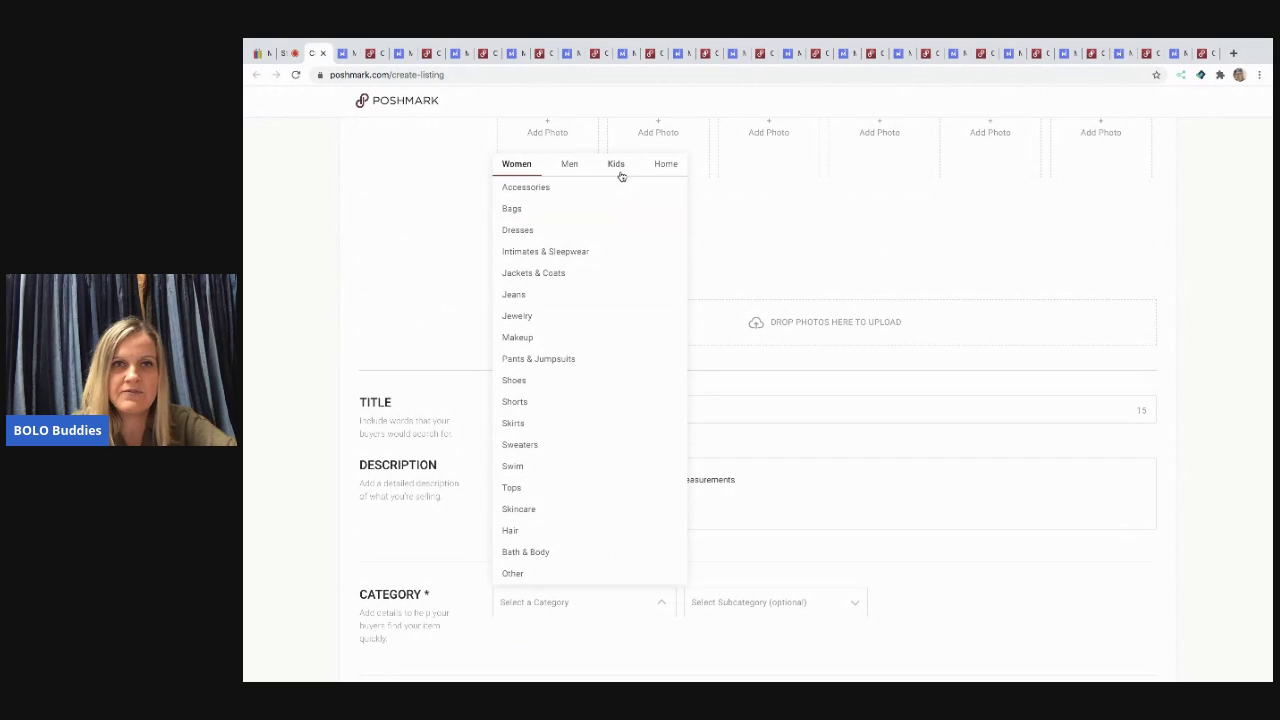
{"action": "left_click", "coordinate": [628, 172]}
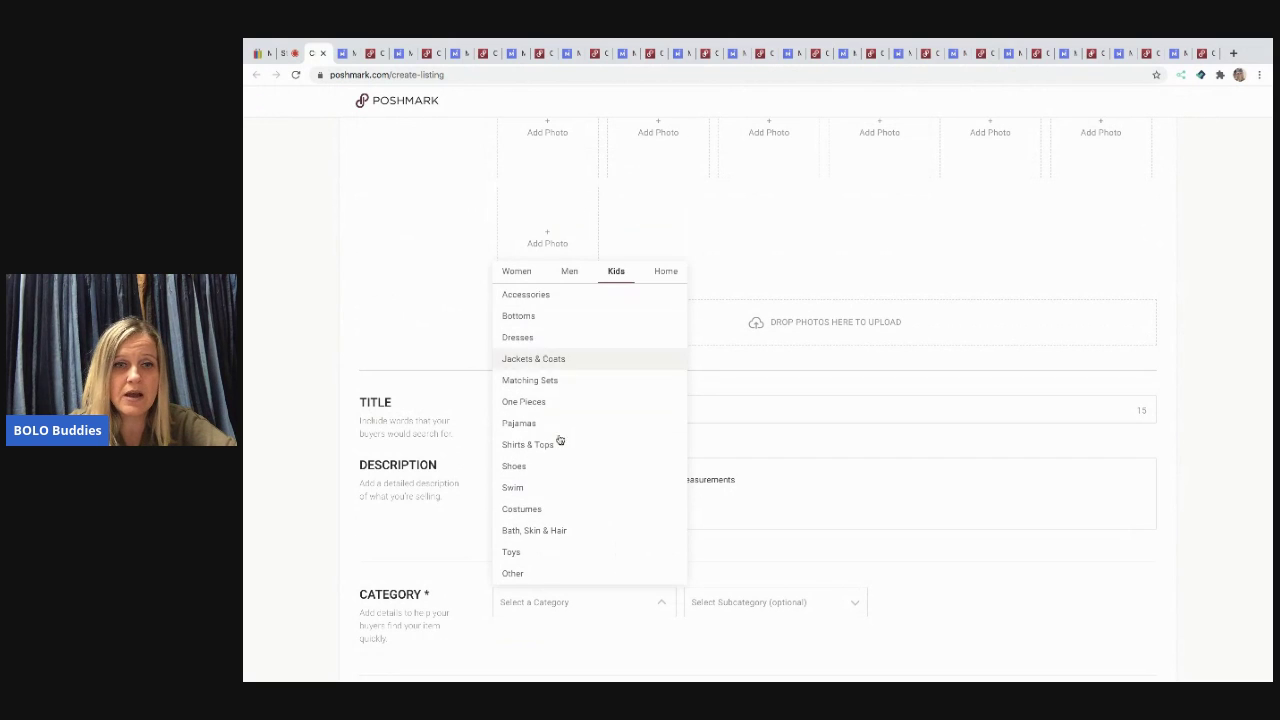
{"action": "left_click", "coordinate": [531, 551]}
{"action": "scroll", "coordinate": [726, 500], "scroll_direction": "down", "scroll_amount": 2}
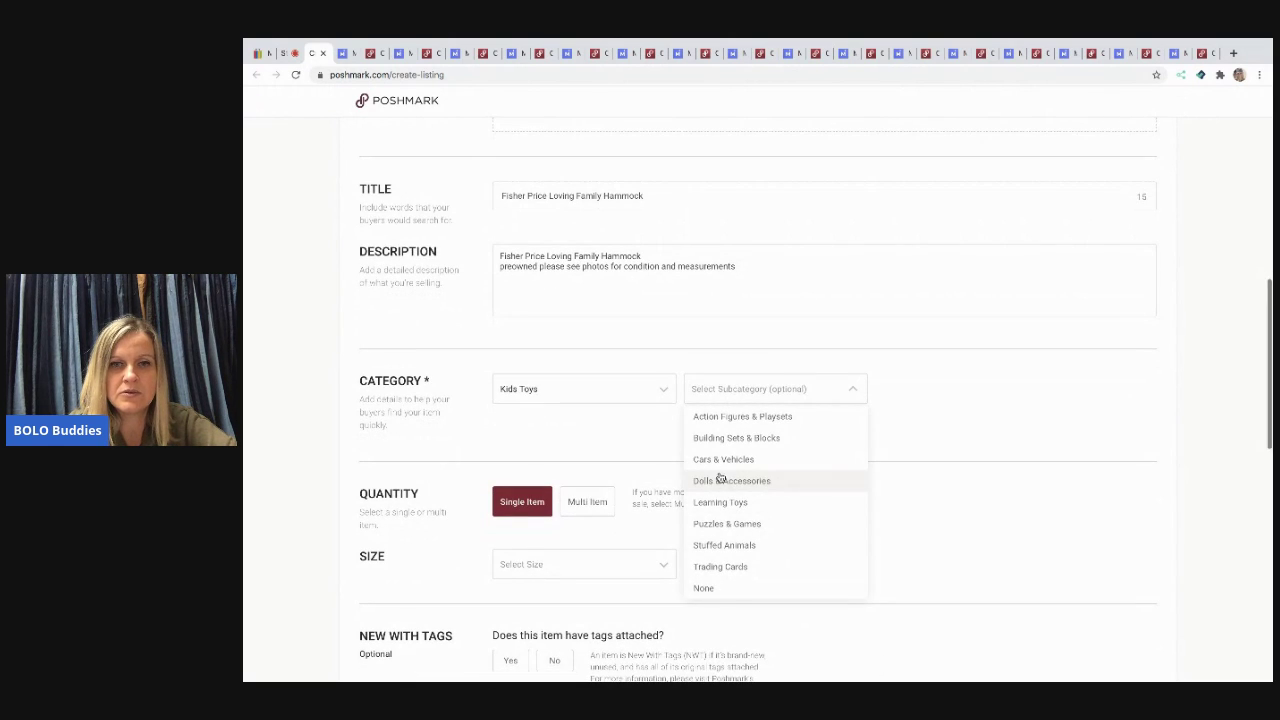
{"action": "left_click", "coordinate": [717, 481]}
Set the hammock's size to the girls' One Size and mark it as having no tags attached
{"action": "left_click", "coordinate": [634, 566]}
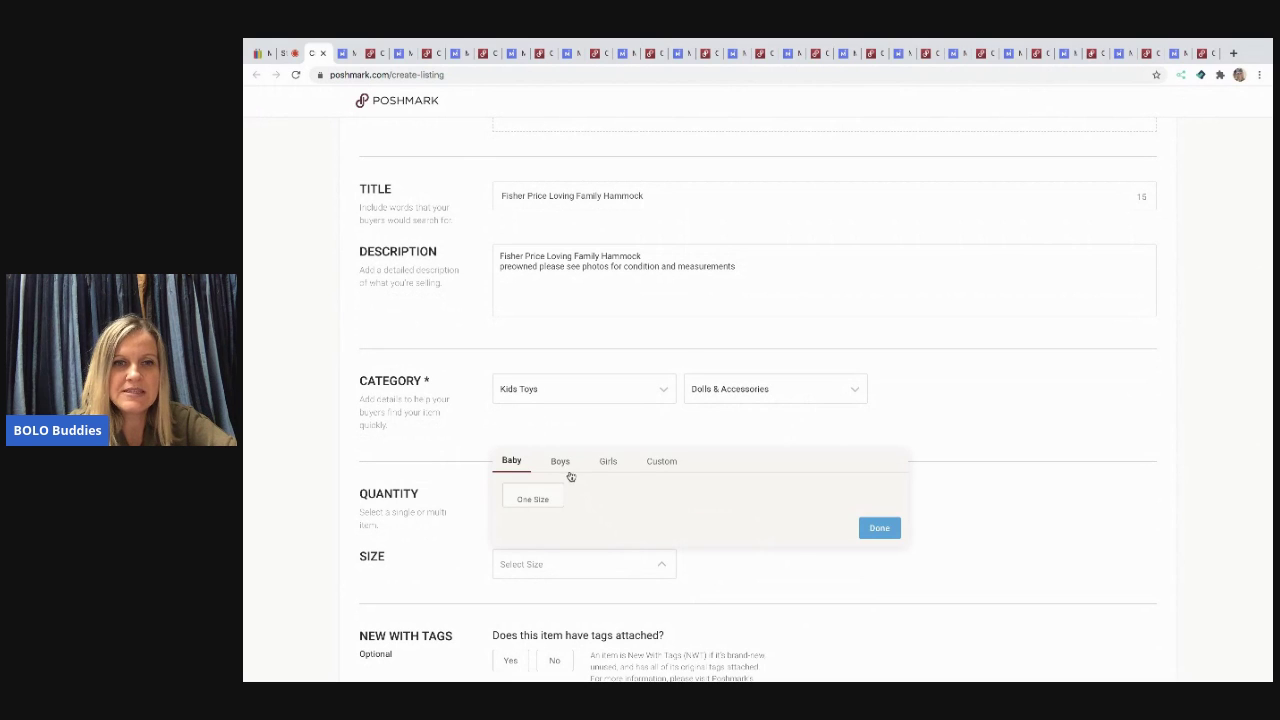
{"action": "left_click", "coordinate": [607, 462]}
{"action": "left_click", "coordinate": [540, 502]}
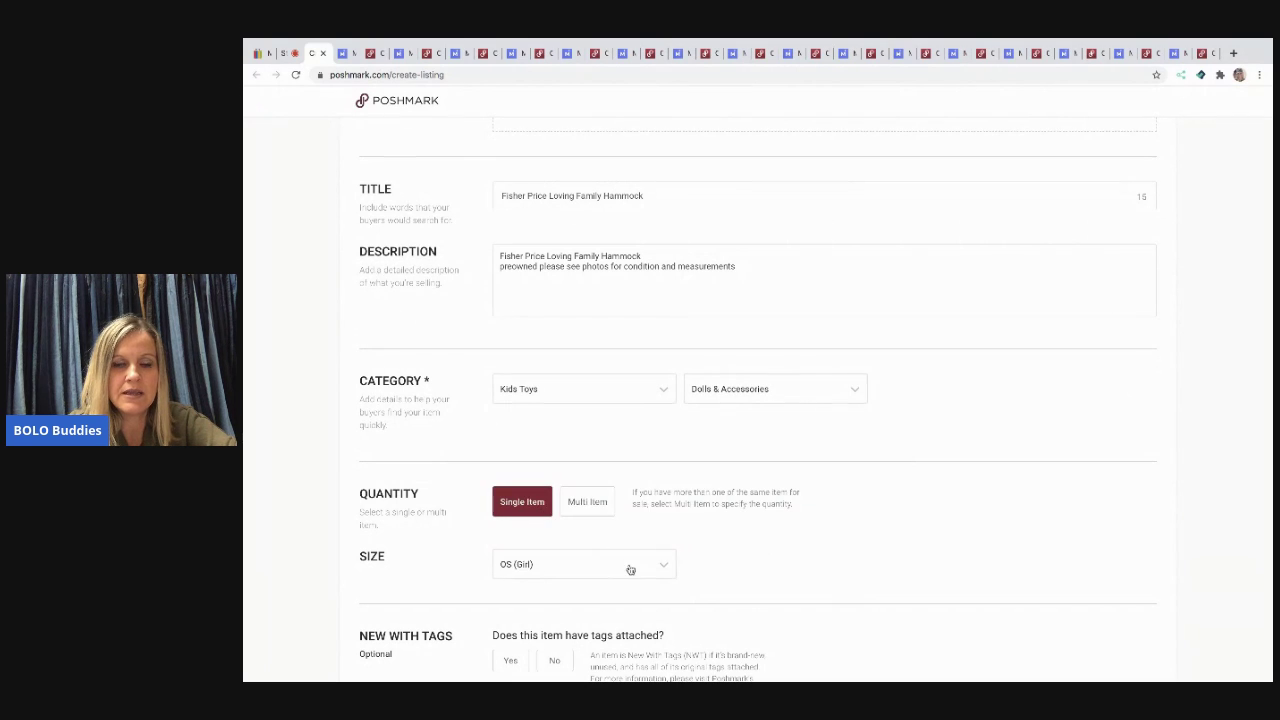
{"action": "scroll", "coordinate": [630, 570], "scroll_direction": "down", "scroll_amount": 2}
{"action": "left_click", "coordinate": [553, 524]}
Set the hammock's original price to 0 and its Poshmark listing price to 20
{"action": "scroll", "coordinate": [555, 528], "scroll_direction": "down", "scroll_amount": 2}
{"action": "scroll", "coordinate": [556, 530], "scroll_direction": "down", "scroll_amount": 3}
{"action": "left_click", "coordinate": [535, 531]}
{"action": "type", "text": "0"}
{"action": "scroll", "coordinate": [1034, 534], "scroll_direction": "down", "scroll_amount": 4}
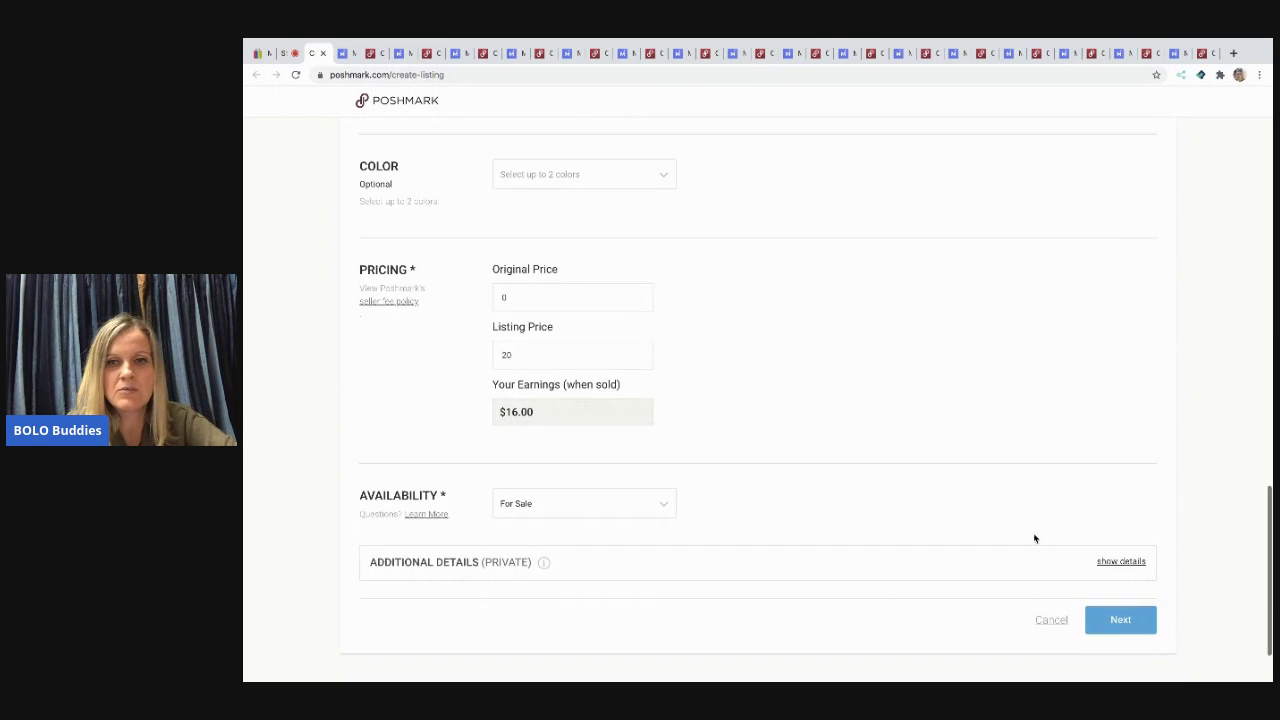
Publish the hammock on Poshmark with Twitter sharing off and the Trend Vibes Only Posh Party on, and close the finished page
{"action": "left_click", "coordinate": [1117, 612]}
{"action": "left_click", "coordinate": [930, 526]}
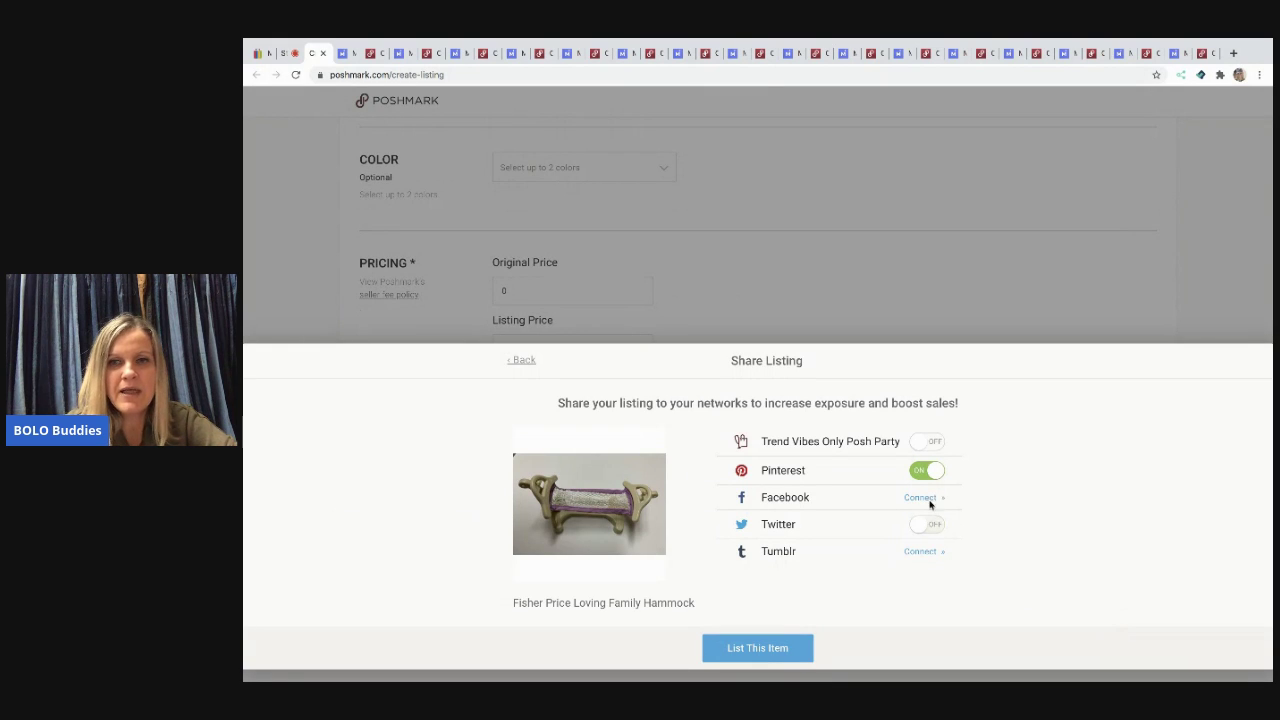
{"action": "left_click", "coordinate": [931, 443]}
{"action": "left_click", "coordinate": [764, 650]}
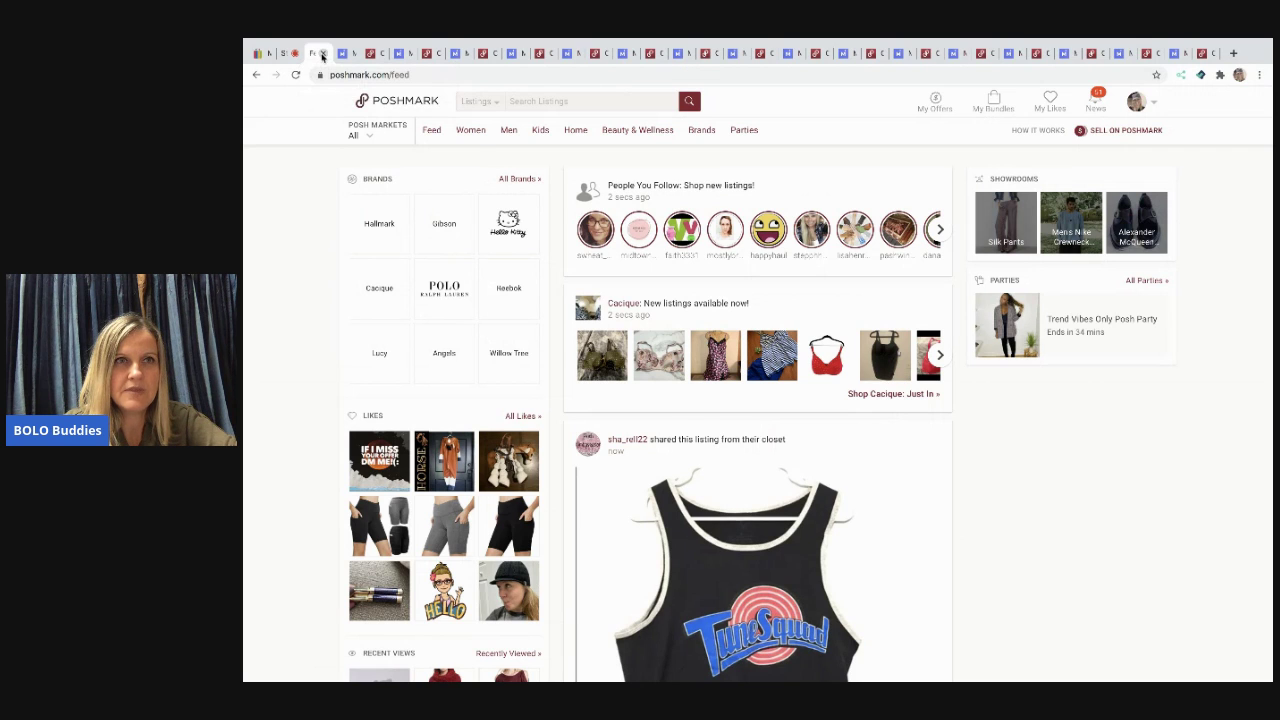
{"action": "left_click", "coordinate": [322, 53]}
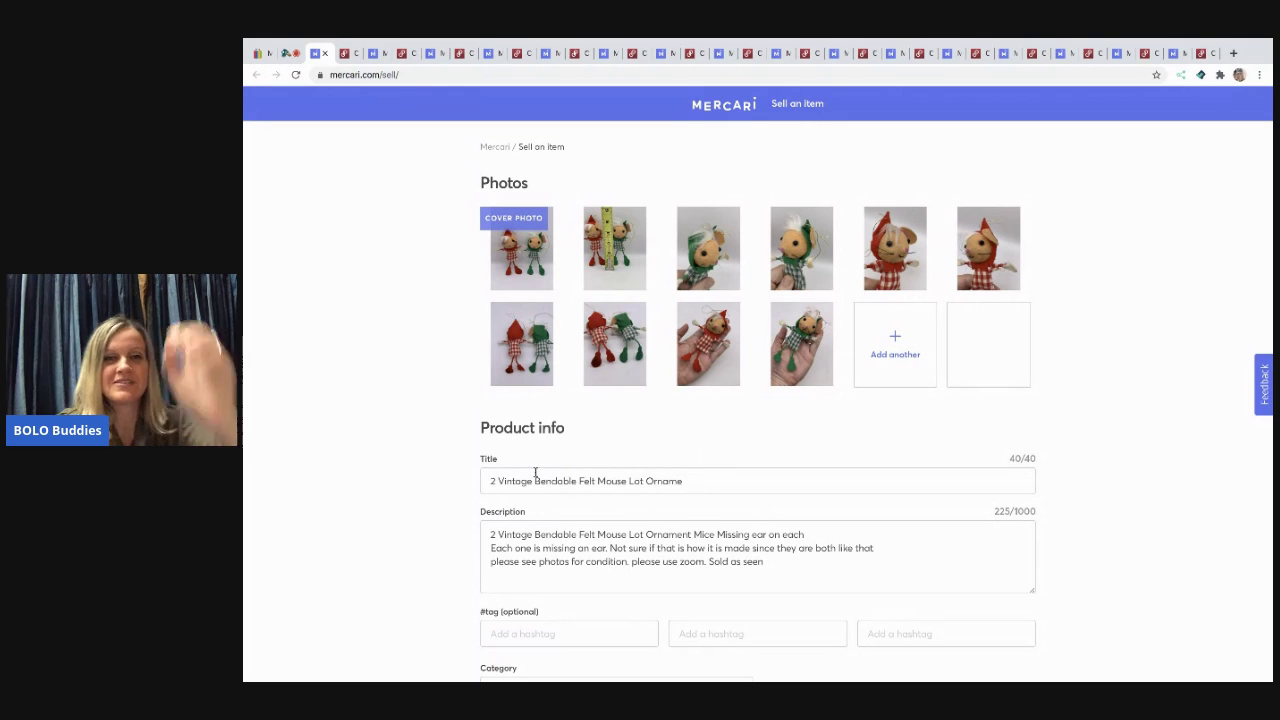
Change the mouse ornaments' Mercari title to "Vintage Bendable Felt Mouse Lot Ornament"
{"action": "left_click", "coordinate": [489, 481]}
{"action": "key", "text": "Delete"}
{"action": "key", "text": "Delete"}
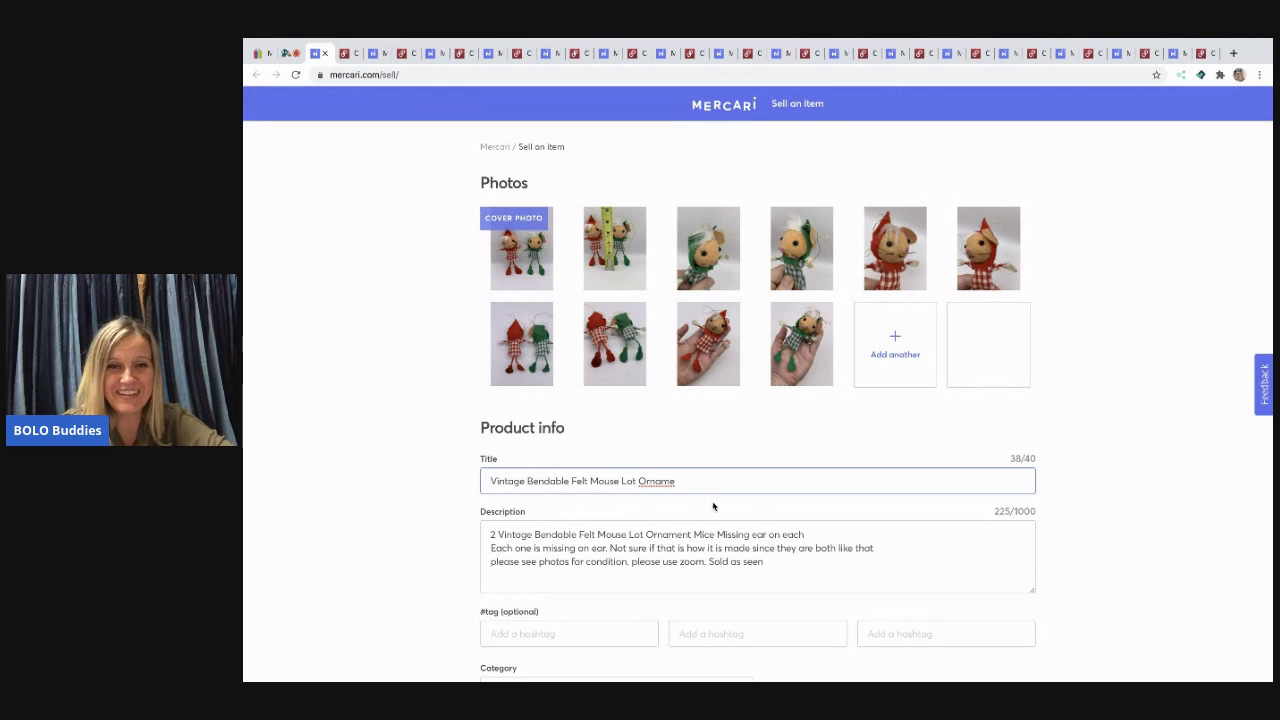
{"action": "left_click", "coordinate": [679, 483]}
{"action": "type", "text": "nt"}
Add the hashtags #Vintage, #Mouse and #Ornament to the mouse ornament listing
{"action": "scroll", "coordinate": [737, 517], "scroll_direction": "down", "scroll_amount": 1}
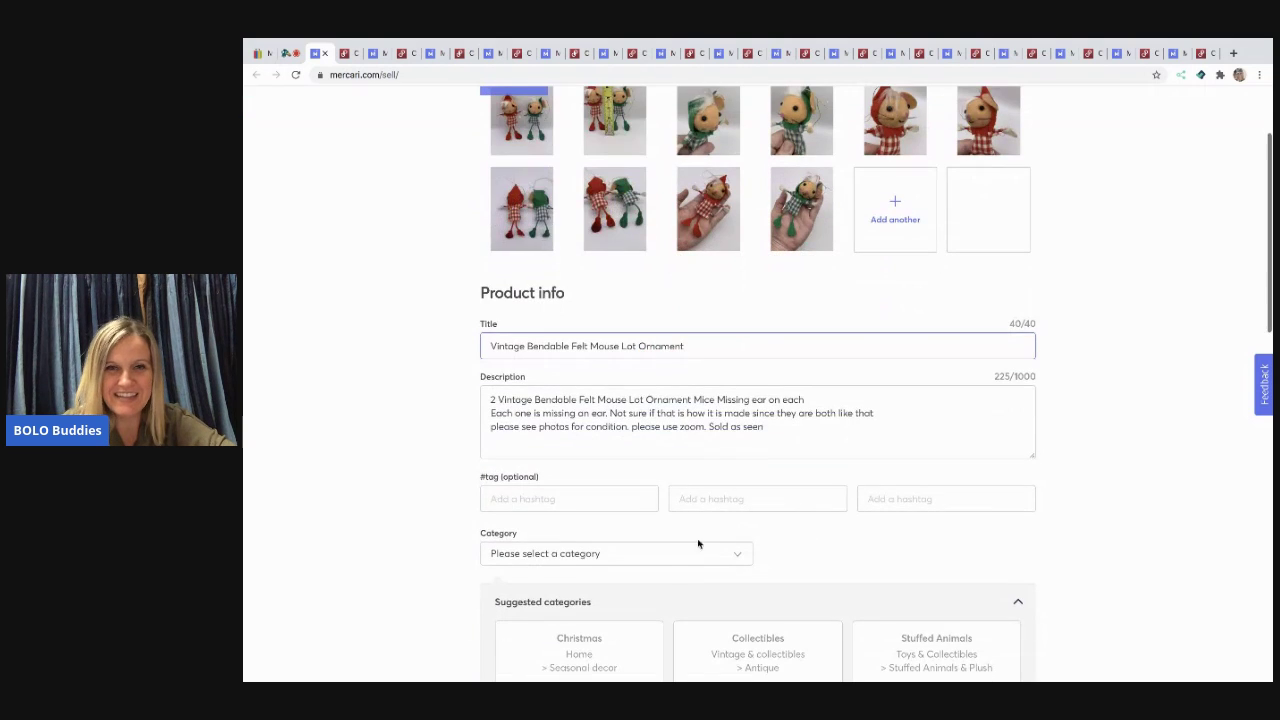
{"action": "left_click", "coordinate": [621, 497]}
{"action": "type", "text": "#Vintage"}
{"action": "key", "text": "Tab"}
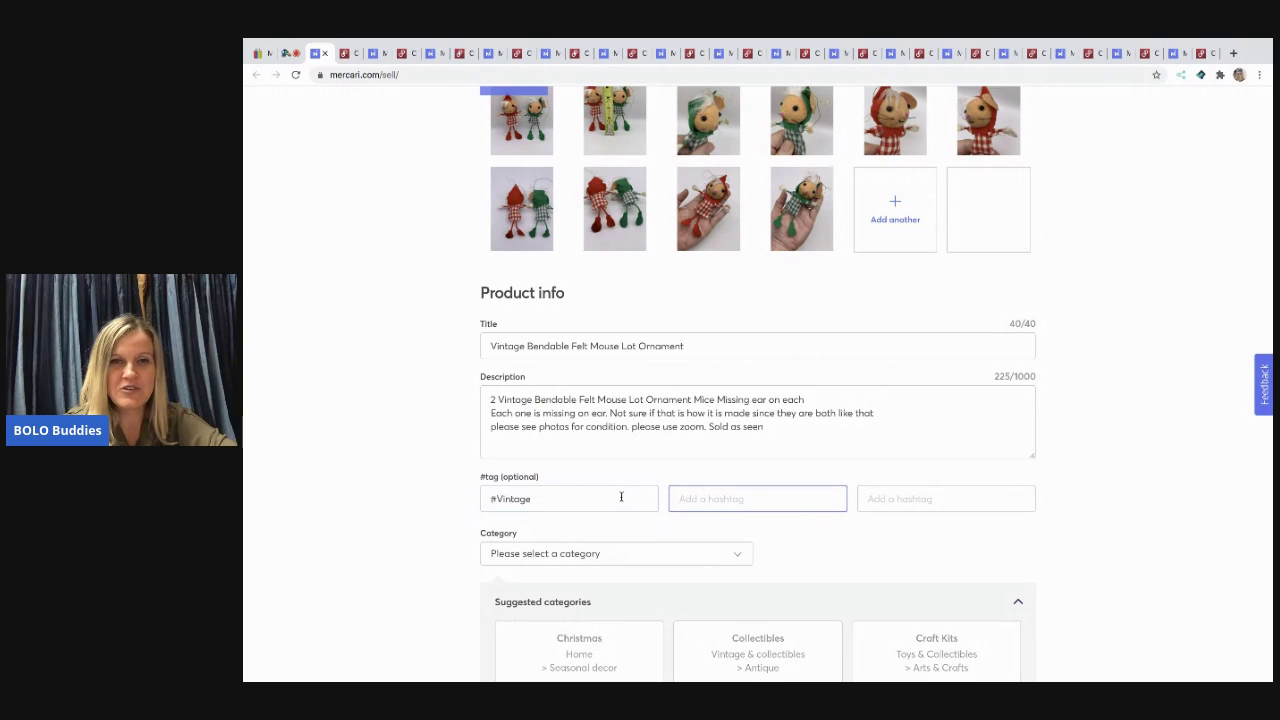
{"action": "type", "text": "#Mouse"}
{"action": "key", "text": "Tab"}
{"action": "type", "text": "#PO"}
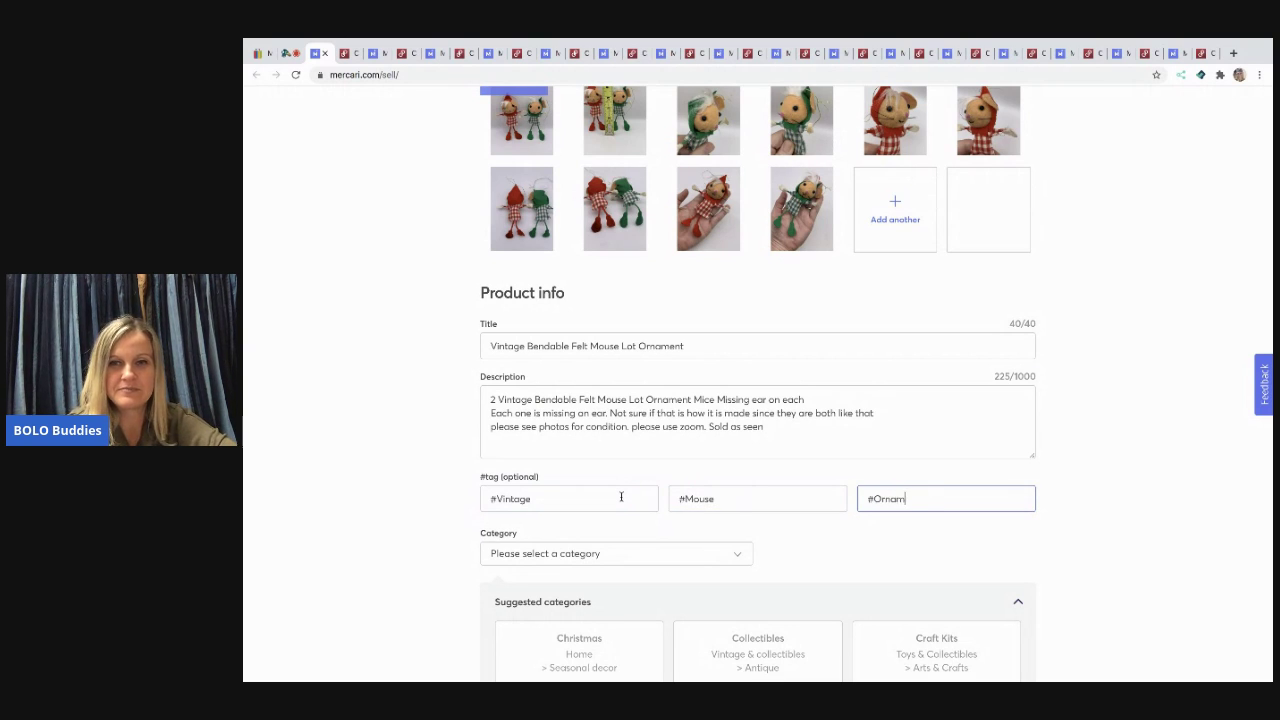
Choose the suggested category Christmas under Home, Seasonal decor for the mouse ornaments and set their condition to Good
{"action": "scroll", "coordinate": [621, 500], "scroll_direction": "down", "scroll_amount": 3}
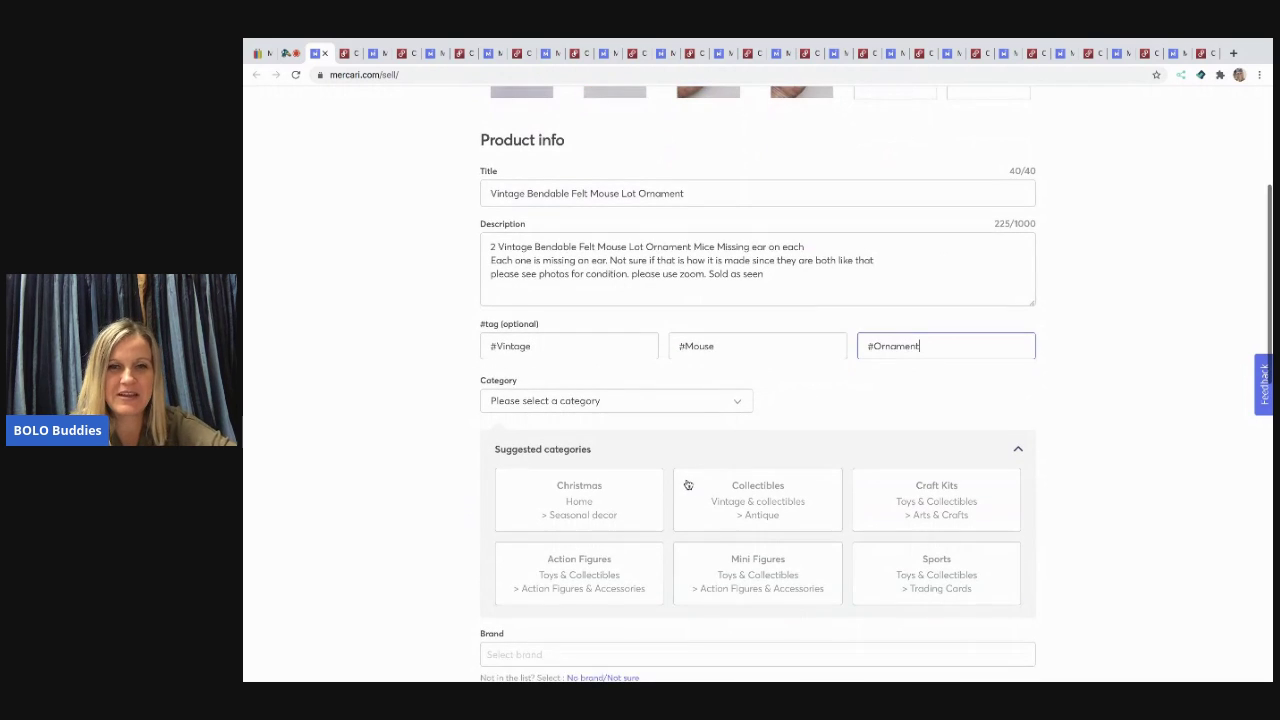
{"action": "left_click", "coordinate": [620, 506]}
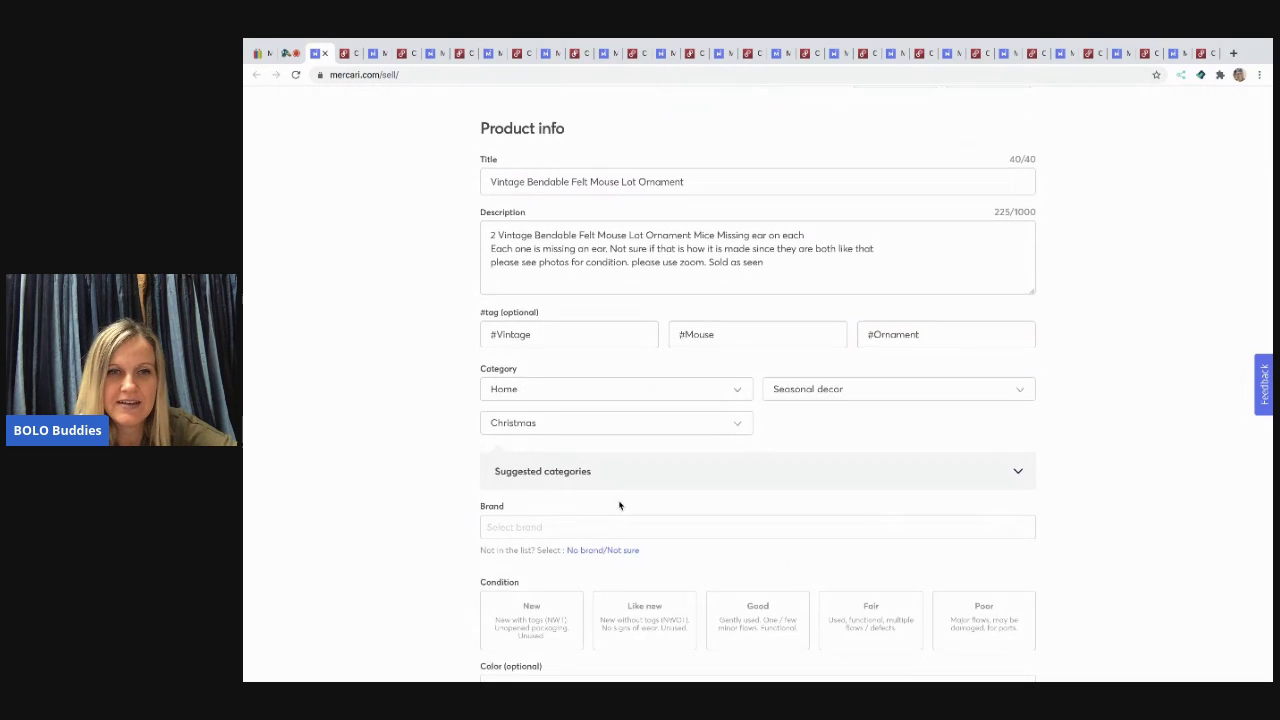
{"action": "scroll", "coordinate": [630, 480], "scroll_direction": "down", "scroll_amount": 4}
{"action": "left_click", "coordinate": [764, 430]}
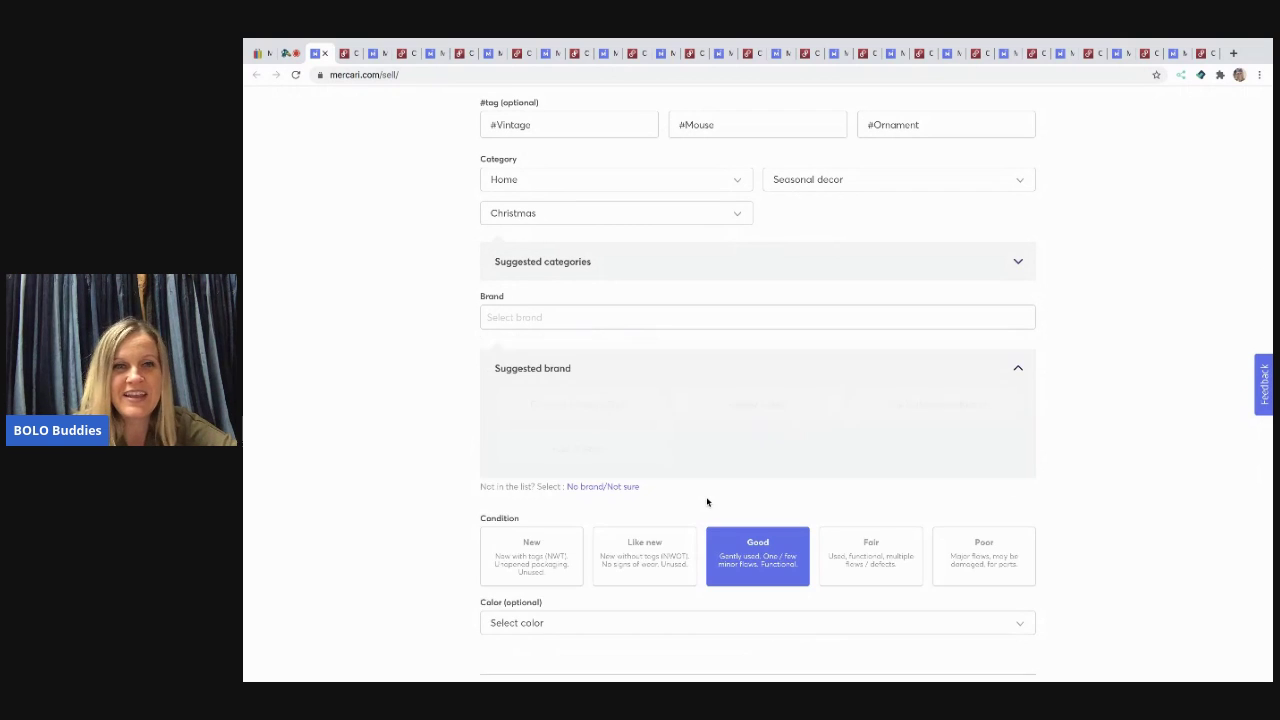
Set the mouse ornaments' shipping to be paid by the seller and use the Ship on your own method
{"action": "scroll", "coordinate": [737, 394], "scroll_direction": "down", "scroll_amount": 4}
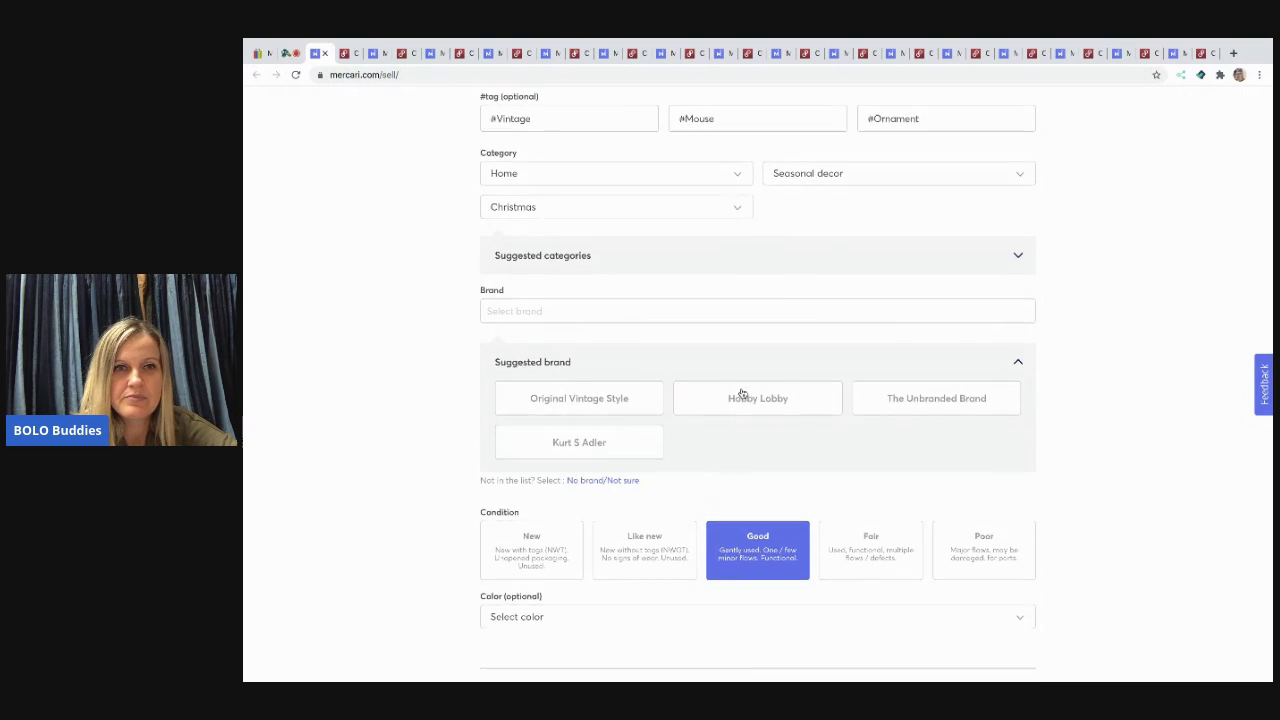
{"action": "left_click", "coordinate": [826, 591]}
{"action": "left_click", "coordinate": [800, 631]}
{"action": "left_click", "coordinate": [703, 635]}
{"action": "left_click", "coordinate": [681, 316]}
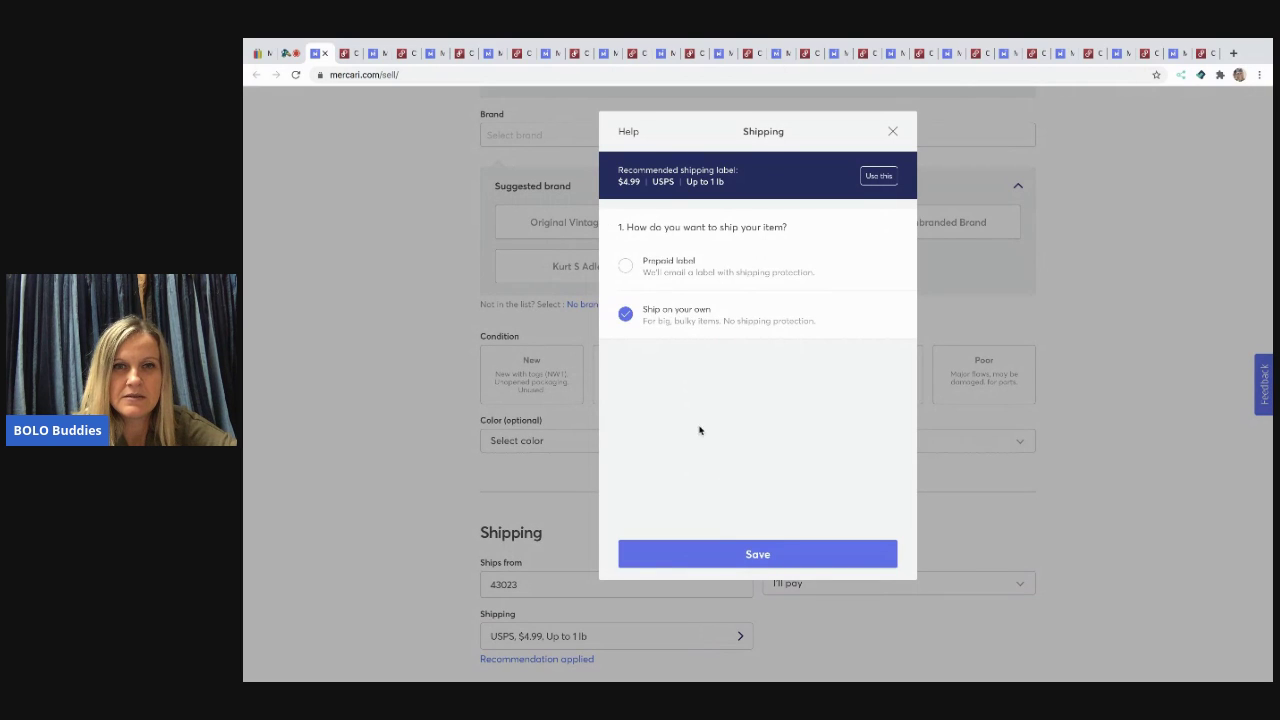
{"action": "left_click", "coordinate": [737, 556]}
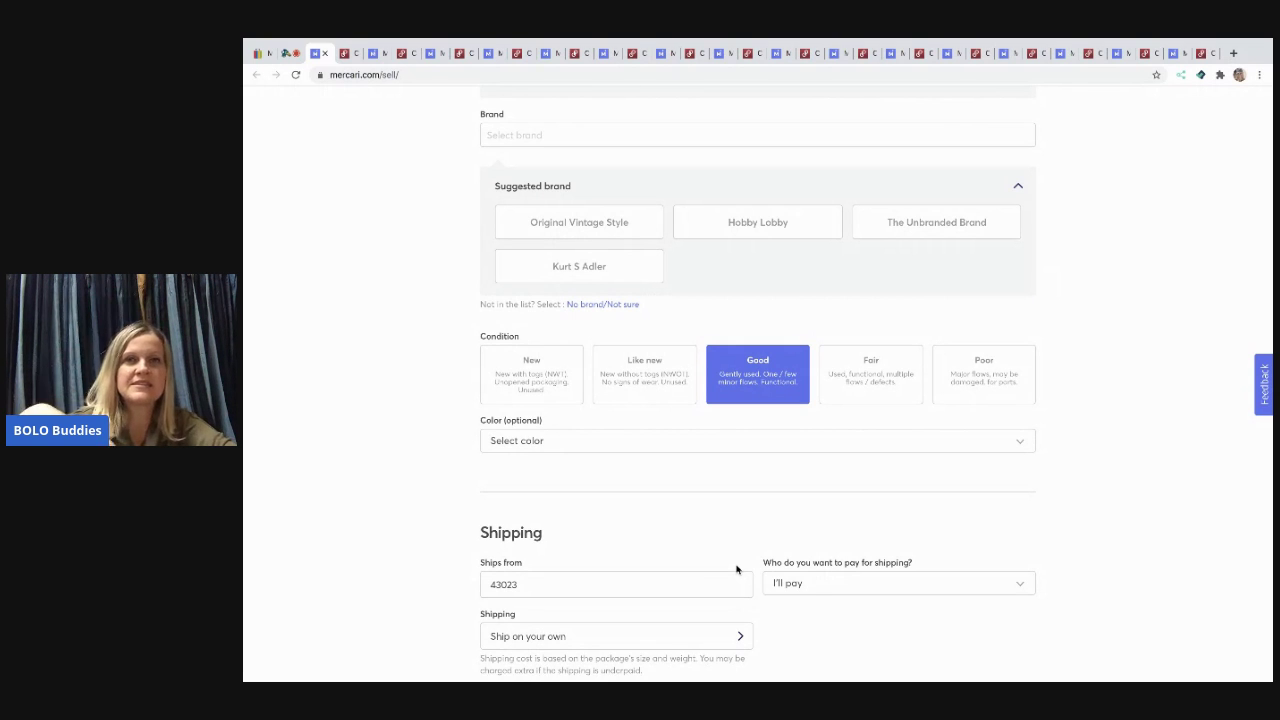
Set the mouse ornaments' Mercari price to $30
{"action": "scroll", "coordinate": [736, 568], "scroll_direction": "down", "scroll_amount": 3}
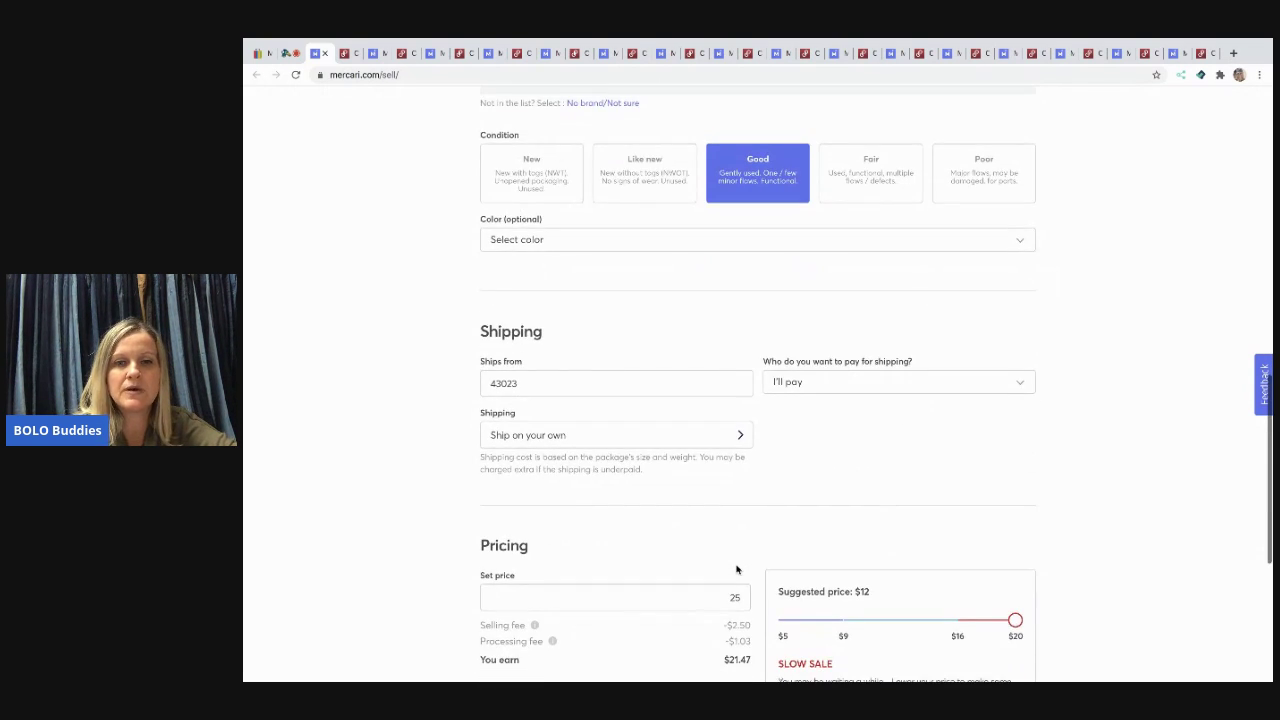
{"action": "left_click", "coordinate": [742, 595]}
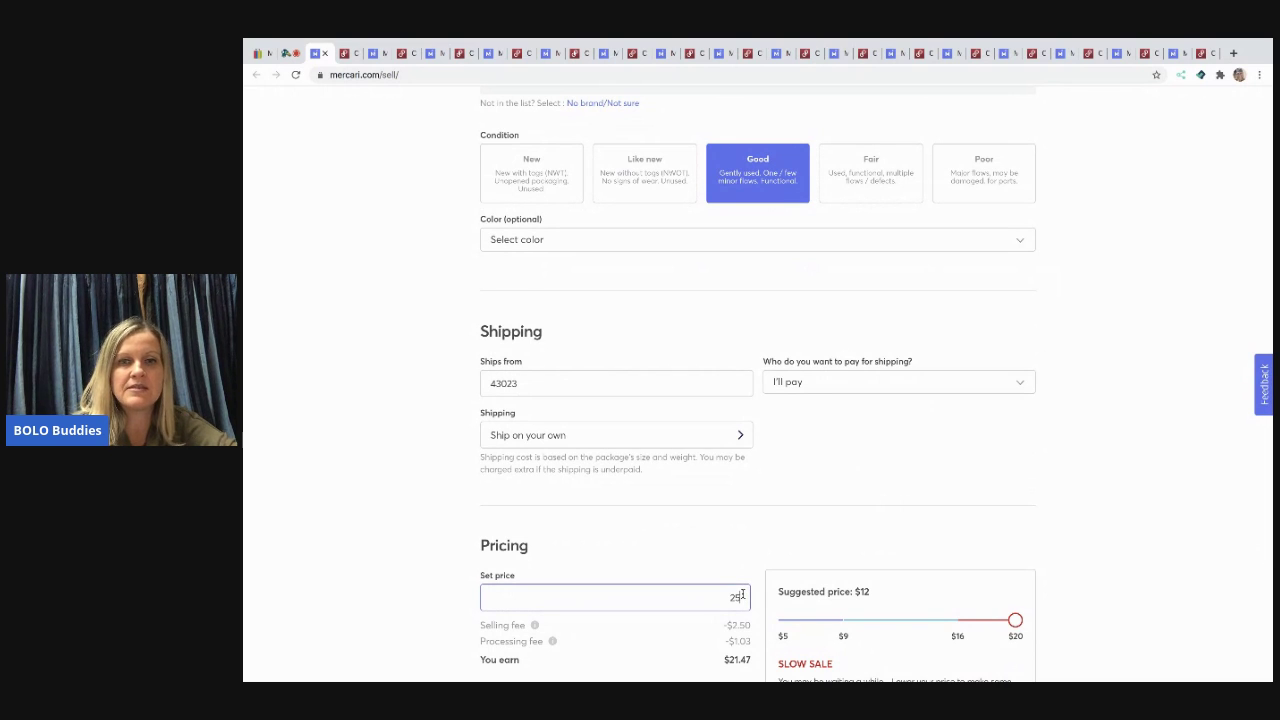
{"action": "key", "text": "BackSpace"}
{"action": "type", "text": "8"}
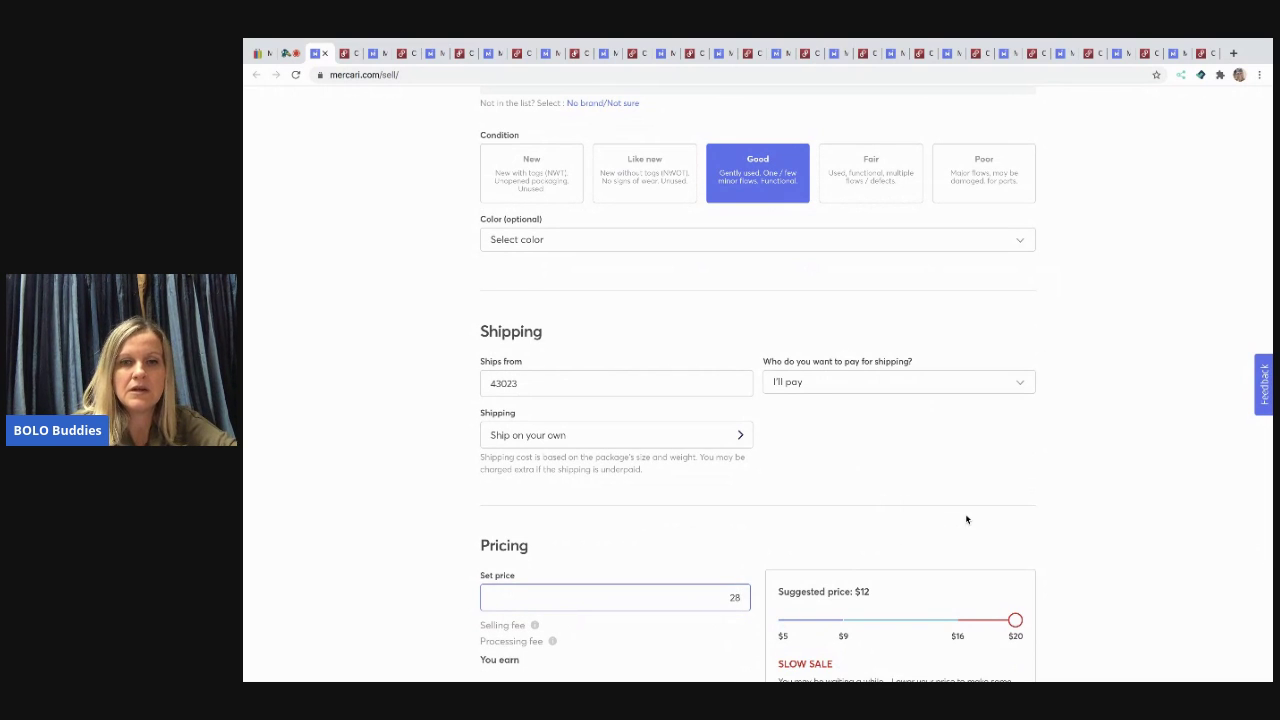
{"action": "key", "text": "BackSpace"}
{"action": "type", "text": "30"}
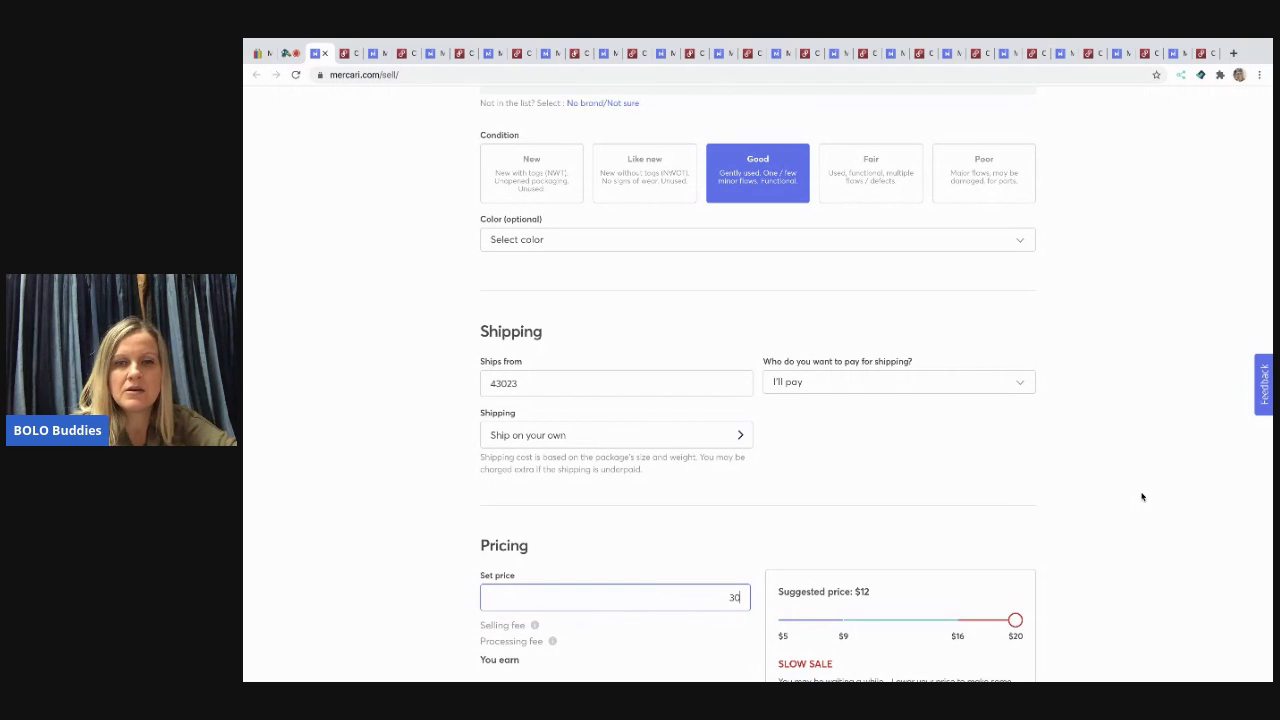
Review the mouse ornament listing's details and turn off smart pricing
{"action": "scroll", "coordinate": [1142, 497], "scroll_direction": "up", "scroll_amount": 12}
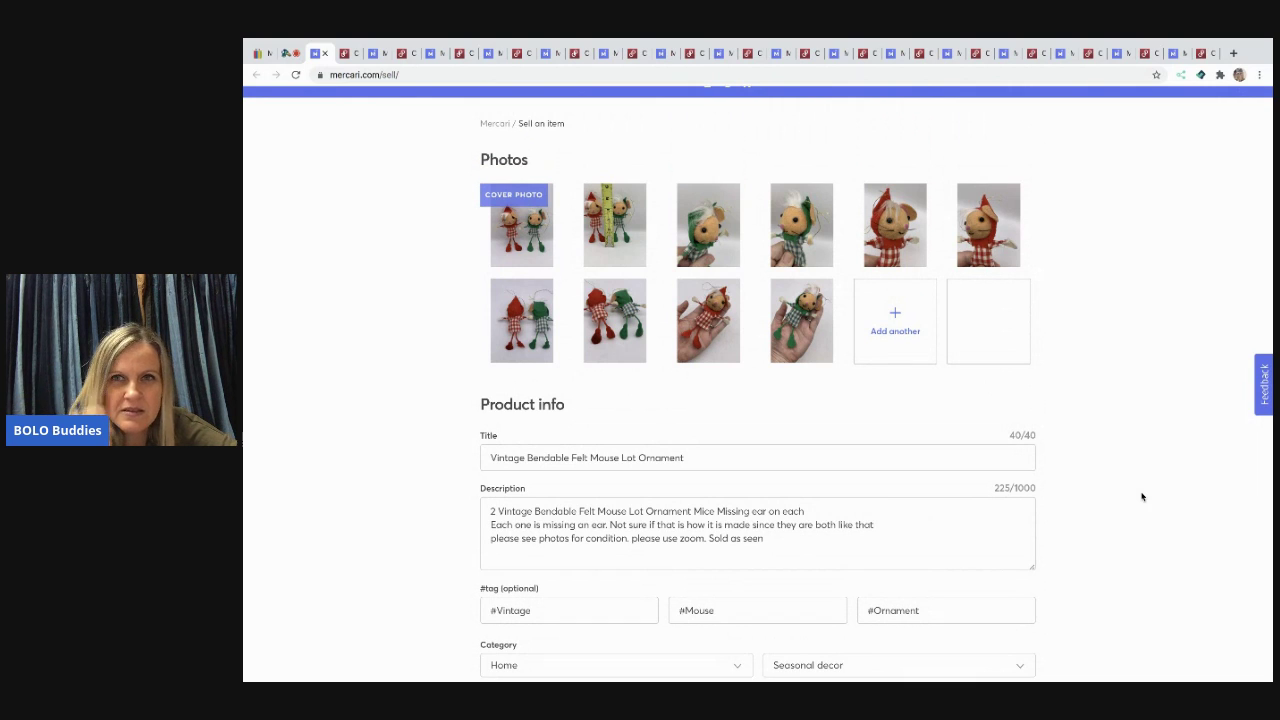
{"action": "scroll", "coordinate": [1142, 497], "scroll_direction": "down", "scroll_amount": 1}
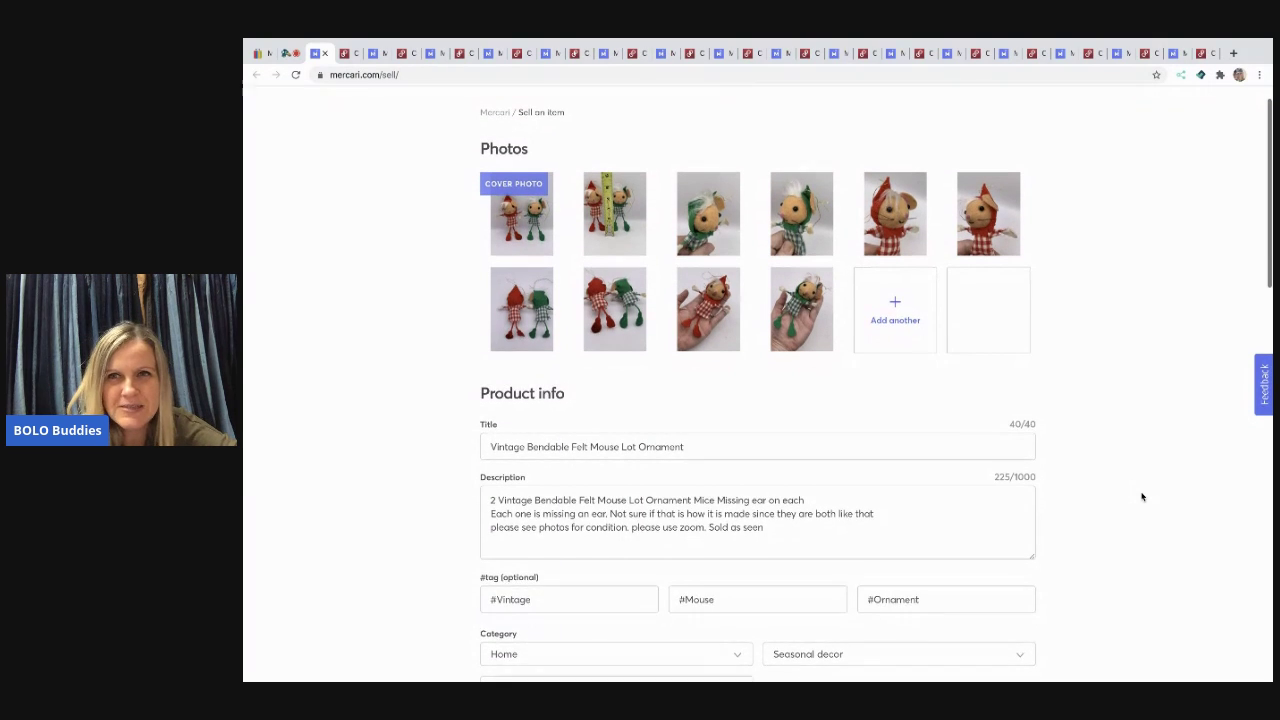
{"action": "scroll", "coordinate": [1142, 497], "scroll_direction": "down", "scroll_amount": 10}
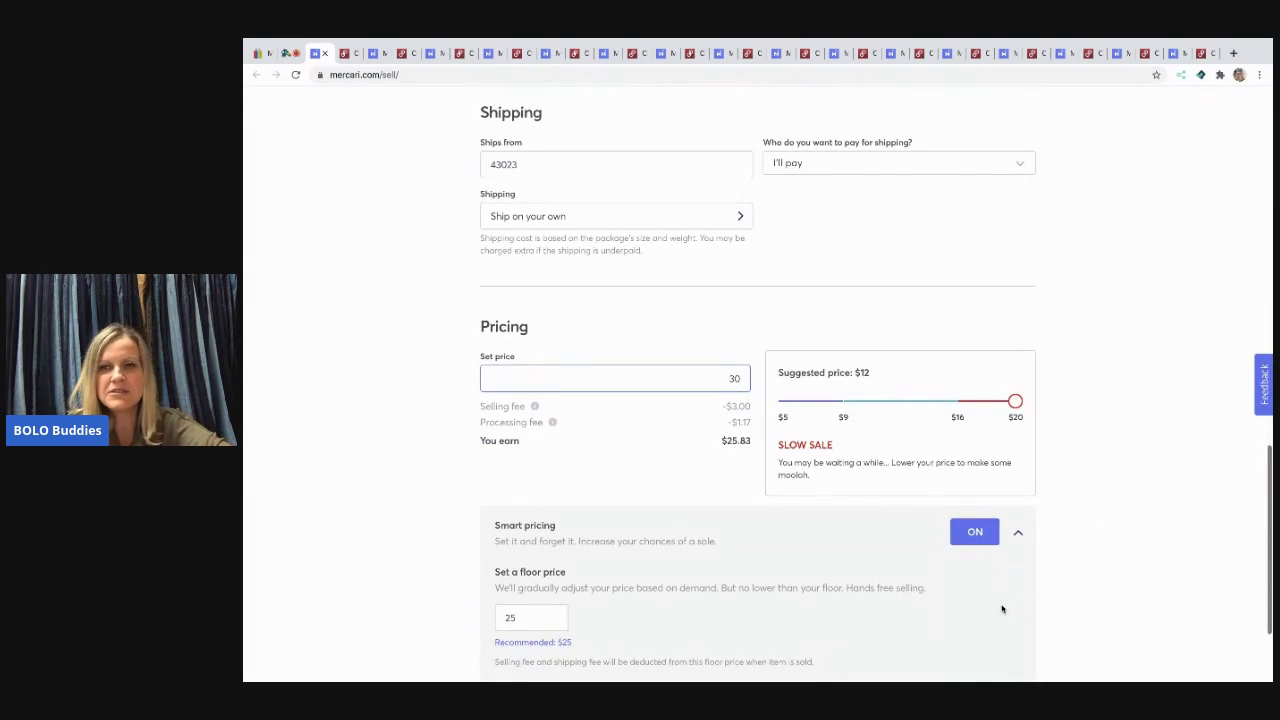
{"action": "left_click", "coordinate": [972, 531]}
Set the mouse ornaments' brand to No brand/Not sure and publish the listing on Mercari
{"action": "scroll", "coordinate": [881, 629], "scroll_direction": "up", "scroll_amount": 1}
{"action": "scroll", "coordinate": [881, 629], "scroll_direction": "up", "scroll_amount": 3}
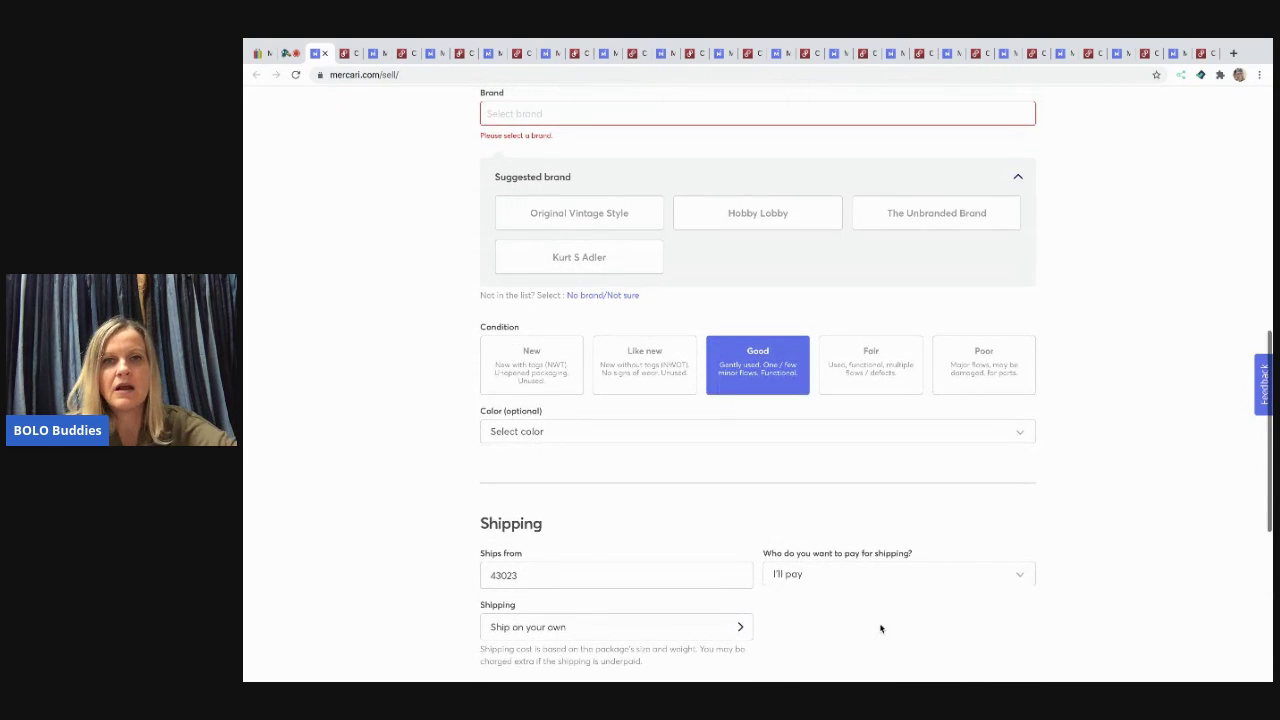
{"action": "left_click", "coordinate": [590, 296]}
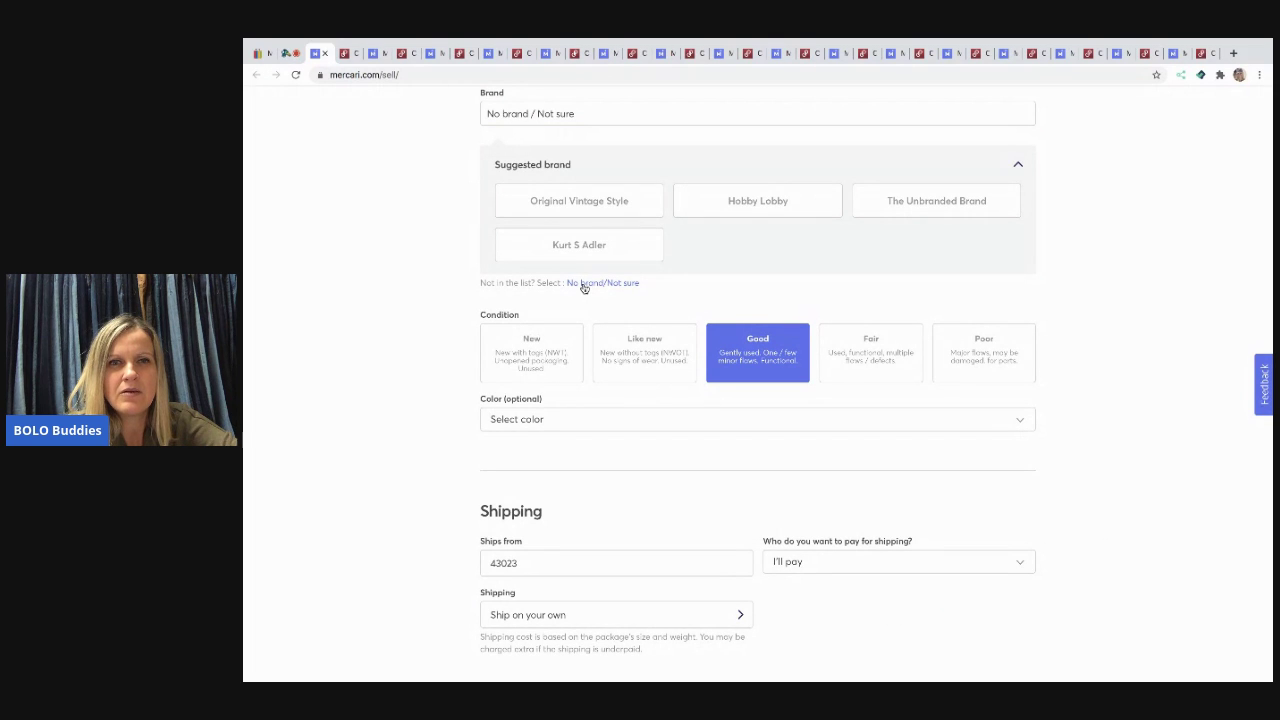
{"action": "scroll", "coordinate": [826, 477], "scroll_direction": "down", "scroll_amount": 4}
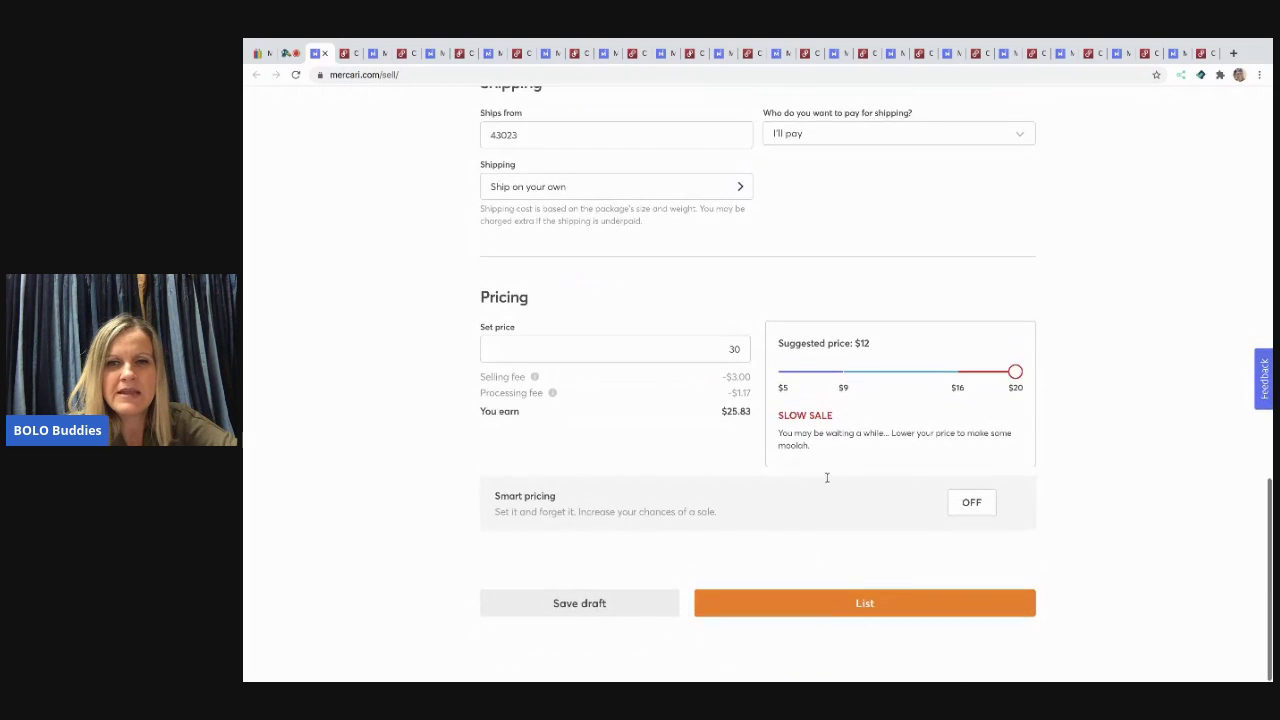
{"action": "left_click", "coordinate": [866, 609]}
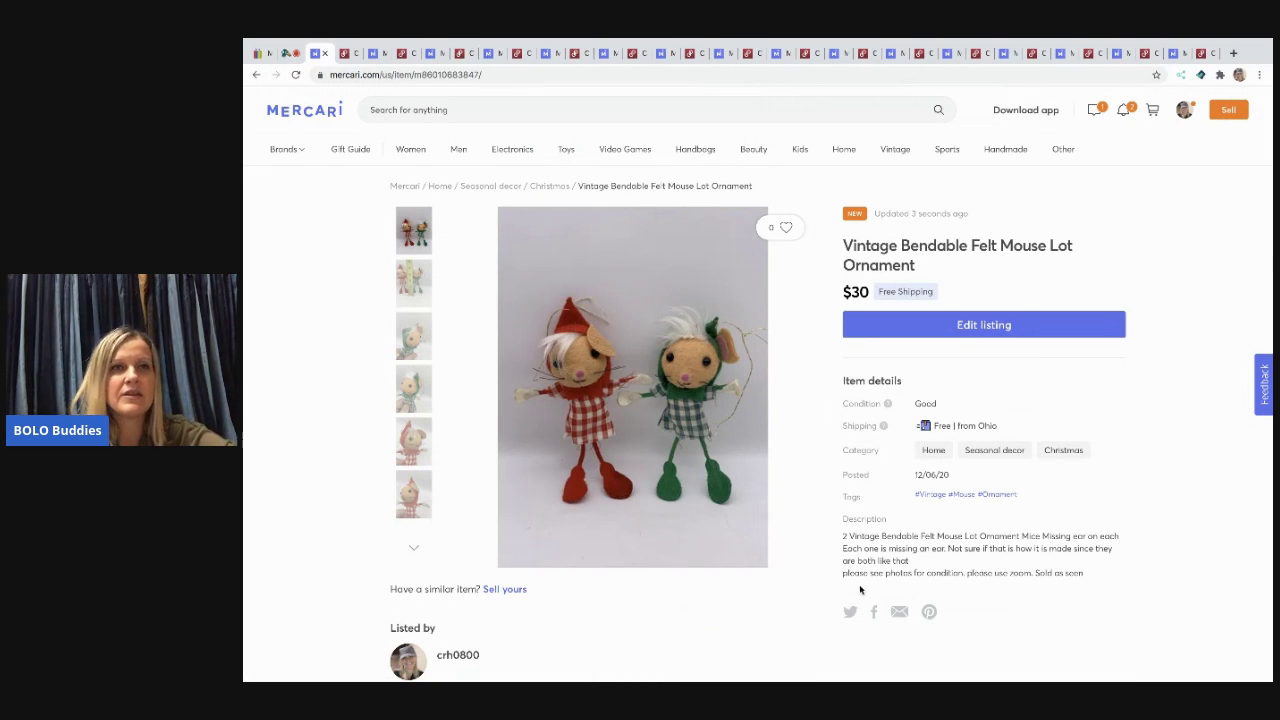
Close the published Mercari listing and shorten the mouse ornaments' Poshmark title to "2 Vintage Bendable Felt Mouse Lot Ornament Mice"
{"action": "left_click", "coordinate": [324, 53]}
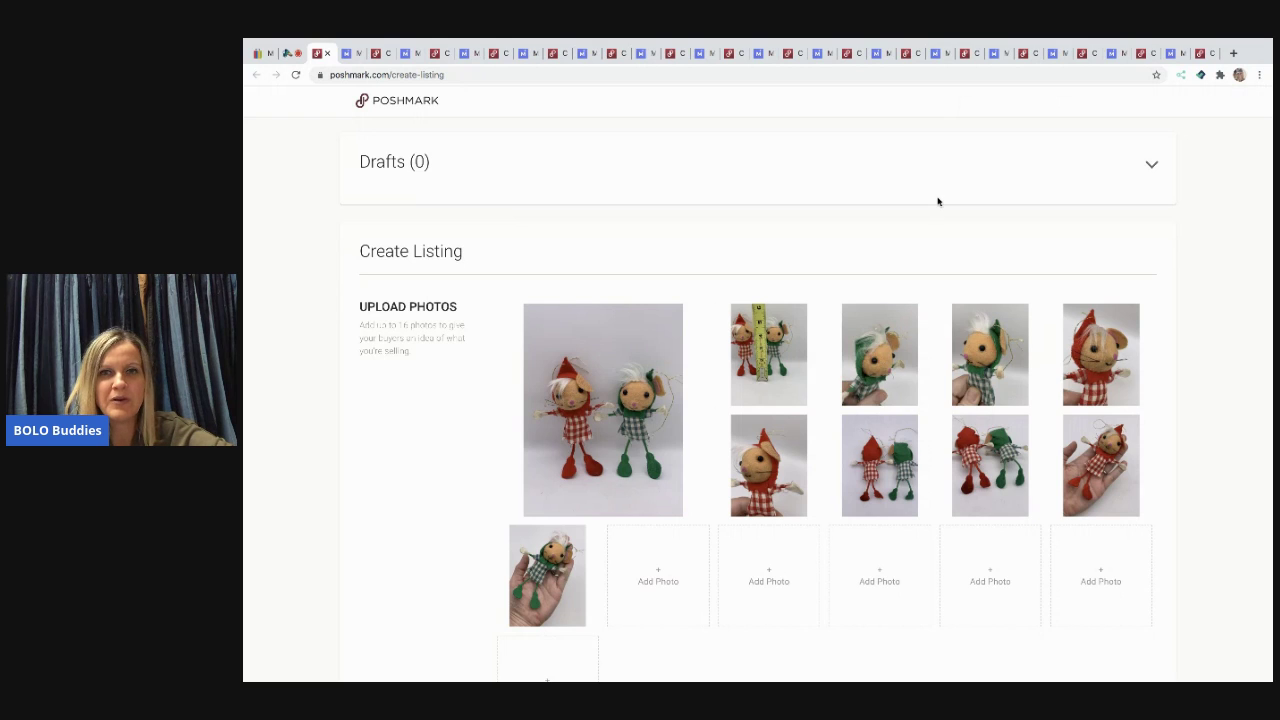
{"action": "scroll", "coordinate": [937, 200], "scroll_direction": "down", "scroll_amount": 5}
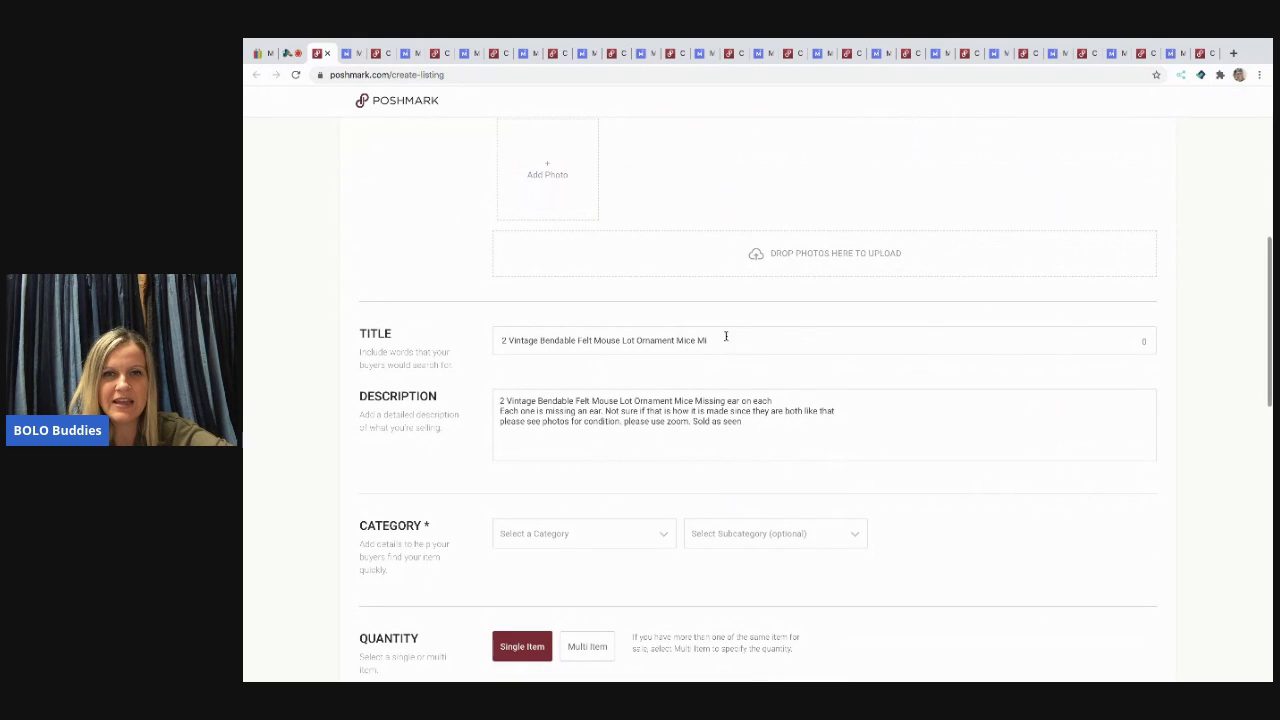
{"action": "scroll", "coordinate": [700, 476], "scroll_direction": "down", "scroll_amount": 1}
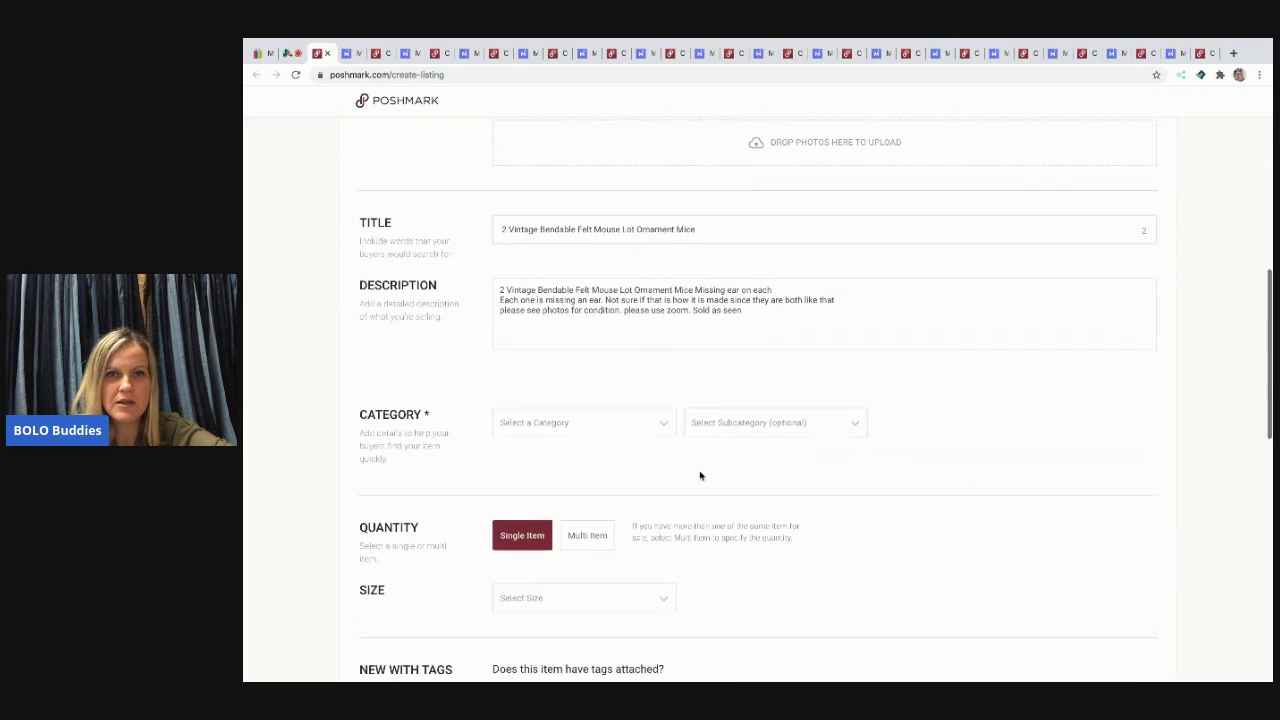
Set the mouse ornaments' Poshmark category to Home Holiday with the subcategory Ornaments
{"action": "left_click", "coordinate": [665, 423]}
{"action": "scroll", "coordinate": [666, 370], "scroll_direction": "up", "scroll_amount": 1}
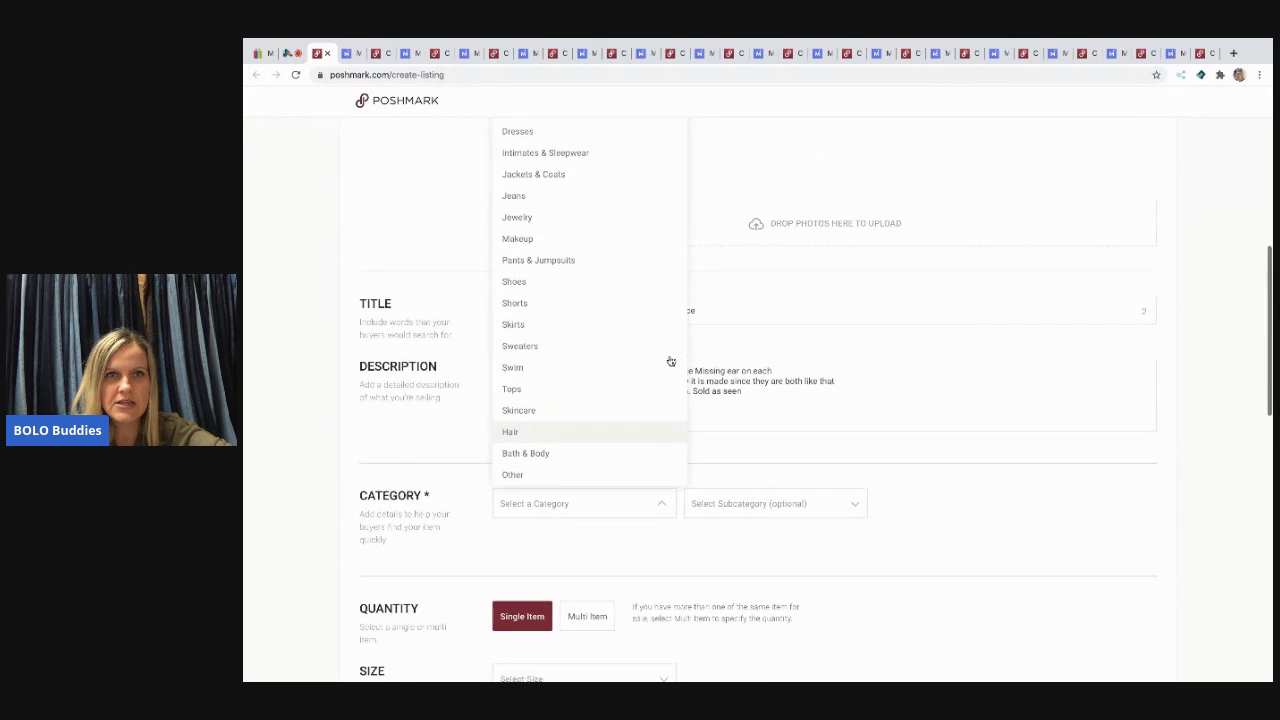
{"action": "scroll", "coordinate": [650, 250], "scroll_direction": "up", "scroll_amount": 1}
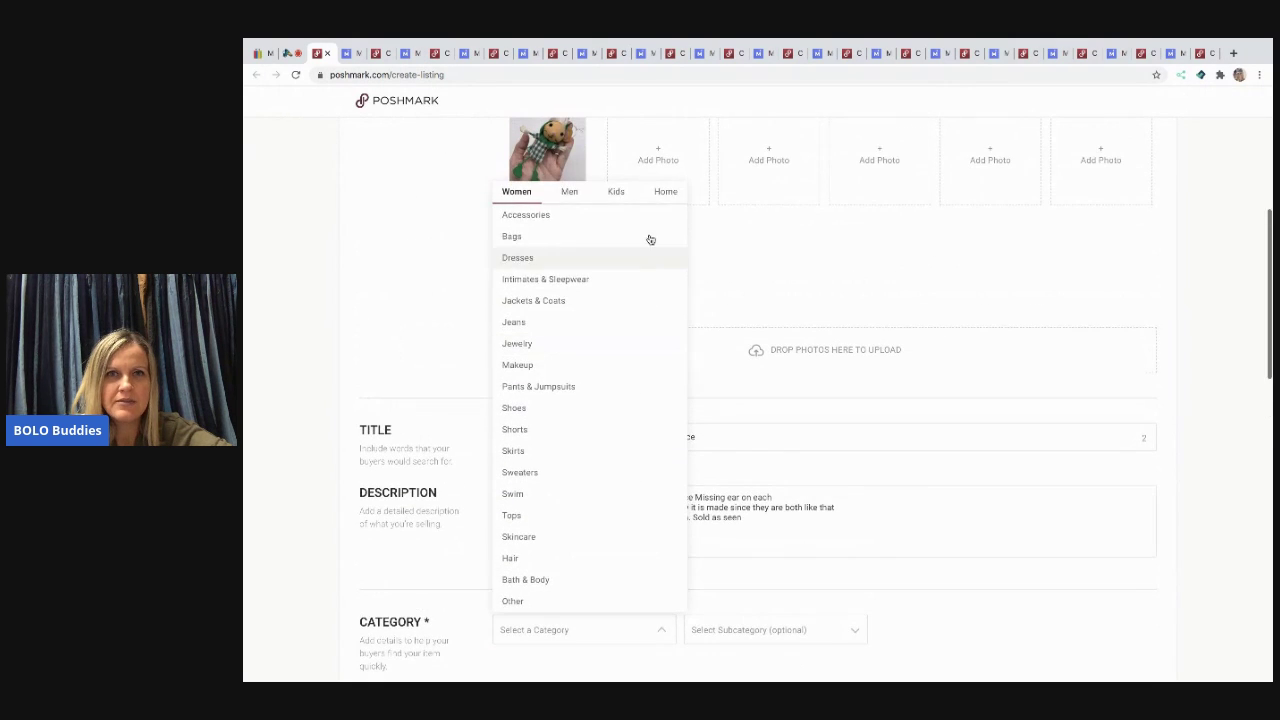
{"action": "left_click", "coordinate": [665, 192]}
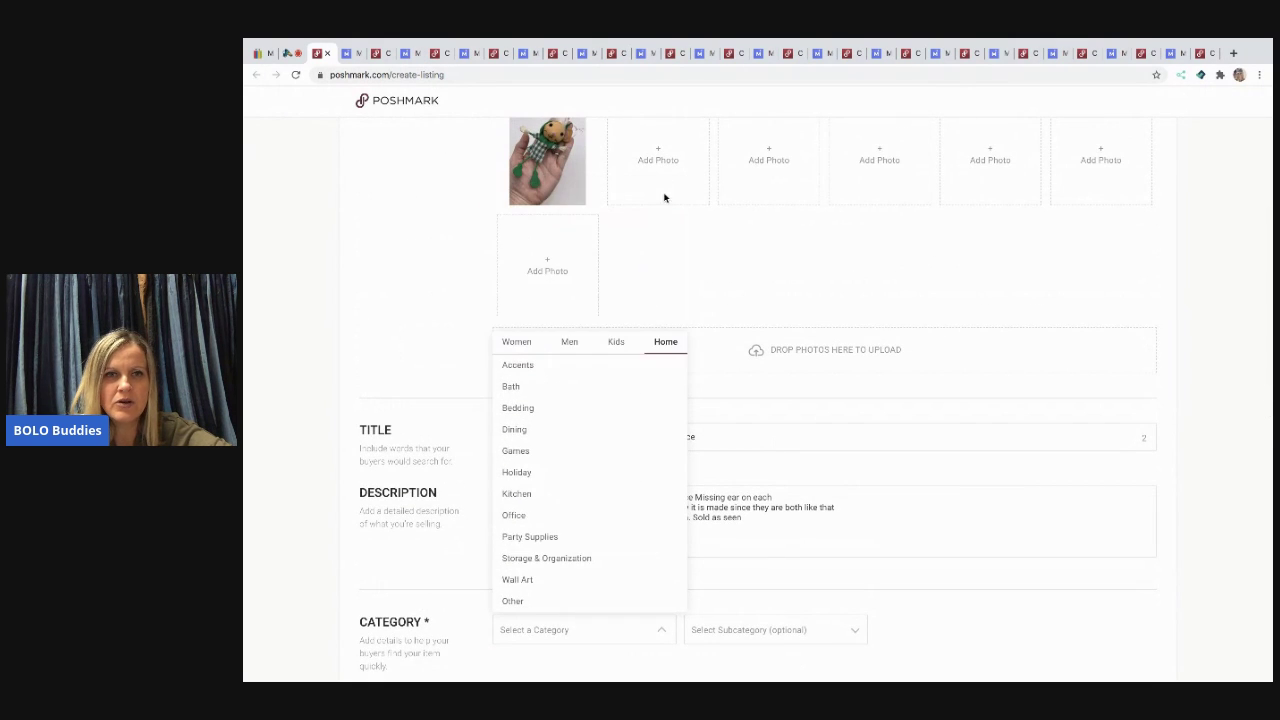
{"action": "left_click", "coordinate": [590, 477]}
{"action": "scroll", "coordinate": [780, 465], "scroll_direction": "down", "scroll_amount": 2}
{"action": "left_click", "coordinate": [740, 534]}
Set the mouse ornaments' size to One Size and mark them as having no tags attached
{"action": "left_click", "coordinate": [655, 598]}
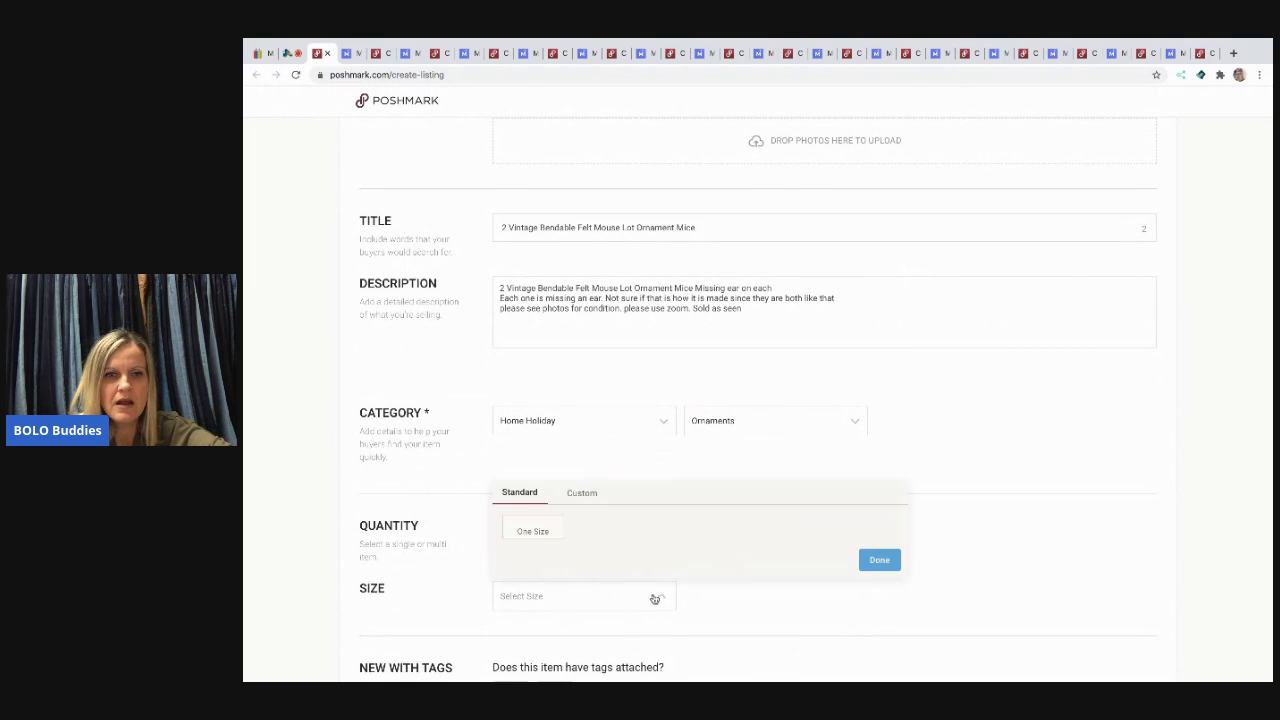
{"action": "left_click", "coordinate": [545, 533]}
{"action": "scroll", "coordinate": [638, 592], "scroll_direction": "down", "scroll_amount": 2}
{"action": "left_click", "coordinate": [558, 510]}
Enter an original price of 0 and a listing price of 28 for the mouse ornaments
{"action": "scroll", "coordinate": [557, 508], "scroll_direction": "down", "scroll_amount": 3}
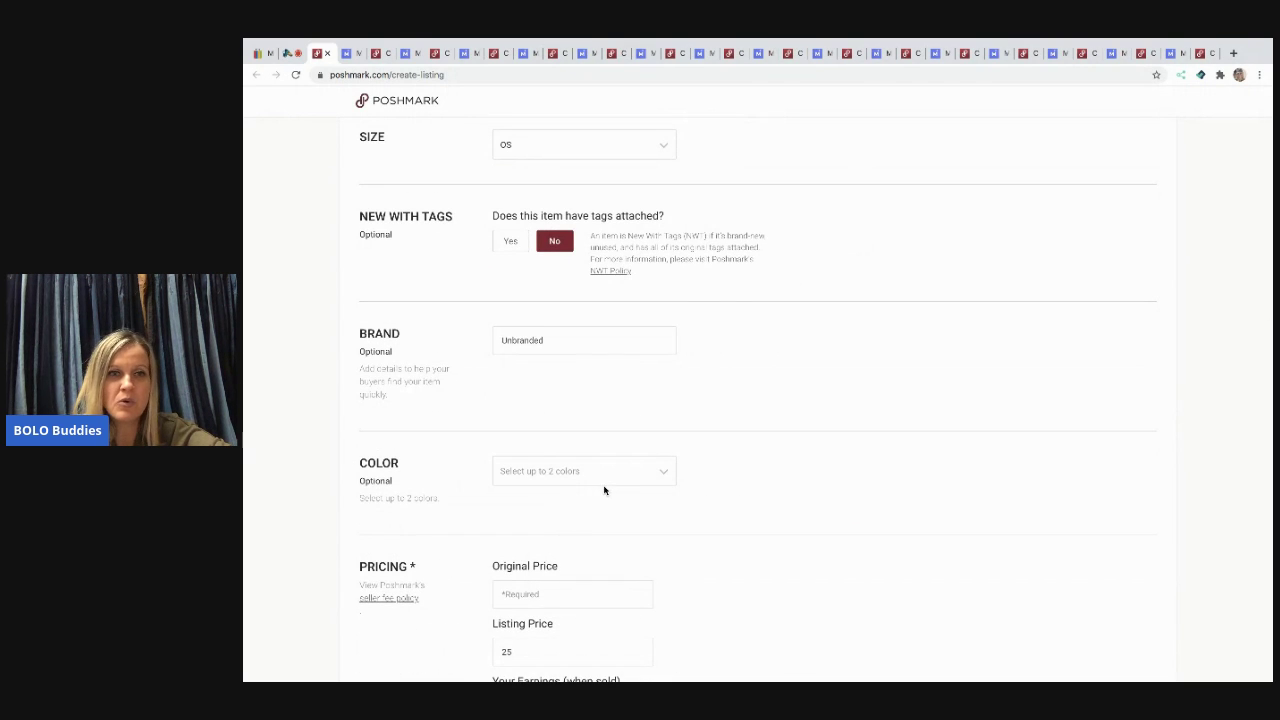
{"action": "type", "text": "0"}
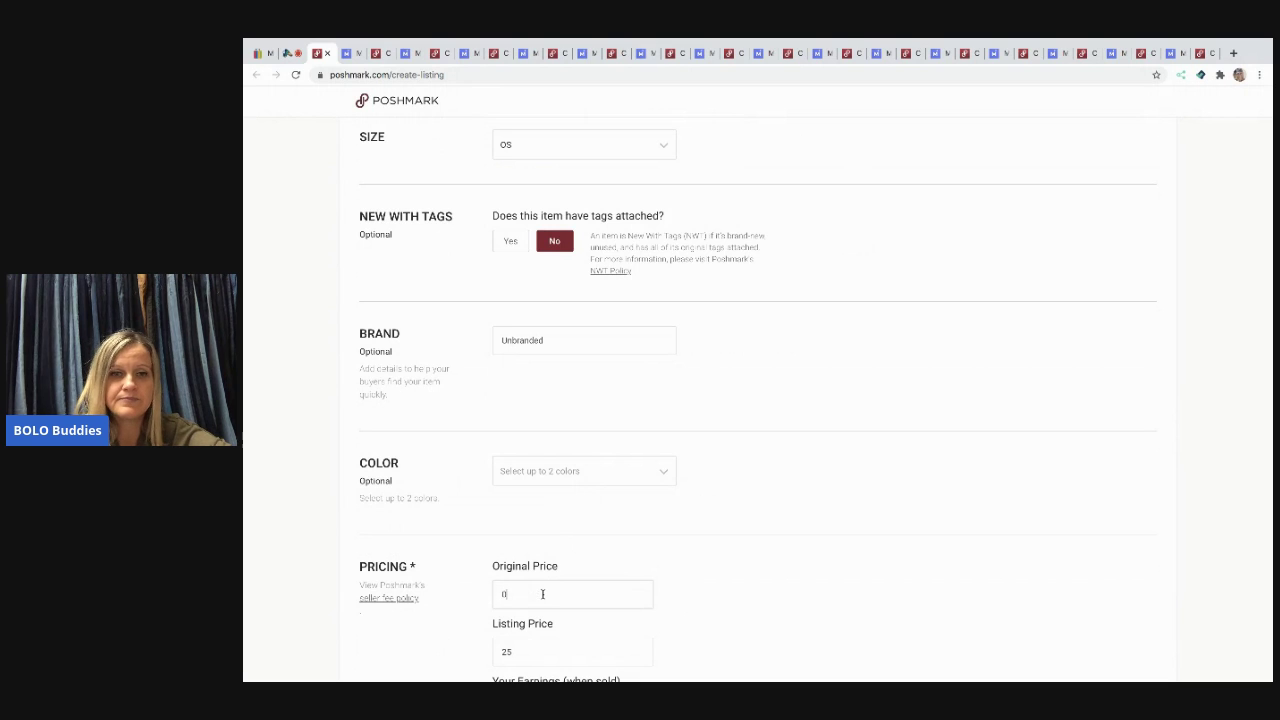
{"action": "scroll", "coordinate": [743, 537], "scroll_direction": "down", "scroll_amount": 3}
{"action": "left_click", "coordinate": [538, 479]}
{"action": "key", "text": "BackSpace"}
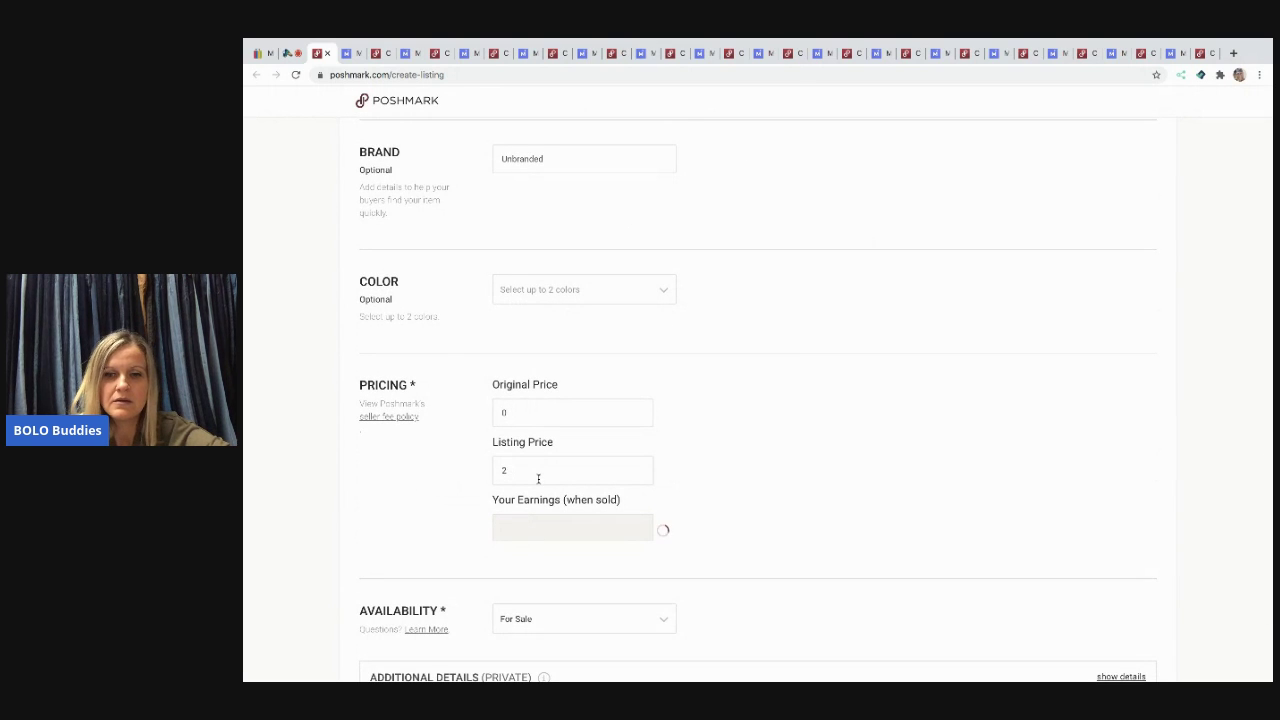
{"action": "scroll", "coordinate": [897, 437], "scroll_direction": "down", "scroll_amount": 3}
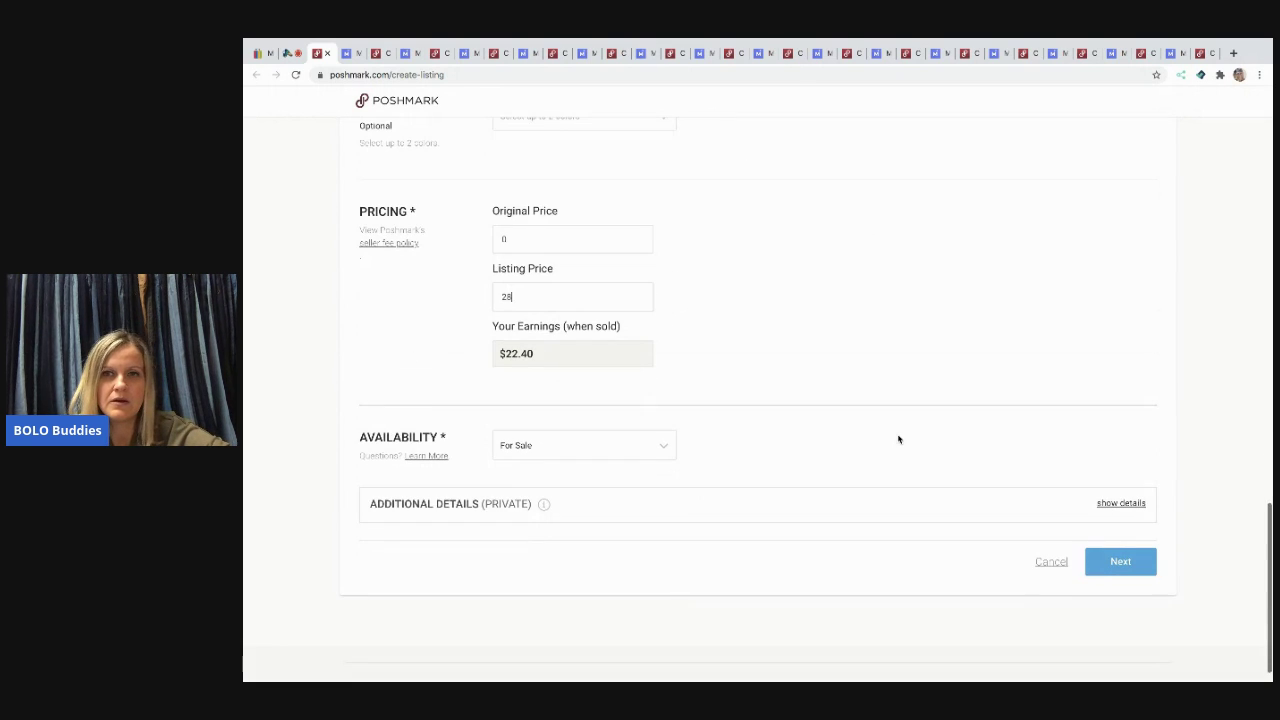
Publish the mouse ornaments on Poshmark with Twitter sharing off and Trend Vibes Only Posh Party sharing on
{"action": "left_click", "coordinate": [1121, 562]}
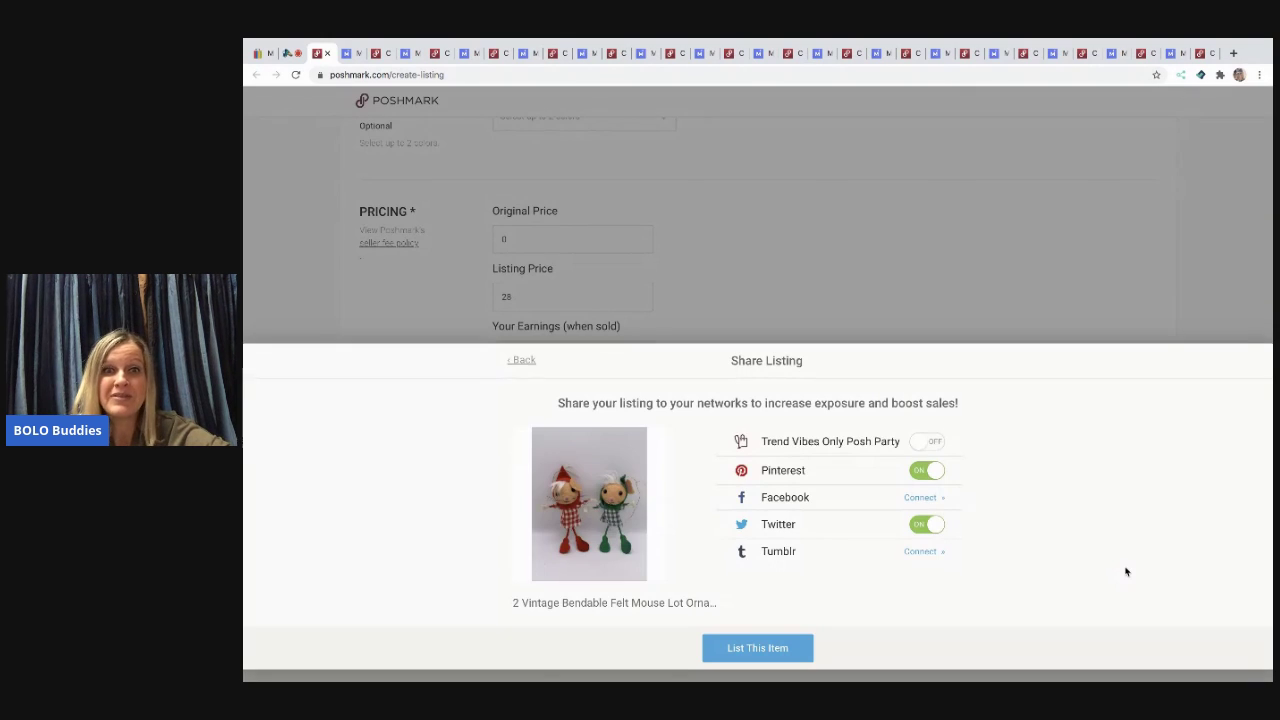
{"action": "left_click", "coordinate": [923, 528]}
{"action": "left_click", "coordinate": [932, 442]}
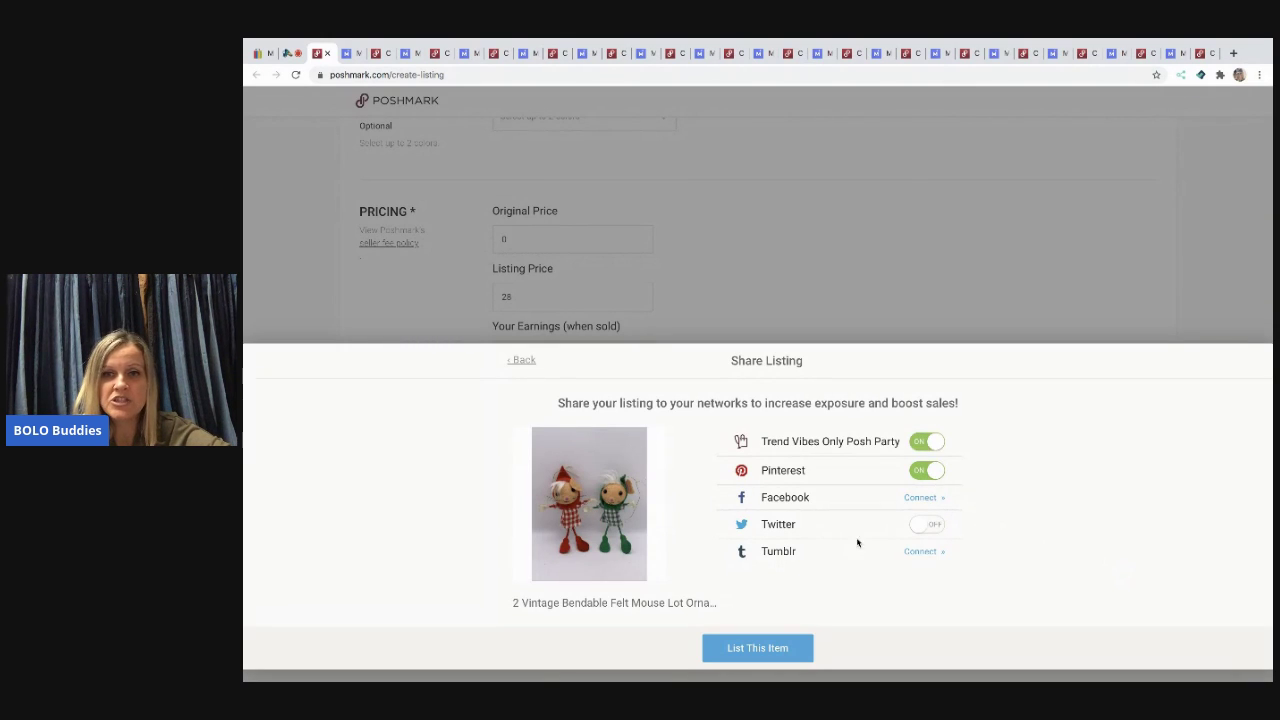
{"action": "left_click", "coordinate": [775, 651]}
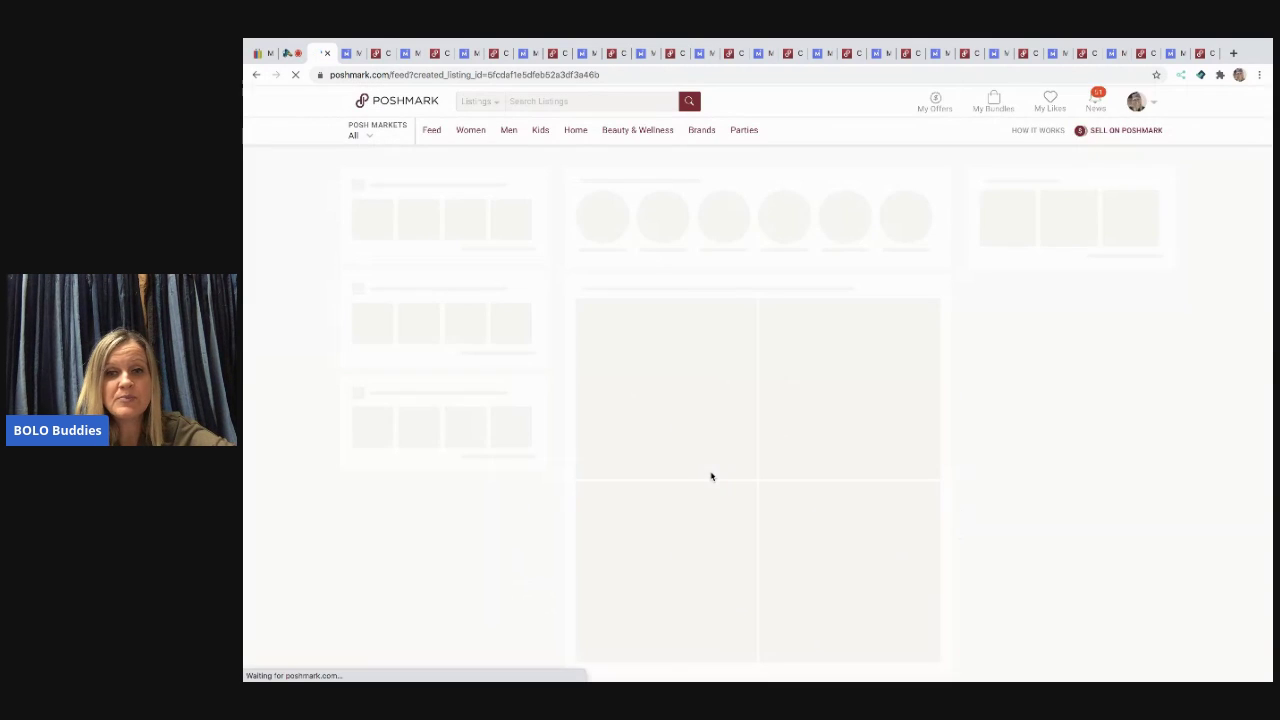
Close the finished Poshmark page and change the Star Wars figure's Mercari title to "Hasbro 2008 LFL Star Wars Clone WAXER"
{"action": "left_click", "coordinate": [327, 53]}
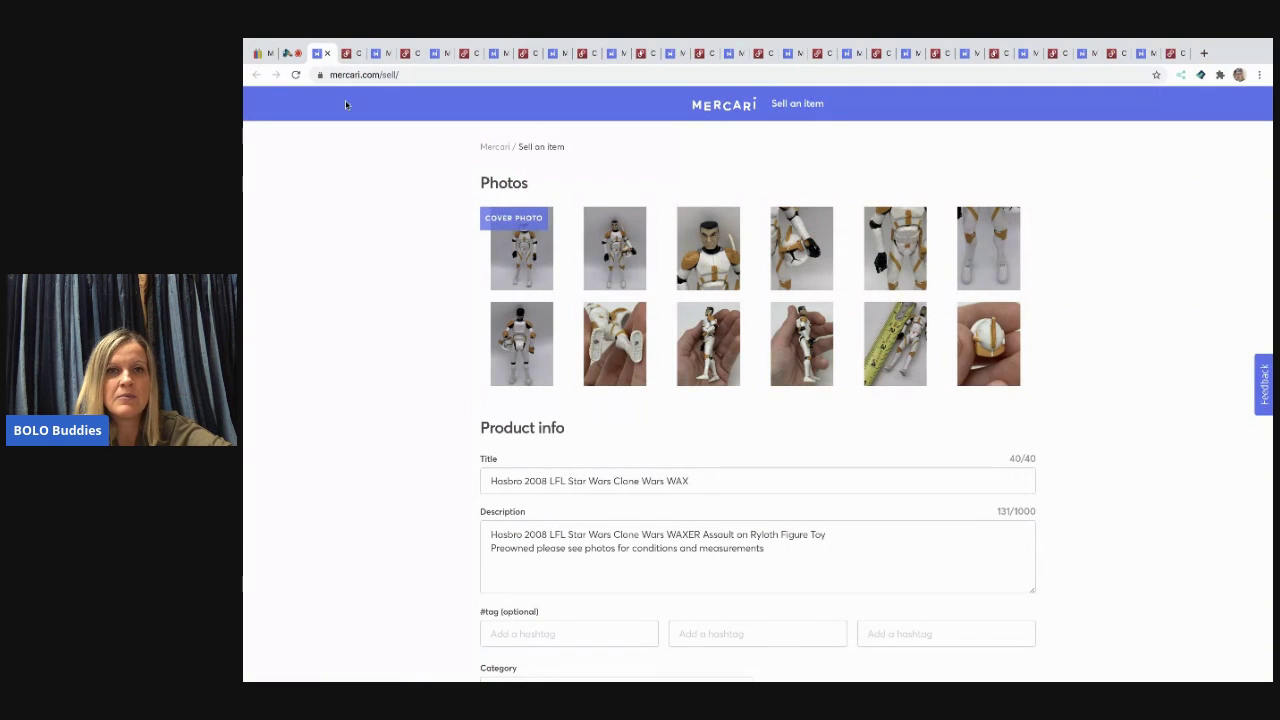
{"action": "scroll", "coordinate": [408, 363], "scroll_direction": "down", "scroll_amount": 1}
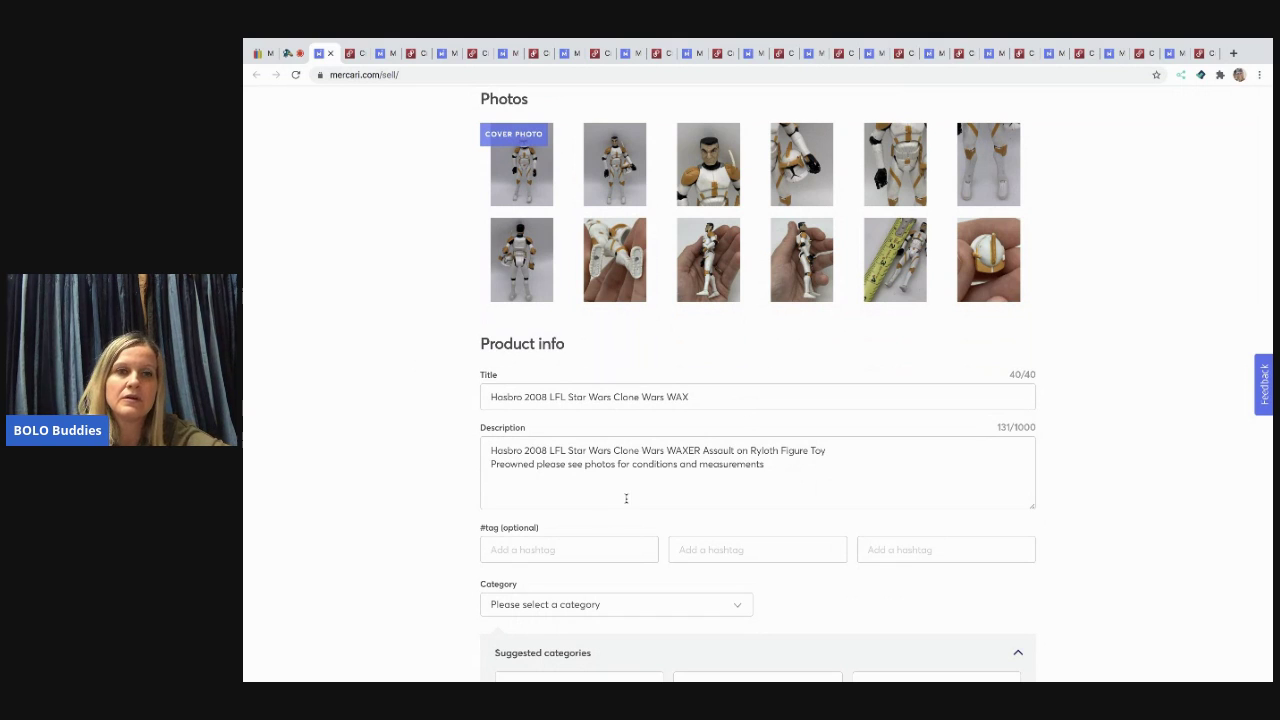
{"action": "left_click", "coordinate": [581, 549]}
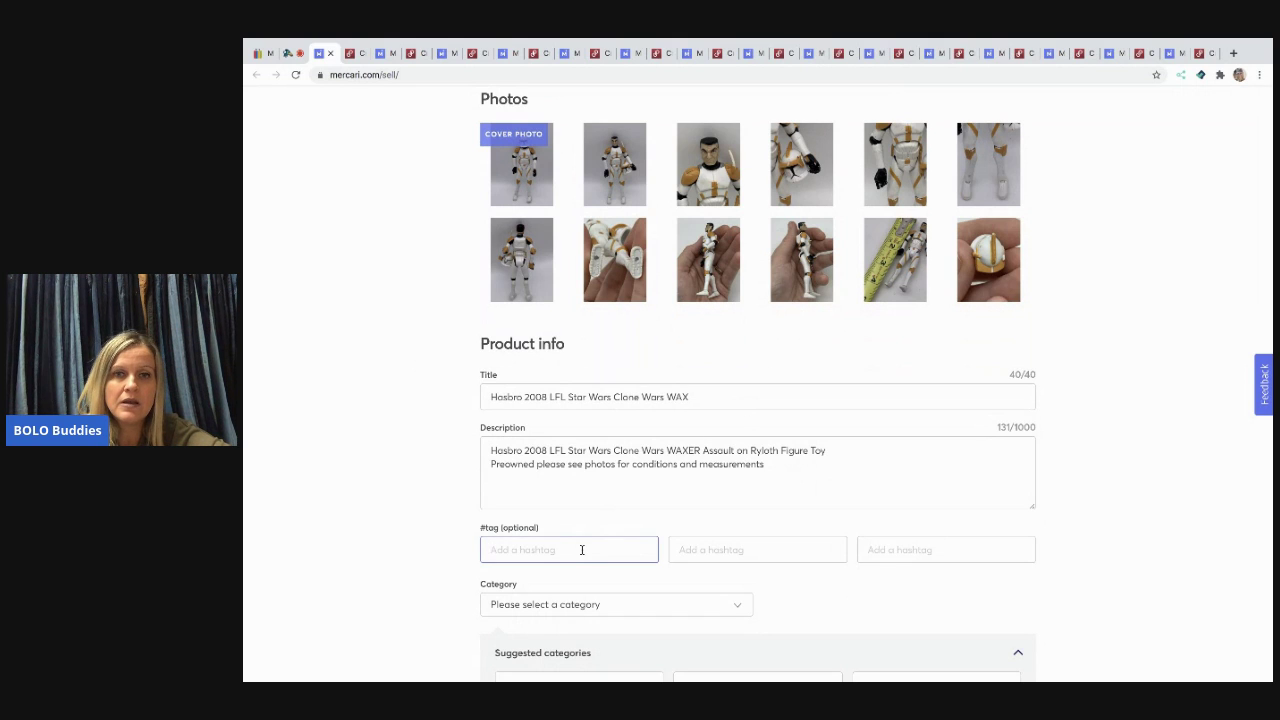
{"action": "left_click", "coordinate": [663, 397]}
{"action": "key", "text": "BackSpace"}
{"action": "key", "text": "BackSpace"}
{"action": "key", "text": "BackSpace"}
{"action": "key", "text": "BackSpace"}
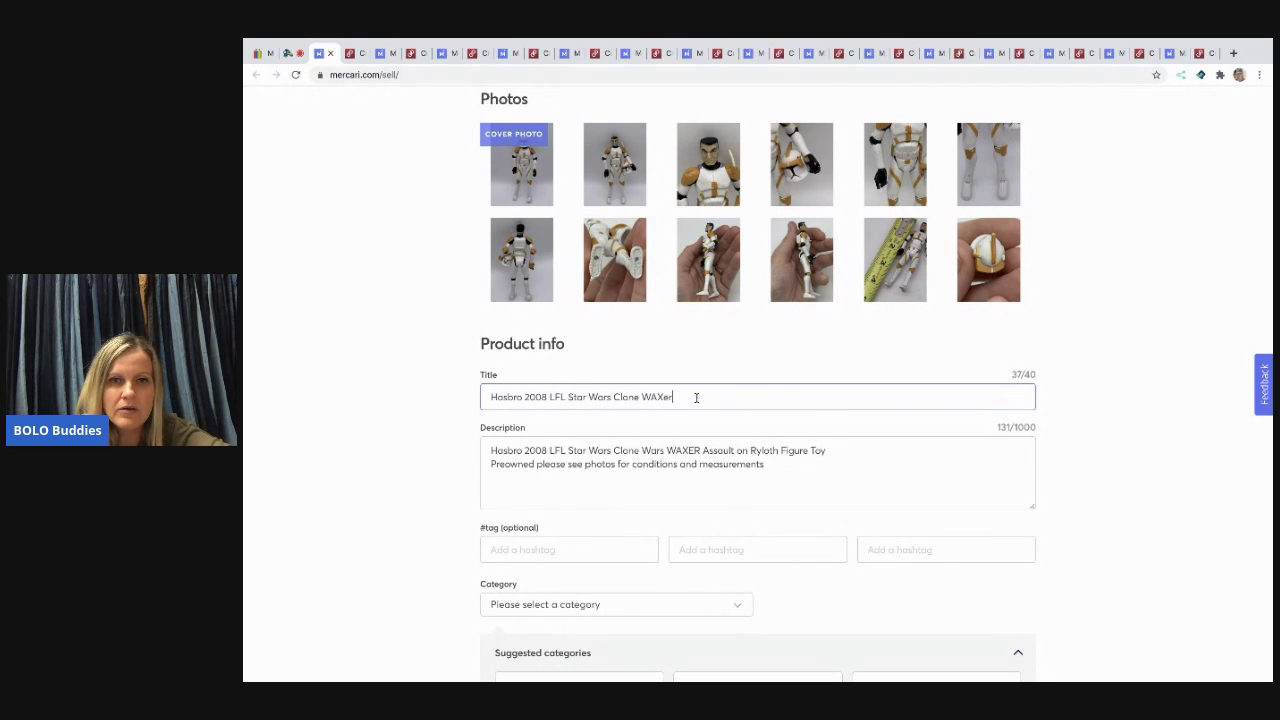
{"action": "type", "text": "R"}
Add the hashtags #Waxer, #Ryloth and #Fgure to the Star Wars figure listing
{"action": "left_click", "coordinate": [606, 551]}
{"action": "type", "text": "#Waxer"}
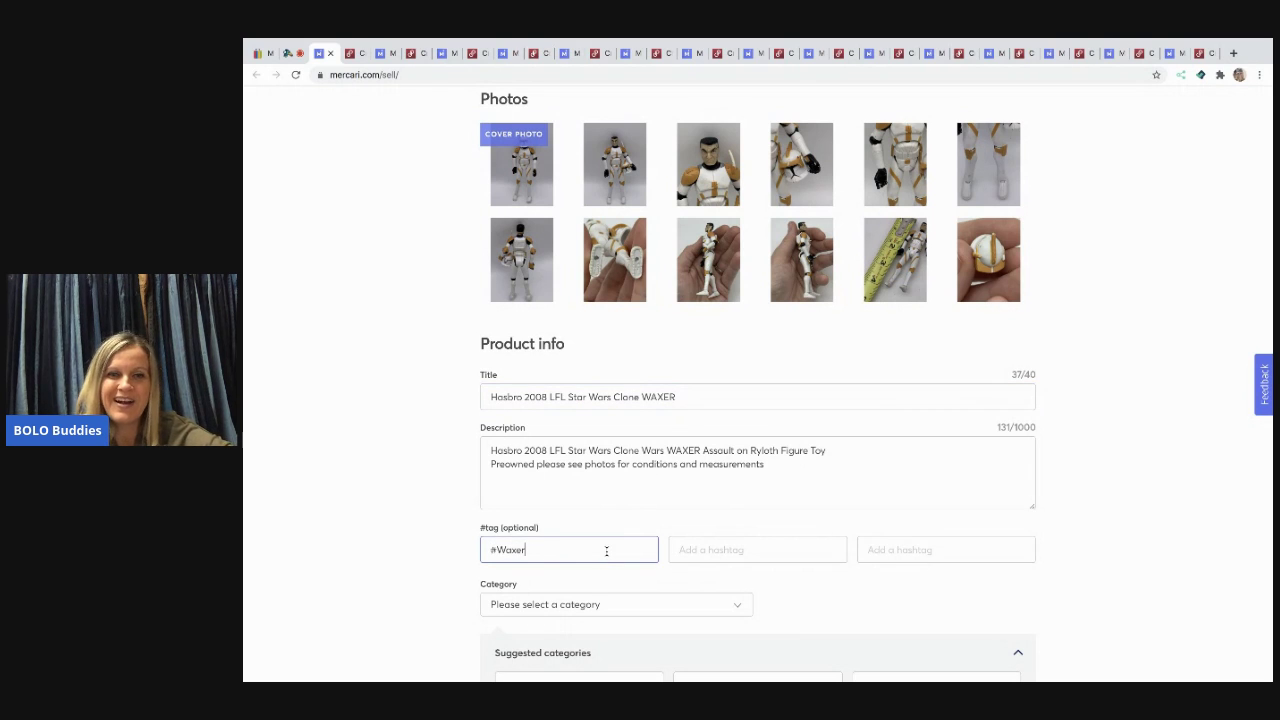
{"action": "key", "text": "Tab"}
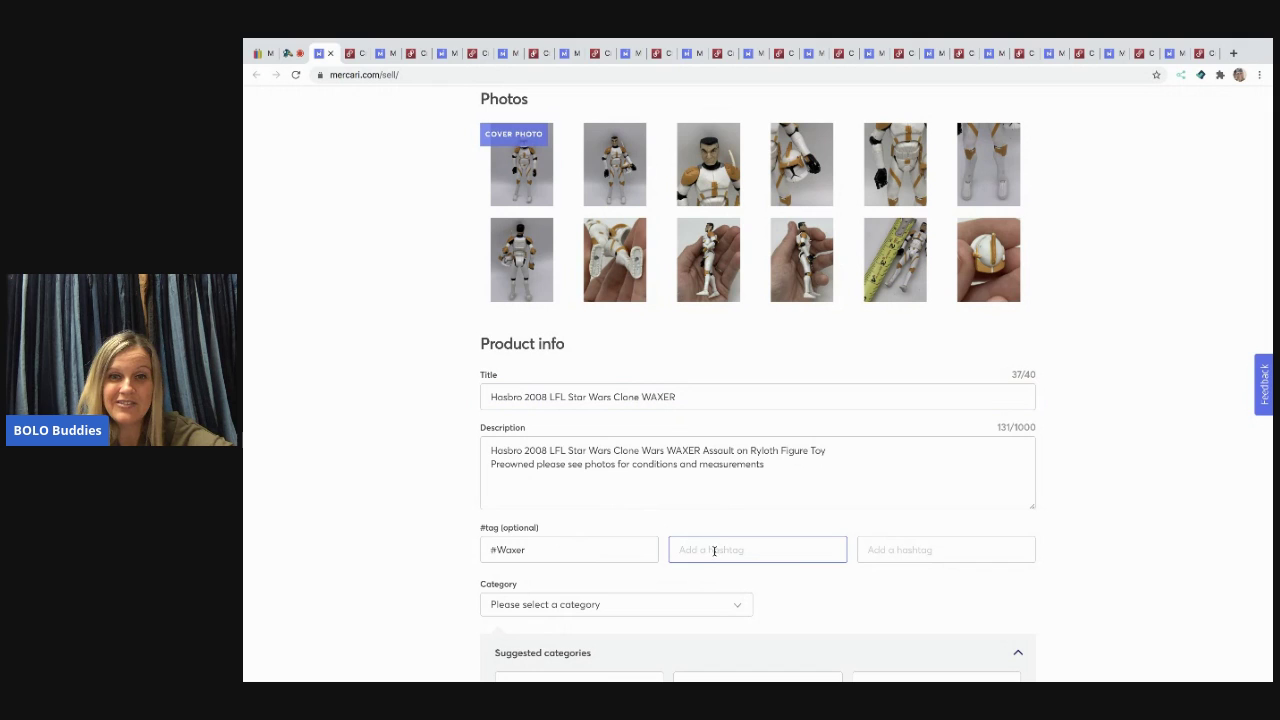
{"action": "type", "text": "#Ry"}
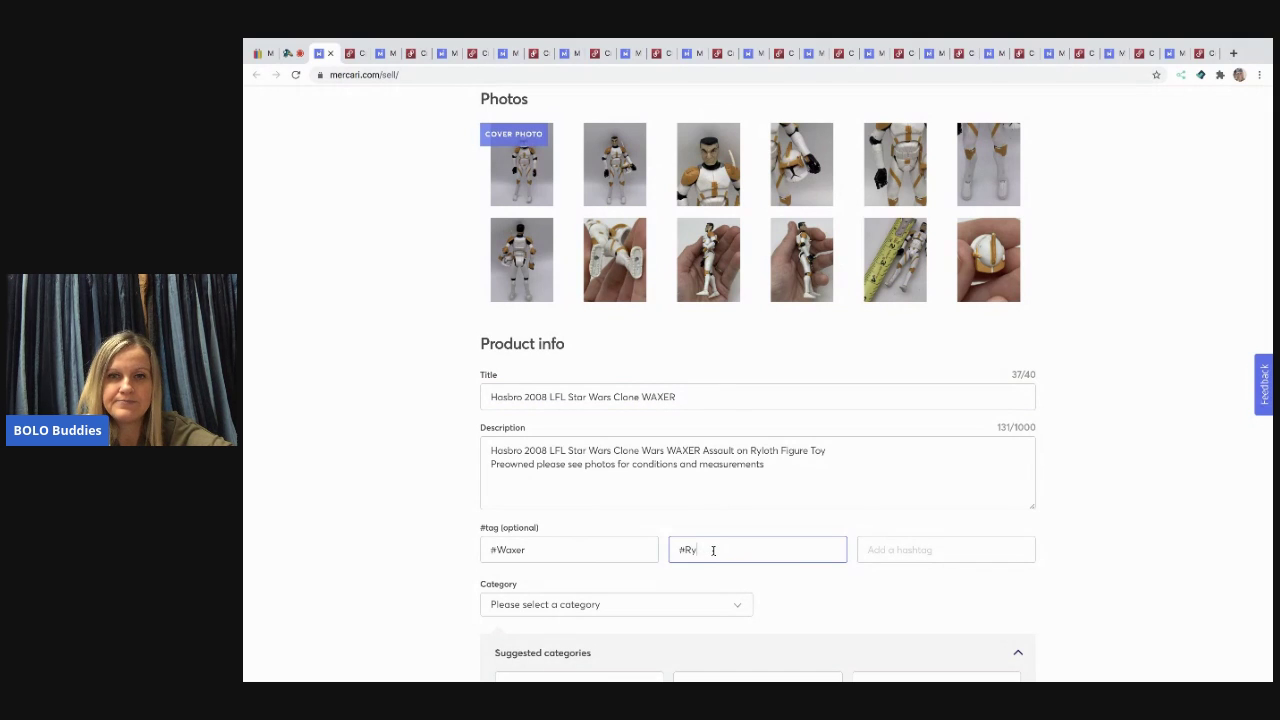
{"action": "type", "text": "loth"}
{"action": "key", "text": "Tab"}
{"action": "type", "text": "#F"}
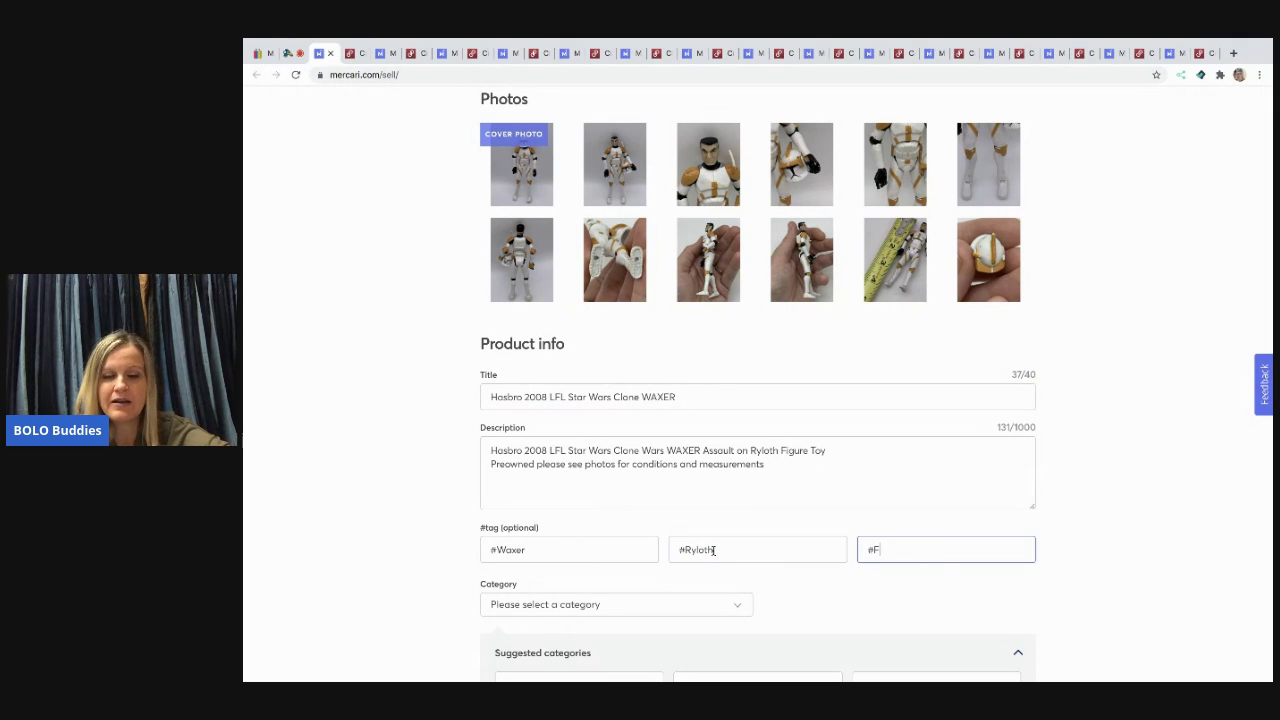
{"action": "type", "text": "gure"}
Choose the suggested category Action Figures under Toys & Collectibles, Action Figures & Accessories for the Star Wars figure
{"action": "scroll", "coordinate": [743, 514], "scroll_direction": "down", "scroll_amount": 3}
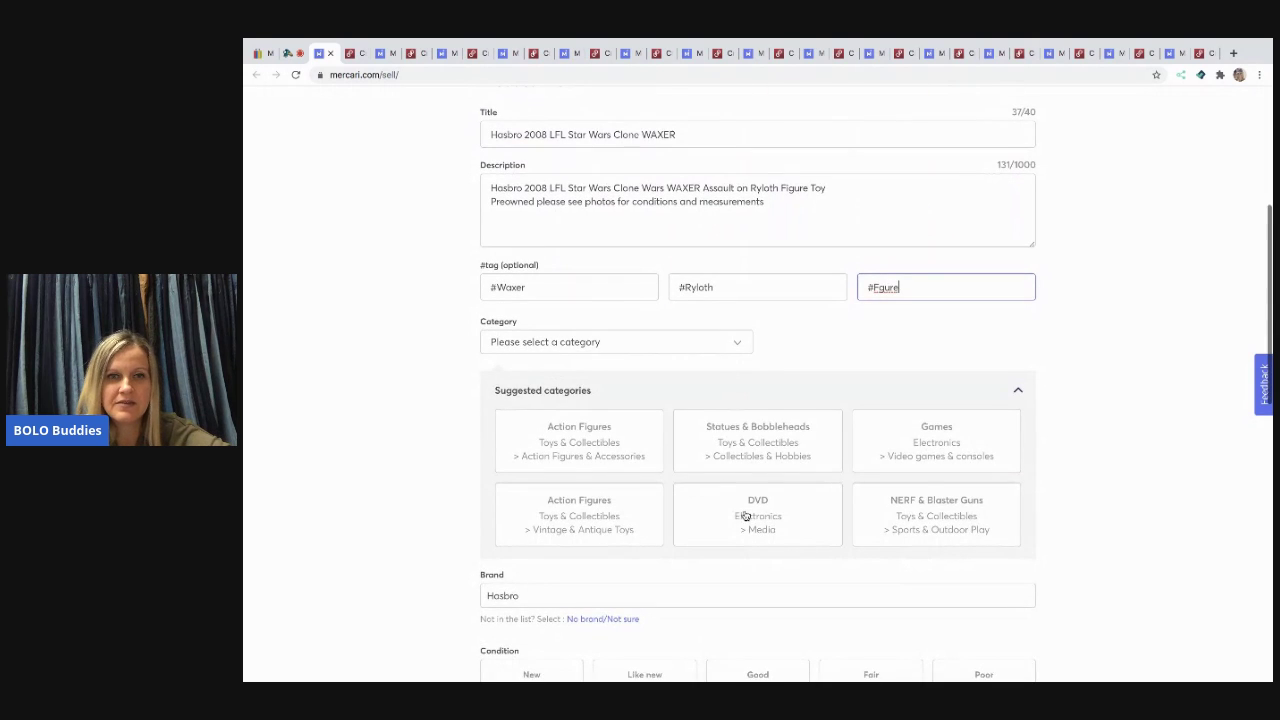
{"action": "left_click", "coordinate": [636, 469]}
{"action": "scroll", "coordinate": [639, 468], "scroll_direction": "down", "scroll_amount": 2}
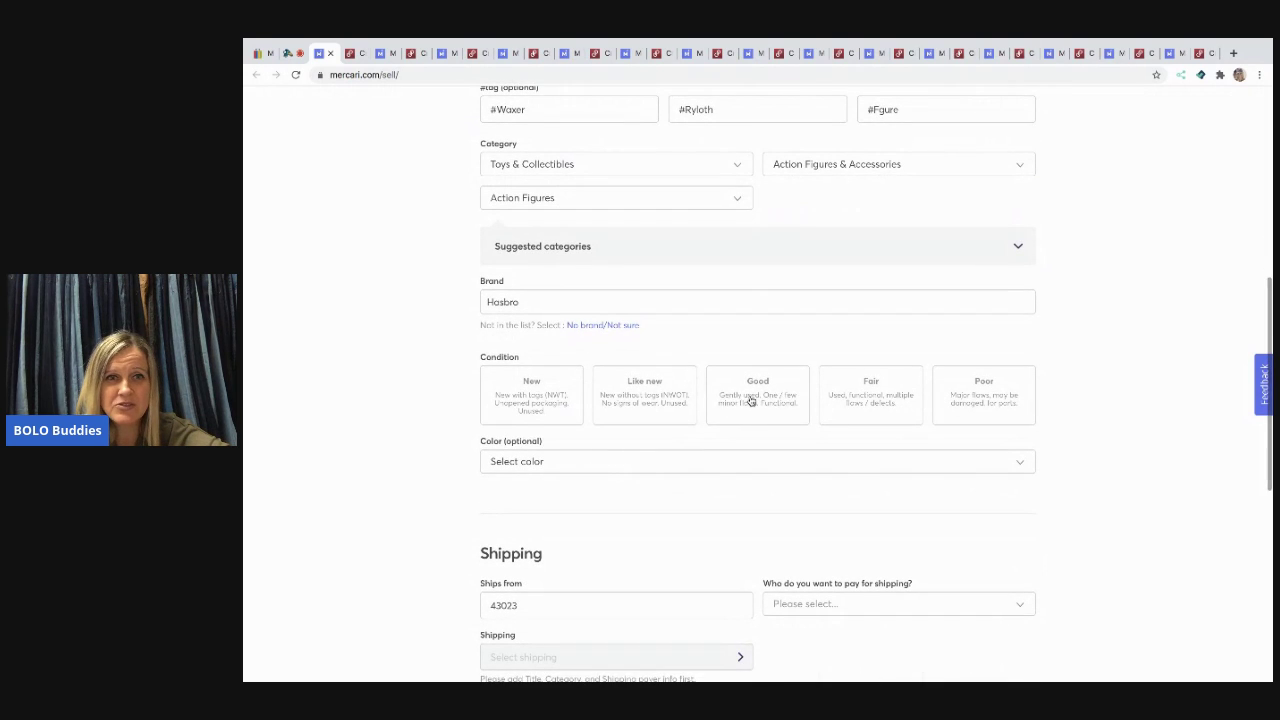
Set the Star Wars figure's condition to Good and leave its optional color unselected
{"action": "left_click", "coordinate": [752, 401]}
{"action": "left_click", "coordinate": [780, 607]}
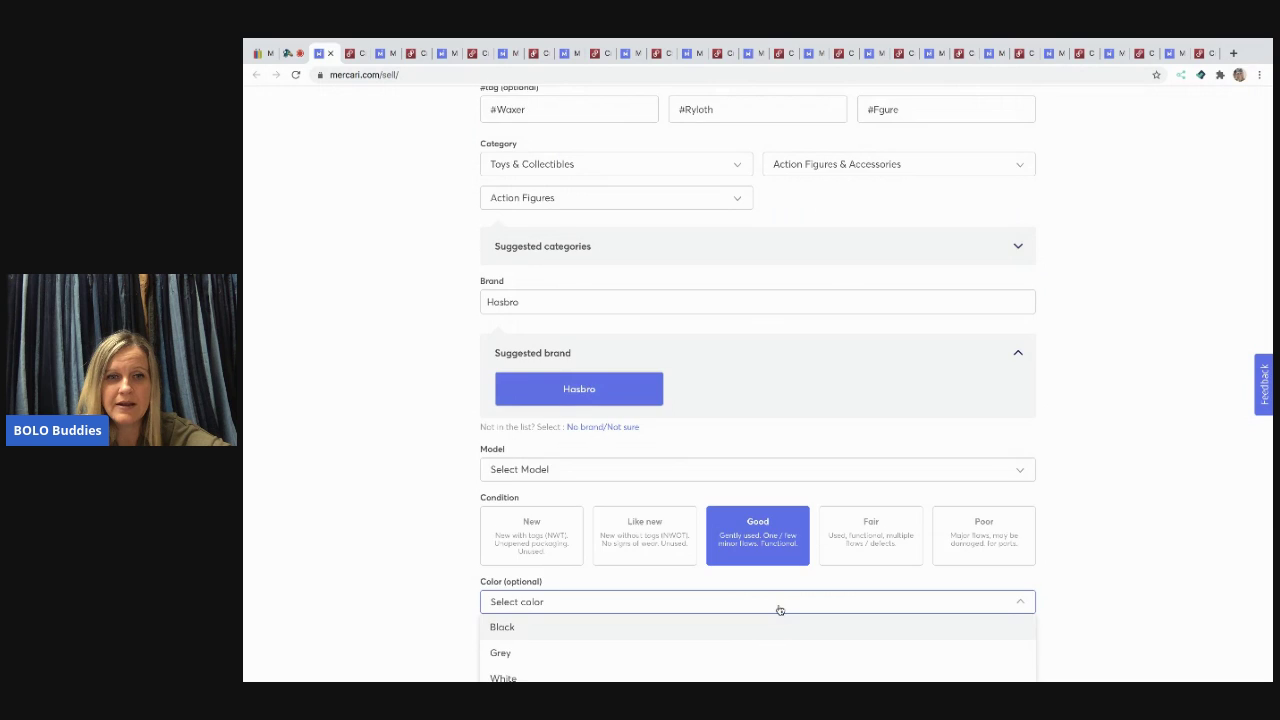
{"action": "scroll", "coordinate": [474, 586], "scroll_direction": "down", "scroll_amount": 3}
{"action": "left_click", "coordinate": [408, 592]}
Set the figure's shipping payer to I'll pay and its shipping method to Ship on your own
{"action": "left_click", "coordinate": [871, 498]}
{"action": "left_click", "coordinate": [818, 540]}
{"action": "left_click", "coordinate": [708, 554]}
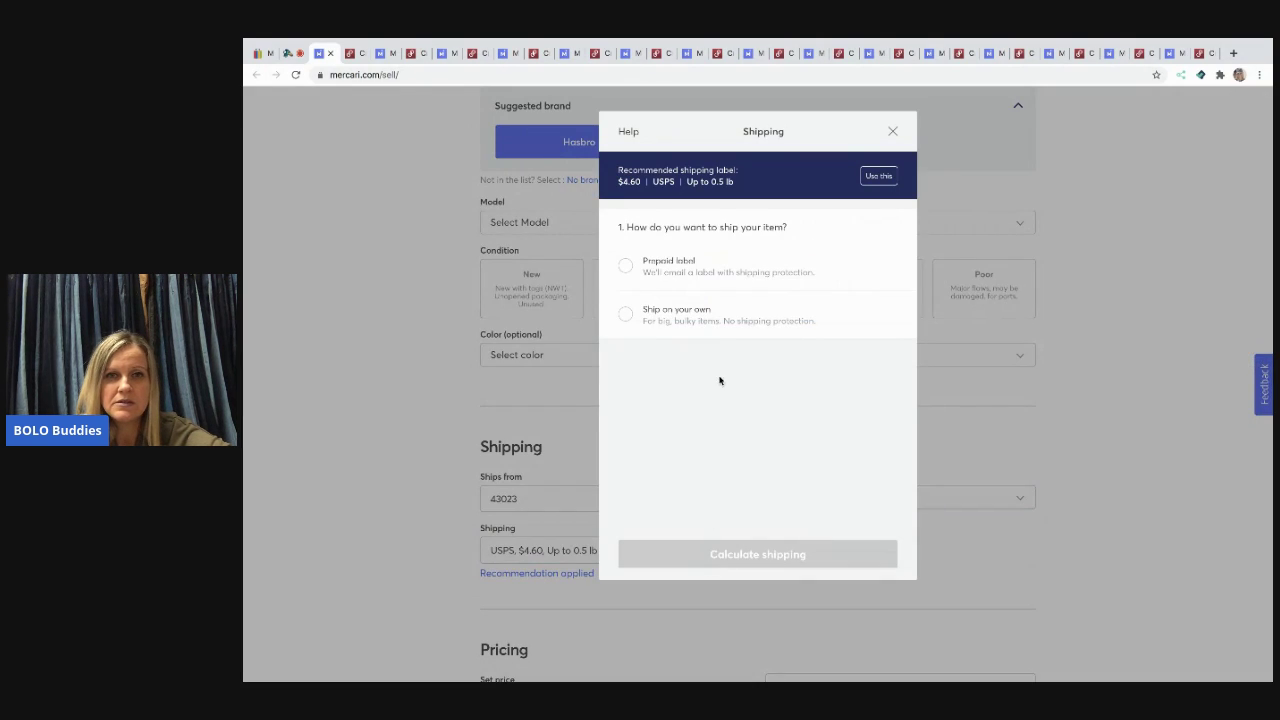
{"action": "left_click", "coordinate": [712, 325]}
{"action": "left_click", "coordinate": [785, 557]}
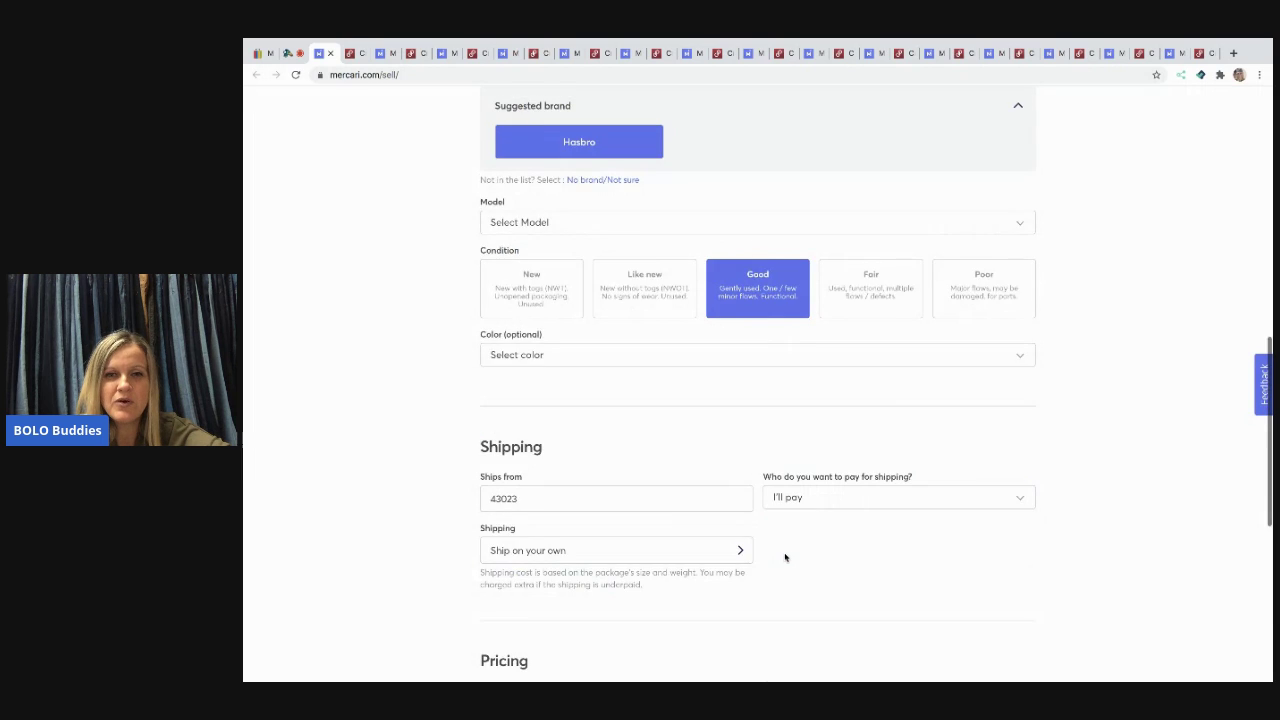
Set the figure's Mercari price to $35 and turn Smart pricing off
{"action": "scroll", "coordinate": [780, 500], "scroll_direction": "down", "scroll_amount": 3}
{"action": "left_click", "coordinate": [746, 391]}
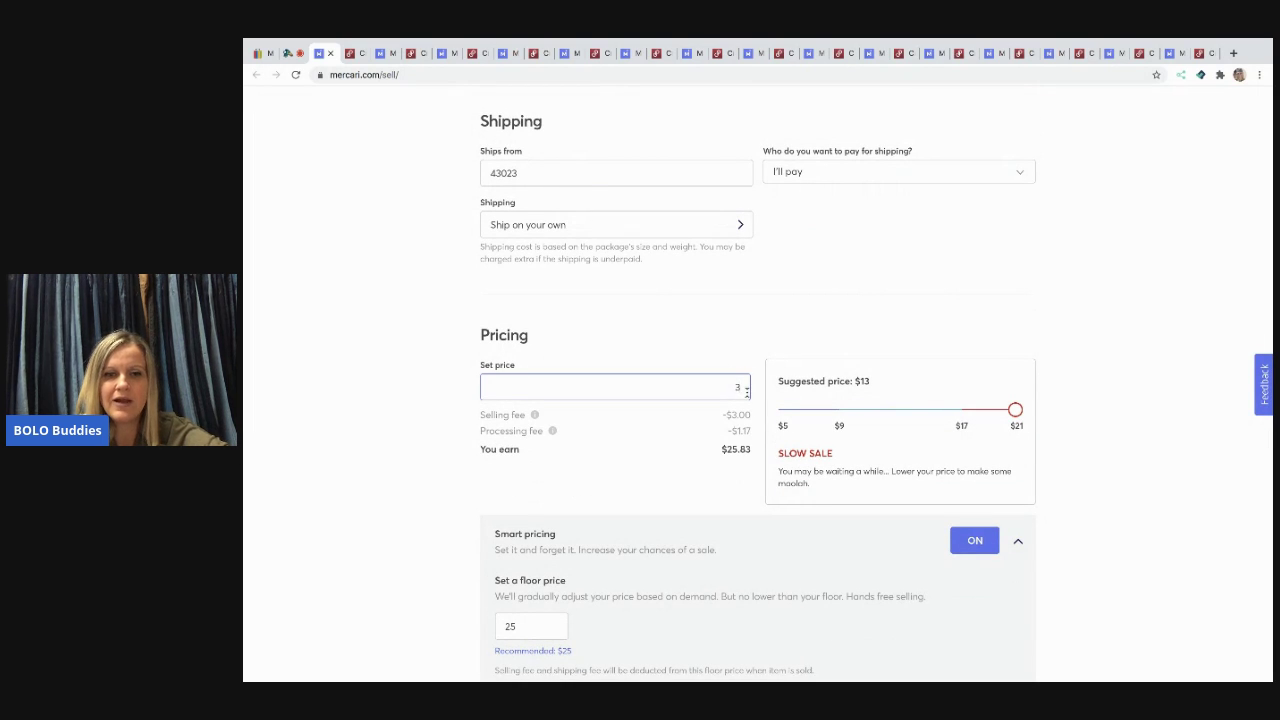
{"action": "type", "text": "5"}
{"action": "left_click", "coordinate": [965, 541]}
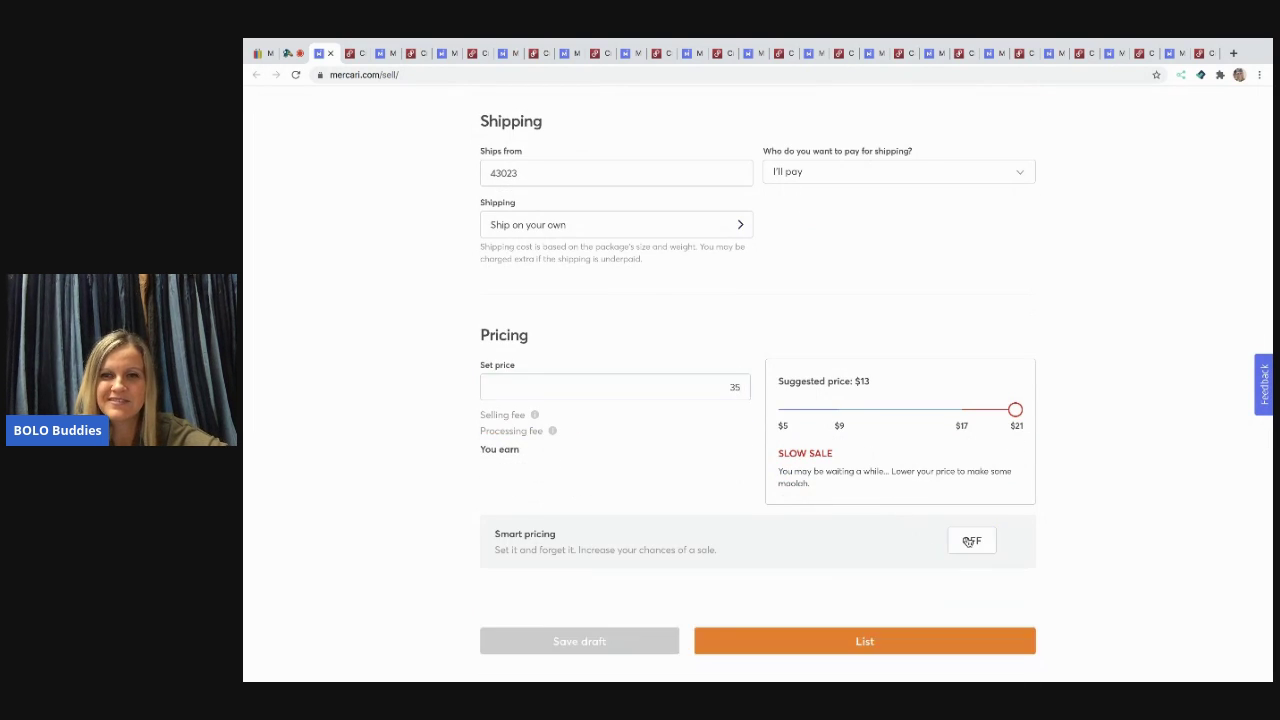
Set the figure's model to Other and list it on Mercari
{"action": "left_click", "coordinate": [847, 641]}
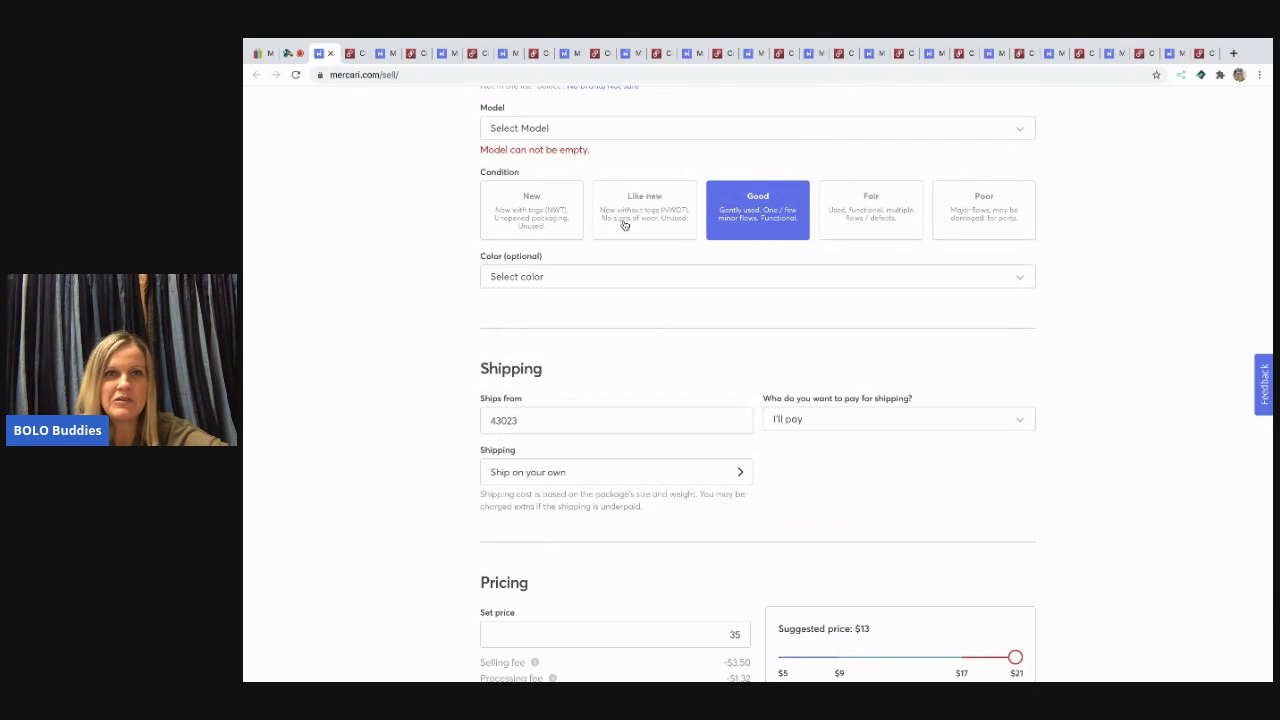
{"action": "left_click", "coordinate": [588, 130]}
{"action": "scroll", "coordinate": [700, 243], "scroll_direction": "down", "scroll_amount": 1}
{"action": "left_click_drag", "start_coordinate": [1031, 148], "coordinate": [1023, 443]}
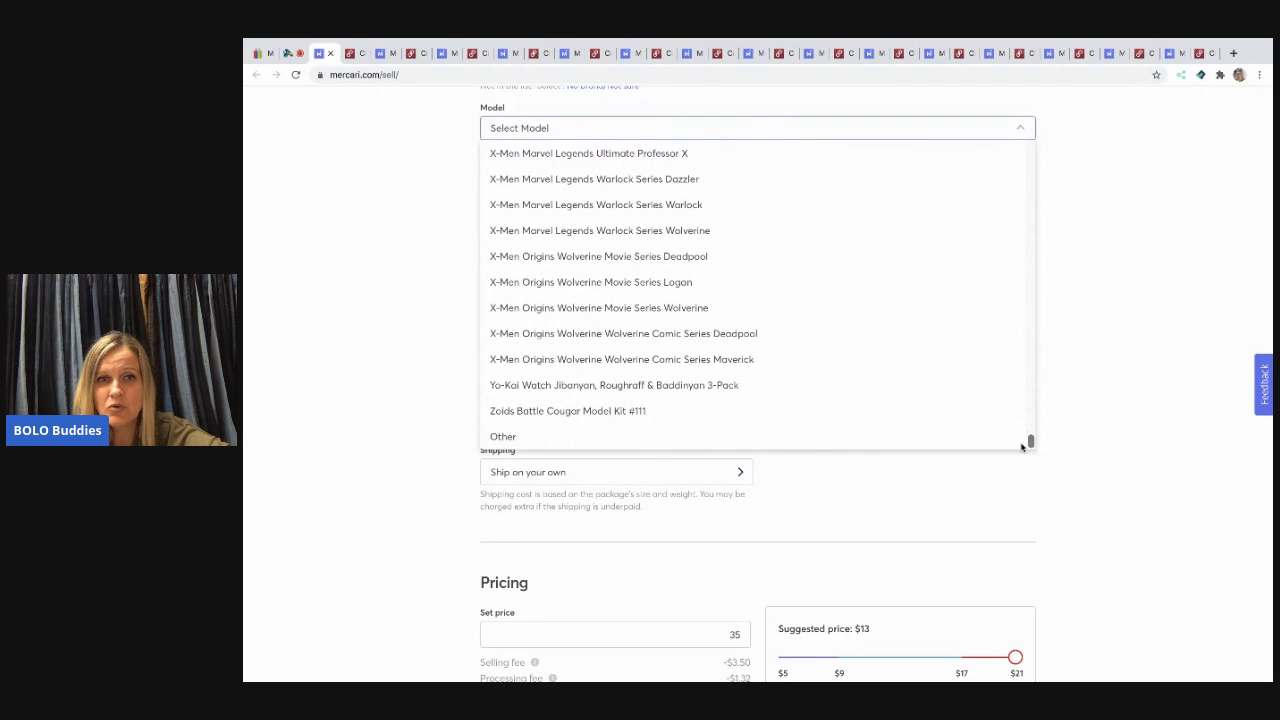
{"action": "left_click", "coordinate": [810, 439]}
{"action": "scroll", "coordinate": [1094, 486], "scroll_direction": "down", "scroll_amount": 3}
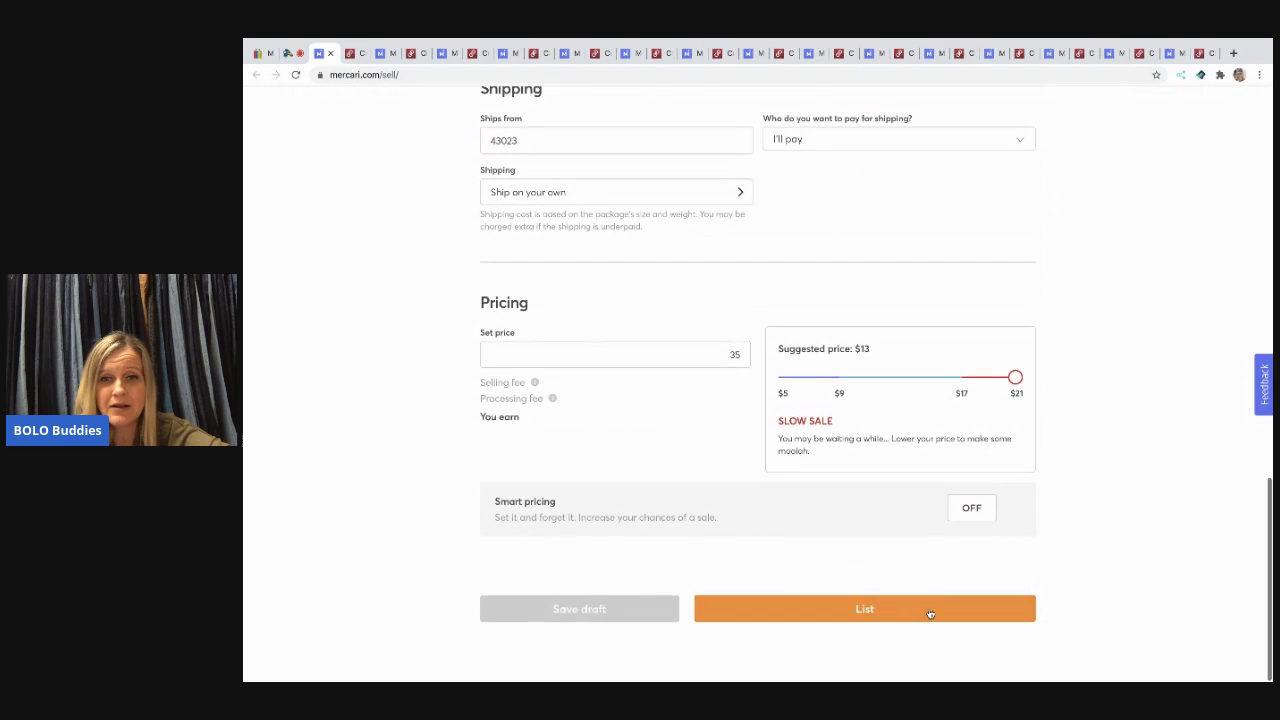
{"action": "left_click", "coordinate": [906, 612]}
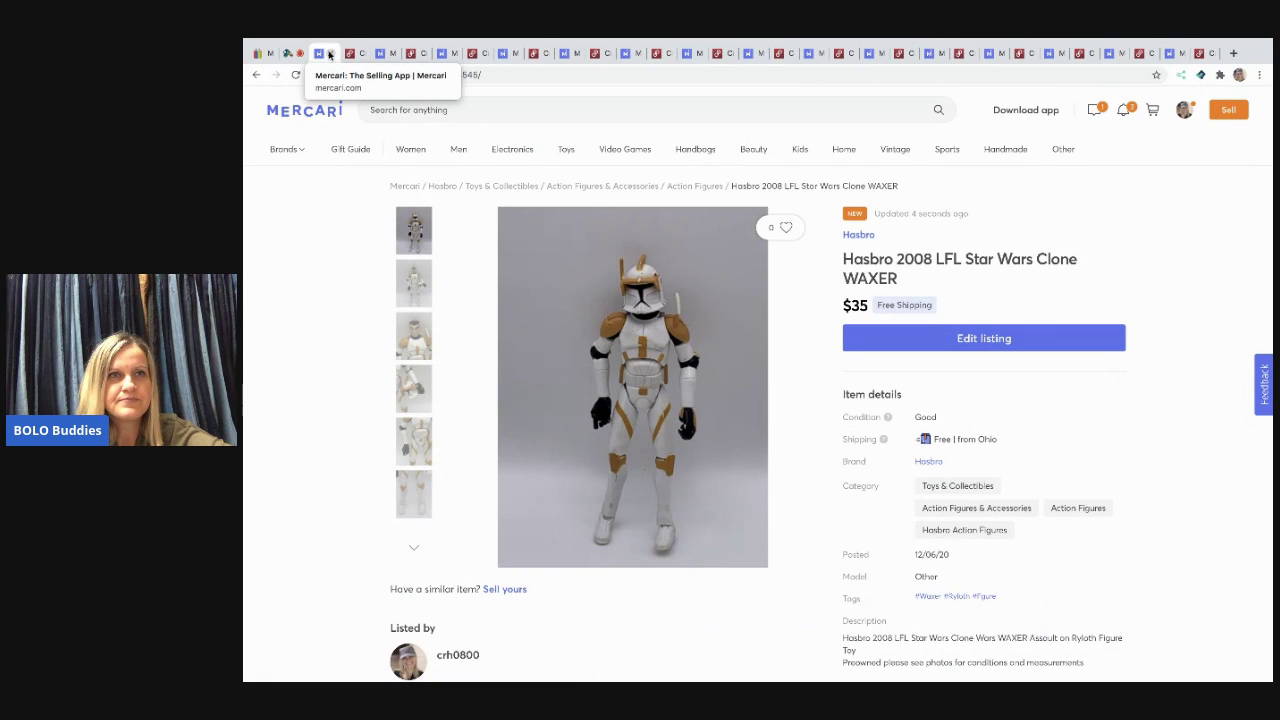
Close the finished Mercari page and set the figure's Poshmark category to Kids Toys with the subcategory Action Figures & Playsets
{"action": "left_click", "coordinate": [331, 53]}
{"action": "scroll", "coordinate": [600, 350], "scroll_direction": "down", "scroll_amount": 3}
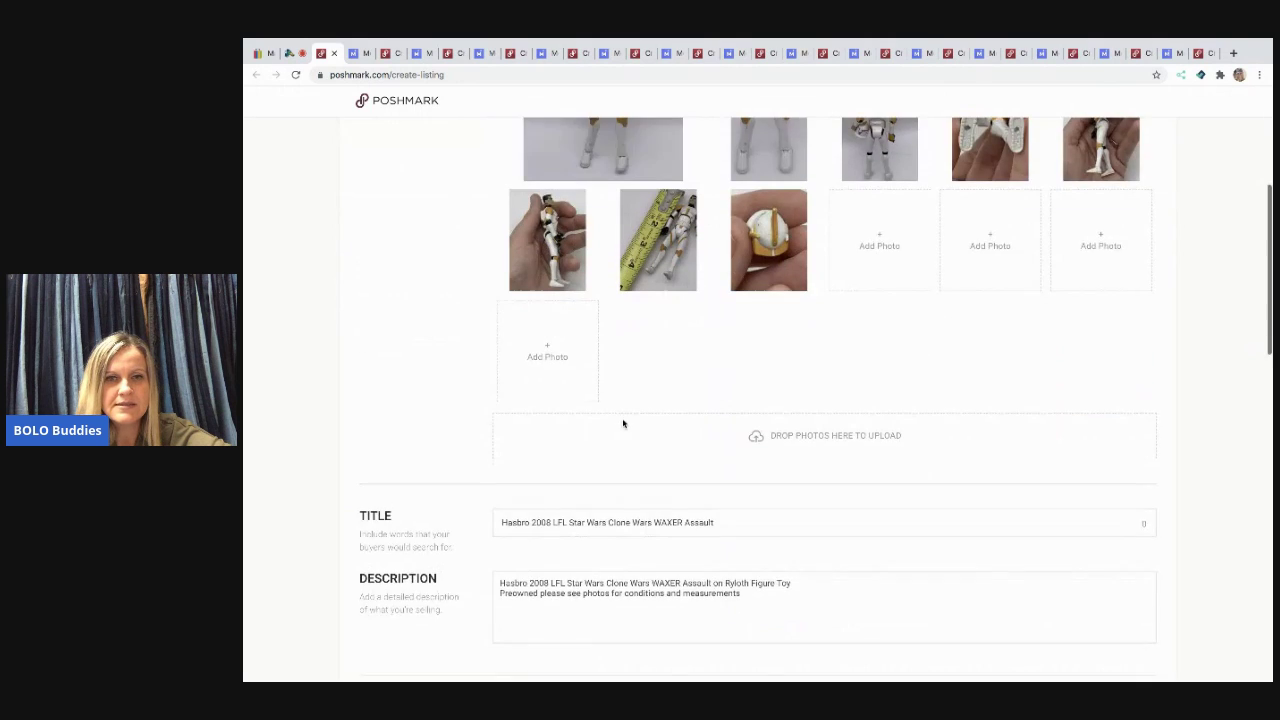
{"action": "scroll", "coordinate": [623, 425], "scroll_direction": "down", "scroll_amount": 2}
{"action": "scroll", "coordinate": [731, 457], "scroll_direction": "down", "scroll_amount": 2}
{"action": "left_click", "coordinate": [661, 497]}
{"action": "scroll", "coordinate": [654, 420], "scroll_direction": "up", "scroll_amount": 3}
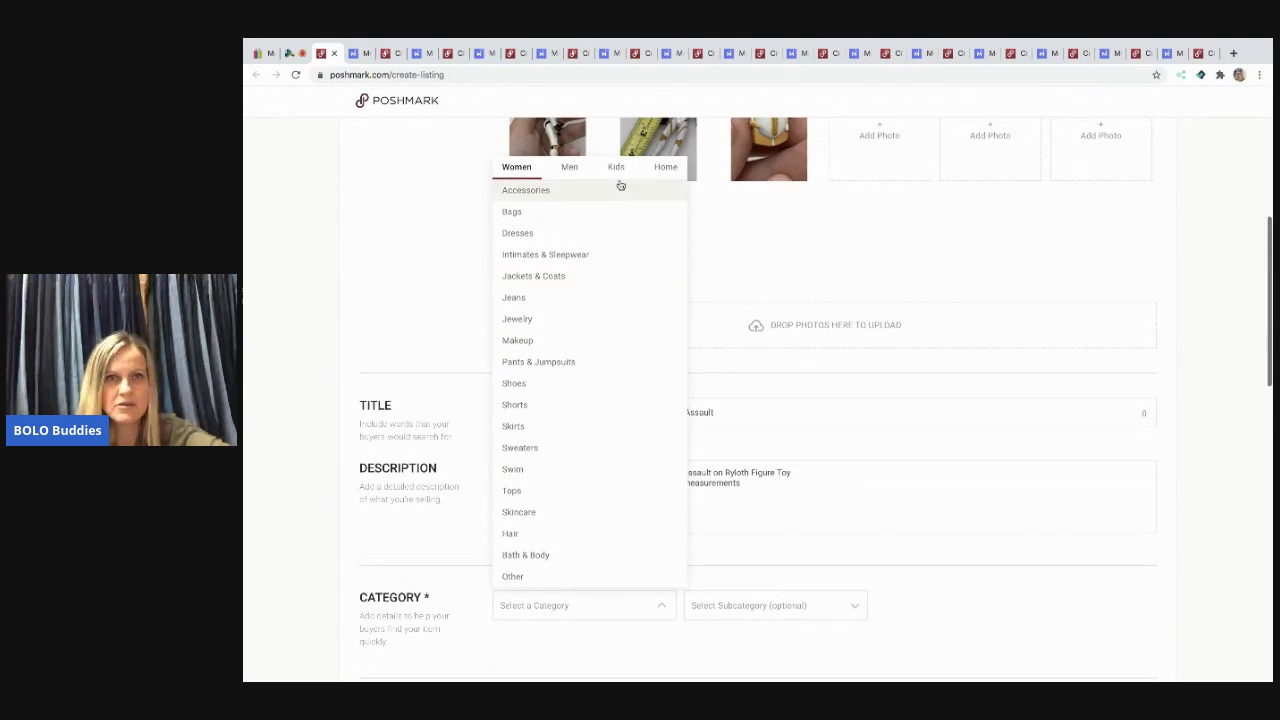
{"action": "left_click", "coordinate": [615, 168]}
{"action": "left_click", "coordinate": [564, 557]}
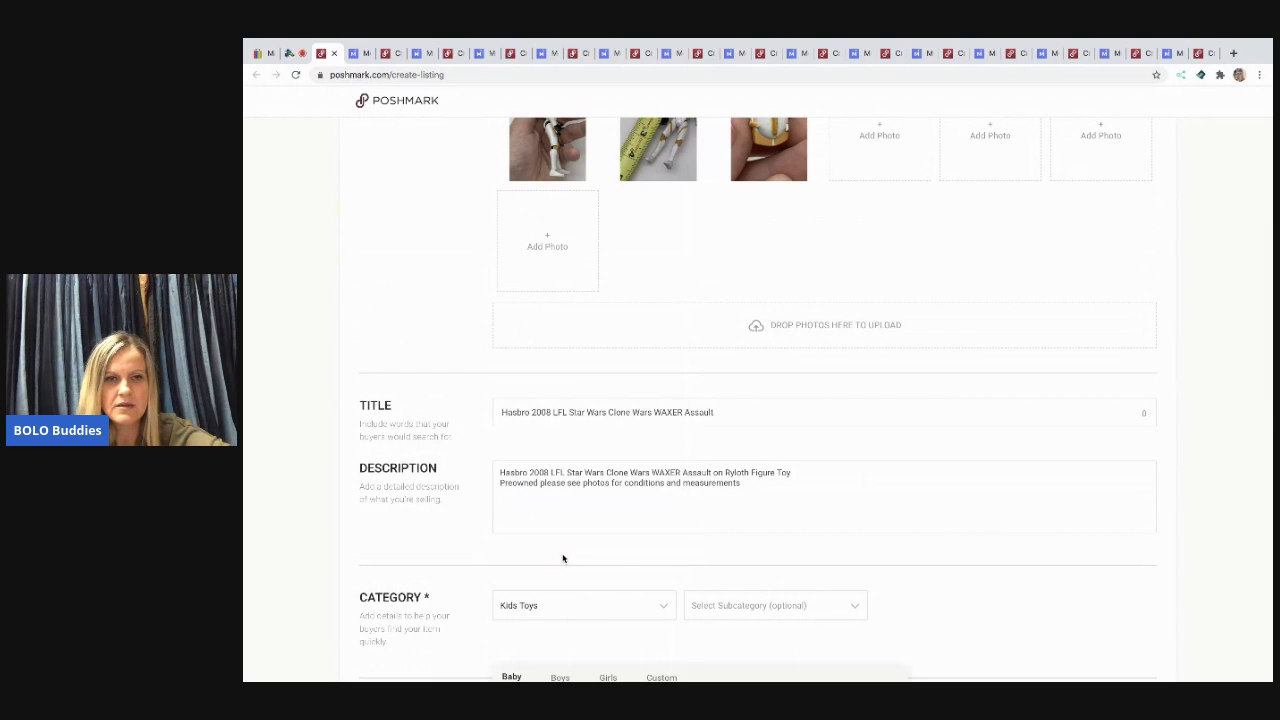
{"action": "scroll", "coordinate": [757, 557], "scroll_direction": "down", "scroll_amount": 1}
{"action": "left_click", "coordinate": [737, 504]}
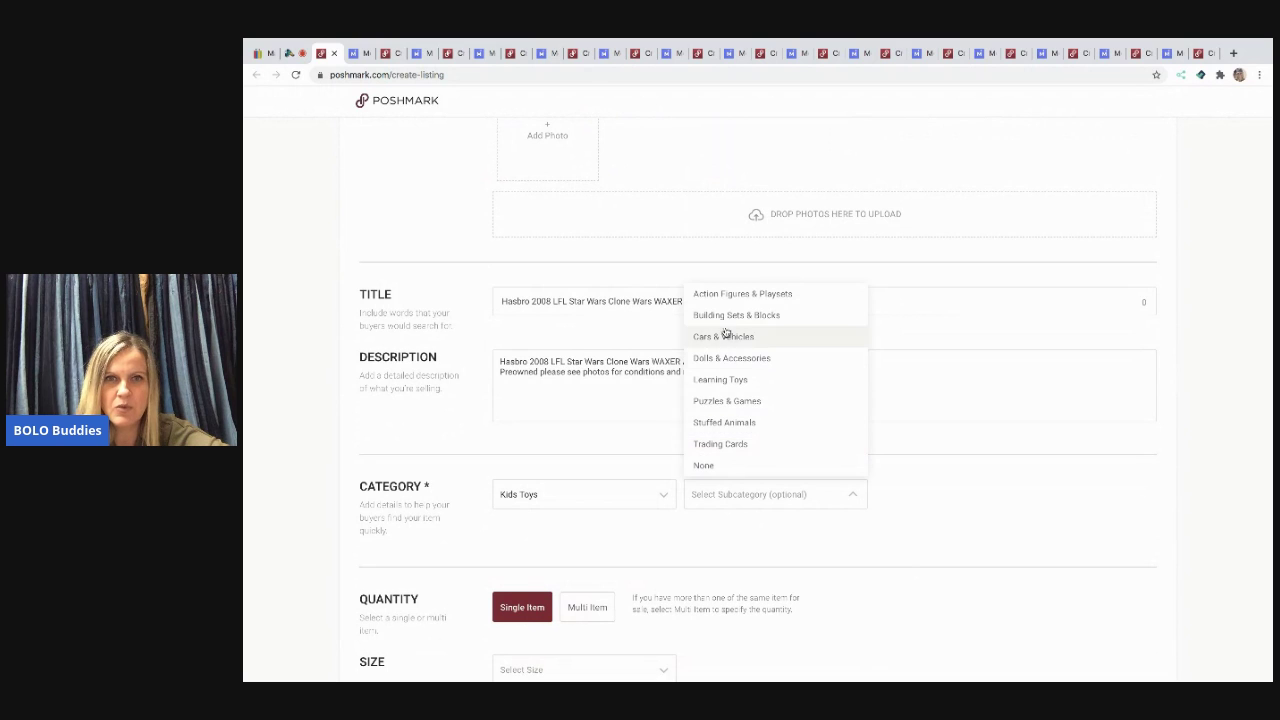
{"action": "left_click", "coordinate": [726, 294]}
Set the figure's size to OS (Boy) and mark it as having no tags attached
{"action": "scroll", "coordinate": [671, 513], "scroll_direction": "down", "scroll_amount": 1}
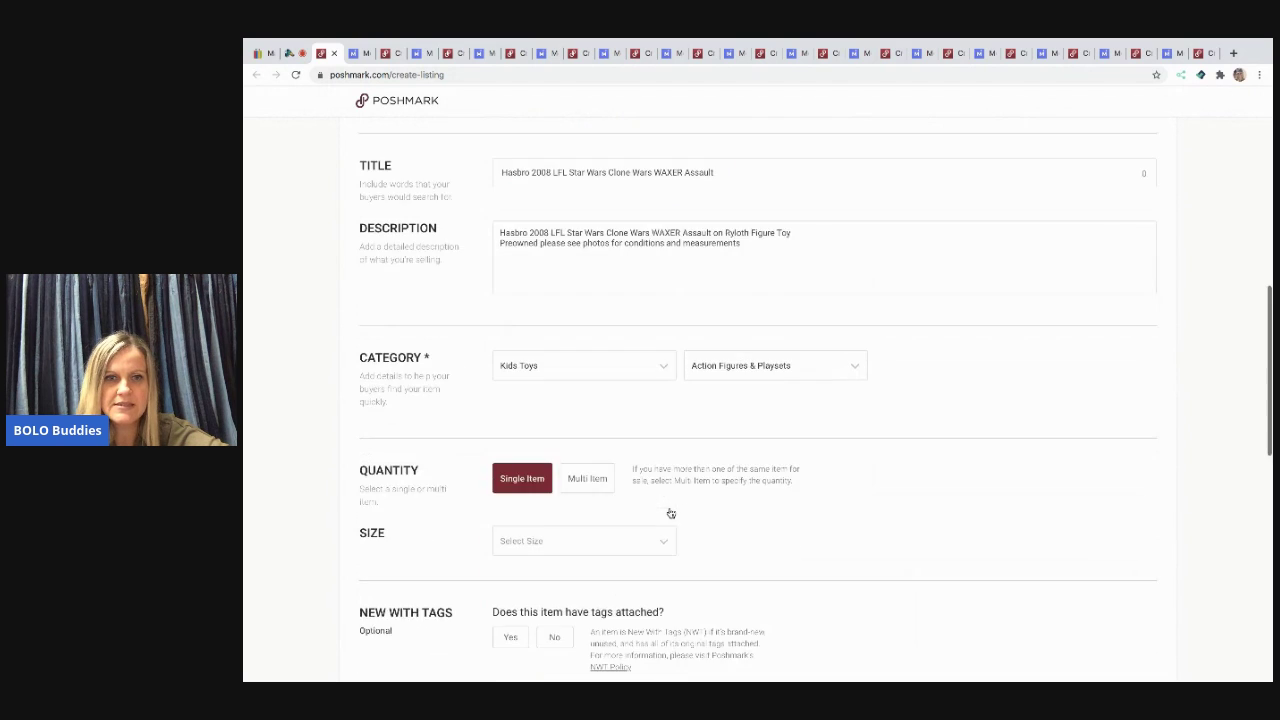
{"action": "left_click", "coordinate": [574, 522]}
{"action": "left_click", "coordinate": [560, 411]}
{"action": "left_click", "coordinate": [542, 455]}
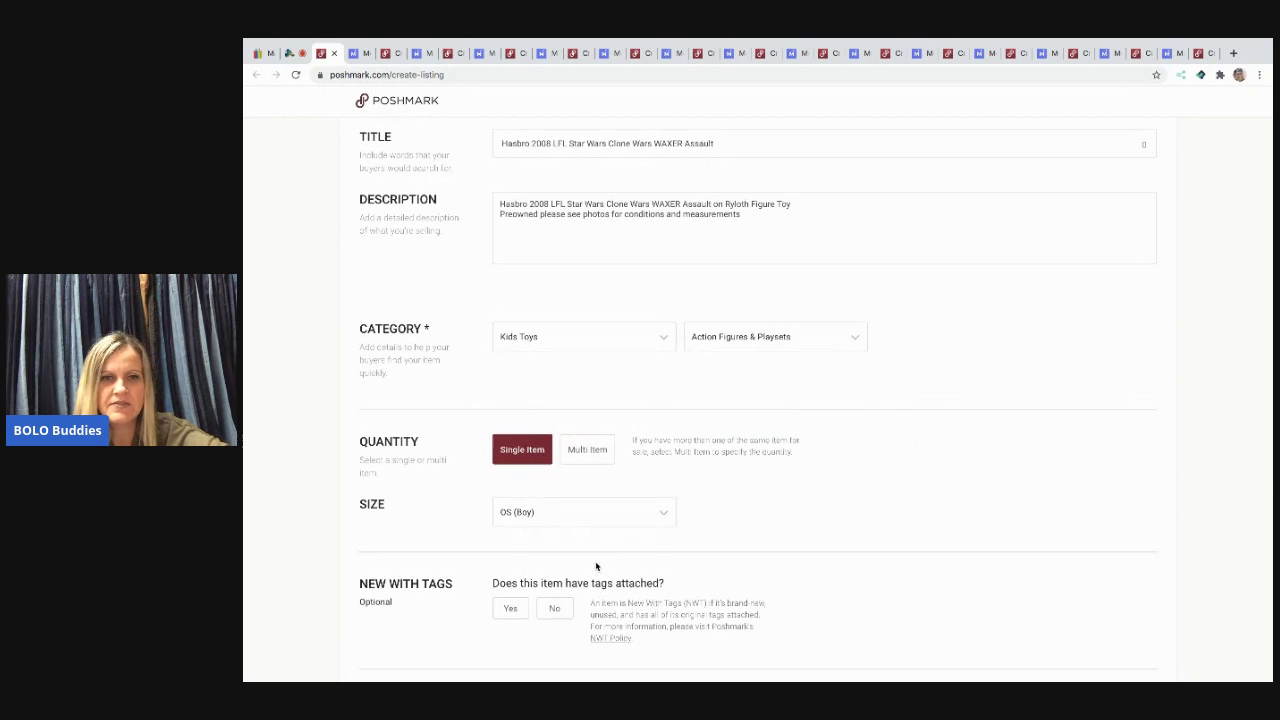
{"action": "scroll", "coordinate": [592, 565], "scroll_direction": "down", "scroll_amount": 1}
{"action": "left_click", "coordinate": [555, 538]}
Enter an original price of 0 and a listing price of 35 for the figure
{"action": "scroll", "coordinate": [555, 538], "scroll_direction": "down", "scroll_amount": 3}
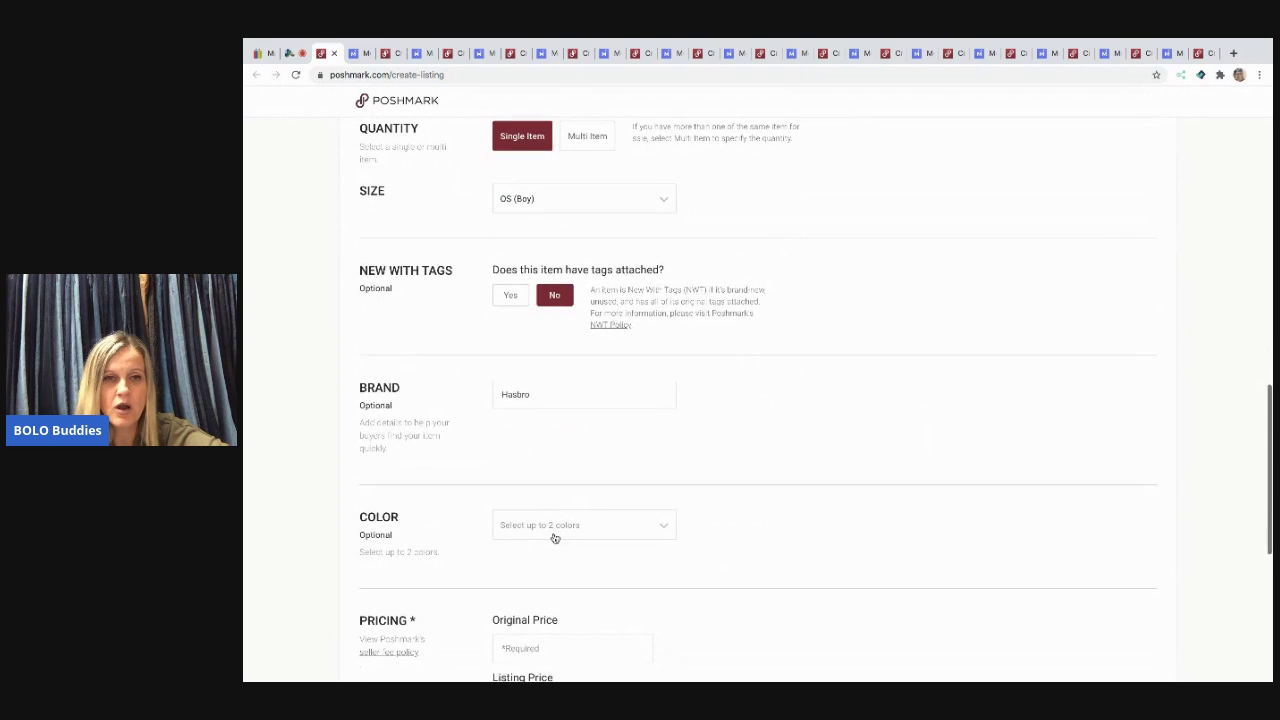
{"action": "scroll", "coordinate": [555, 538], "scroll_direction": "down", "scroll_amount": 1}
{"action": "left_click", "coordinate": [528, 557]}
{"action": "type", "text": "0"}
{"action": "scroll", "coordinate": [723, 520], "scroll_direction": "down", "scroll_amount": 1}
{"action": "left_click", "coordinate": [568, 541]}
{"action": "type", "text": "30"}
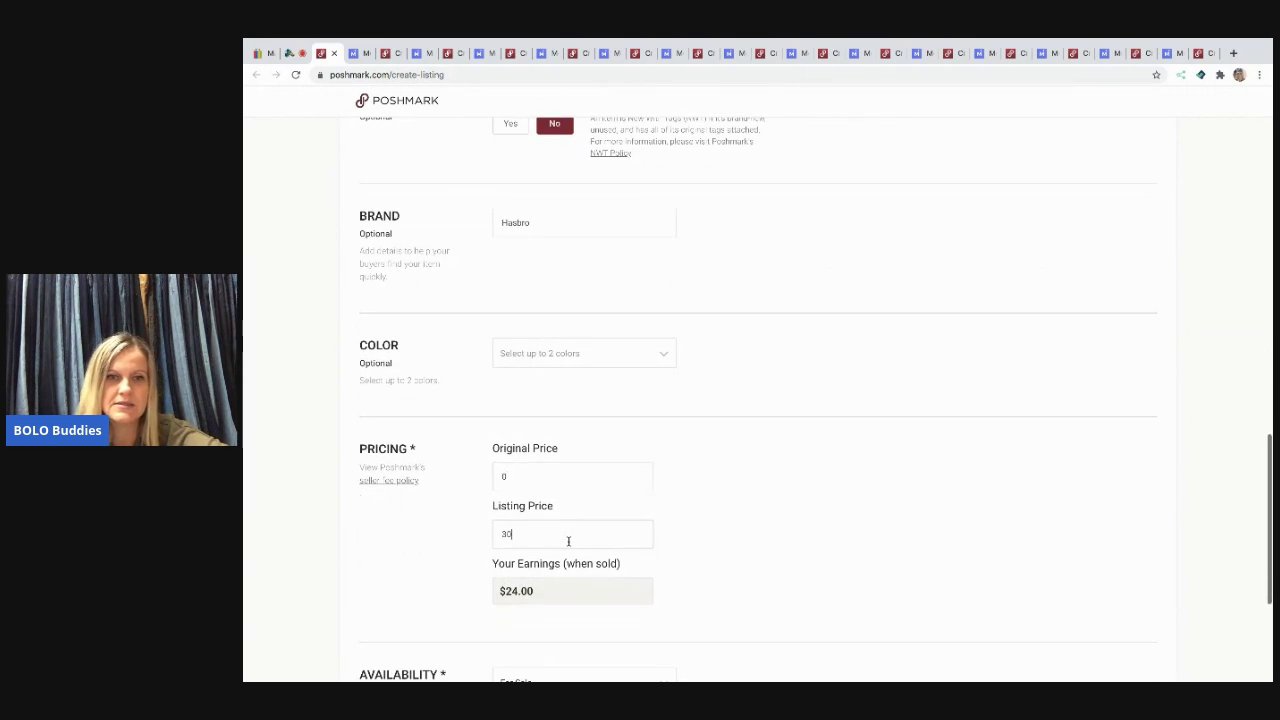
{"action": "key", "text": "BackSpace"}
{"action": "type", "text": "5"}
{"action": "scroll", "coordinate": [845, 510], "scroll_direction": "down", "scroll_amount": 2}
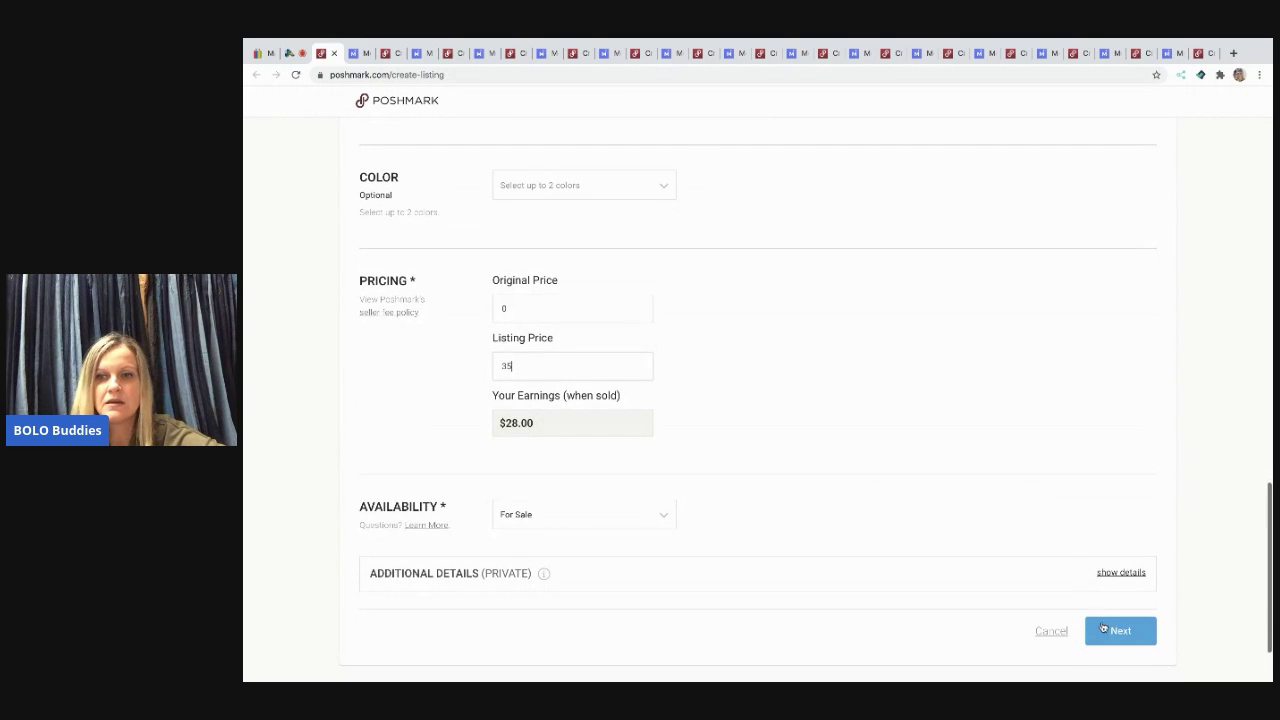
Publish the figure on Poshmark with Twitter sharing off and Trend Vibes Only Posh Party sharing on
{"action": "left_click", "coordinate": [1117, 634]}
{"action": "left_click", "coordinate": [930, 524]}
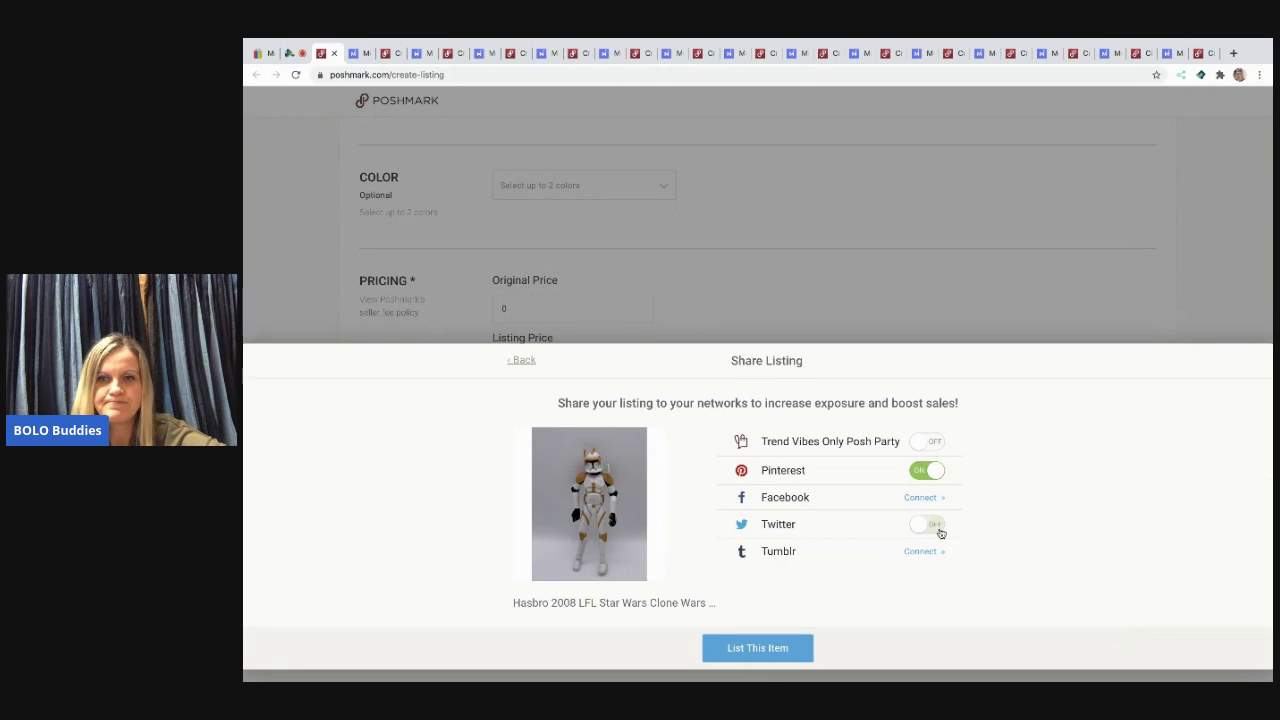
{"action": "left_click", "coordinate": [927, 441]}
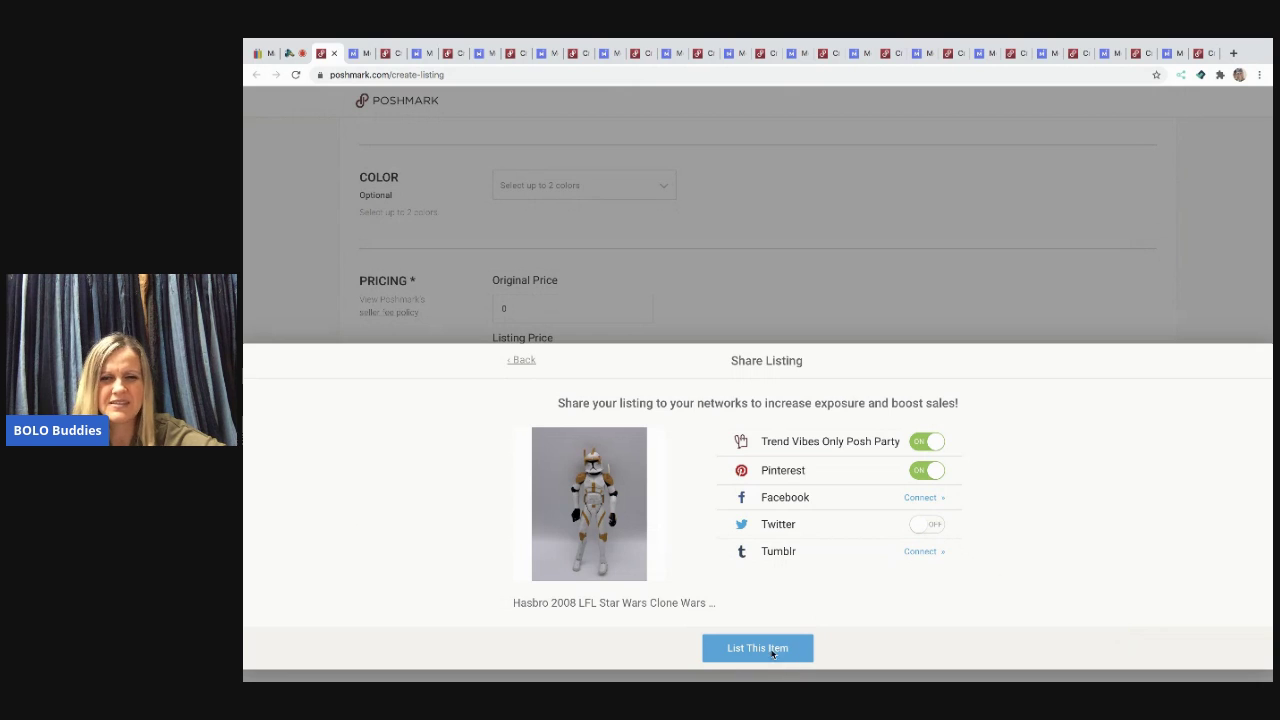
{"action": "left_click", "coordinate": [770, 650]}
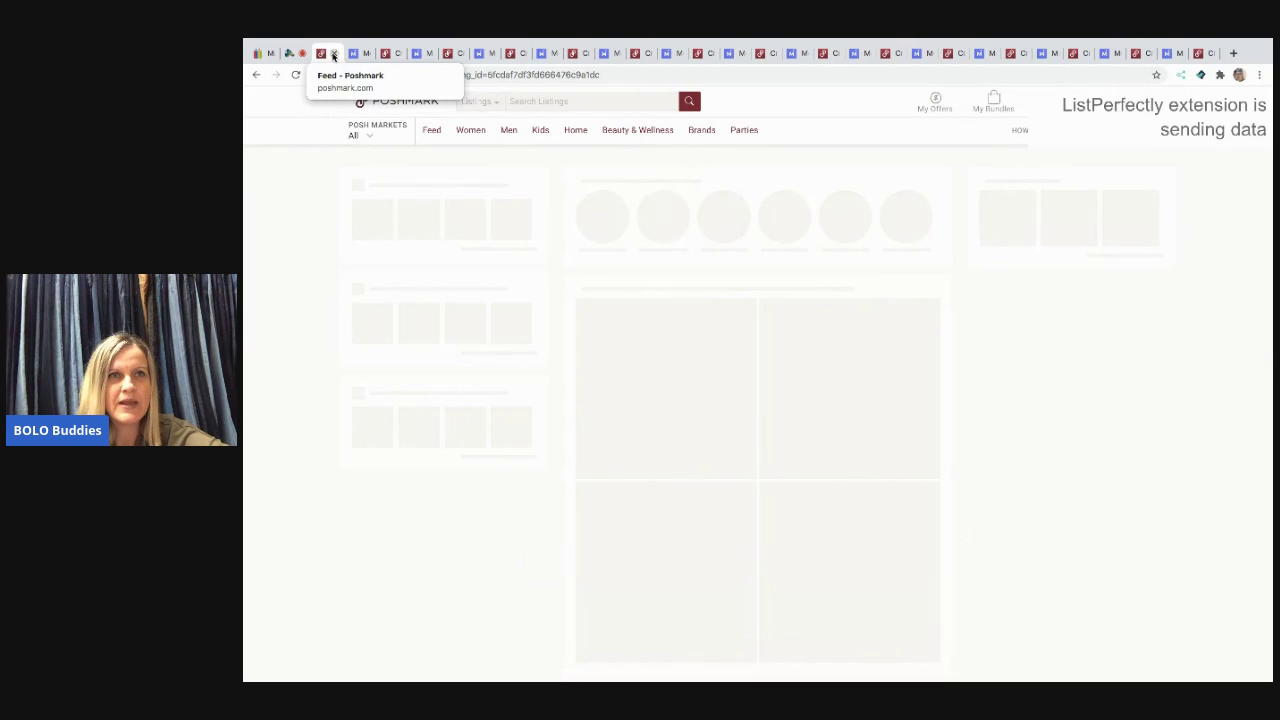
Close the finished Poshmark page and change the candlestick ornaments' Mercari title to "VTG Plastic Canvas Christmas Ornaments"
{"action": "left_click", "coordinate": [333, 55]}
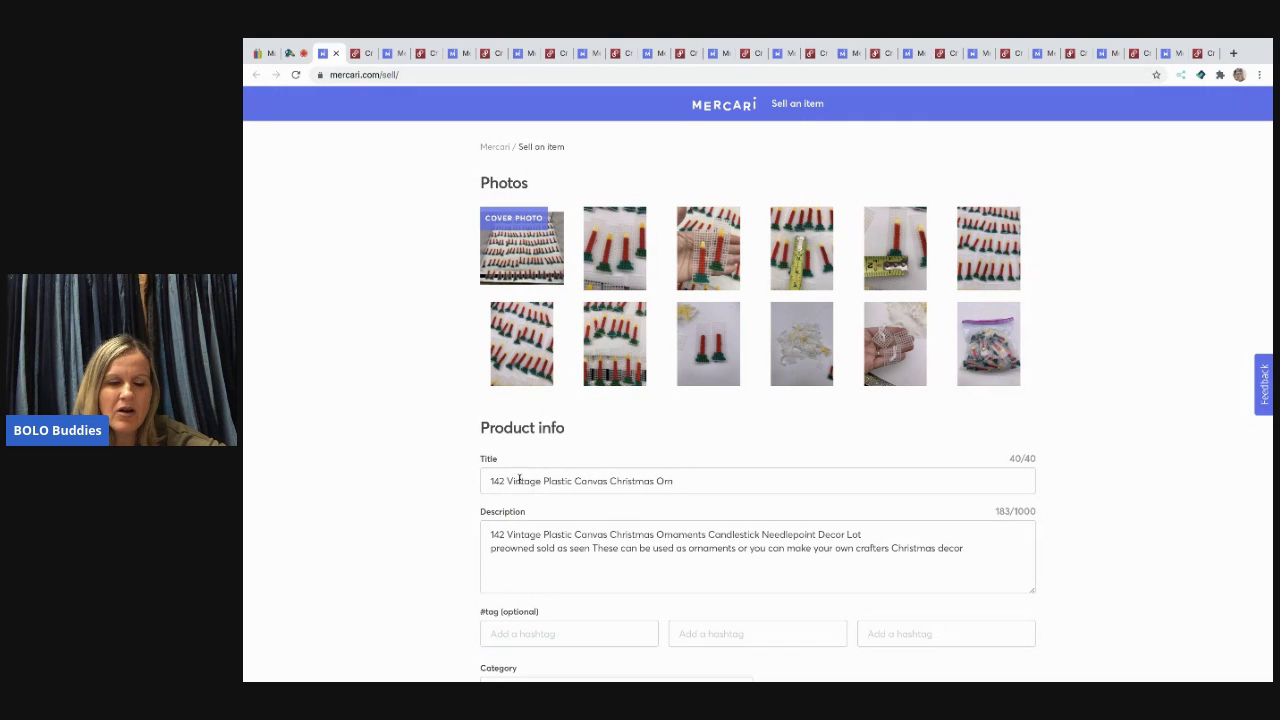
{"action": "left_click_drag", "start_coordinate": [543, 481], "coordinate": [437, 471]}
{"action": "key", "text": "BackSpace"}
{"action": "type", "text": "VTG Pla"}
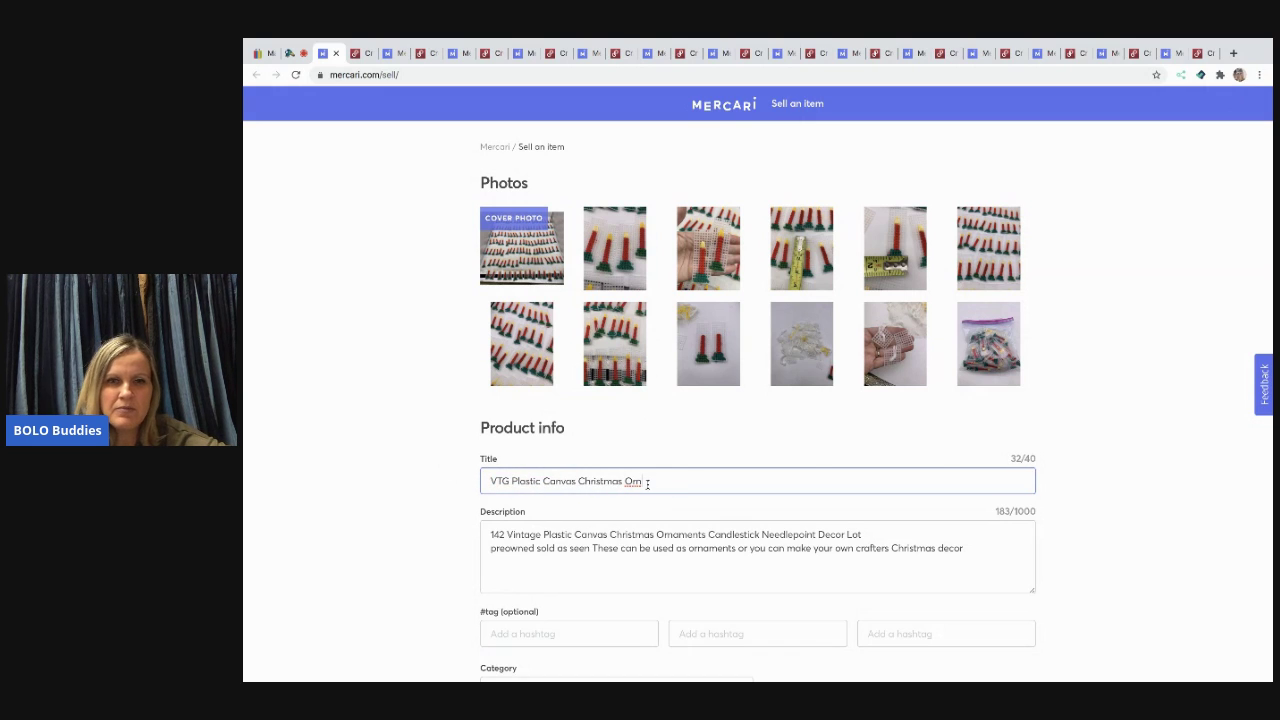
{"action": "type", "text": "s"}
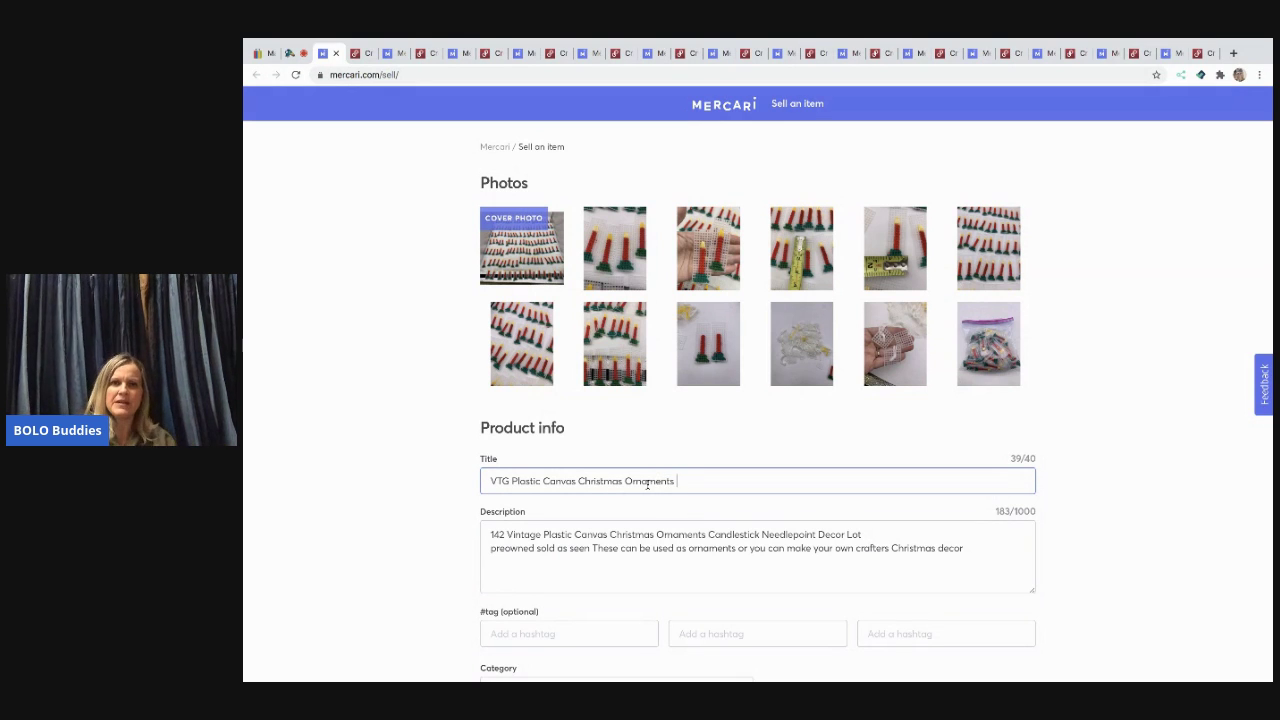
Add the hashtags #Vintage, #Chrismtas and #Ornaments and choose the suggested Christmas category under Home, Seasonal decor for the plastic canvas ornaments
{"action": "scroll", "coordinate": [788, 522], "scroll_direction": "down", "scroll_amount": 1}
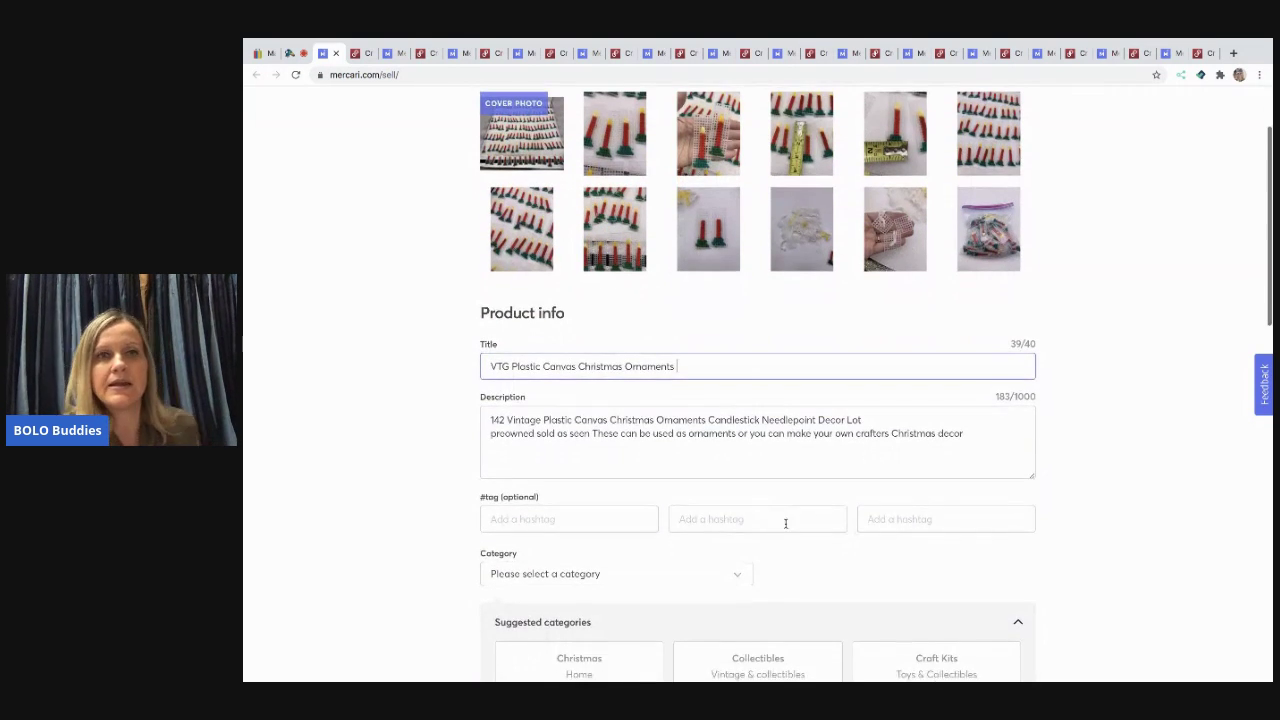
{"action": "left_click", "coordinate": [616, 523]}
{"action": "type", "text": "#Vintage"}
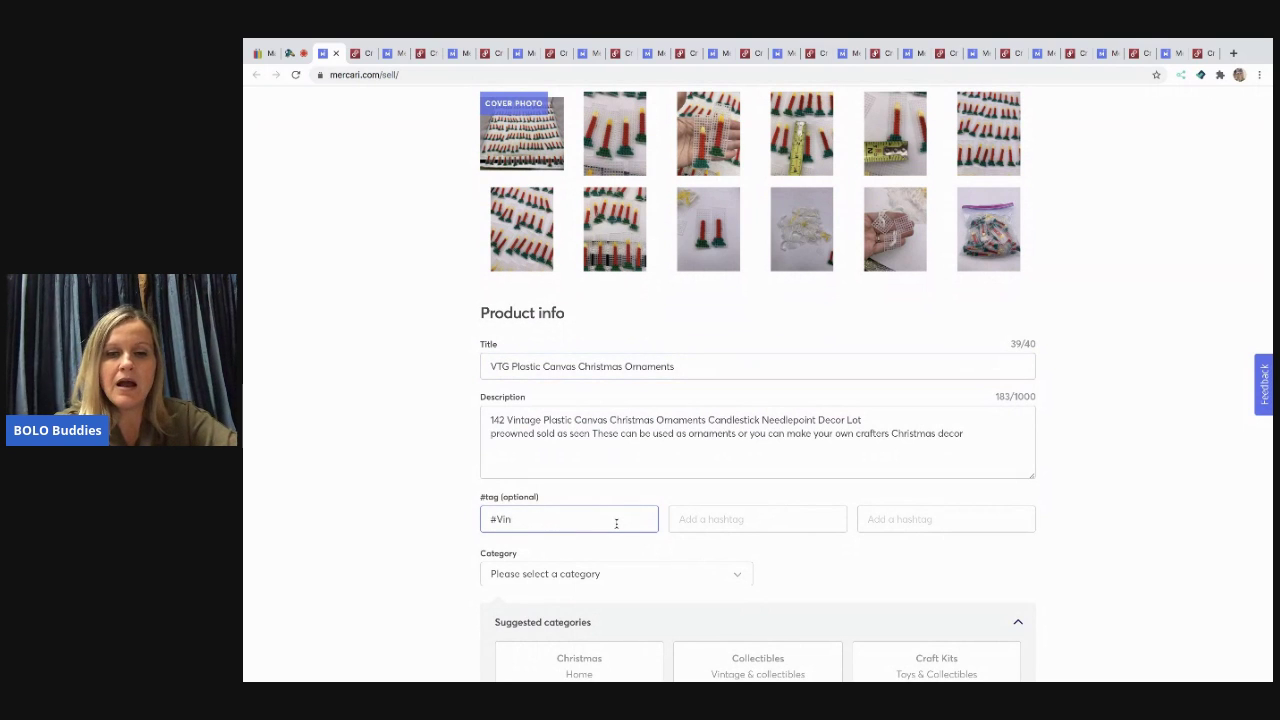
{"action": "key", "text": "Tab"}
{"action": "type", "text": "#Chrismtas"}
{"action": "key", "text": "Tab"}
{"action": "type", "text": "#"}
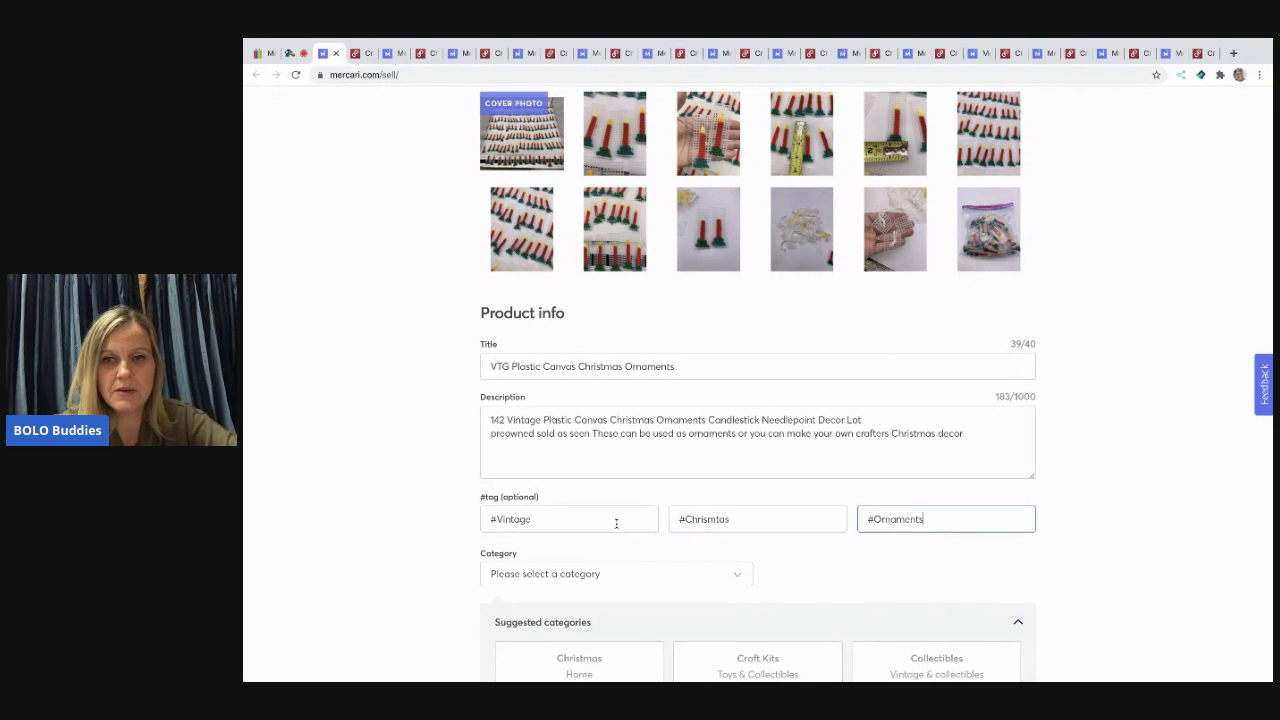
{"action": "scroll", "coordinate": [616, 523], "scroll_direction": "down", "scroll_amount": 2}
{"action": "left_click", "coordinate": [574, 472]}
Set the plastic canvas ornaments' condition to Good and choose the suggested brand Handmade
{"action": "scroll", "coordinate": [574, 474], "scroll_direction": "down", "scroll_amount": 2}
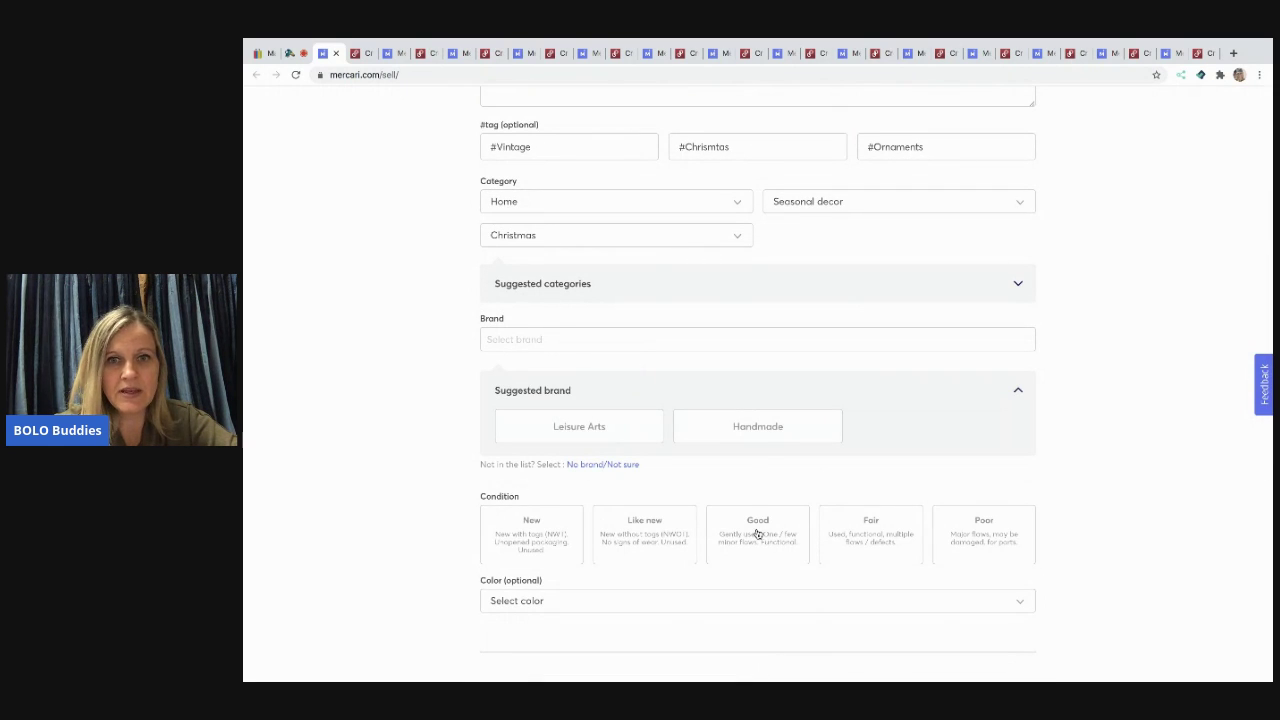
{"action": "left_click", "coordinate": [758, 535]}
{"action": "left_click", "coordinate": [726, 432]}
Set the ornaments' shipping payer to I'll pay and the shipping method to Ship on your own
{"action": "scroll", "coordinate": [724, 430], "scroll_direction": "down", "scroll_amount": 2}
{"action": "left_click", "coordinate": [790, 503]}
{"action": "left_click", "coordinate": [779, 549]}
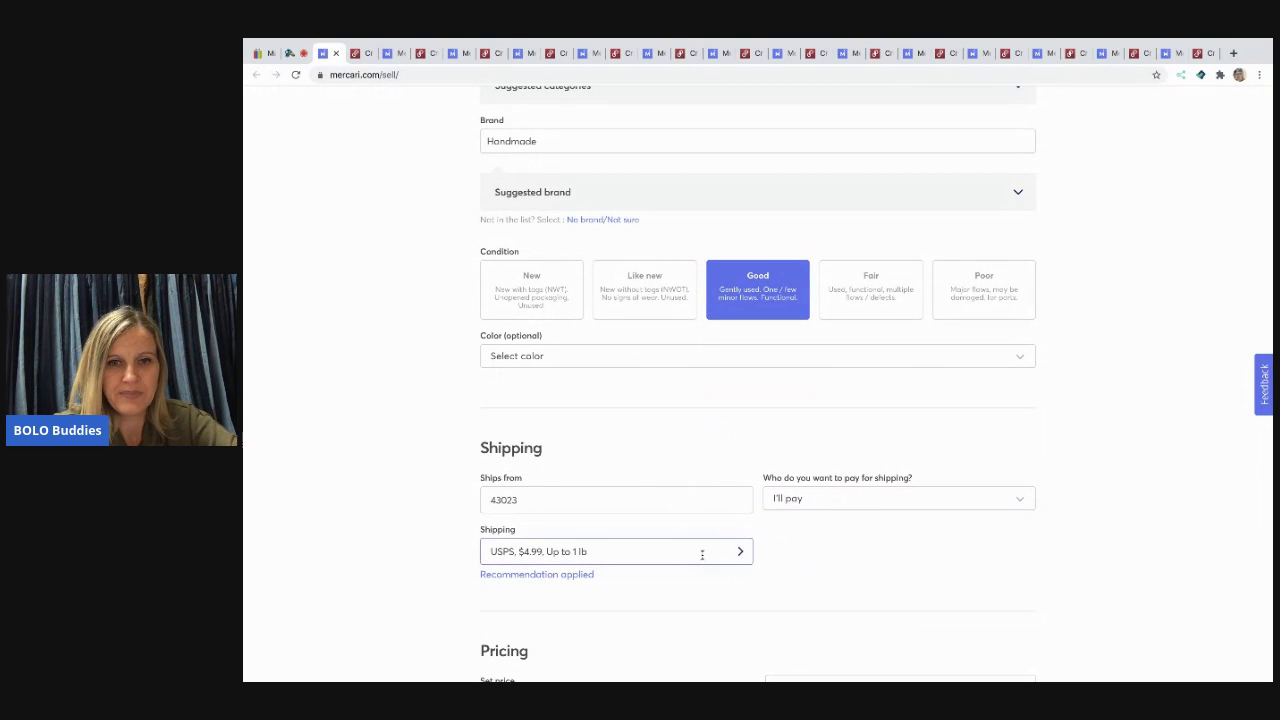
{"action": "left_click", "coordinate": [704, 557]}
{"action": "left_click", "coordinate": [706, 324]}
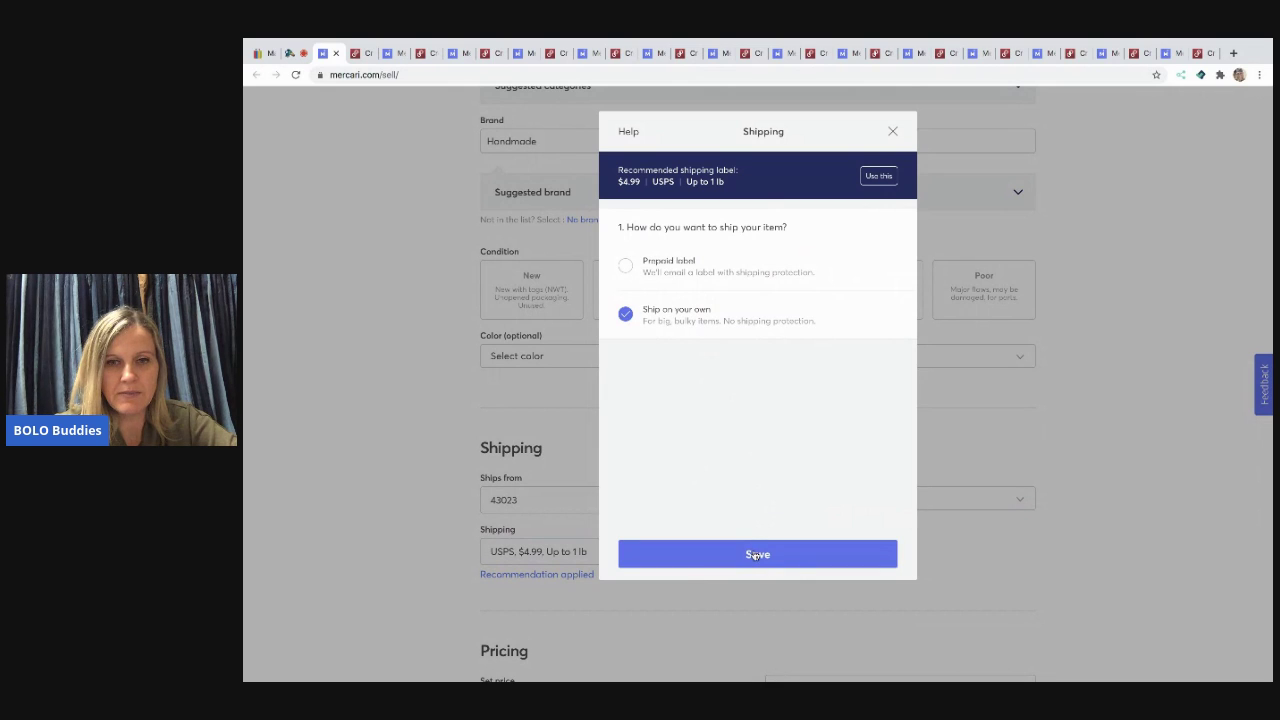
{"action": "left_click", "coordinate": [752, 553]}
Turn Smart pricing off for the plastic canvas ornaments and list them on Mercari
{"action": "scroll", "coordinate": [754, 555], "scroll_direction": "down", "scroll_amount": 3}
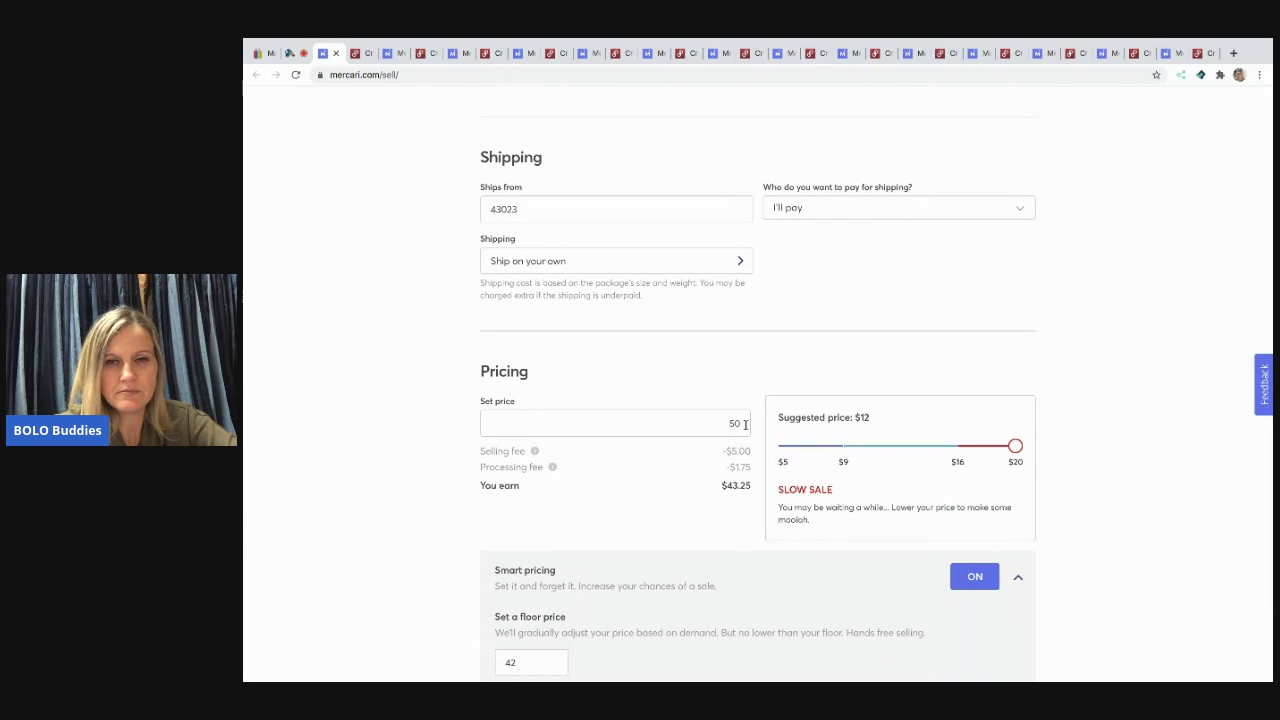
{"action": "left_click", "coordinate": [968, 577]}
{"action": "scroll", "coordinate": [963, 574], "scroll_direction": "down", "scroll_amount": 1}
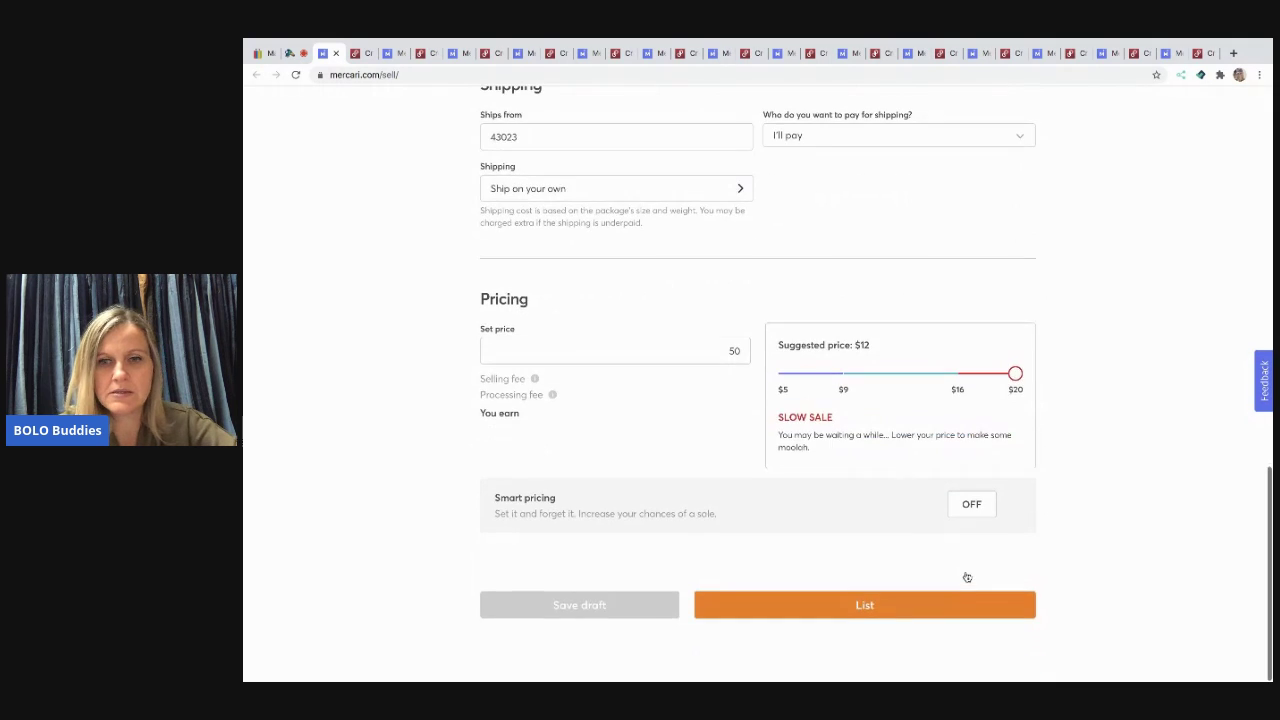
{"action": "left_click", "coordinate": [864, 609]}
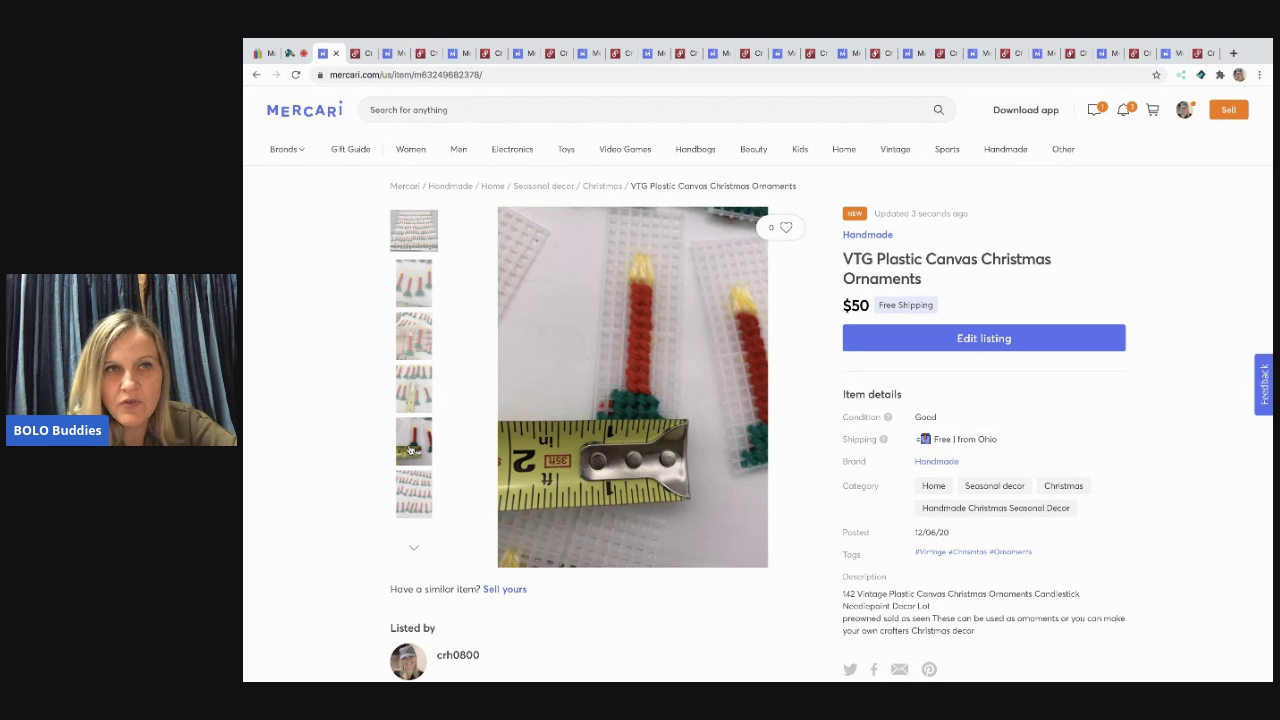
Close the finished Mercari page and shorten the ornaments' Poshmark title to "142 Vintage Plastic Canvas Christmas Ornaments"
{"action": "left_click", "coordinate": [335, 53]}
{"action": "scroll", "coordinate": [667, 510], "scroll_direction": "down", "scroll_amount": 5}
{"action": "left_click", "coordinate": [715, 463]}
{"action": "key", "text": "BackSpace"}
{"action": "key", "text": "BackSpace"}
{"action": "key", "text": "BackSpace"}
Categorize the plastic canvas ornaments on Poshmark as Home Holiday with the Ornaments subcategory
{"action": "scroll", "coordinate": [708, 530], "scroll_direction": "down", "scroll_amount": 1}
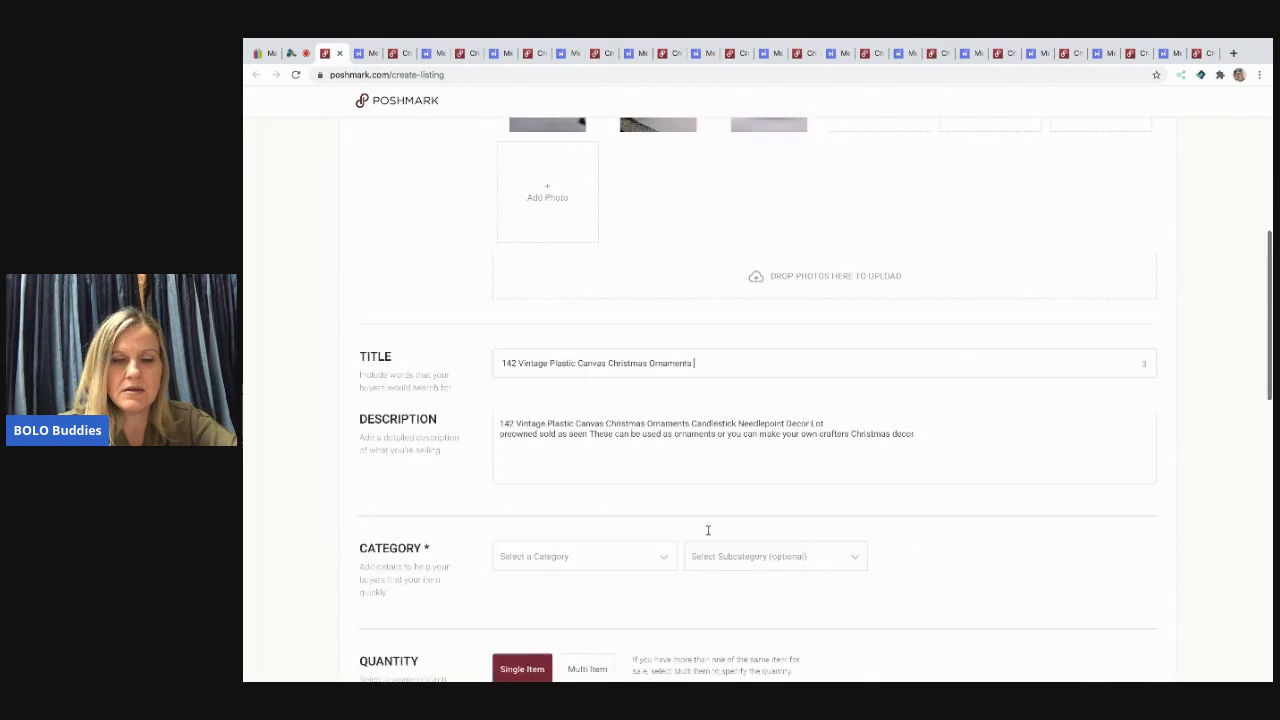
{"action": "scroll", "coordinate": [690, 500], "scroll_direction": "down", "scroll_amount": 1}
{"action": "left_click", "coordinate": [660, 440]}
{"action": "scroll", "coordinate": [659, 350], "scroll_direction": "up", "scroll_amount": 1}
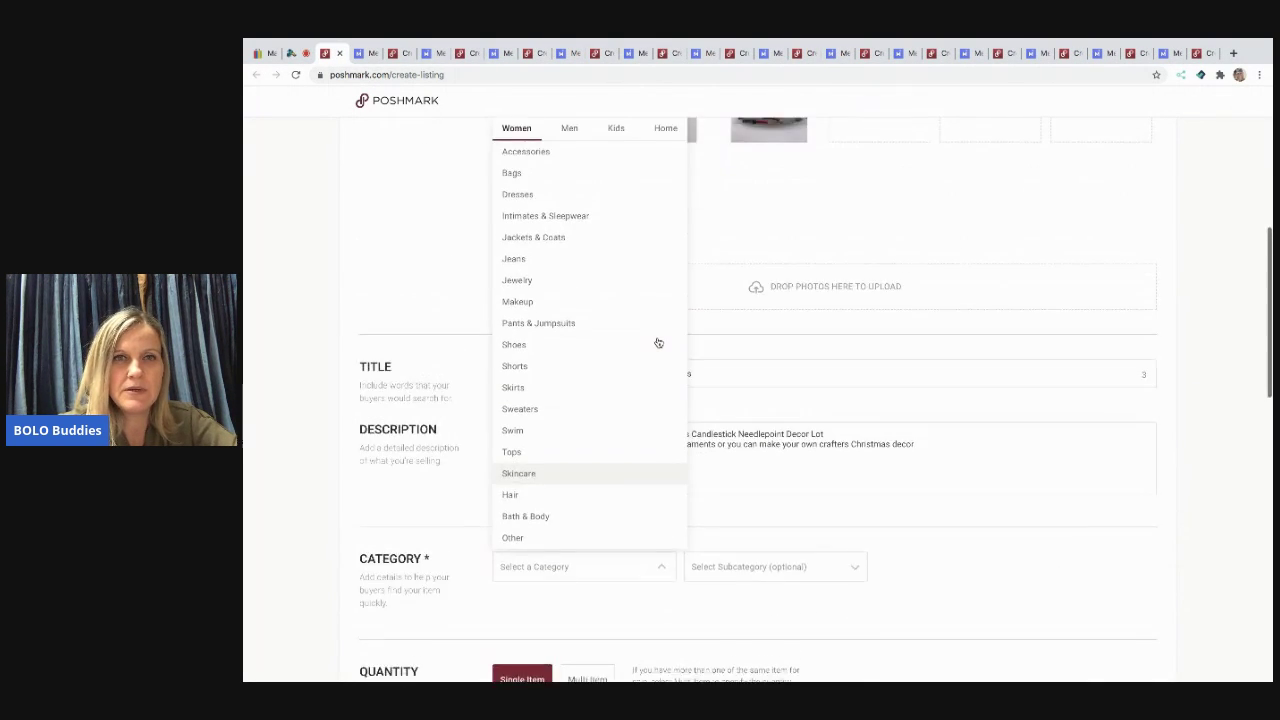
{"action": "left_click", "coordinate": [664, 163]}
{"action": "scroll", "coordinate": [600, 350], "scroll_direction": "up", "scroll_amount": 1}
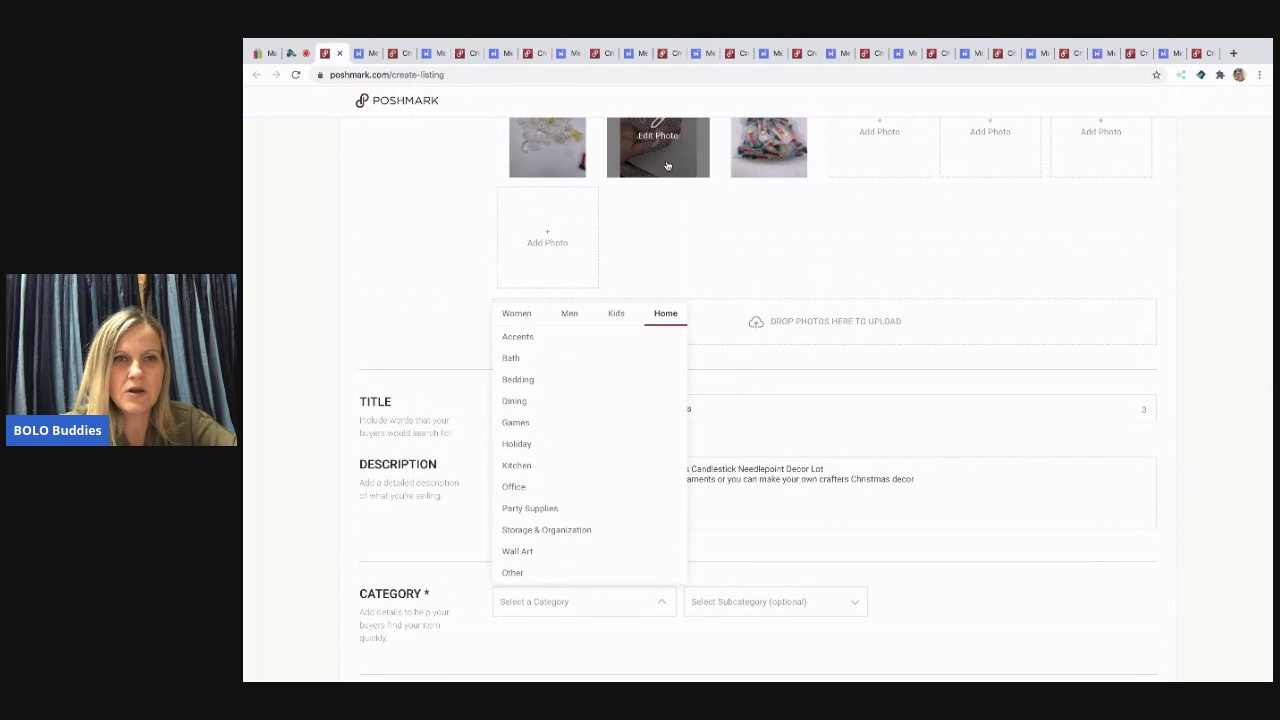
{"action": "left_click", "coordinate": [568, 450]}
{"action": "scroll", "coordinate": [566, 449], "scroll_direction": "down", "scroll_amount": 2}
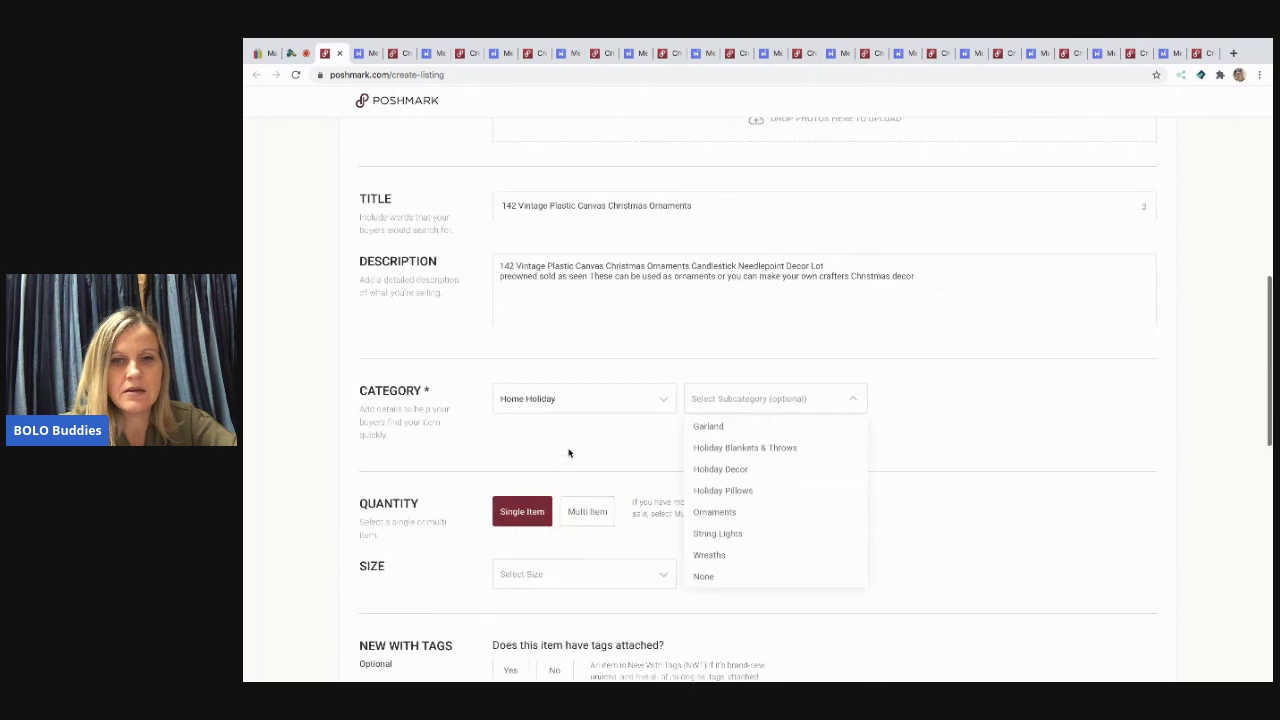
{"action": "left_click", "coordinate": [718, 507]}
Set the ornaments' size to One Size and mark them as not having tags attached
{"action": "left_click", "coordinate": [624, 564]}
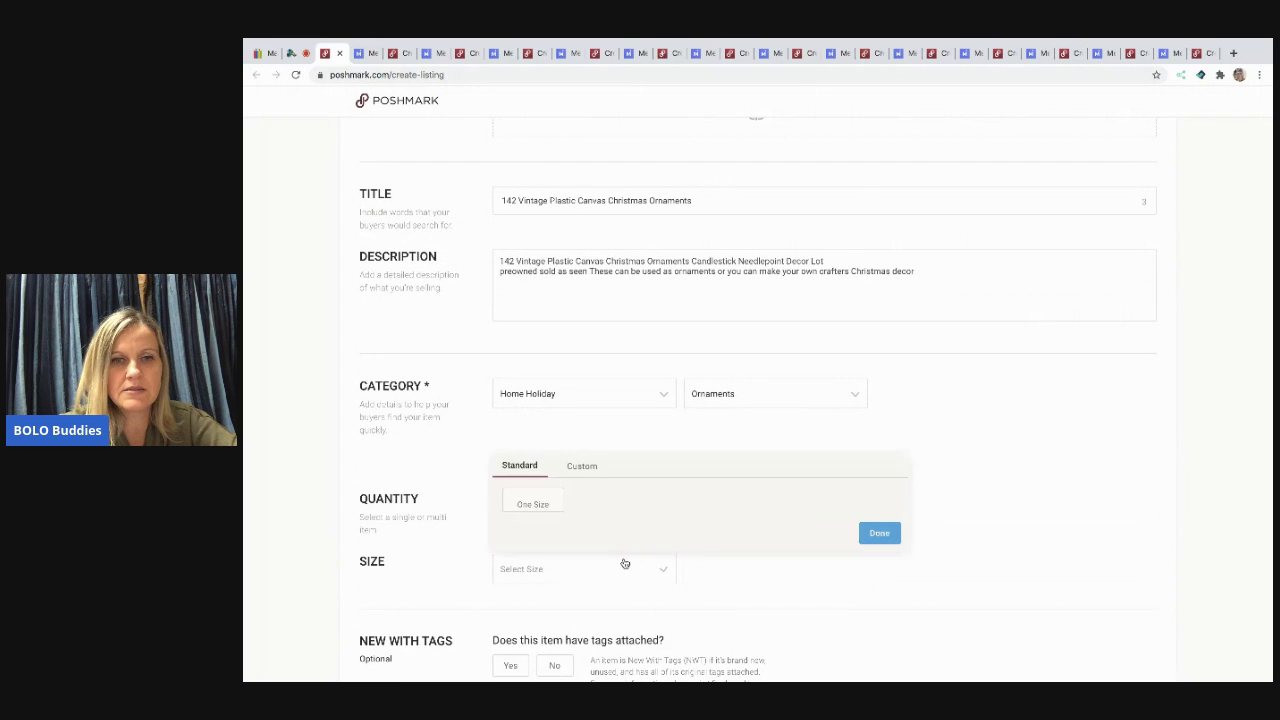
{"action": "left_click", "coordinate": [550, 510]}
{"action": "scroll", "coordinate": [553, 510], "scroll_direction": "down", "scroll_amount": 3}
{"action": "left_click", "coordinate": [553, 520]}
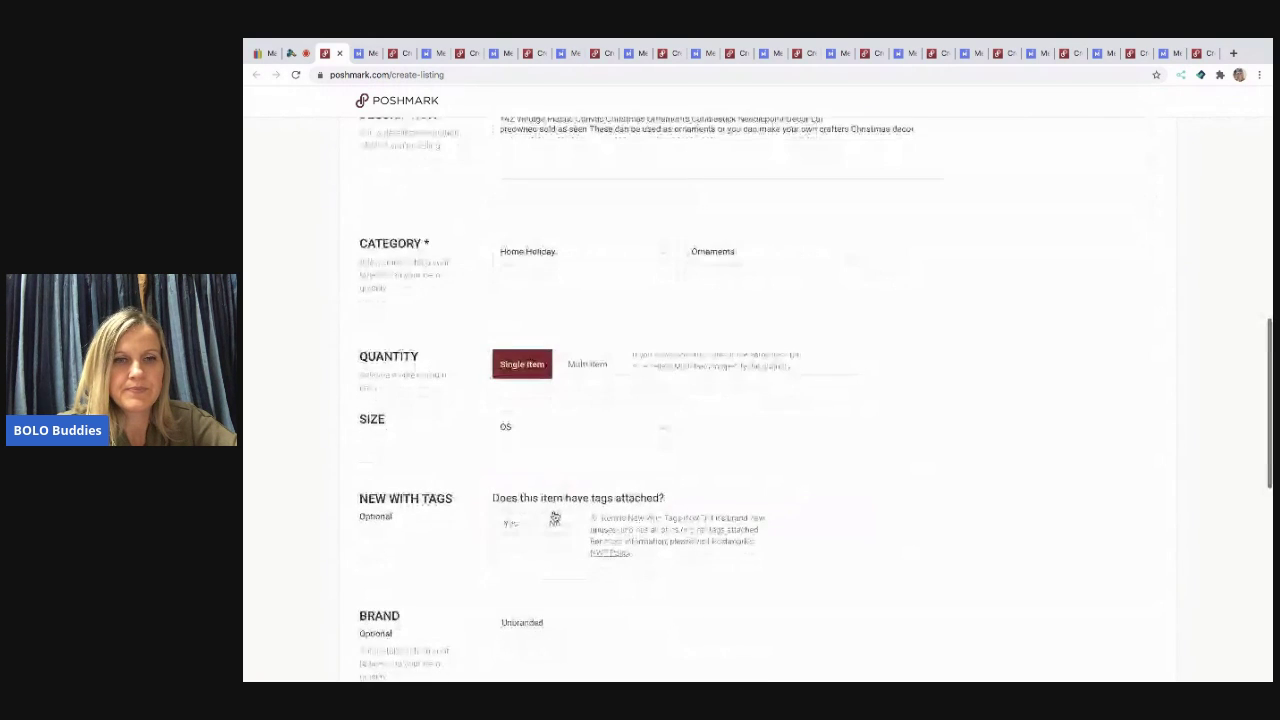
Set the ornaments' original price to 0 and proceed to the sharing options
{"action": "scroll", "coordinate": [553, 513], "scroll_direction": "down", "scroll_amount": 5}
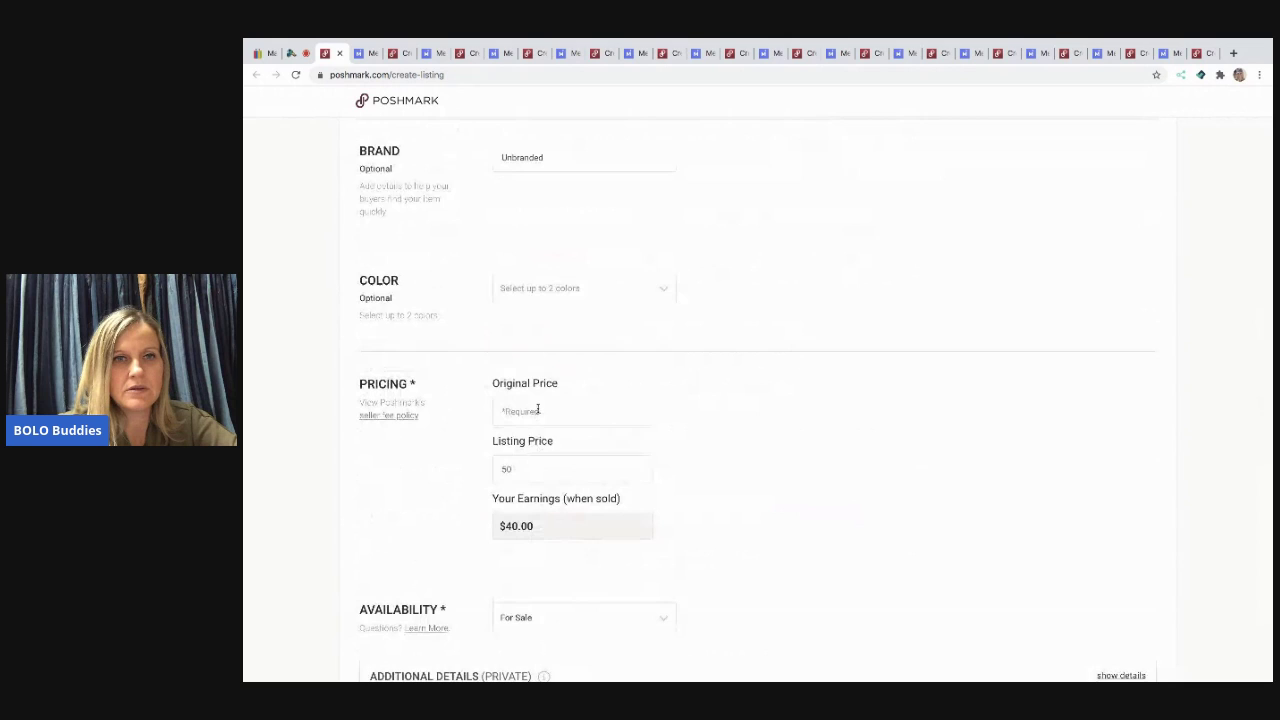
{"action": "type", "text": "0"}
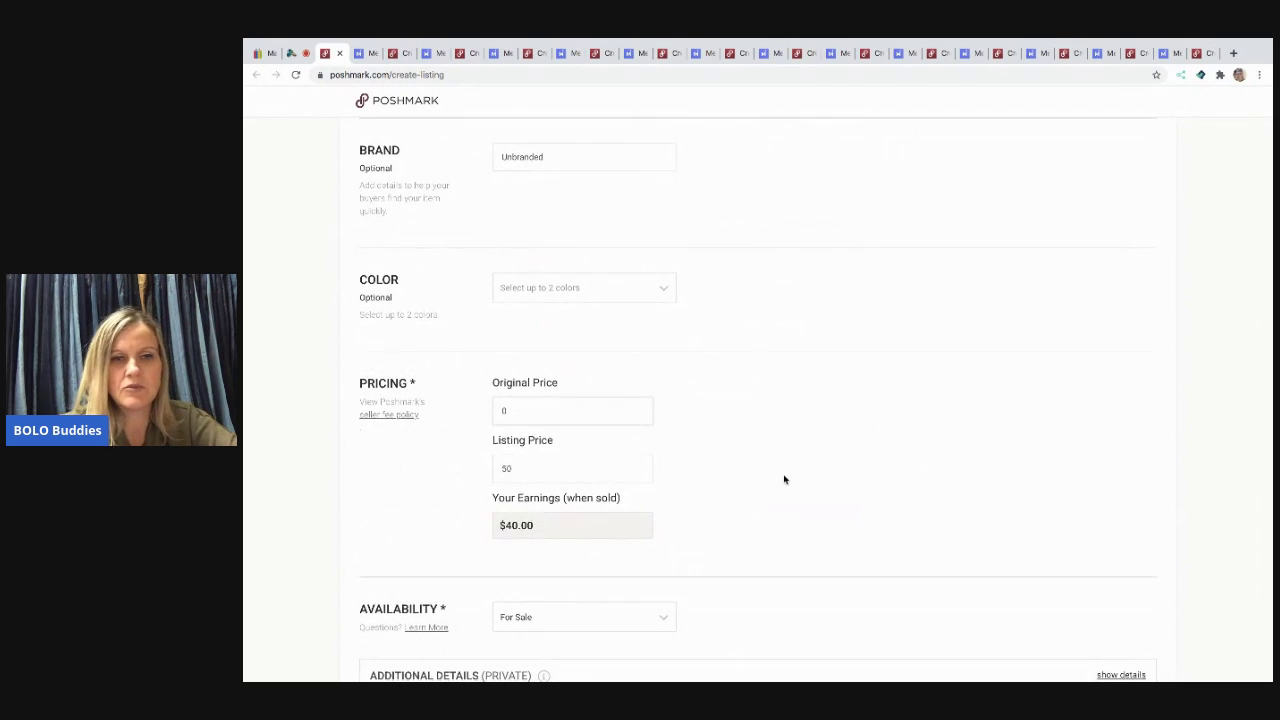
{"action": "scroll", "coordinate": [783, 480], "scroll_direction": "down", "scroll_amount": 2}
{"action": "left_click", "coordinate": [1131, 540]}
Share the ornaments to the Posh Party but not Twitter, list them on Poshmark and close the finished page
{"action": "left_click", "coordinate": [928, 525]}
{"action": "left_click", "coordinate": [931, 443]}
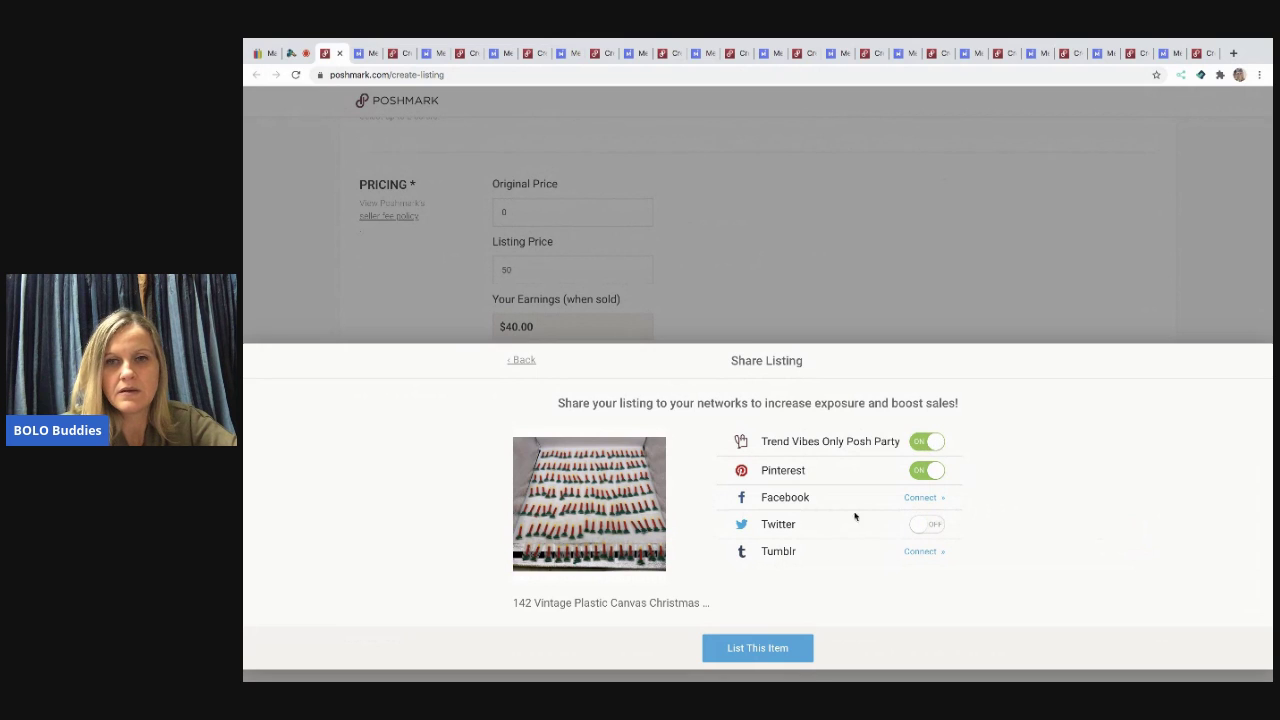
{"action": "left_click", "coordinate": [765, 649]}
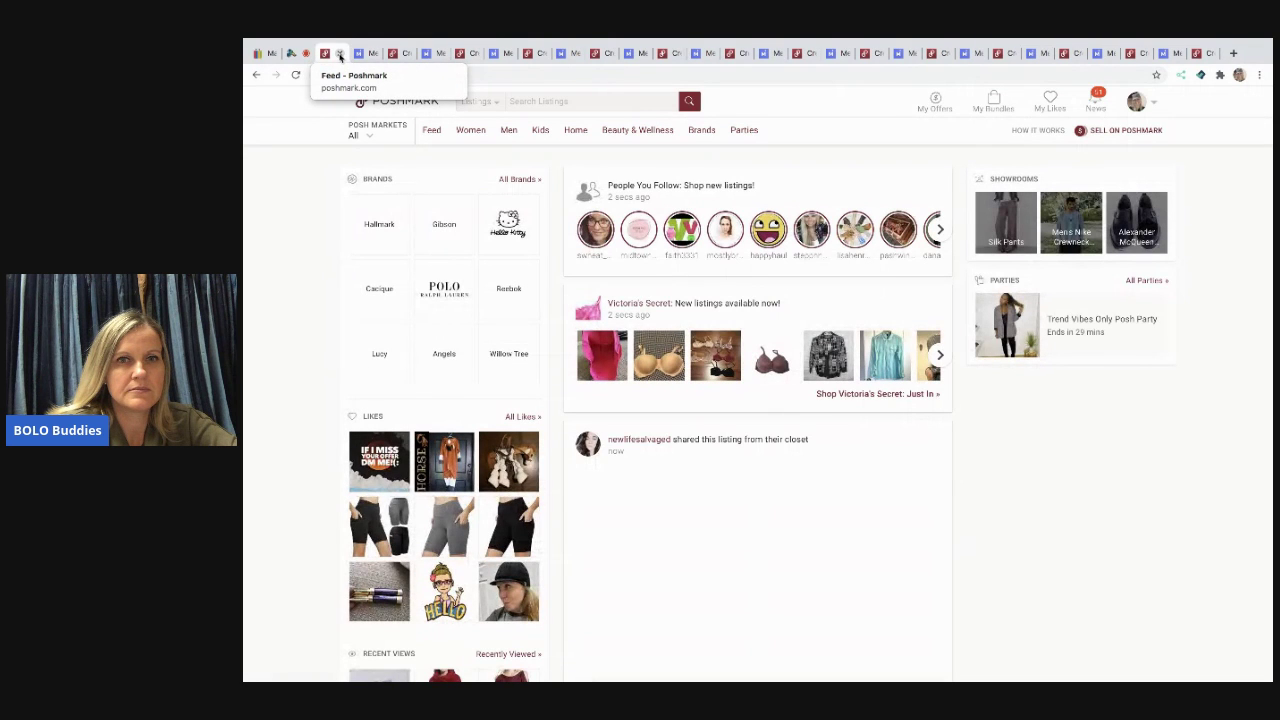
{"action": "left_click", "coordinate": [340, 54]}
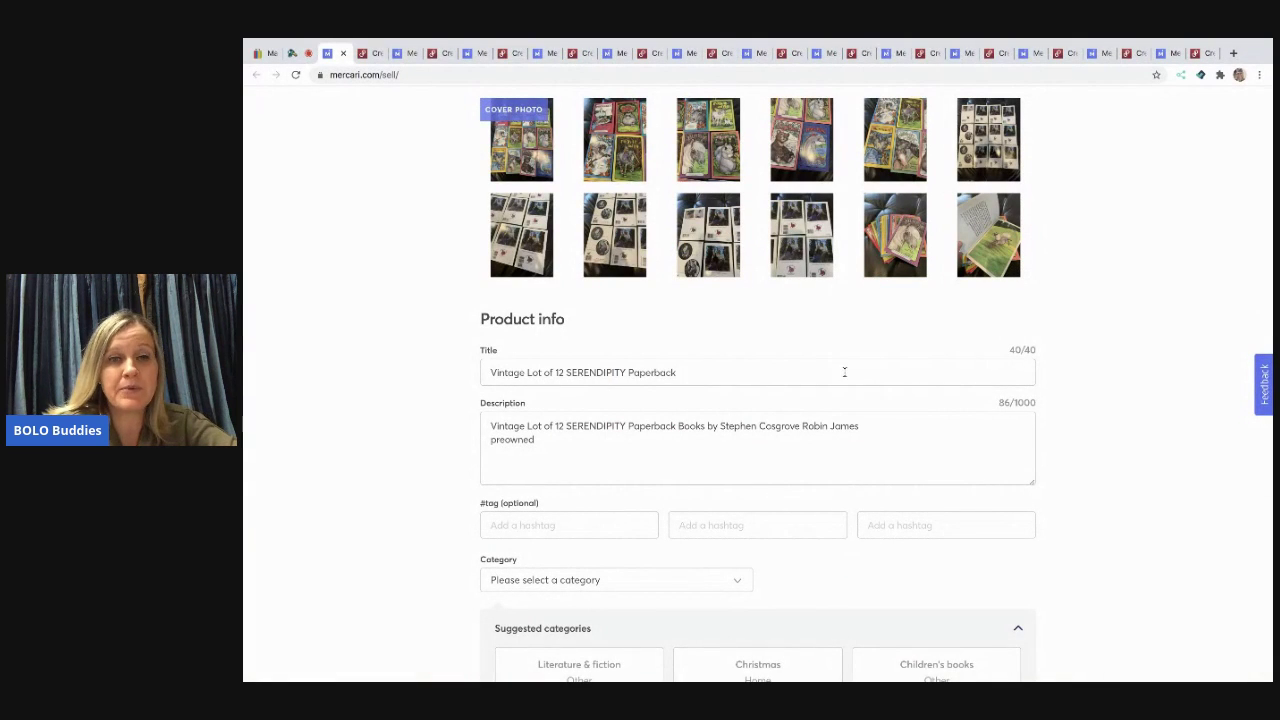
Add the hashtags Vintage, Serendipity and Cosgrove to the Serendipity book lot's Mercari listing
{"action": "left_click", "coordinate": [626, 536]}
{"action": "type", "text": "Vintage"}
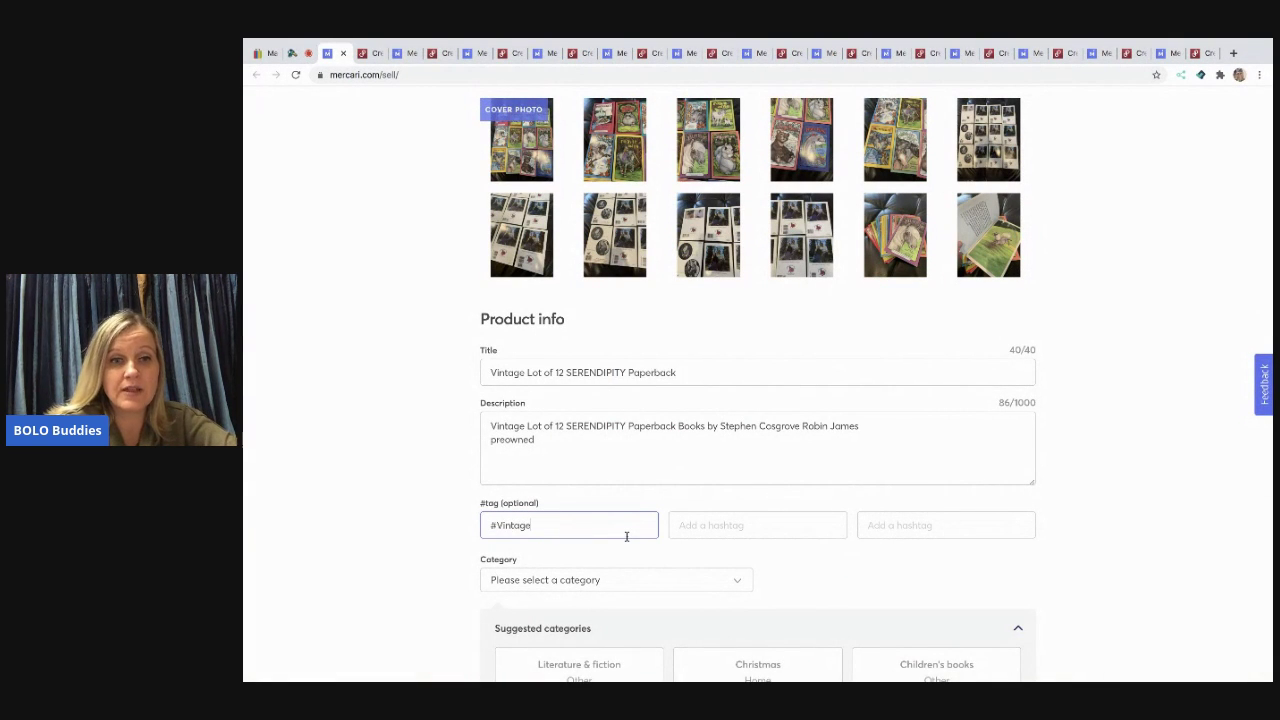
{"action": "key", "text": "Tab"}
{"action": "type", "text": "Ser"}
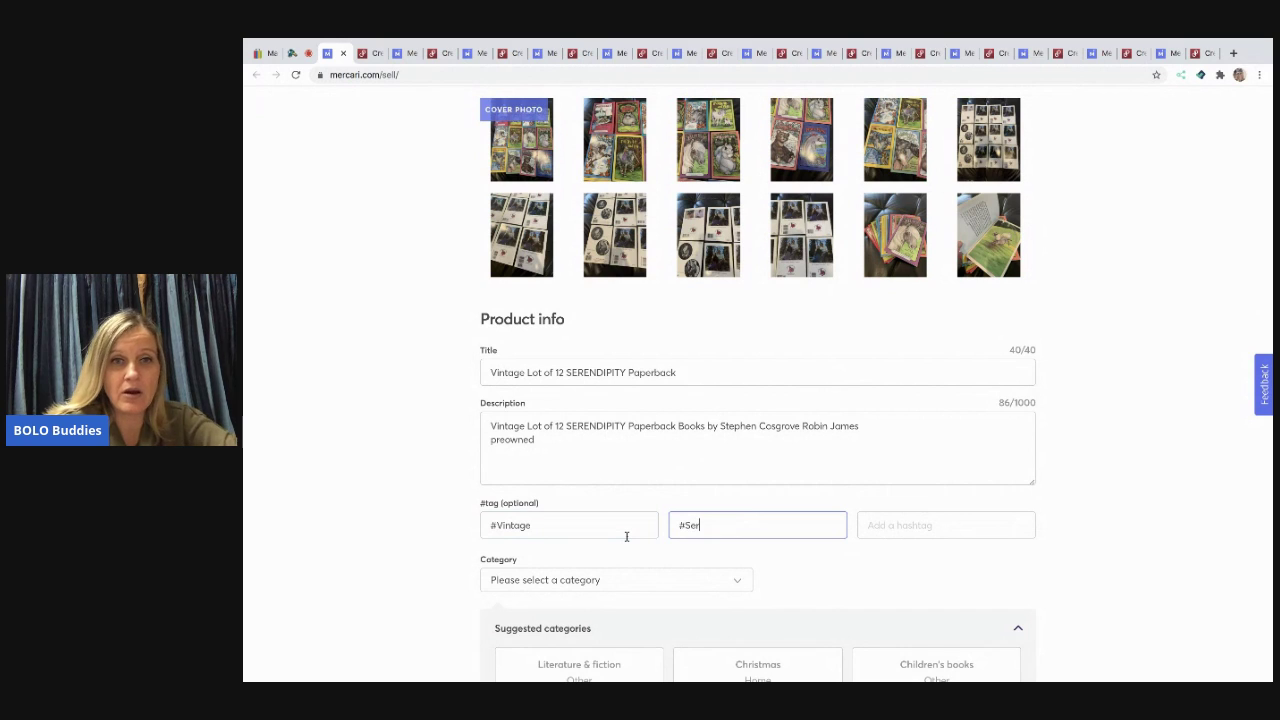
{"action": "type", "text": "endipity"}
{"action": "key", "text": "Tab"}
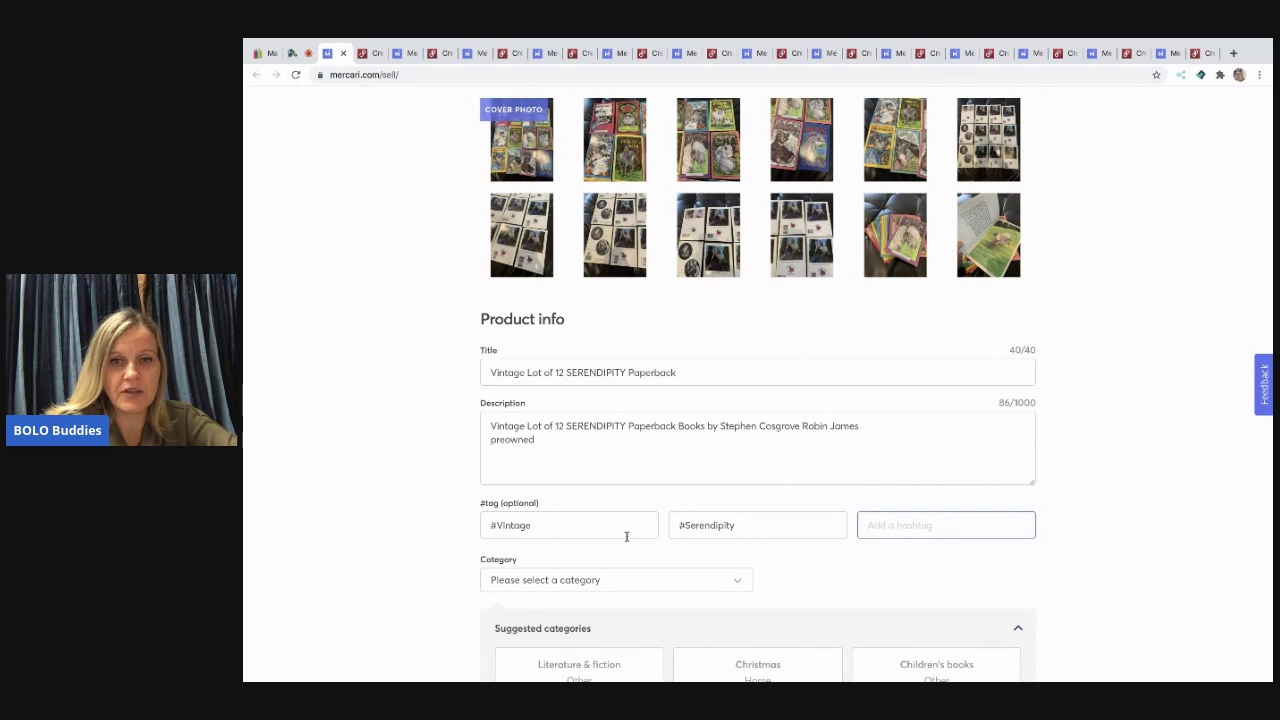
{"action": "type", "text": "C"}
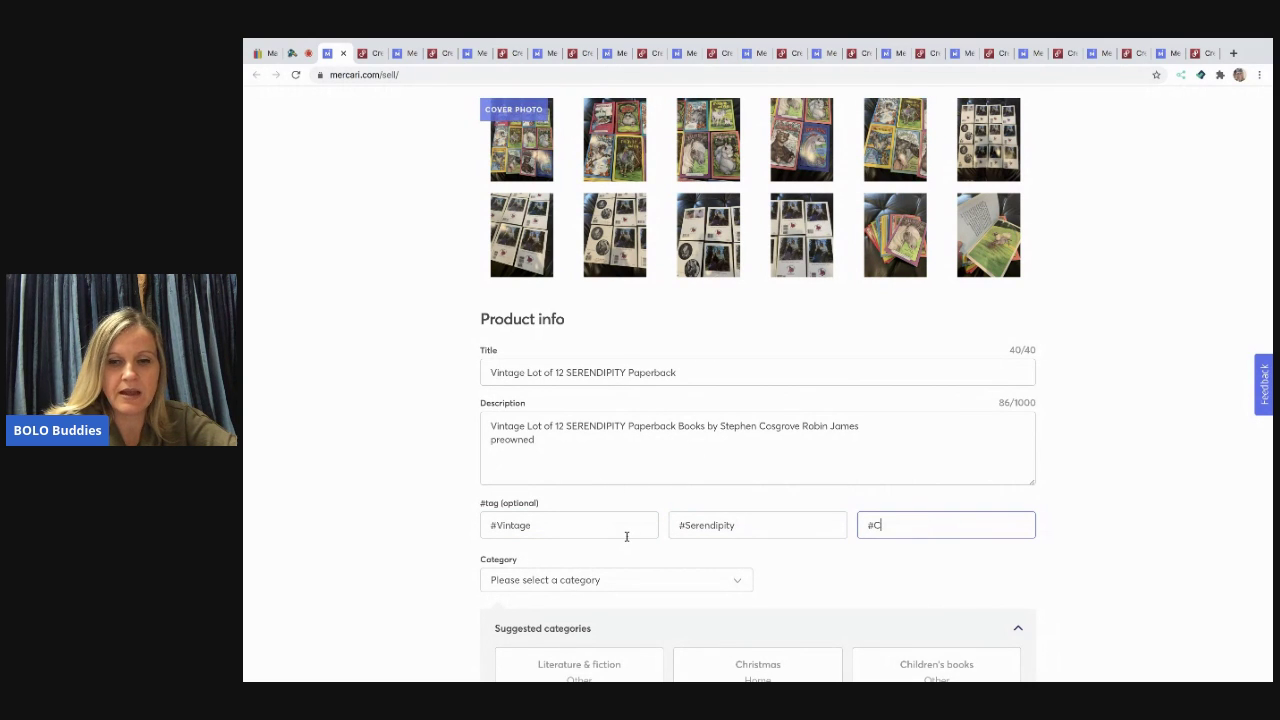
{"action": "type", "text": "osgrove"}
Fill in the book lot's details with the suggested category Children's books, No brand/Not sure and condition Good
{"action": "scroll", "coordinate": [626, 536], "scroll_direction": "down", "scroll_amount": 3}
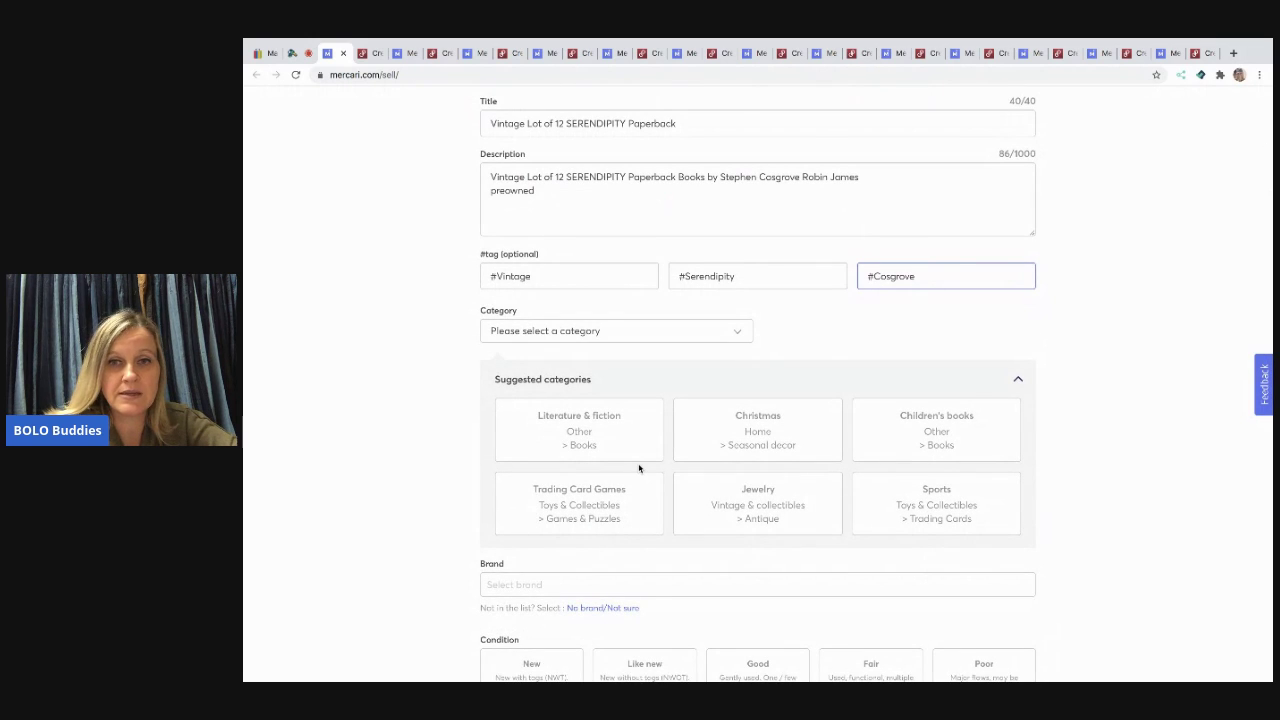
{"action": "left_click", "coordinate": [910, 431]}
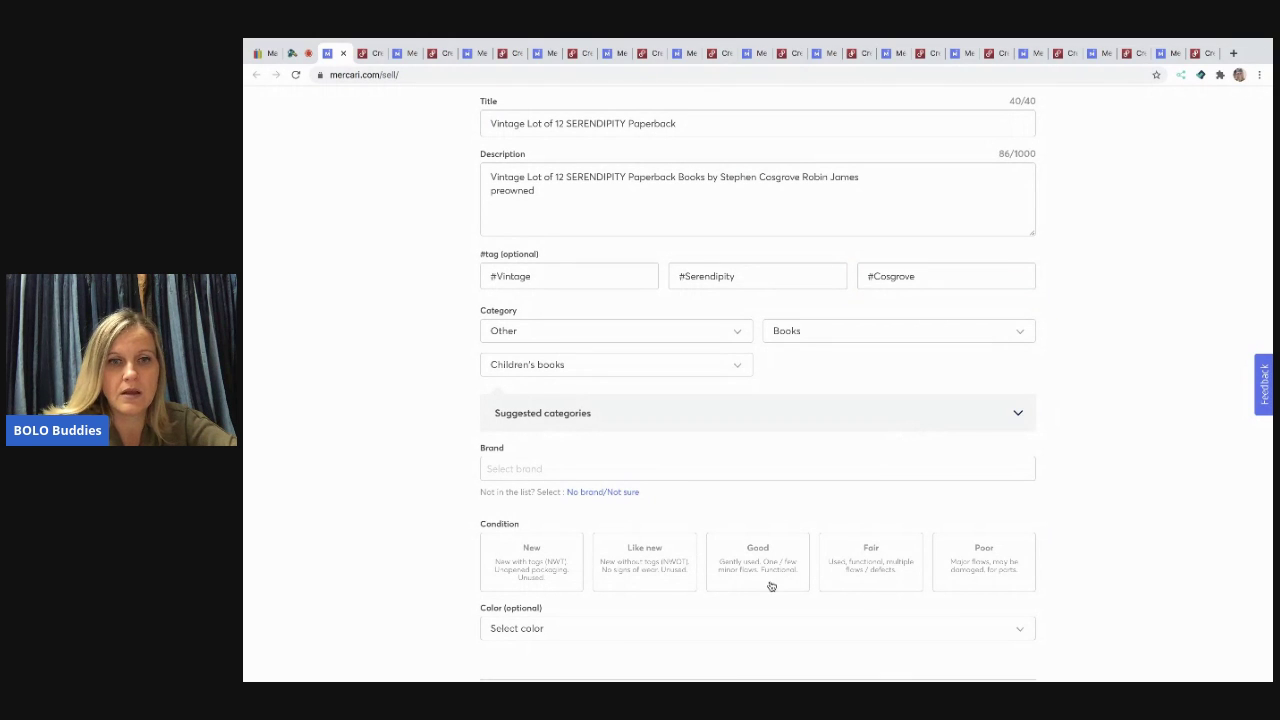
{"action": "scroll", "coordinate": [743, 577], "scroll_direction": "down", "scroll_amount": 4}
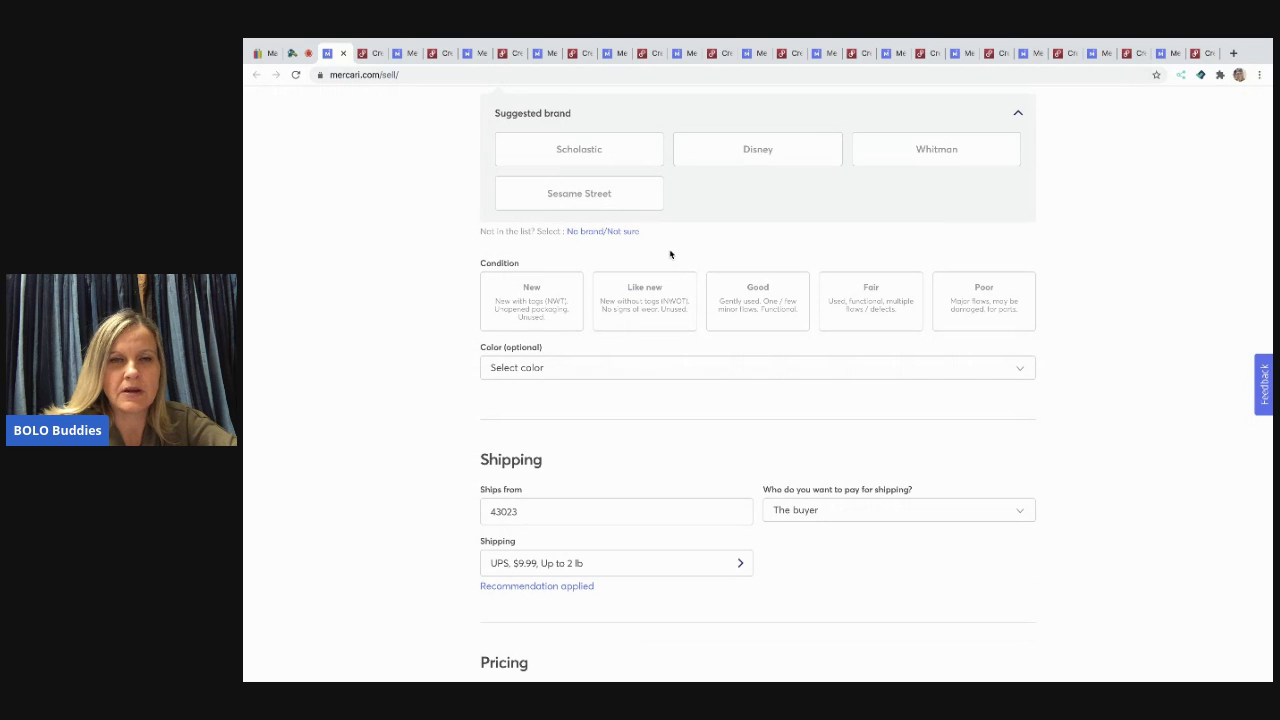
{"action": "left_click", "coordinate": [605, 233]}
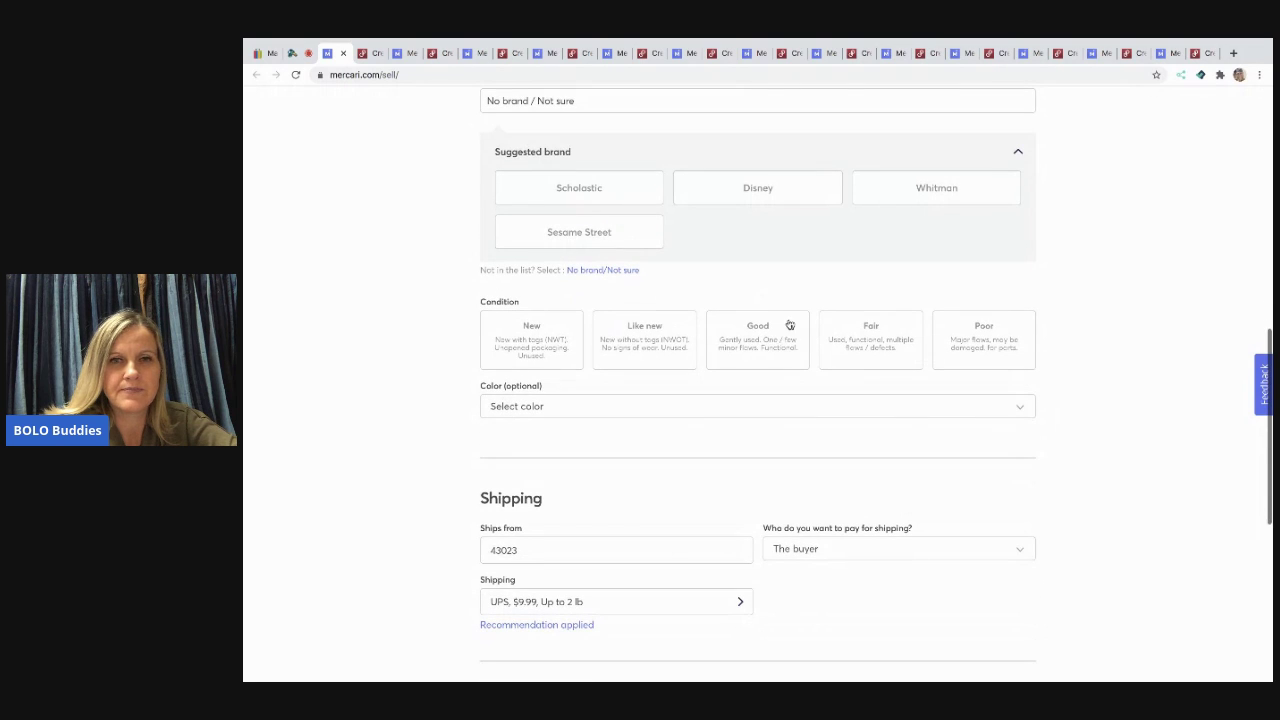
{"action": "left_click", "coordinate": [773, 347]}
Set the book lot's shipping payer to I'll pay and the shipping method to Ship on your own
{"action": "left_click", "coordinate": [775, 552]}
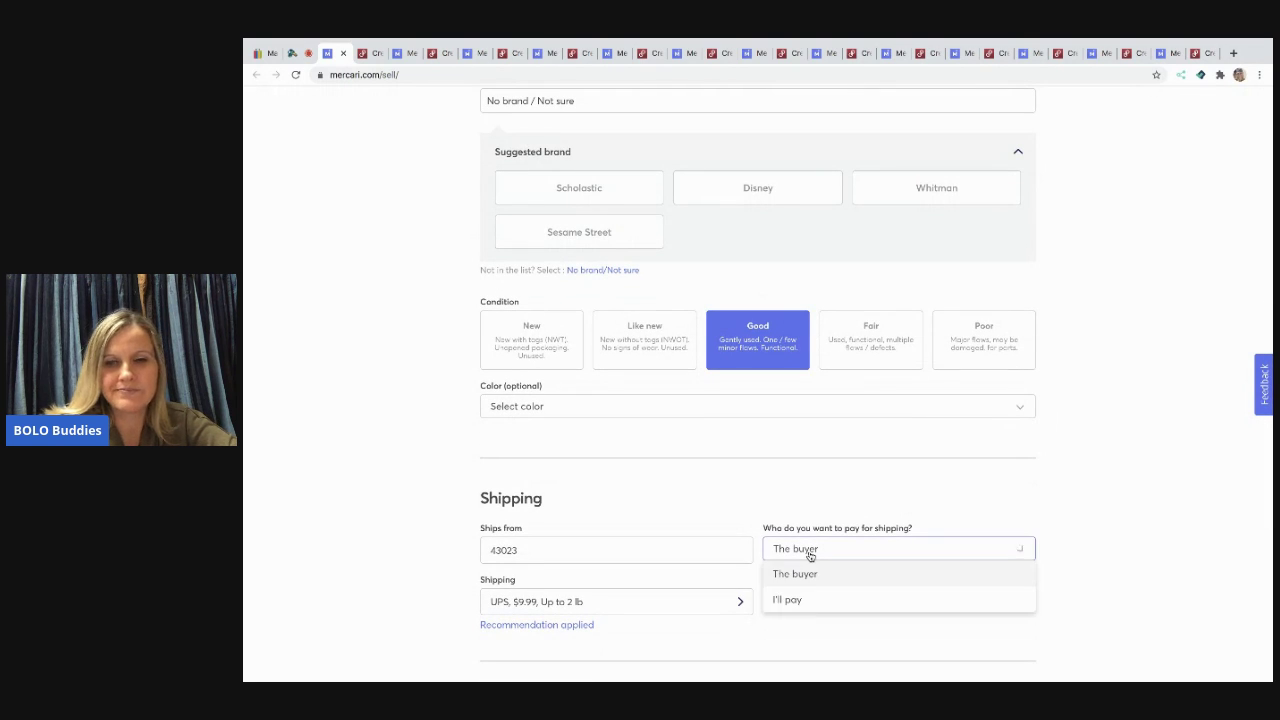
{"action": "left_click", "coordinate": [798, 597]}
{"action": "left_click", "coordinate": [706, 602]}
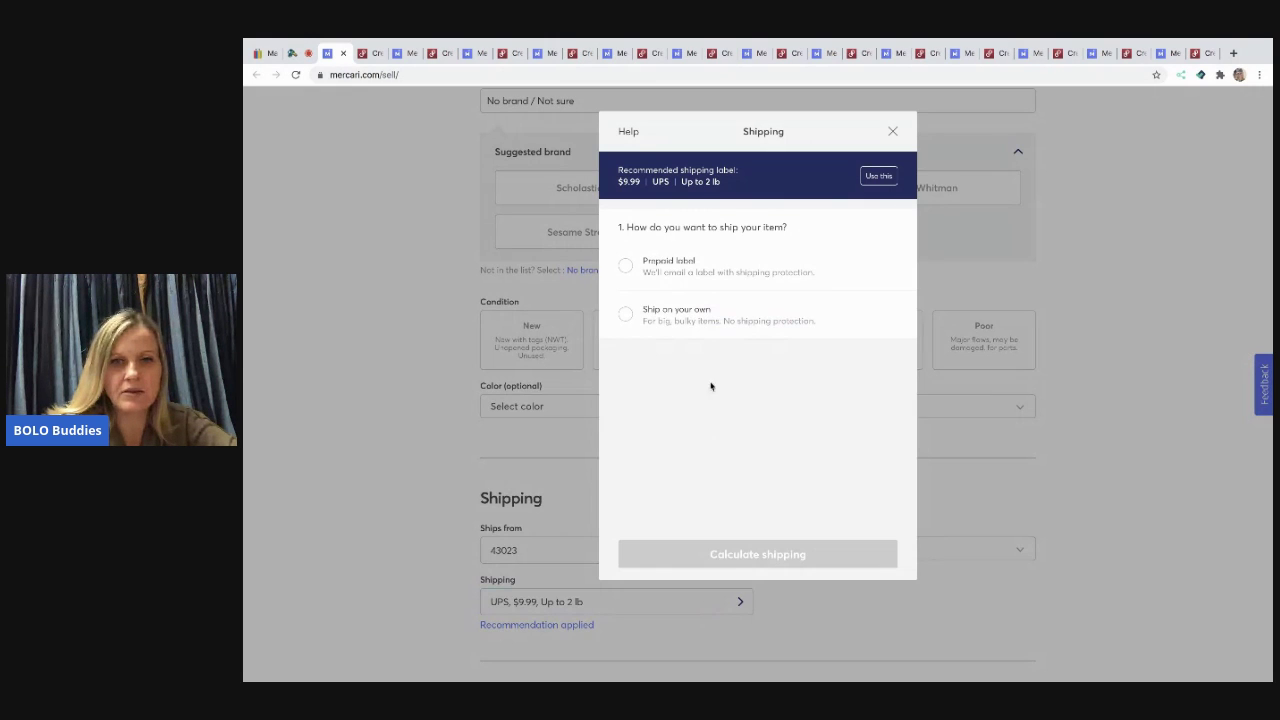
{"action": "left_click", "coordinate": [706, 318]}
{"action": "right_click", "coordinate": [766, 560]}
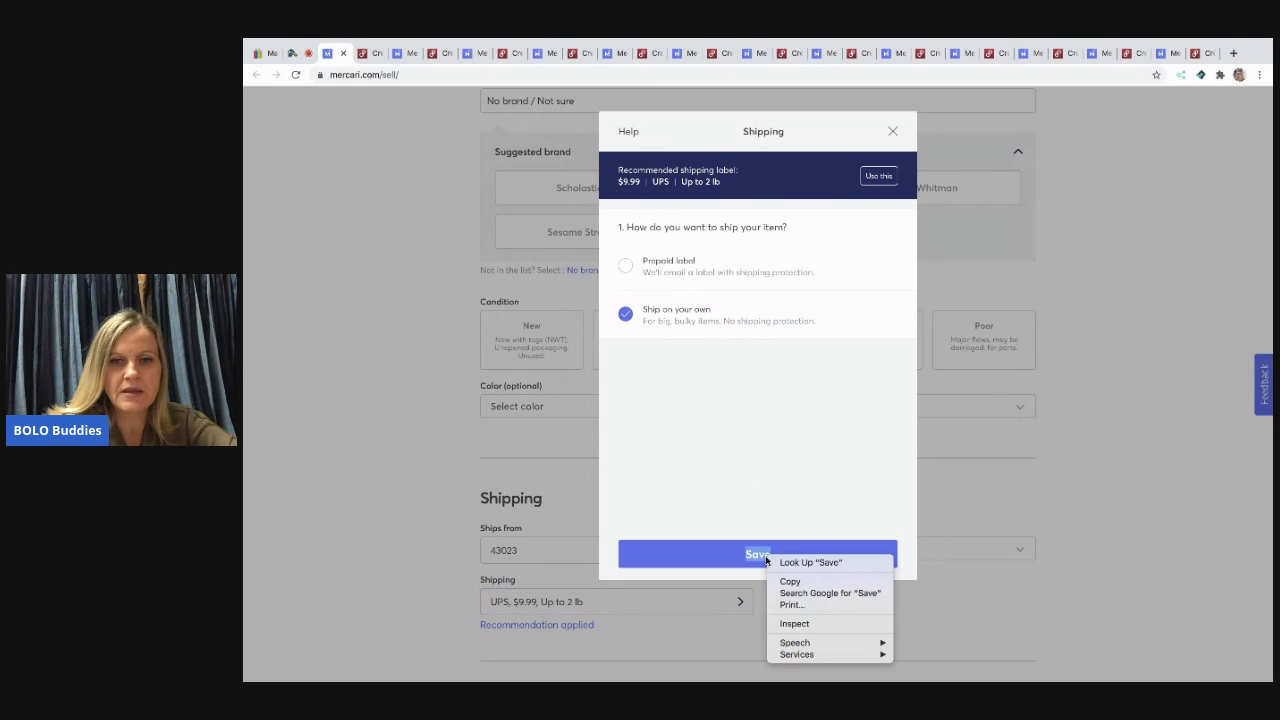
{"action": "left_click", "coordinate": [741, 556]}
{"action": "left_click", "coordinate": [740, 555]}
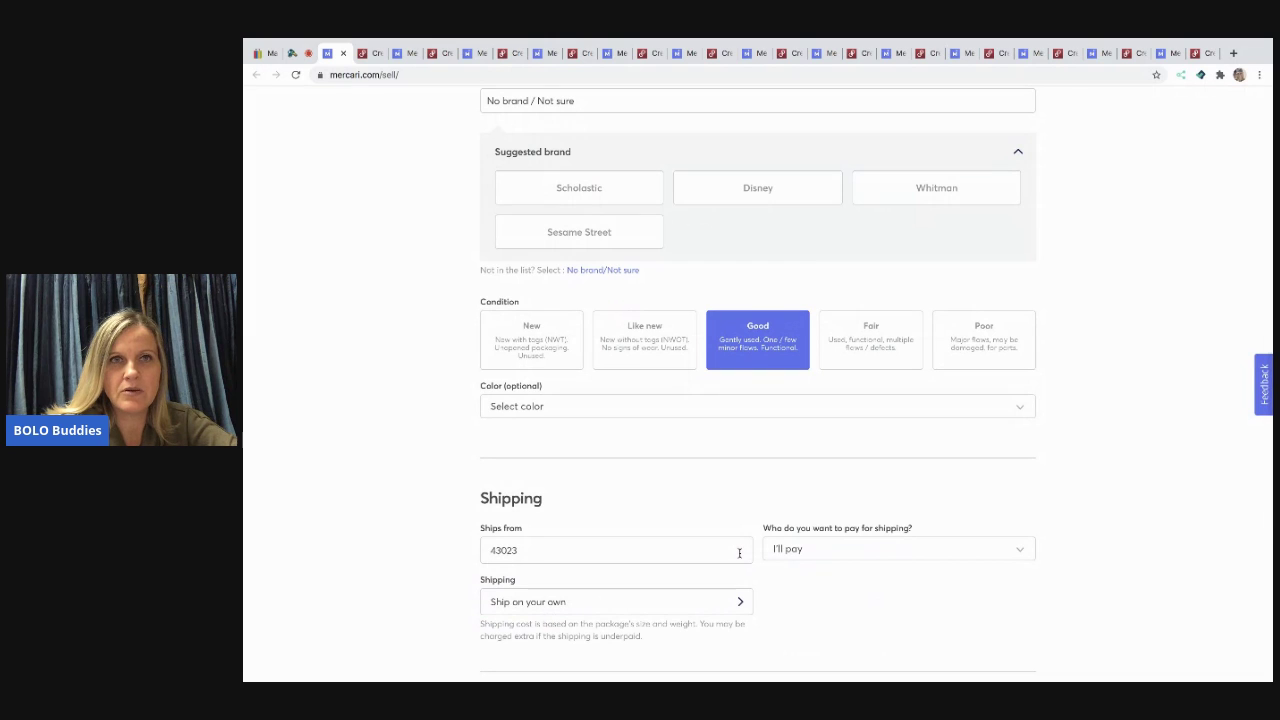
{"action": "scroll", "coordinate": [749, 545], "scroll_direction": "down", "scroll_amount": 1}
{"action": "left_click", "coordinate": [805, 488]}
{"action": "left_click", "coordinate": [790, 536]}
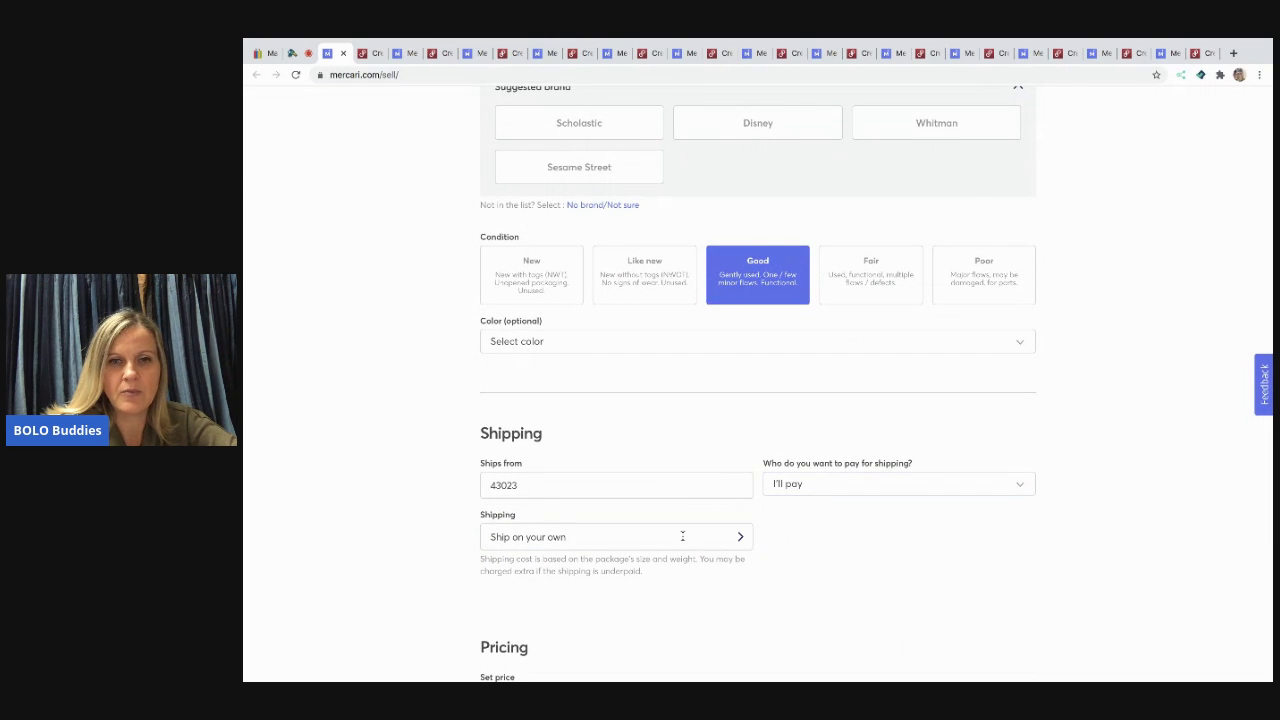
{"action": "left_click", "coordinate": [682, 536]}
{"action": "left_click", "coordinate": [747, 556]}
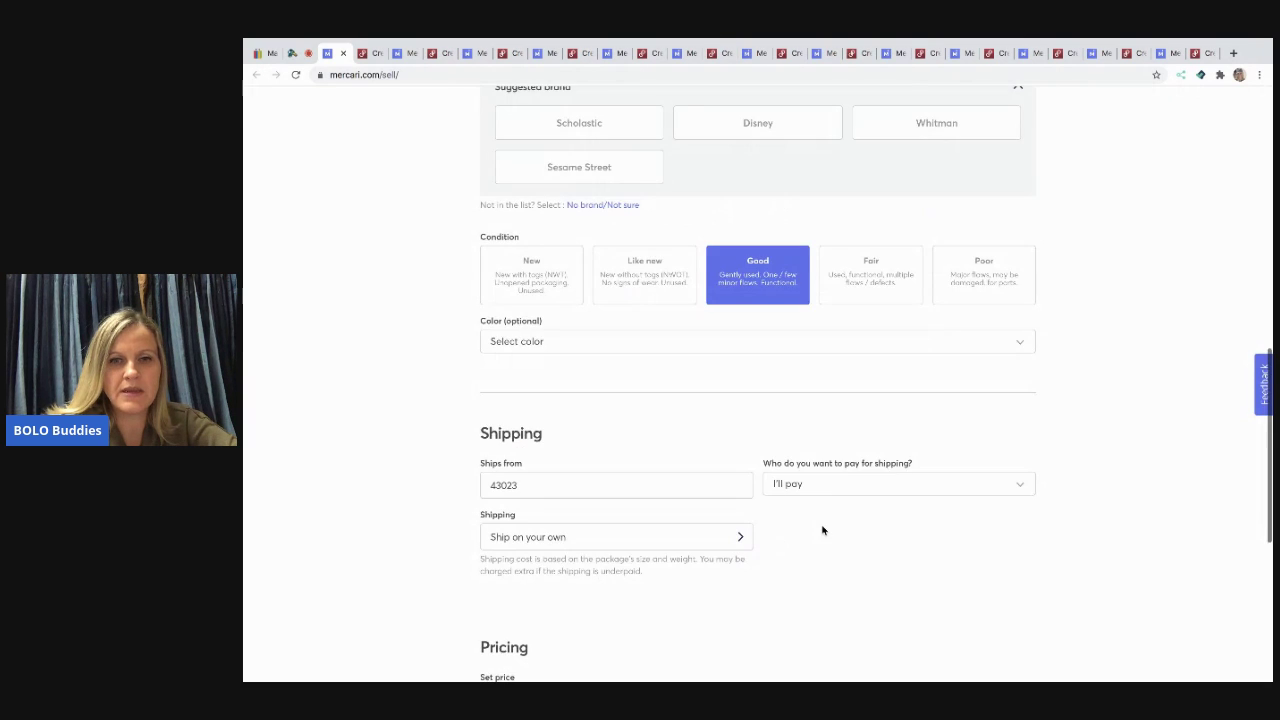
Set the Serendipity book lot's Mercari price to 150
{"action": "scroll", "coordinate": [820, 526], "scroll_direction": "down", "scroll_amount": 3}
{"action": "left_click", "coordinate": [744, 414]}
{"action": "key", "text": "BackSpace"}
{"action": "key", "text": "BackSpace"}
{"action": "key", "text": "BackSpace"}
{"action": "type", "text": "150"}
Turn Smart pricing off for the book lot, list it on Mercari and close the finished page
{"action": "left_click", "coordinate": [993, 518]}
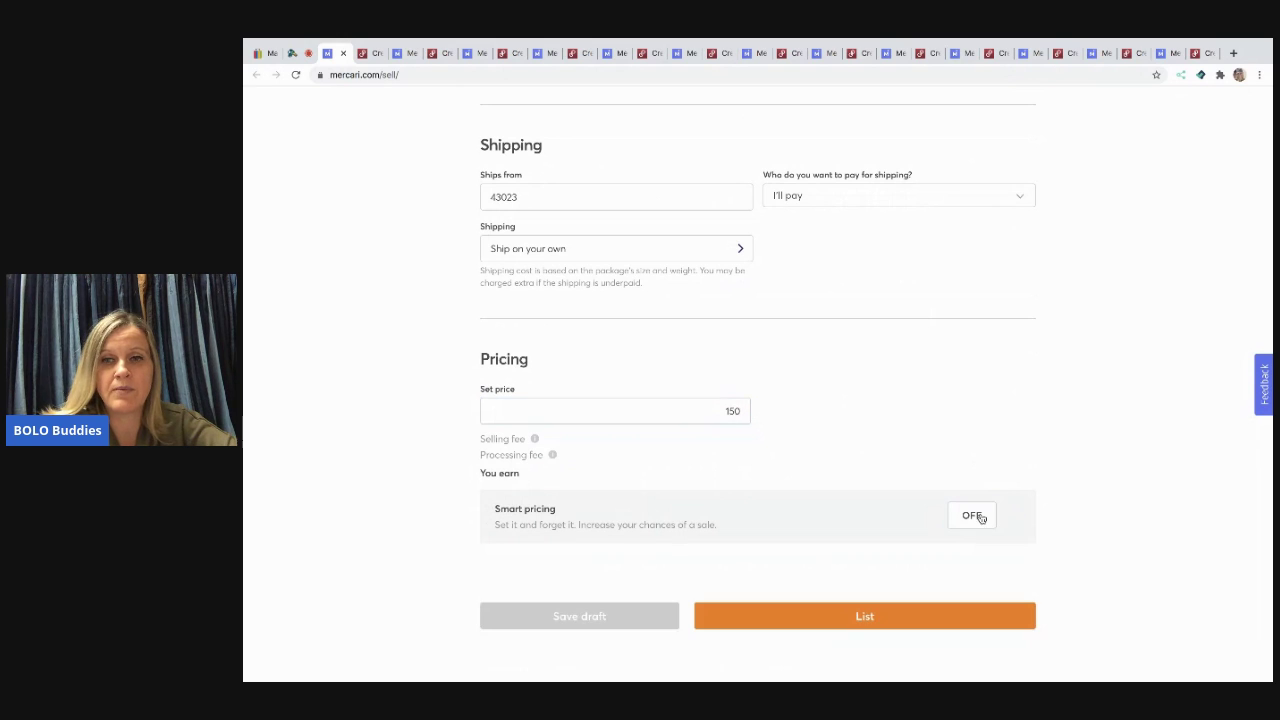
{"action": "left_click", "coordinate": [851, 618]}
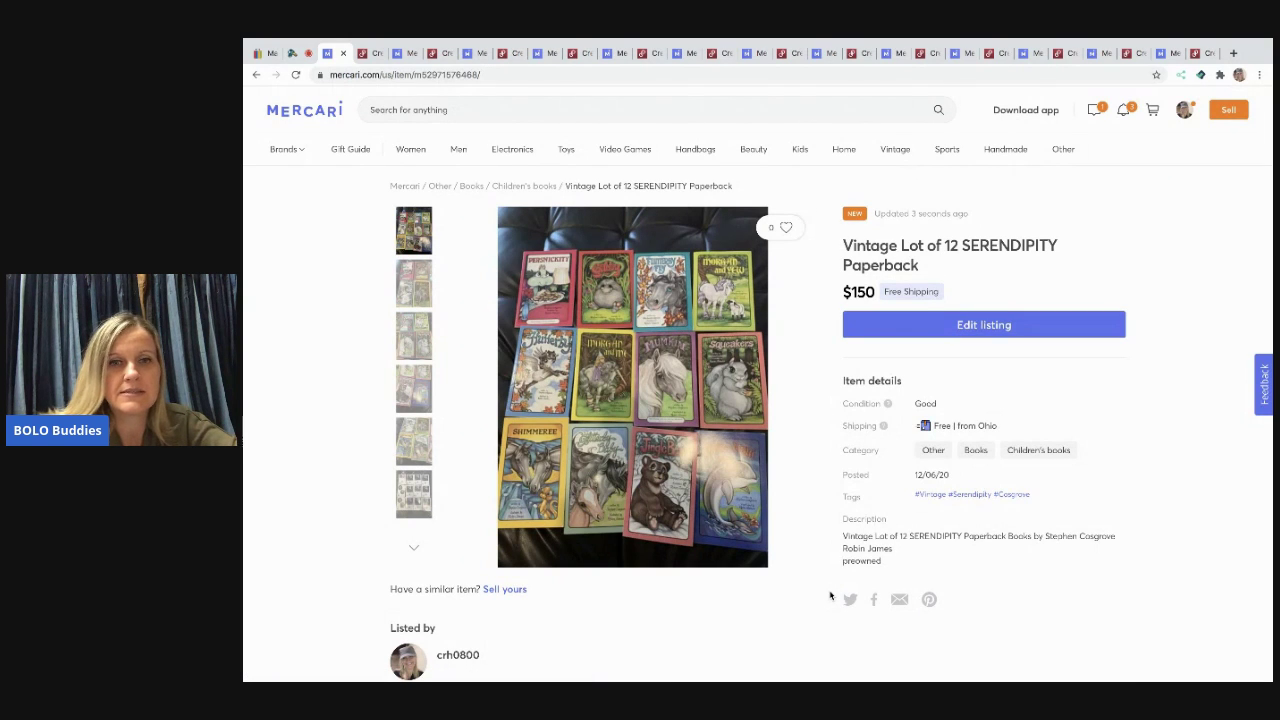
{"action": "left_click", "coordinate": [342, 55]}
Shorten the book lot's Poshmark title to "Vintage Lot of 12 SERENDIPITY Paperback Books"
{"action": "scroll", "coordinate": [493, 295], "scroll_direction": "down", "scroll_amount": 4}
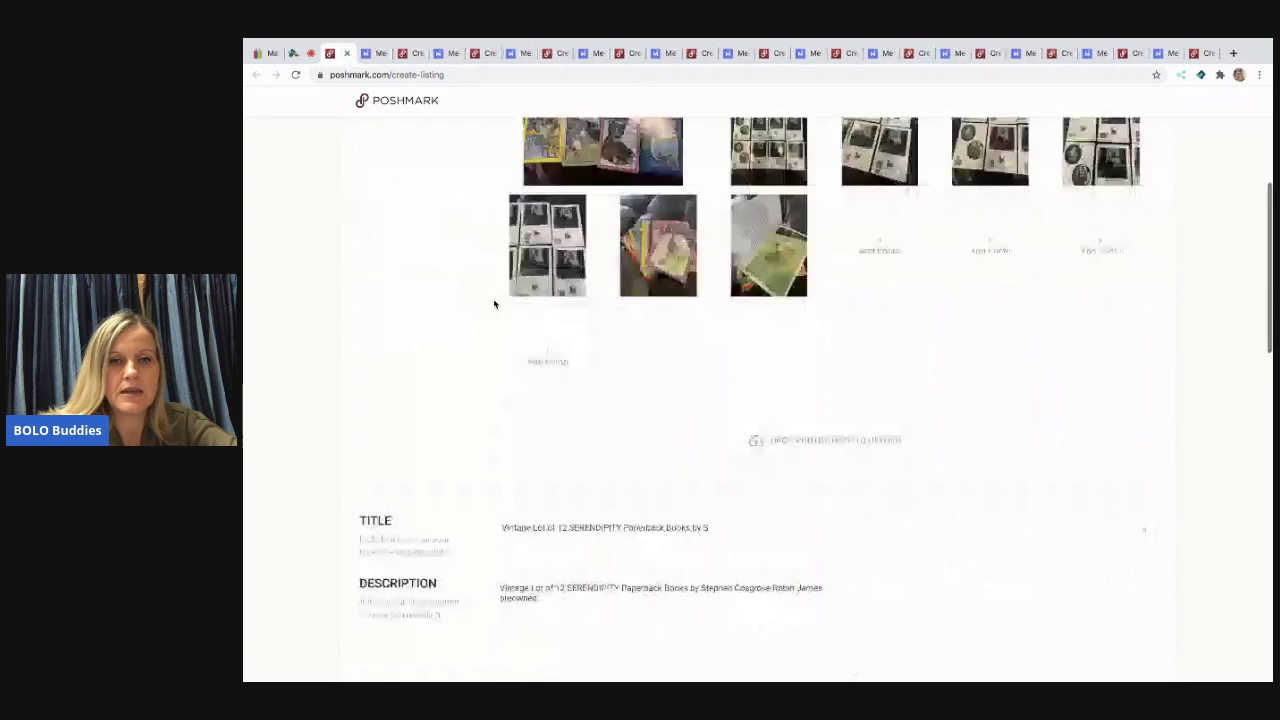
{"action": "left_click", "coordinate": [709, 475]}
{"action": "key", "text": "BackSpace"}
Categorize the book lot on Poshmark as Kids Toys with the Learning Toys subcategory
{"action": "scroll", "coordinate": [689, 474], "scroll_direction": "down", "scroll_amount": 5}
{"action": "left_click", "coordinate": [664, 418]}
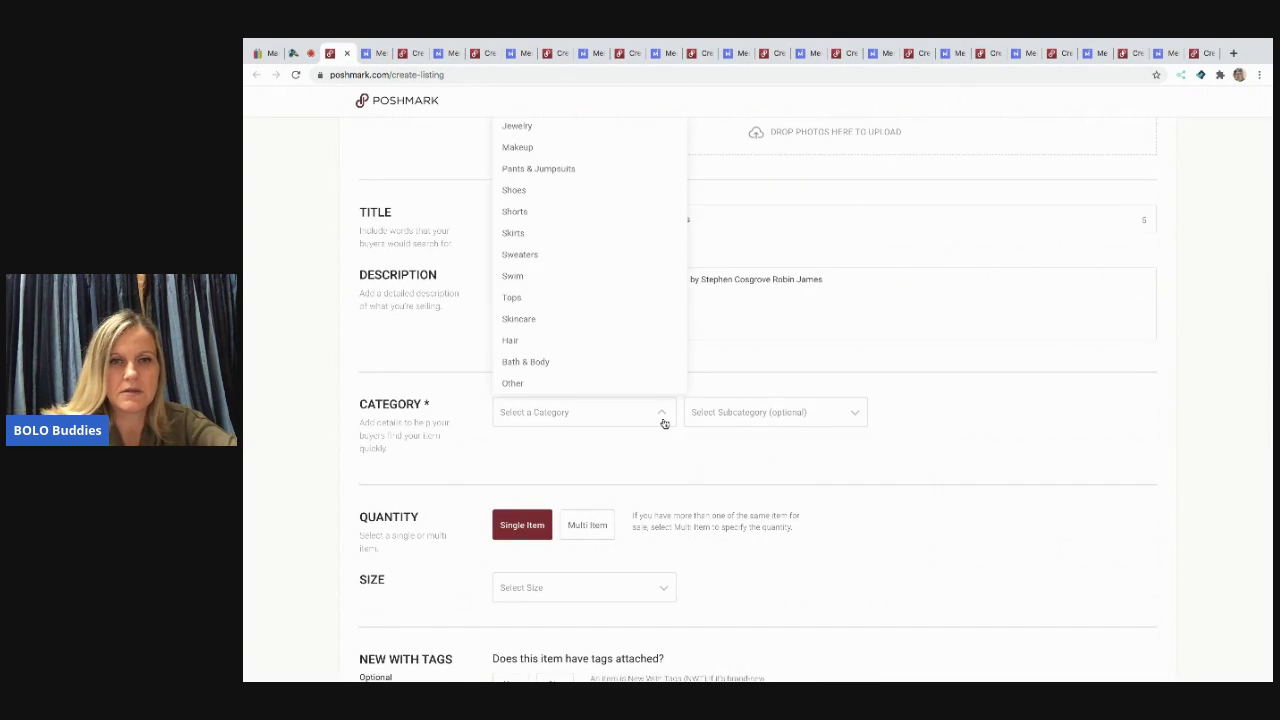
{"action": "scroll", "coordinate": [664, 423], "scroll_direction": "up", "scroll_amount": 2}
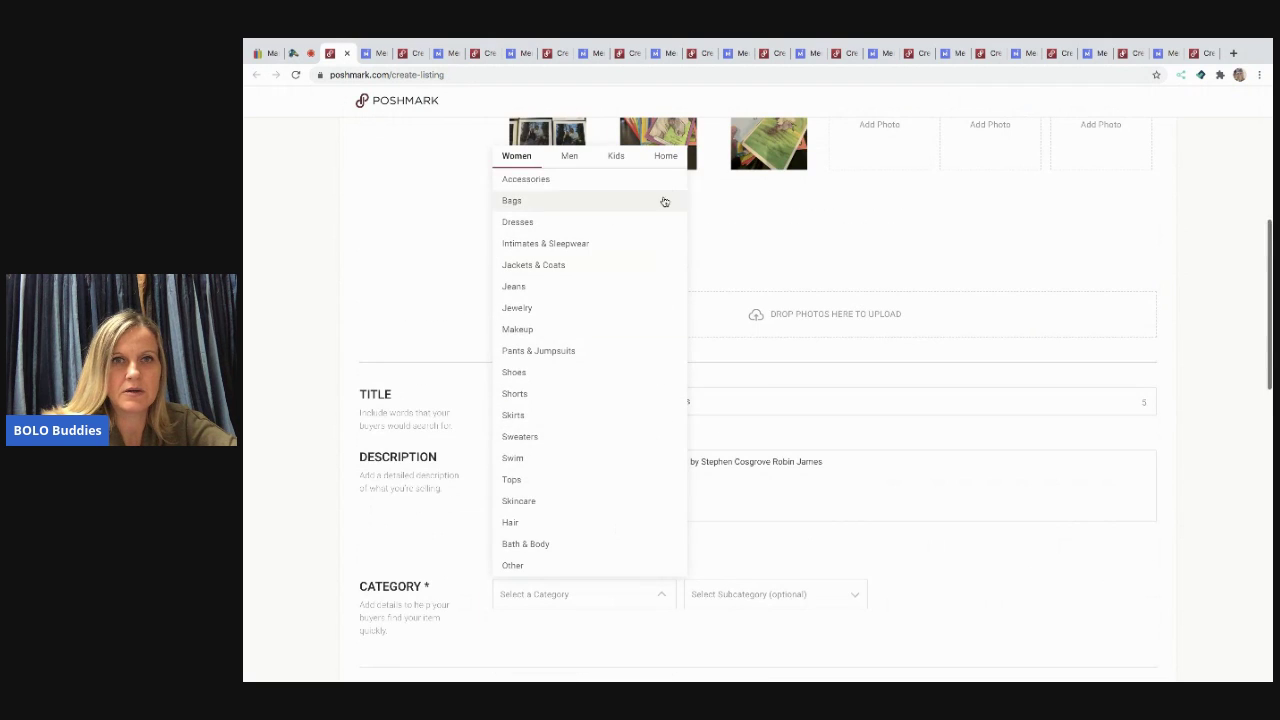
{"action": "left_click", "coordinate": [614, 163]}
{"action": "left_click", "coordinate": [551, 543]}
{"action": "scroll", "coordinate": [782, 433], "scroll_direction": "down", "scroll_amount": 1}
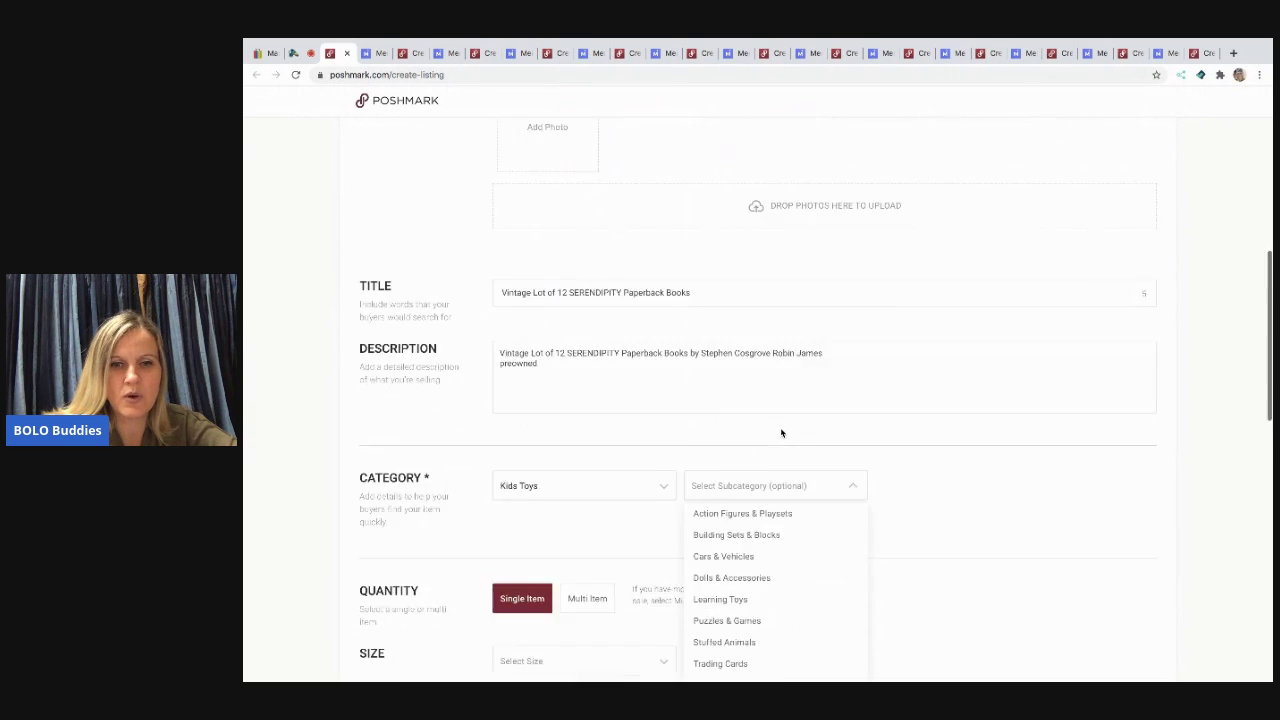
{"action": "scroll", "coordinate": [770, 460], "scroll_direction": "down", "scroll_amount": 1}
{"action": "left_click", "coordinate": [746, 490]}
Set the book lot's size to One Size for Girls and mark it as not having tags attached
{"action": "left_click", "coordinate": [662, 548]}
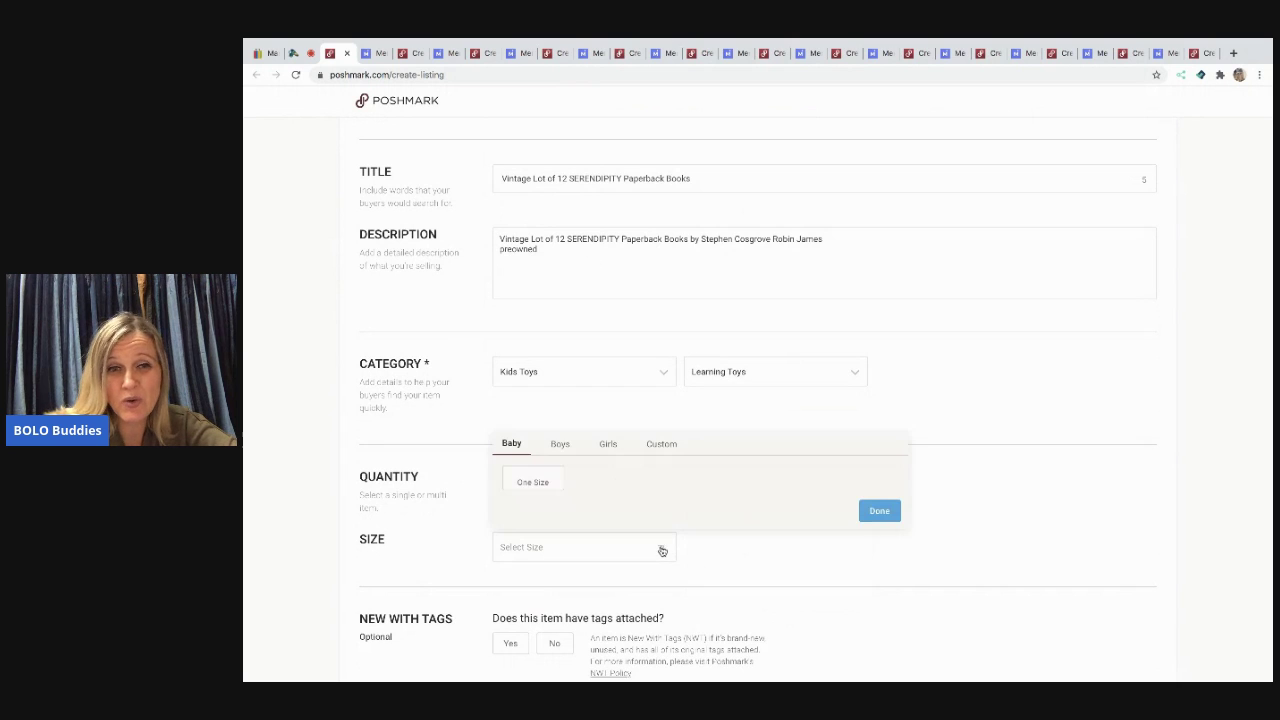
{"action": "left_click", "coordinate": [602, 448]}
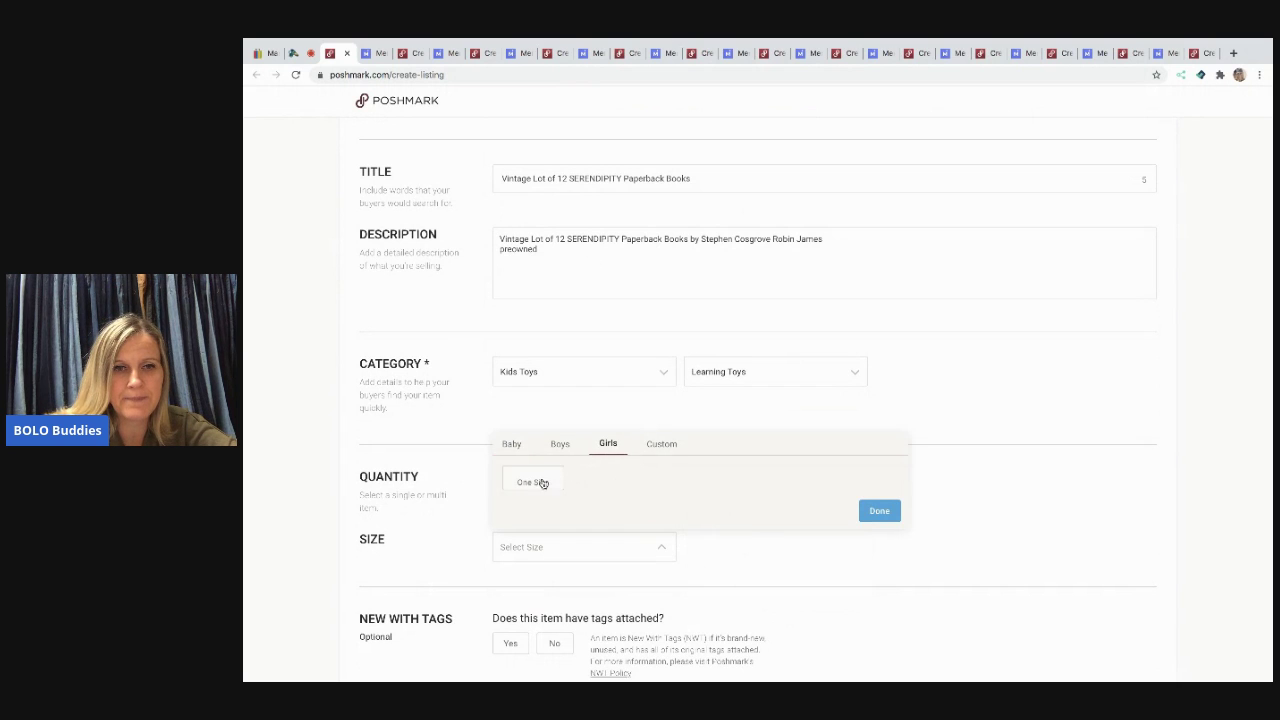
{"action": "left_click", "coordinate": [541, 483]}
{"action": "scroll", "coordinate": [543, 480], "scroll_direction": "down", "scroll_amount": 2}
{"action": "left_click", "coordinate": [549, 476]}
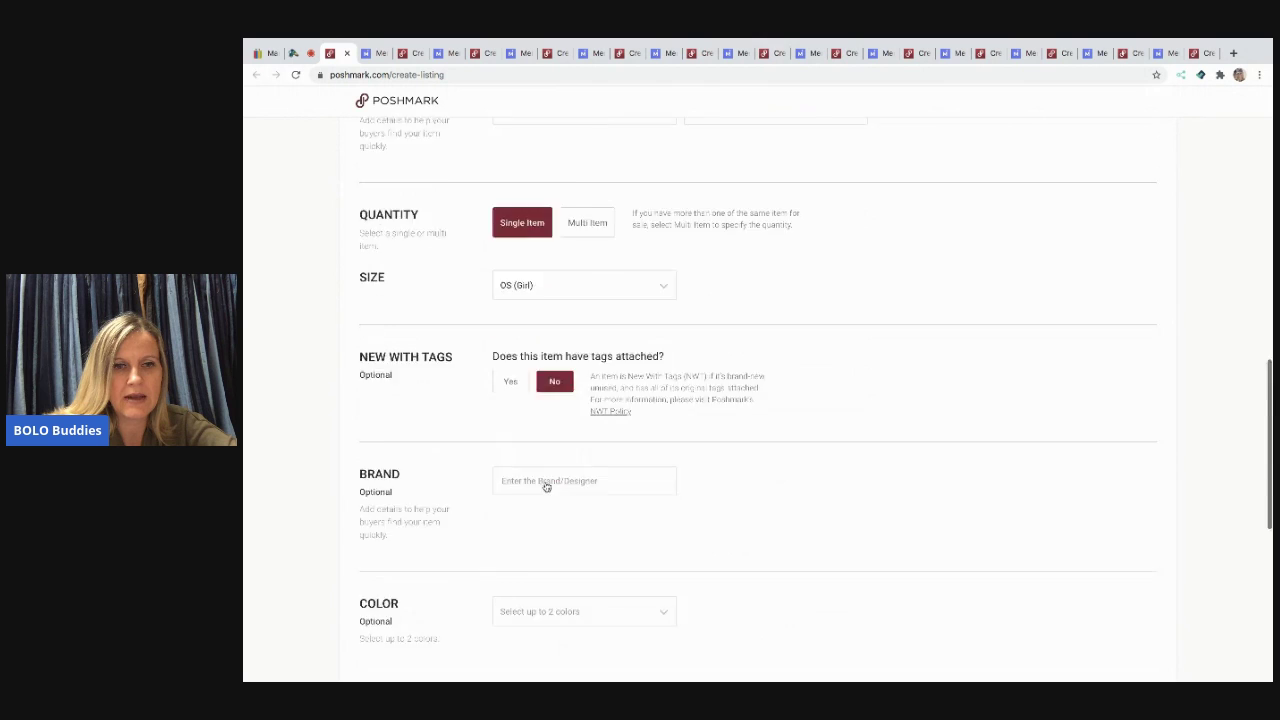
Set the book lot's Poshmark original price to 0 and its listing price to 150
{"action": "scroll", "coordinate": [546, 487], "scroll_direction": "down", "scroll_amount": 3}
{"action": "left_click", "coordinate": [537, 518]}
{"action": "type", "text": "0"}
{"action": "key", "text": "Tab"}
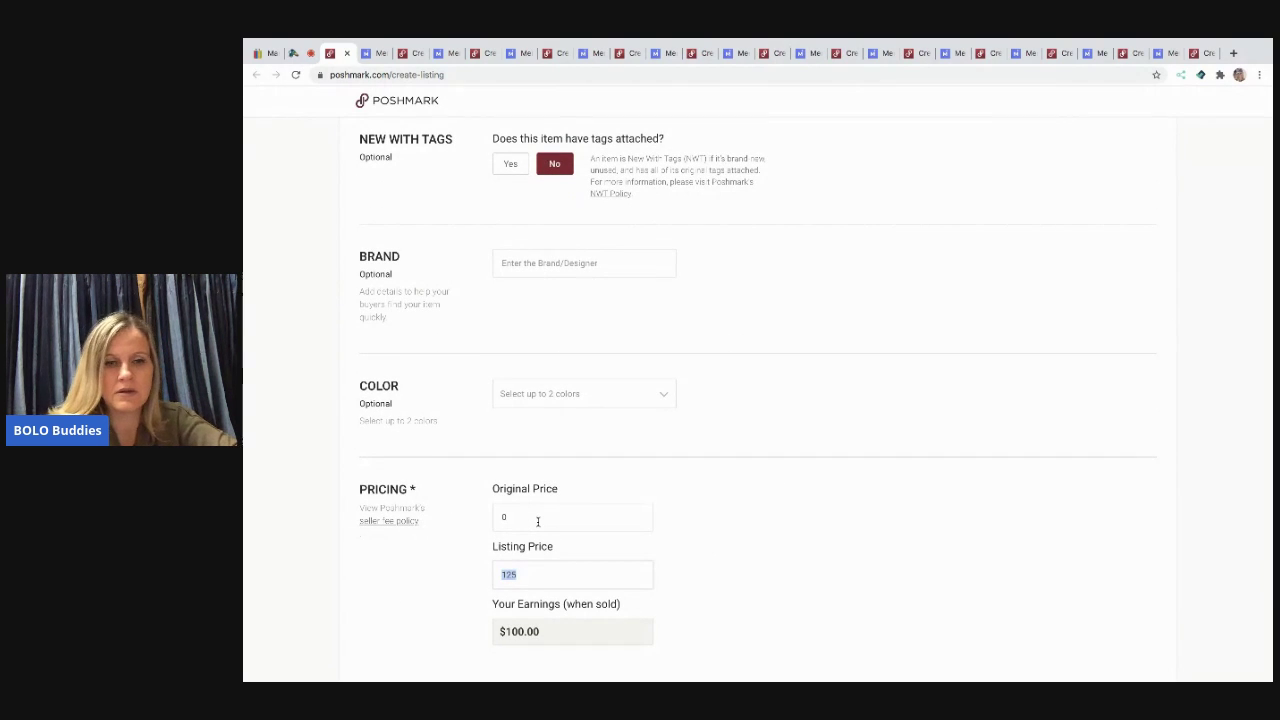
{"action": "type", "text": "150"}
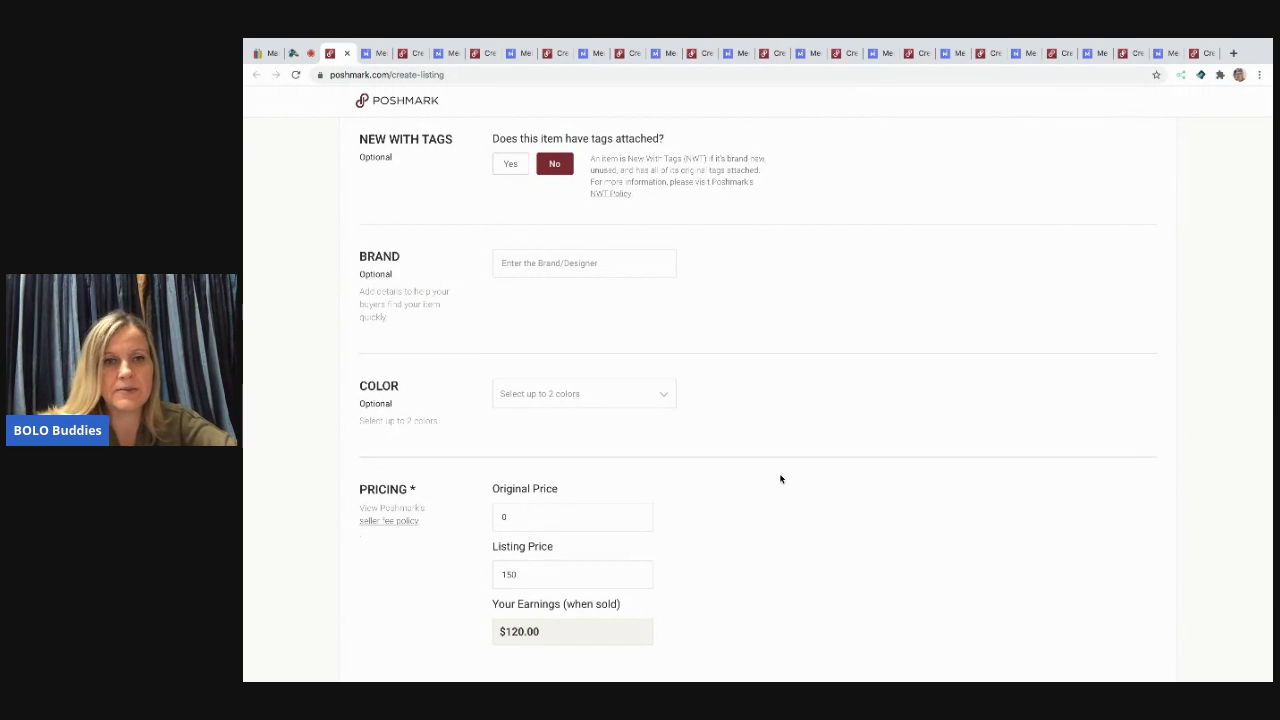
List the book lot on Poshmark with Twitter sharing off and the Trend Vibes Only Posh Party on, and close the finished page
{"action": "scroll", "coordinate": [781, 479], "scroll_direction": "down", "scroll_amount": 3}
{"action": "left_click", "coordinate": [1118, 588]}
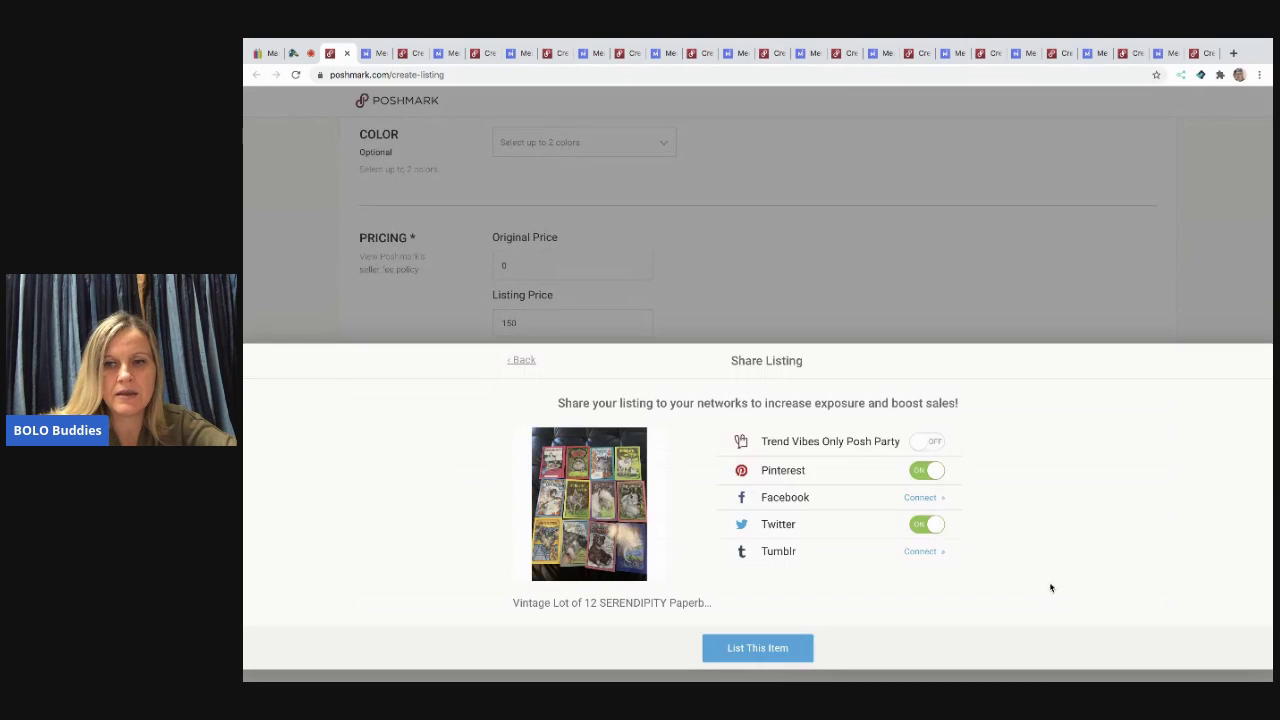
{"action": "left_click", "coordinate": [930, 527]}
{"action": "left_click", "coordinate": [928, 441]}
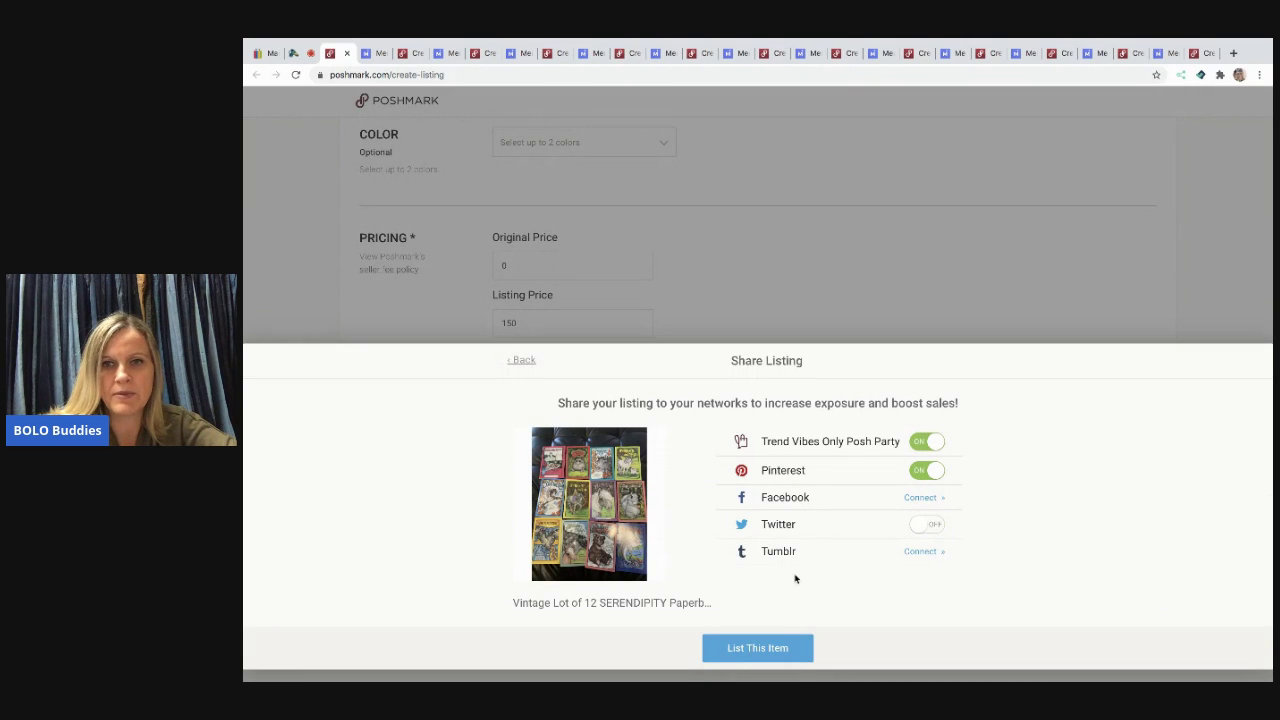
{"action": "left_click", "coordinate": [760, 648]}
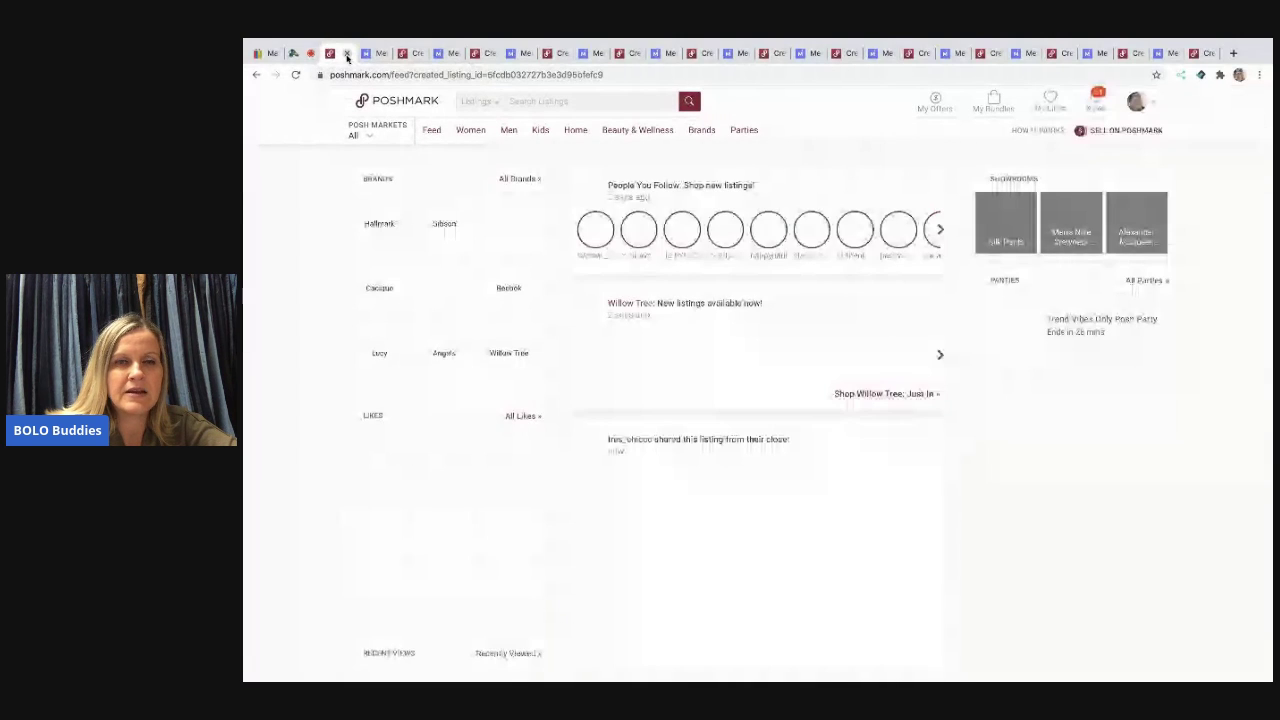
{"action": "left_click", "coordinate": [347, 57]}
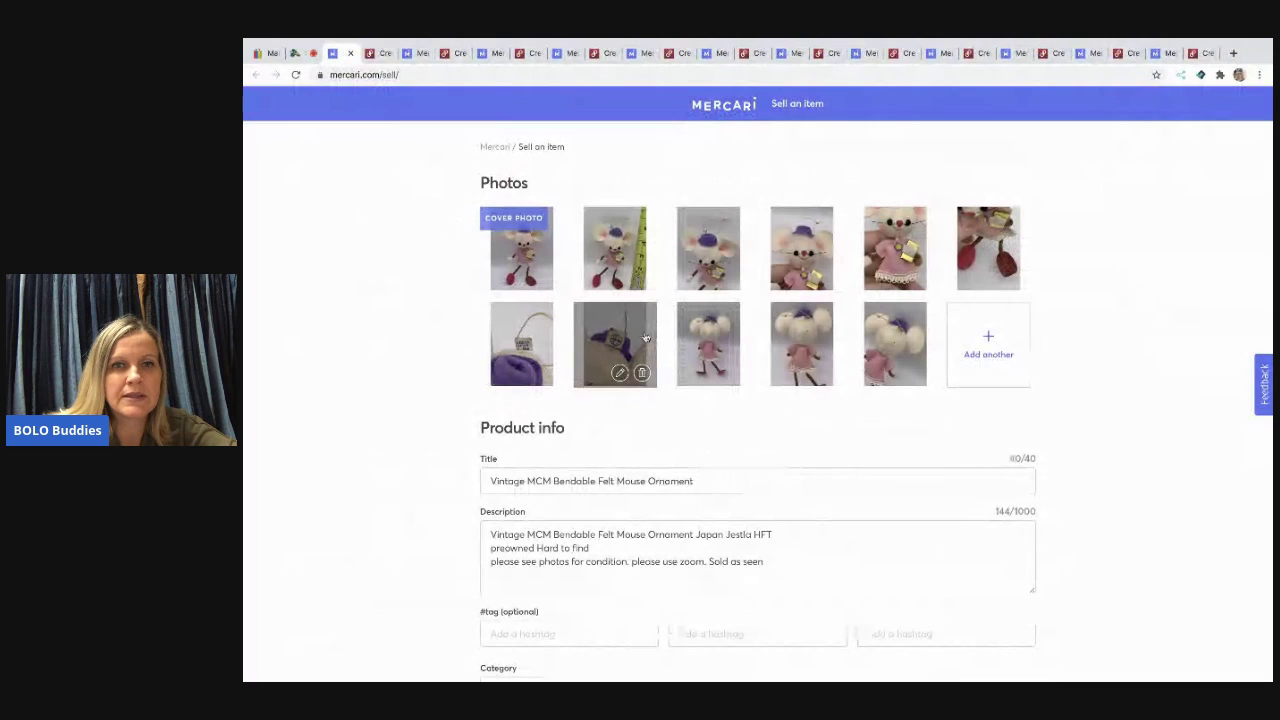
Add the hashtags Mouse, Bendable and Ornament to the felt mouse ornament's Mercari listing
{"action": "scroll", "coordinate": [645, 337], "scroll_direction": "down", "scroll_amount": 2}
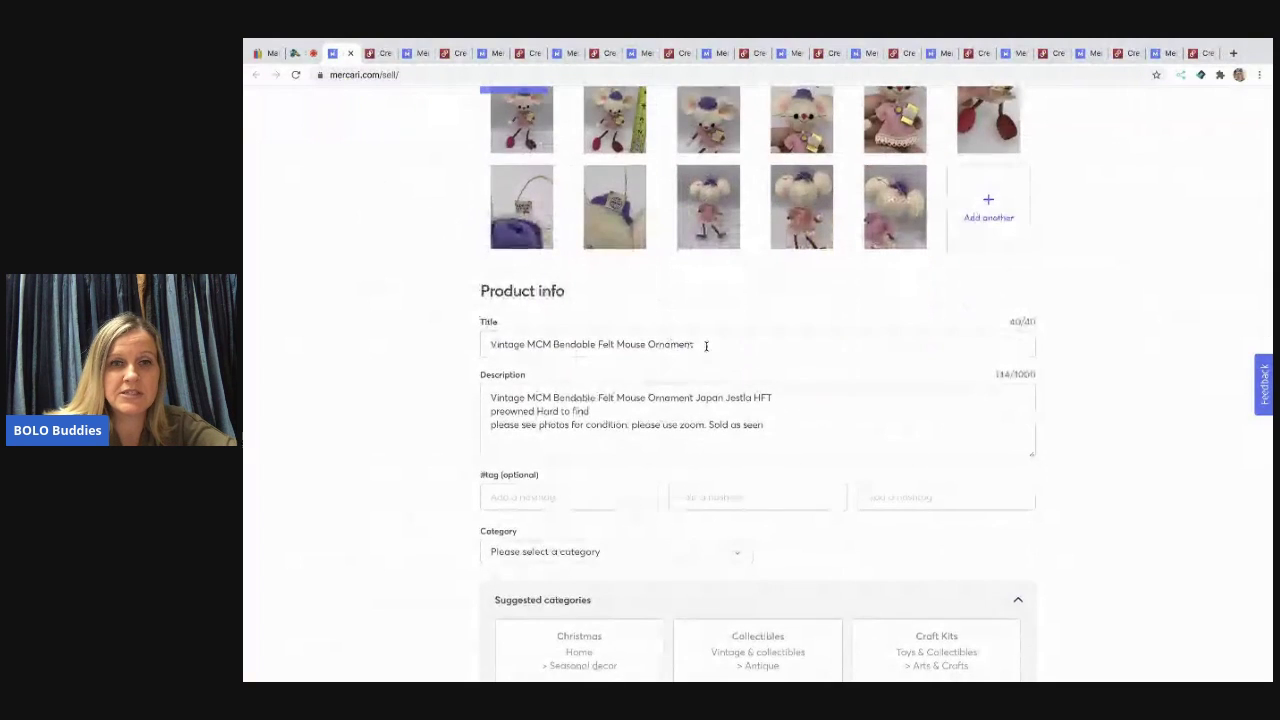
{"action": "scroll", "coordinate": [706, 345], "scroll_direction": "down", "scroll_amount": 1}
{"action": "left_click", "coordinate": [603, 438]}
{"action": "type", "text": "Mouse"}
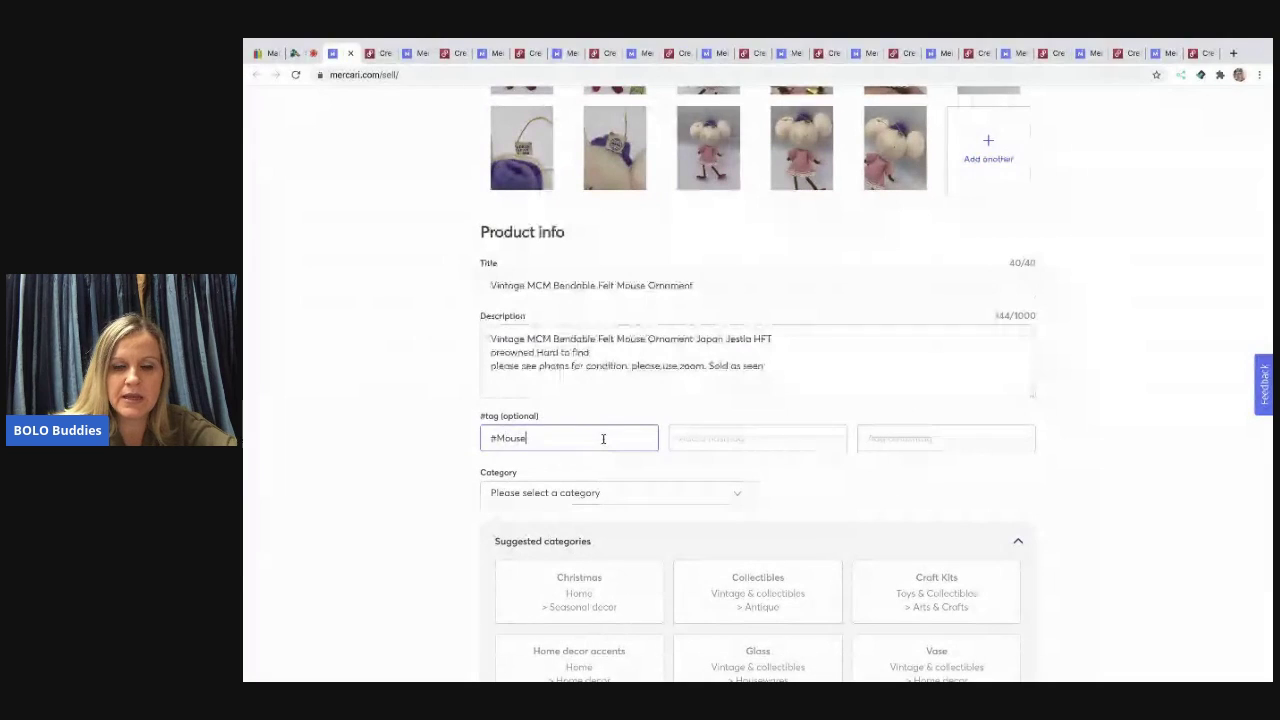
{"action": "key", "text": "Tab"}
{"action": "type", "text": "Be"}
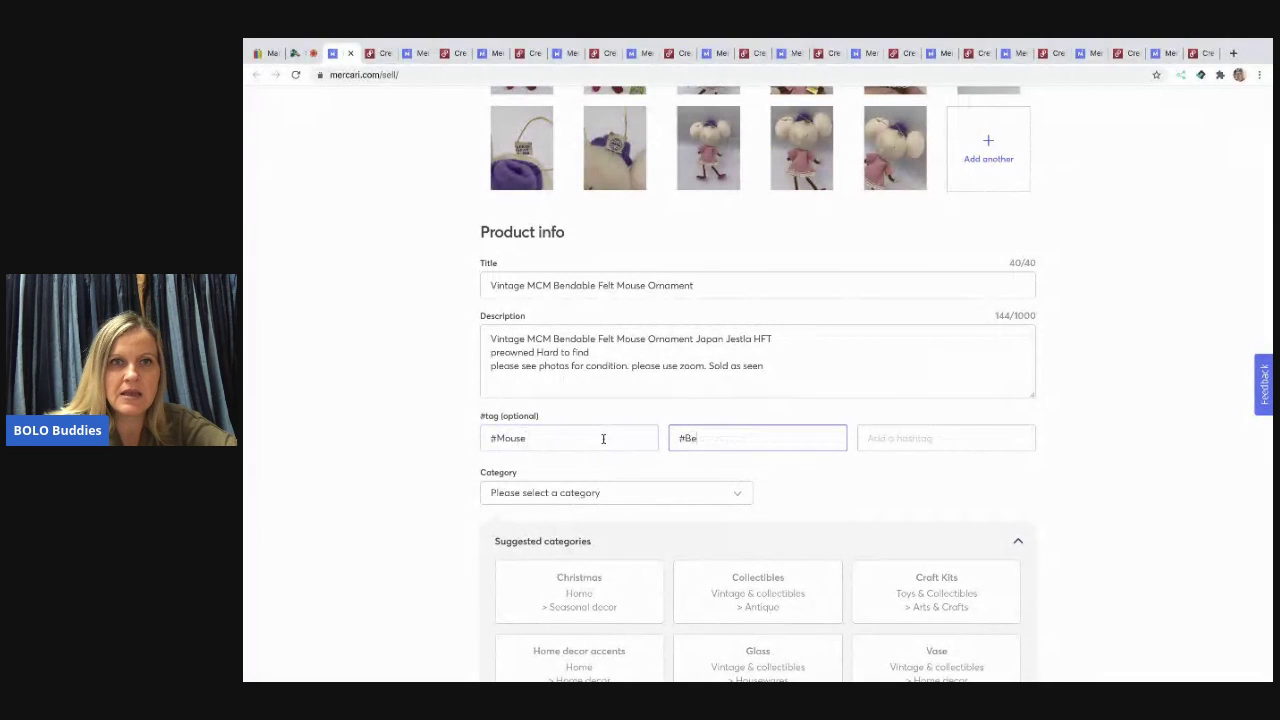
{"action": "type", "text": "ndable"}
{"action": "key", "text": "Tab"}
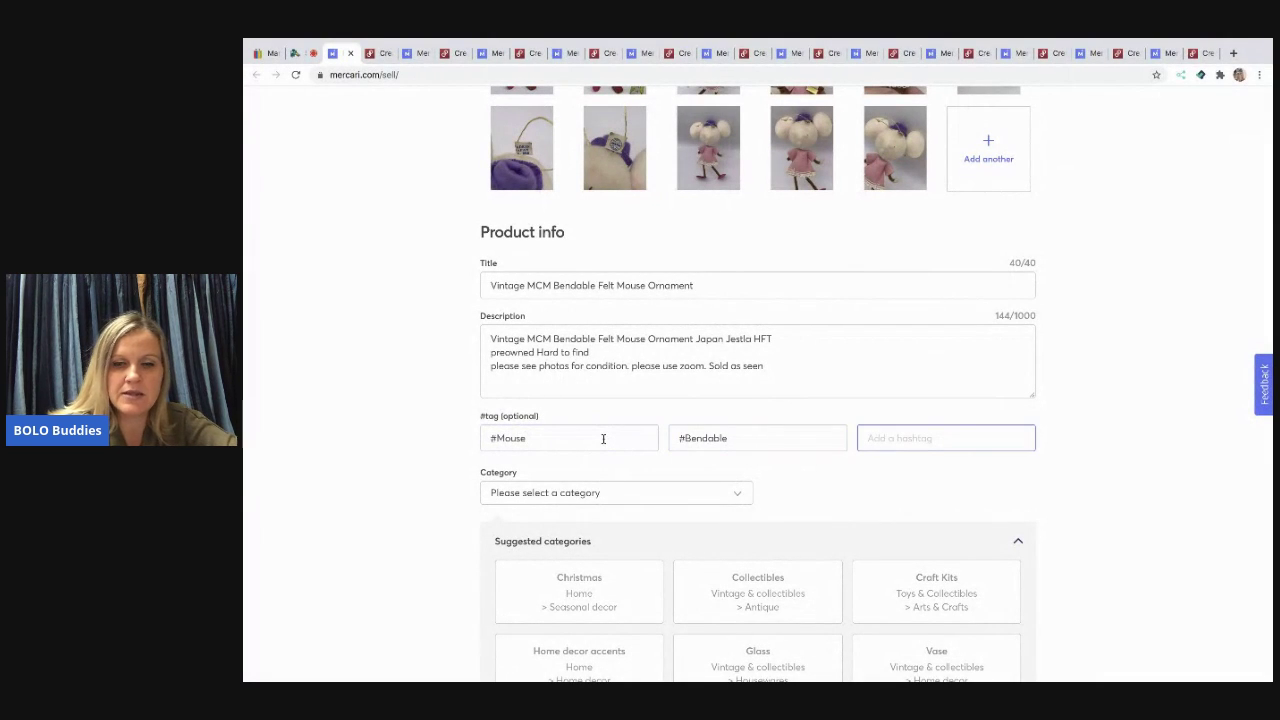
{"action": "type", "text": "Ornament"}
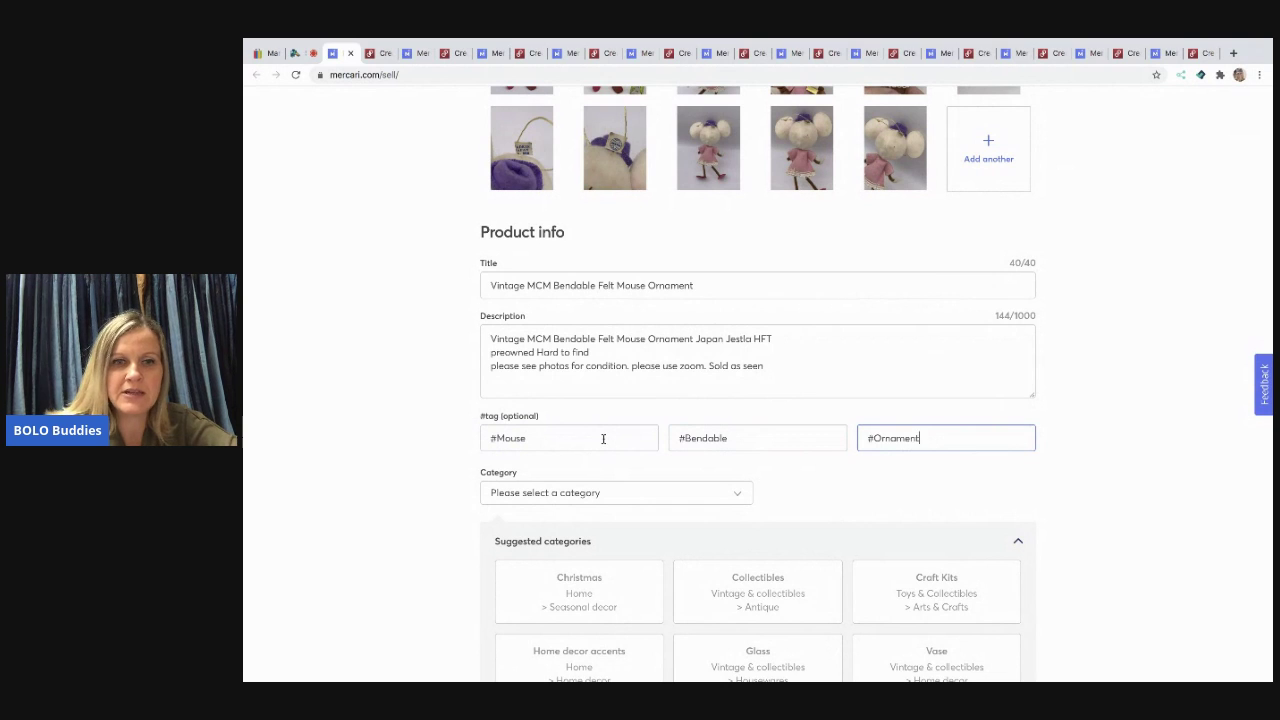
Classify the mouse ornament as Home, Seasonal decor, Christmas, in Good condition with No brand/Not sure
{"action": "scroll", "coordinate": [629, 455], "scroll_direction": "down", "scroll_amount": 1}
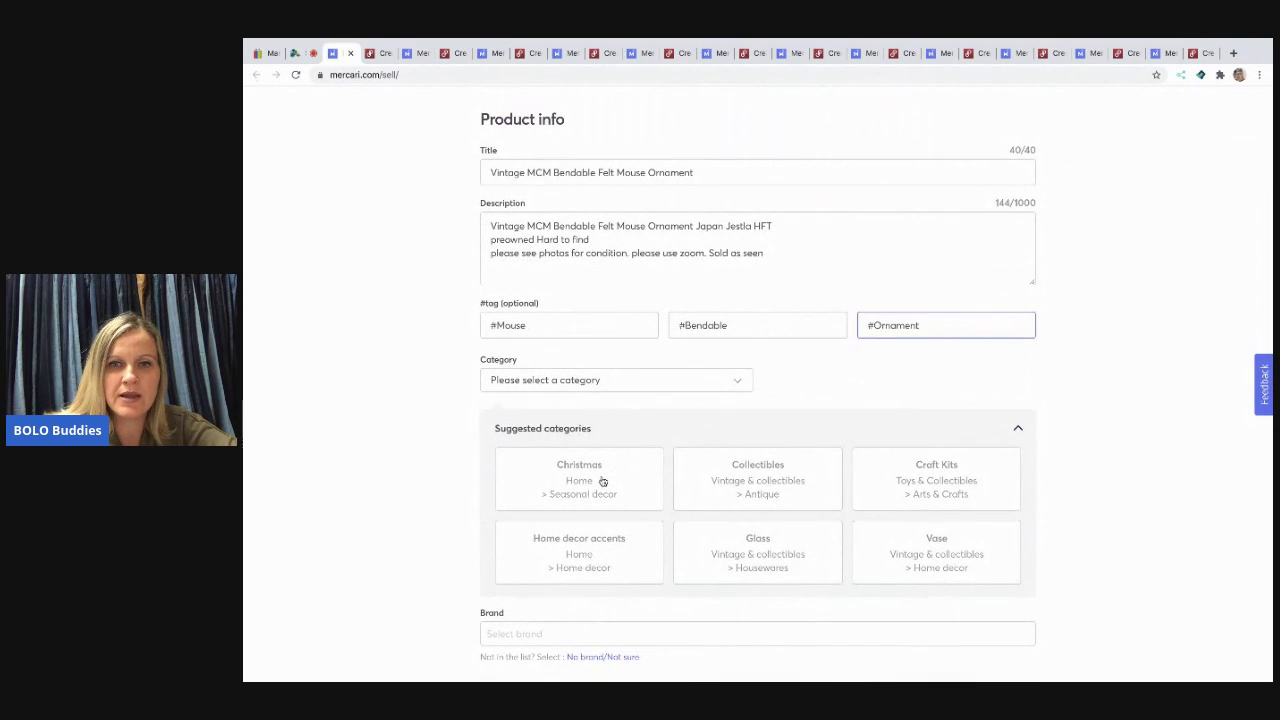
{"action": "left_click", "coordinate": [602, 482]}
{"action": "scroll", "coordinate": [603, 480], "scroll_direction": "down", "scroll_amount": 1}
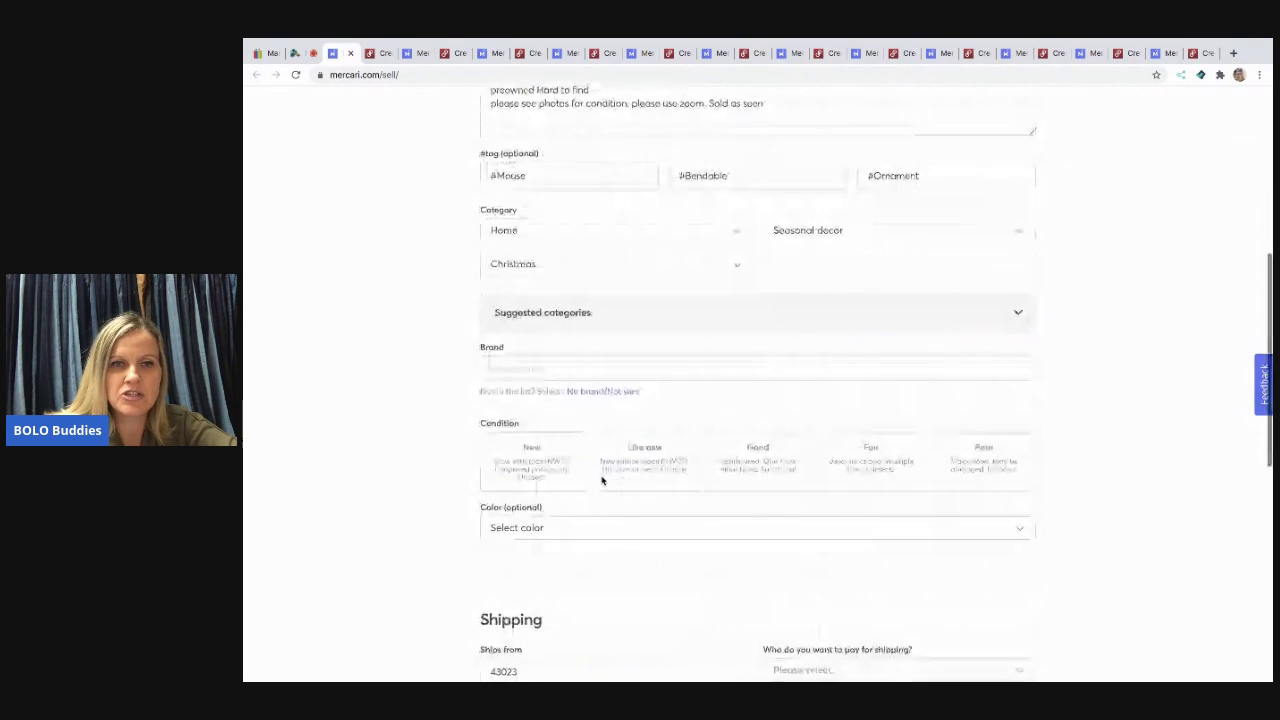
{"action": "left_click", "coordinate": [757, 454]}
{"action": "scroll", "coordinate": [757, 456], "scroll_direction": "down", "scroll_amount": 1}
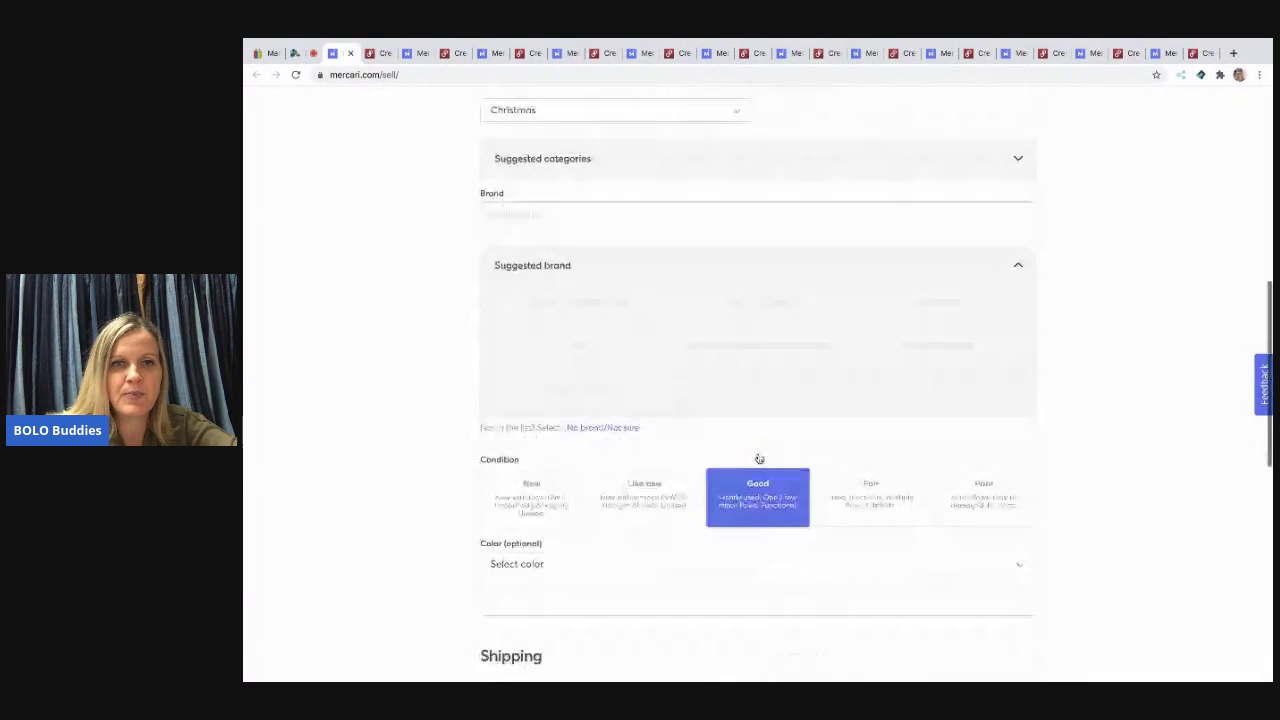
{"action": "left_click", "coordinate": [623, 426]}
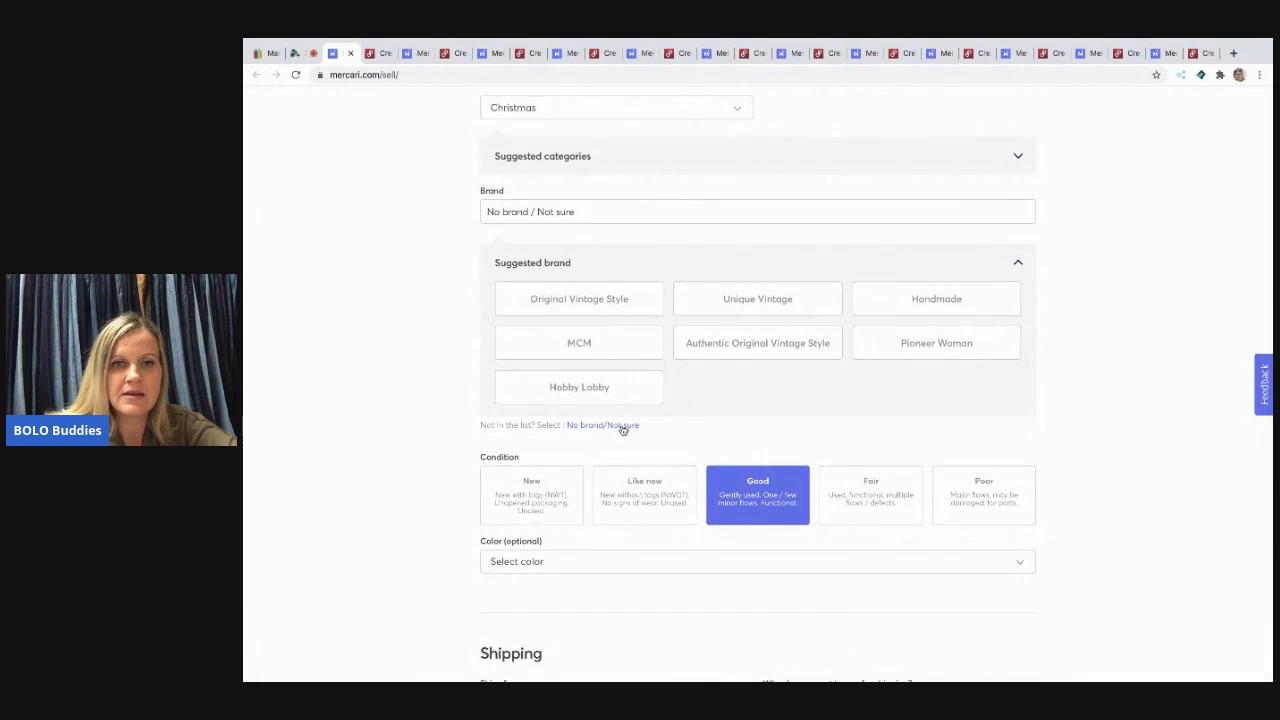
Set the mouse ornament's shipping to be paid by the seller and shipped on your own
{"action": "scroll", "coordinate": [840, 440], "scroll_direction": "down", "scroll_amount": 2}
{"action": "left_click", "coordinate": [826, 465]}
{"action": "left_click", "coordinate": [777, 514]}
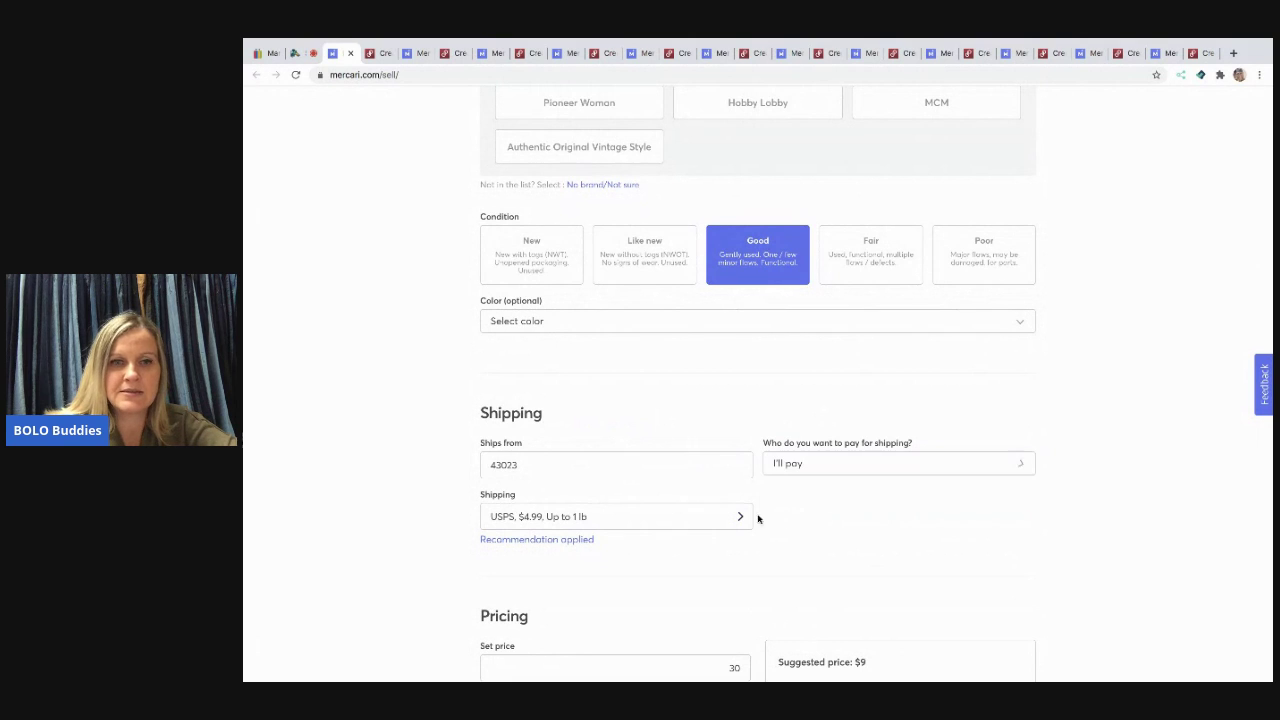
{"action": "left_click", "coordinate": [687, 517]}
{"action": "left_click", "coordinate": [690, 316]}
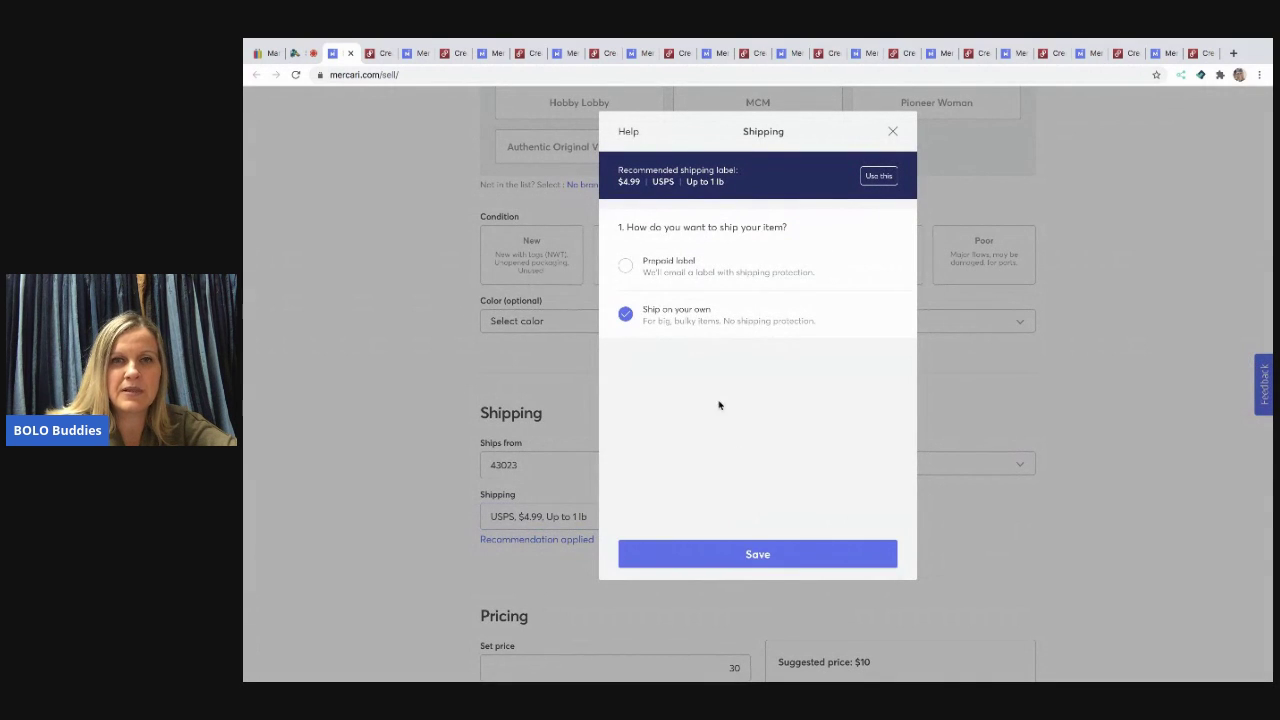
{"action": "left_click", "coordinate": [739, 562]}
Set the mouse ornament's Mercari price to 35
{"action": "scroll", "coordinate": [740, 560], "scroll_direction": "down", "scroll_amount": 2}
{"action": "left_click", "coordinate": [741, 456]}
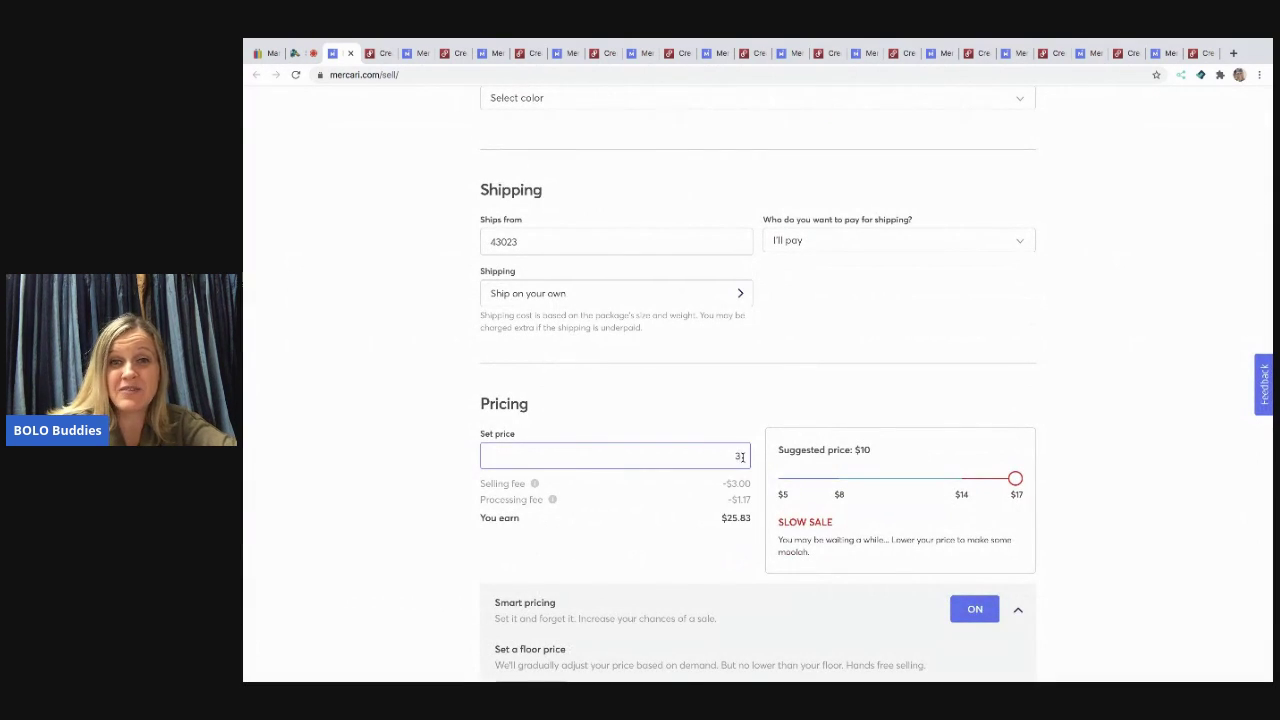
{"action": "key", "text": "BackSpace"}
{"action": "type", "text": "35"}
Turn Smart pricing off for the mouse ornament, list it on Mercari and close the finished page
{"action": "scroll", "coordinate": [880, 454], "scroll_direction": "down", "scroll_amount": 3}
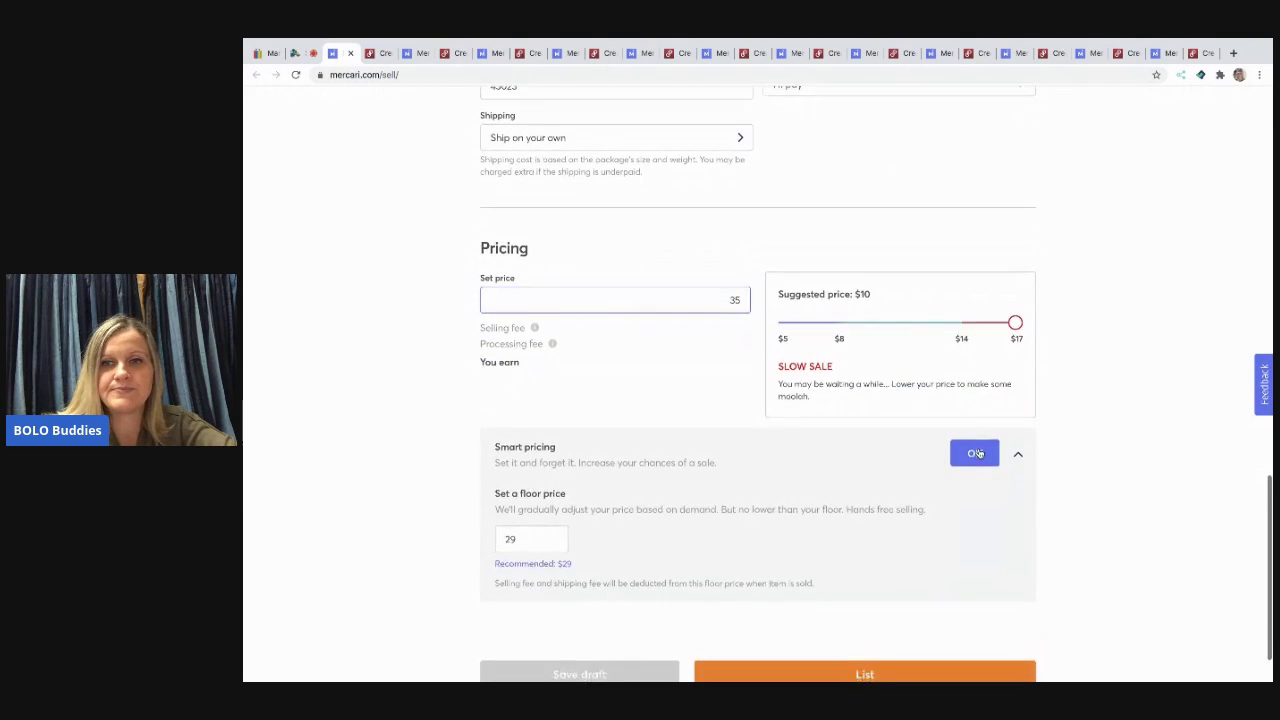
{"action": "left_click", "coordinate": [977, 453]}
{"action": "left_click", "coordinate": [886, 620]}
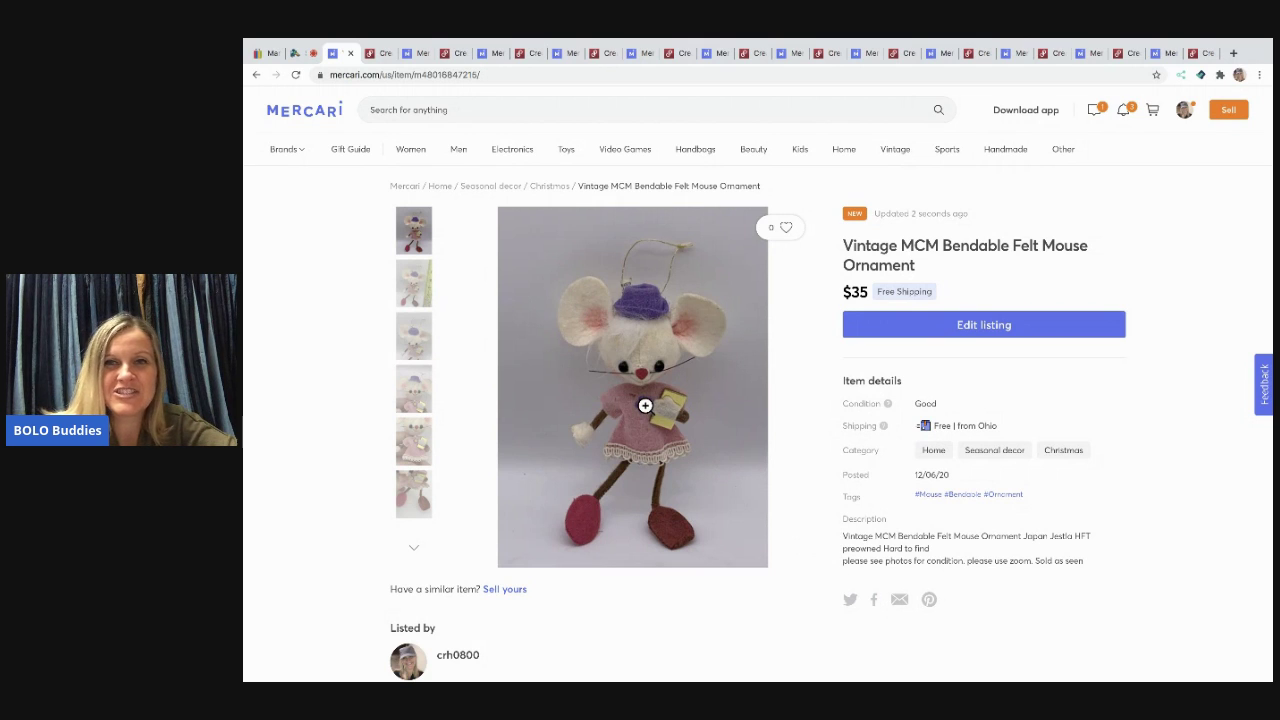
{"action": "left_click", "coordinate": [350, 53]}
Shorten the mouse ornament's Poshmark title to "Vintage MCM Bendable Felt Mouse Ornament Japan"
{"action": "scroll", "coordinate": [580, 295], "scroll_direction": "down", "scroll_amount": 4}
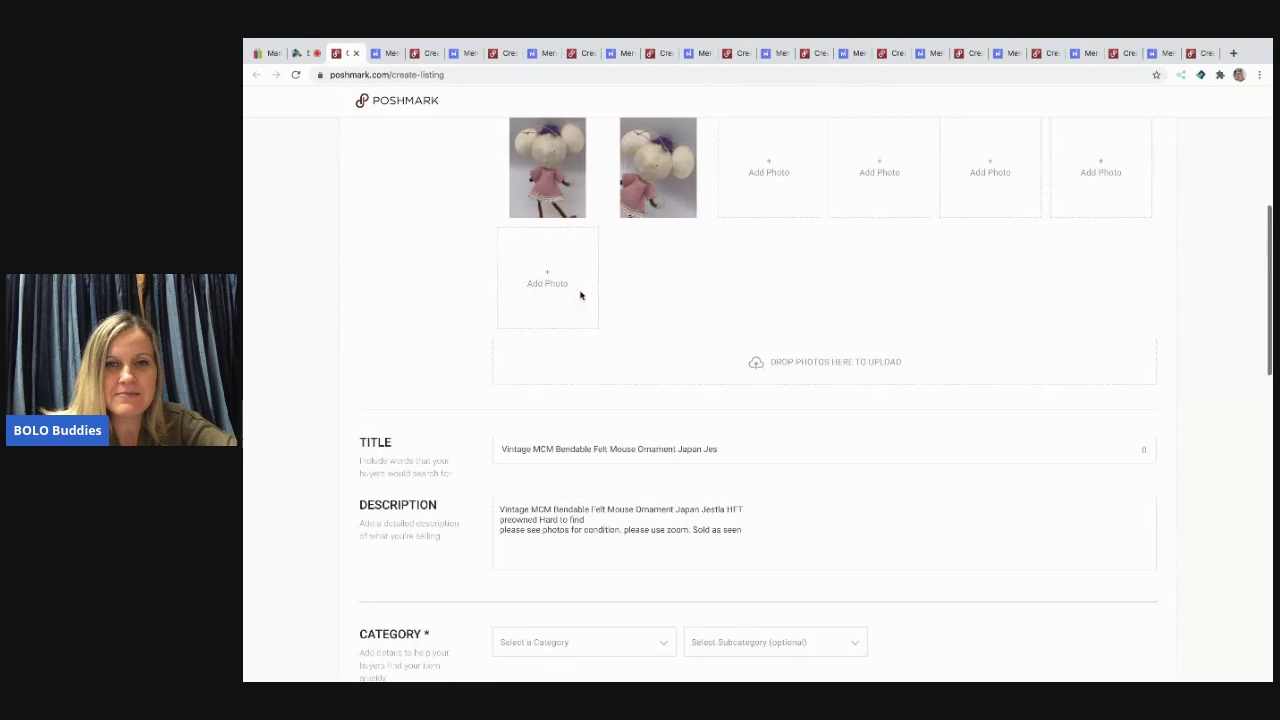
{"action": "scroll", "coordinate": [580, 295], "scroll_direction": "down", "scroll_amount": 1}
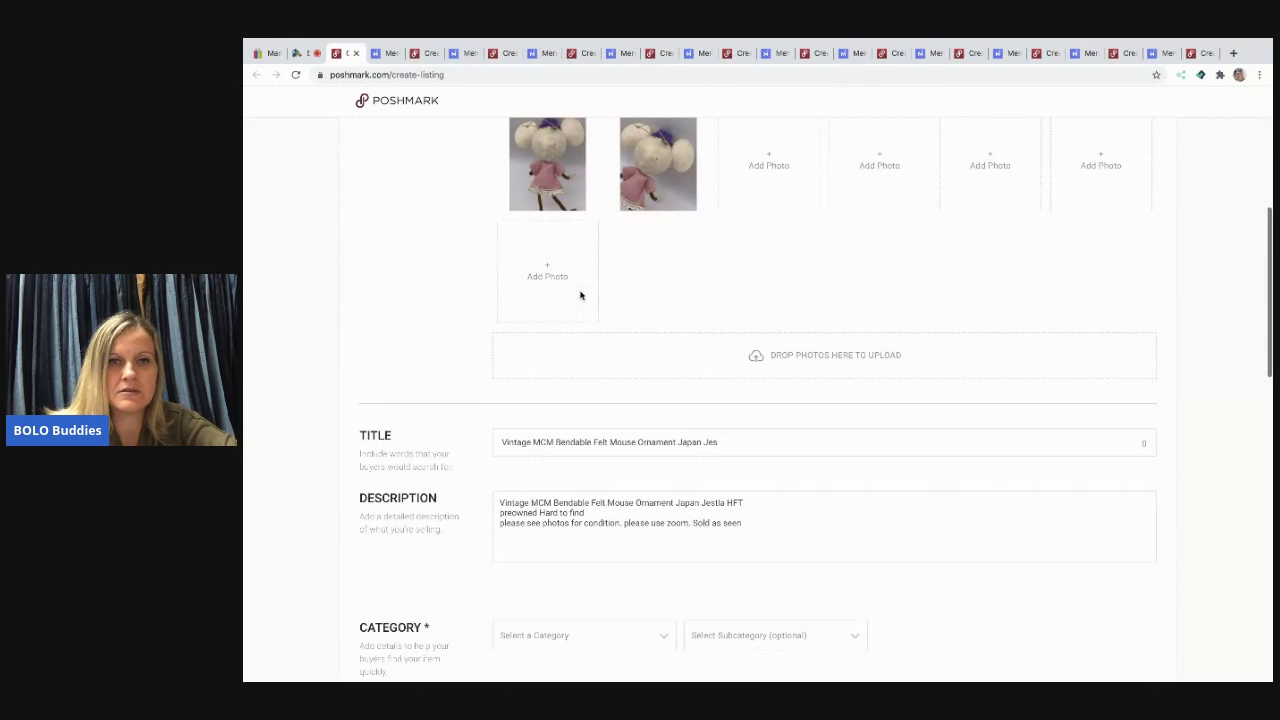
{"action": "left_click", "coordinate": [717, 446]}
{"action": "key", "text": "BackSpace"}
{"action": "key", "text": "BackSpace"}
{"action": "key", "text": "BackSpace"}
Categorize the mouse ornament on Poshmark as Home Holiday with the Ornaments subcategory
{"action": "scroll", "coordinate": [720, 450], "scroll_direction": "down", "scroll_amount": 5}
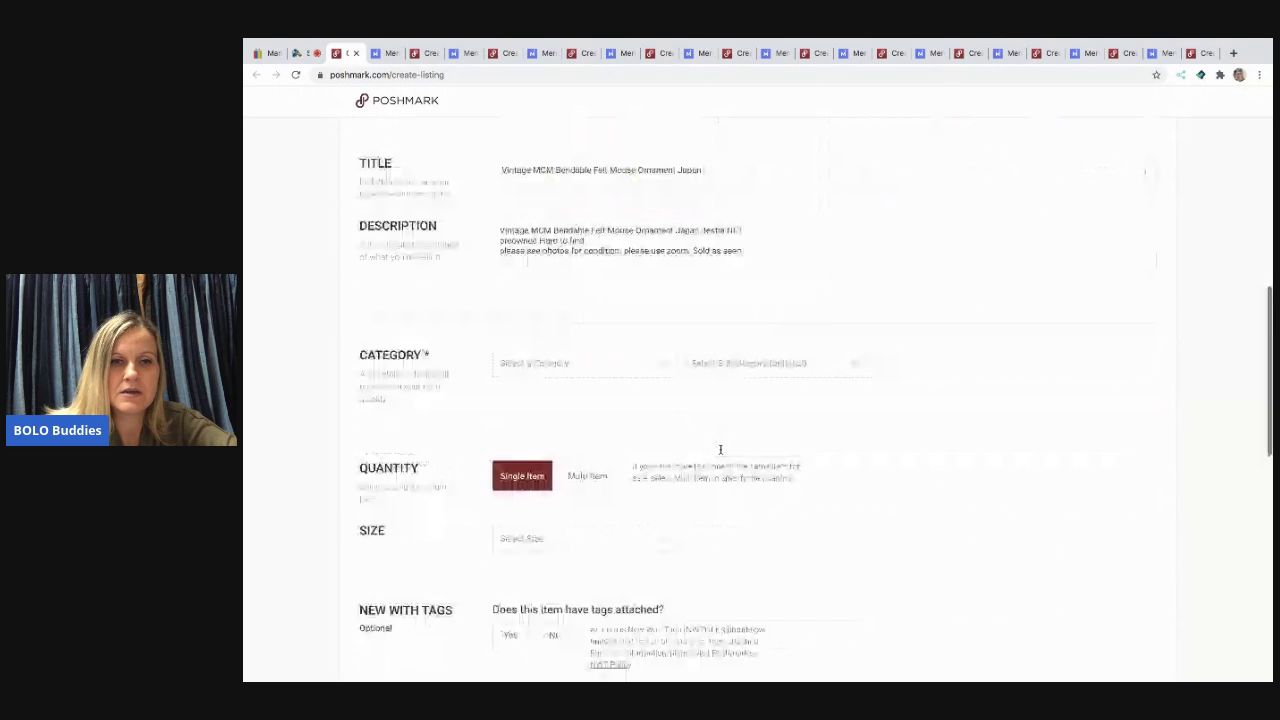
{"action": "left_click", "coordinate": [645, 362]}
{"action": "left_click", "coordinate": [660, 380]}
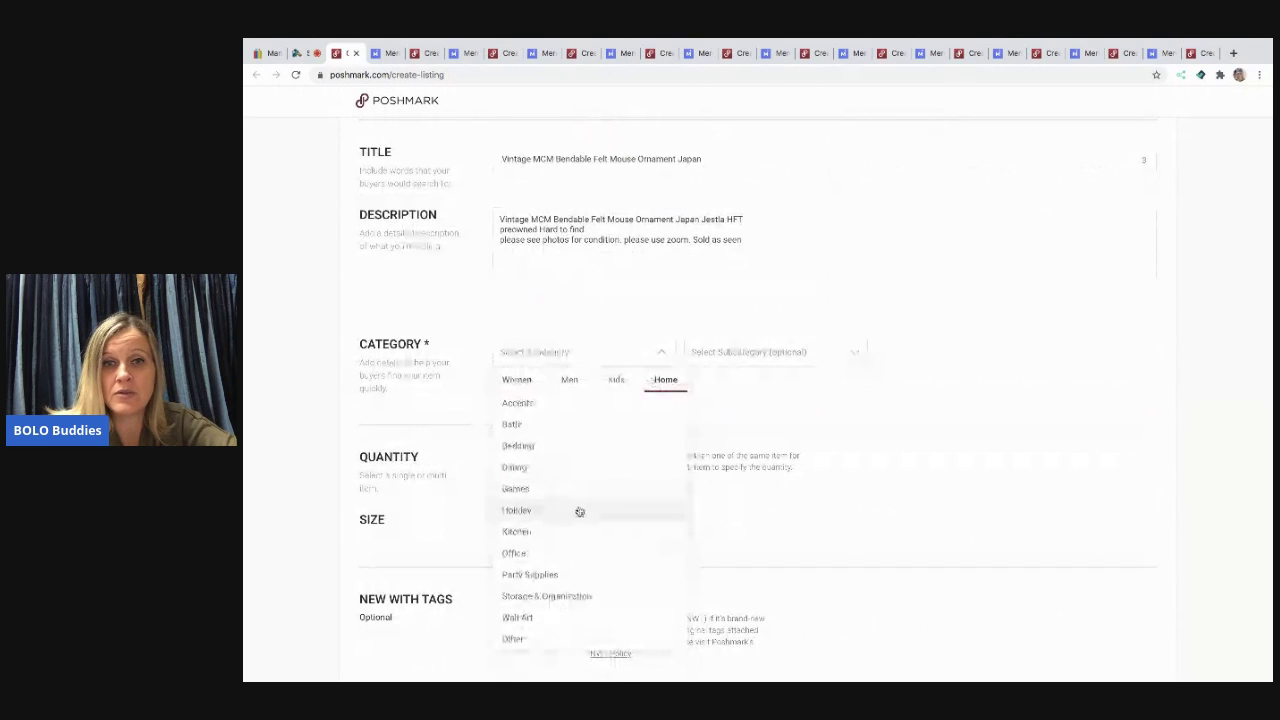
{"action": "left_click", "coordinate": [579, 511]}
{"action": "left_click", "coordinate": [786, 466]}
Set the mouse ornament's size to One Size and mark it as not having tags attached
{"action": "left_click", "coordinate": [651, 529]}
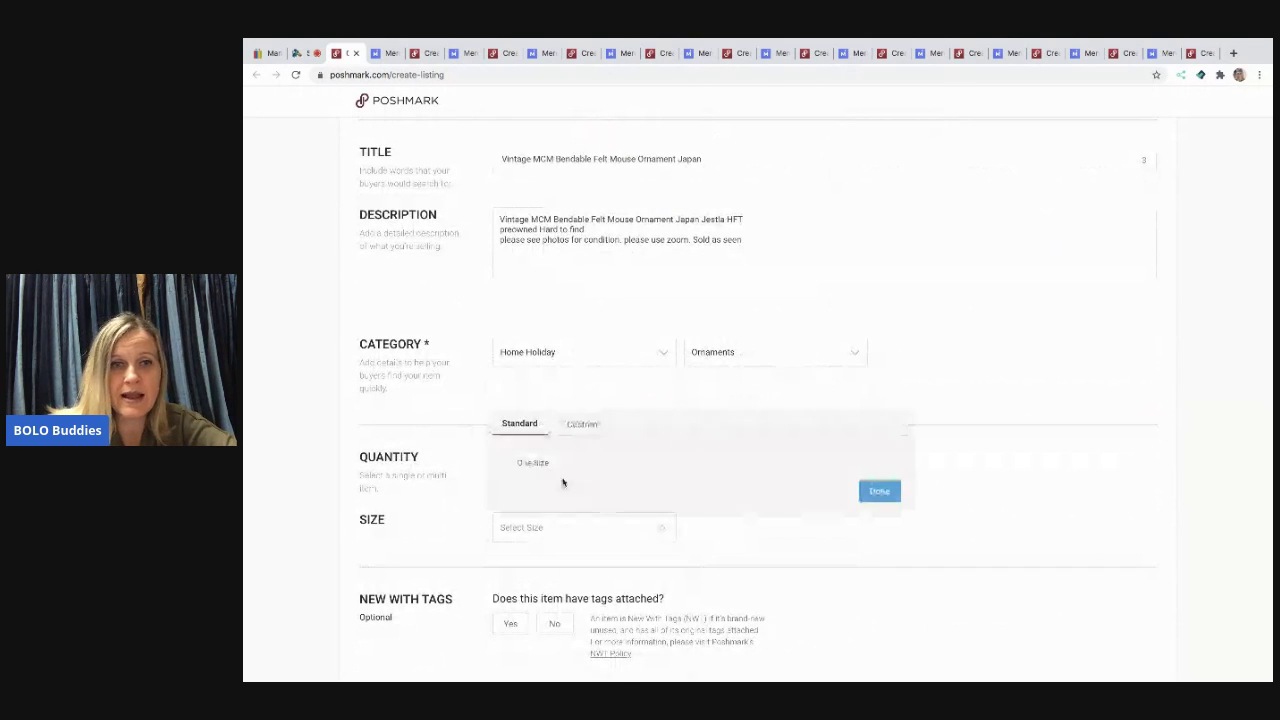
{"action": "left_click", "coordinate": [541, 469]}
{"action": "scroll", "coordinate": [552, 477], "scroll_direction": "down", "scroll_amount": 2}
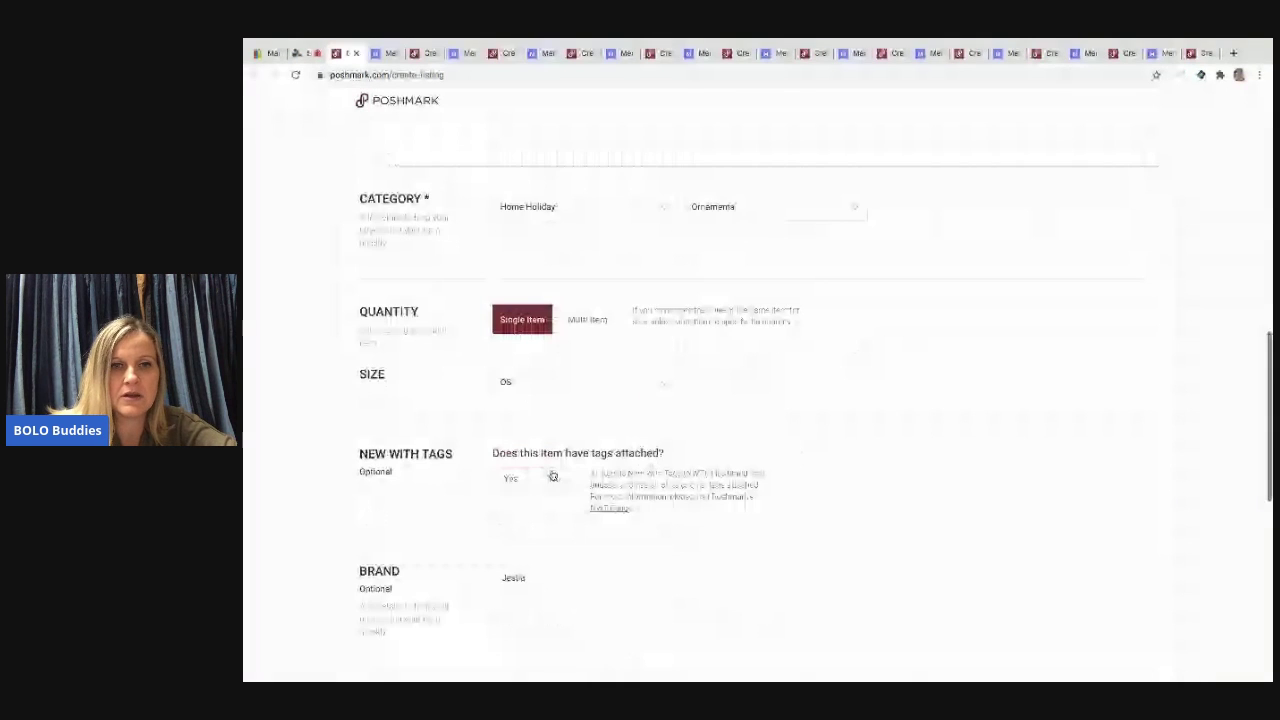
{"action": "left_click", "coordinate": [552, 477]}
Set the mouse ornament's Poshmark original price to 0 and its listing price to 35
{"action": "scroll", "coordinate": [553, 483], "scroll_direction": "down", "scroll_amount": 1}
{"action": "scroll", "coordinate": [553, 483], "scroll_direction": "down", "scroll_amount": 4}
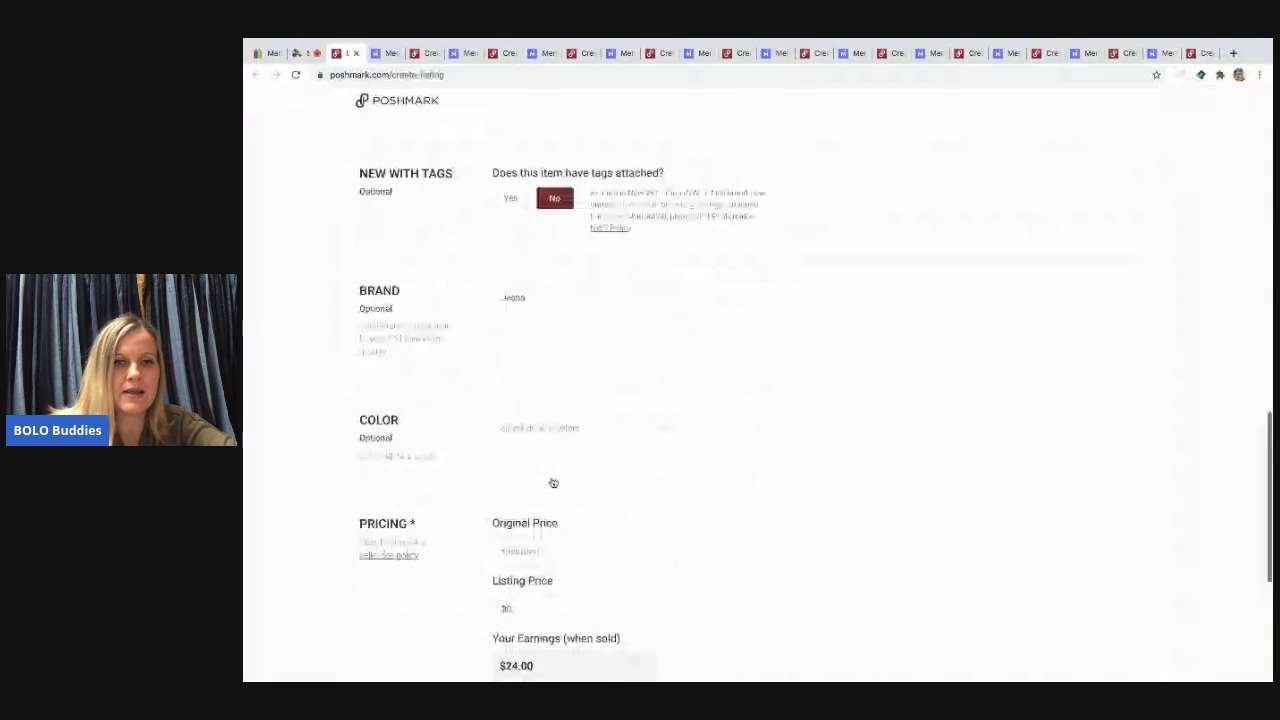
{"action": "type", "text": "35"}
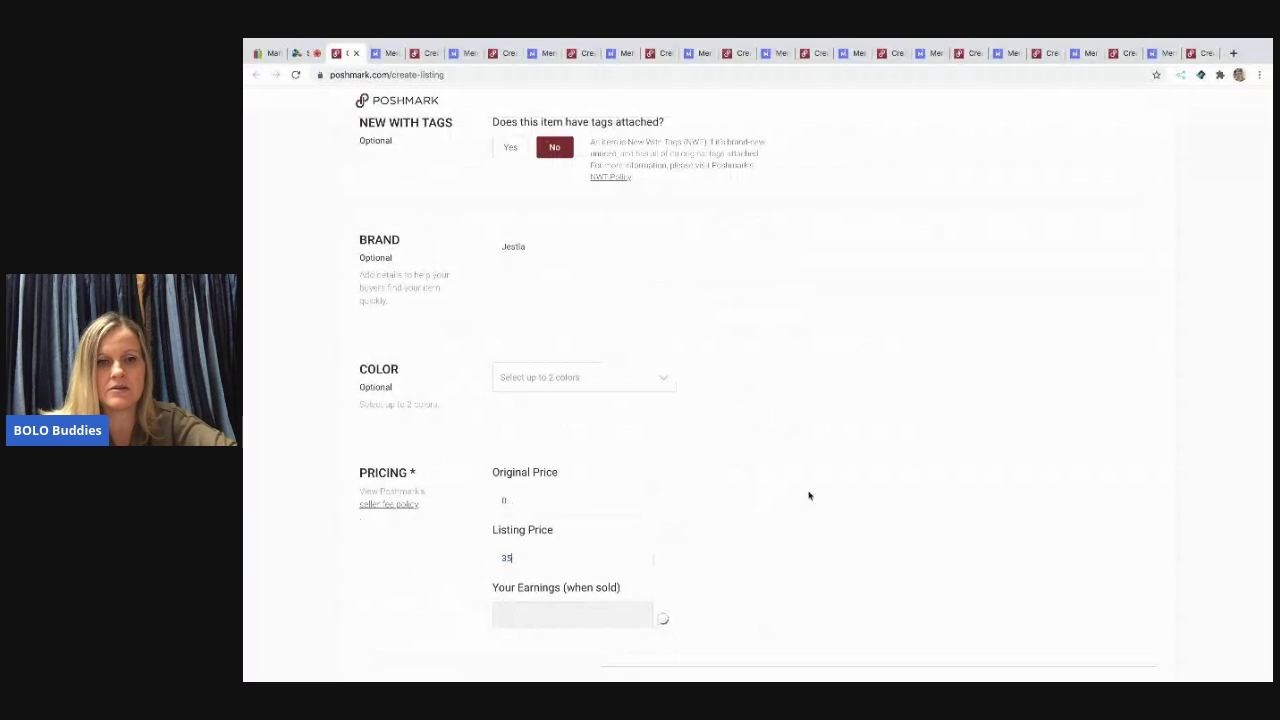
List the mouse ornament on Poshmark with Posh Party sharing on and close the finished page
{"action": "scroll", "coordinate": [812, 495], "scroll_direction": "down", "scroll_amount": 3}
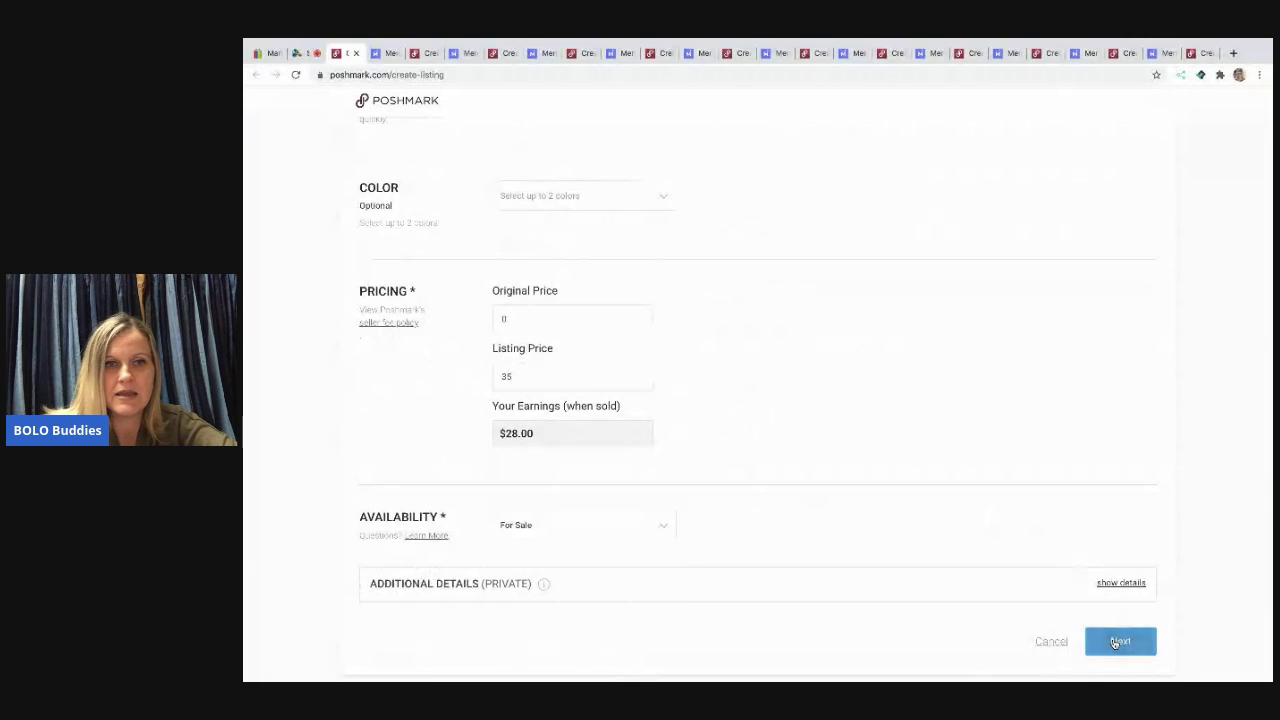
{"action": "left_click", "coordinate": [1114, 643]}
{"action": "left_click", "coordinate": [927, 445]}
{"action": "left_click", "coordinate": [765, 649]}
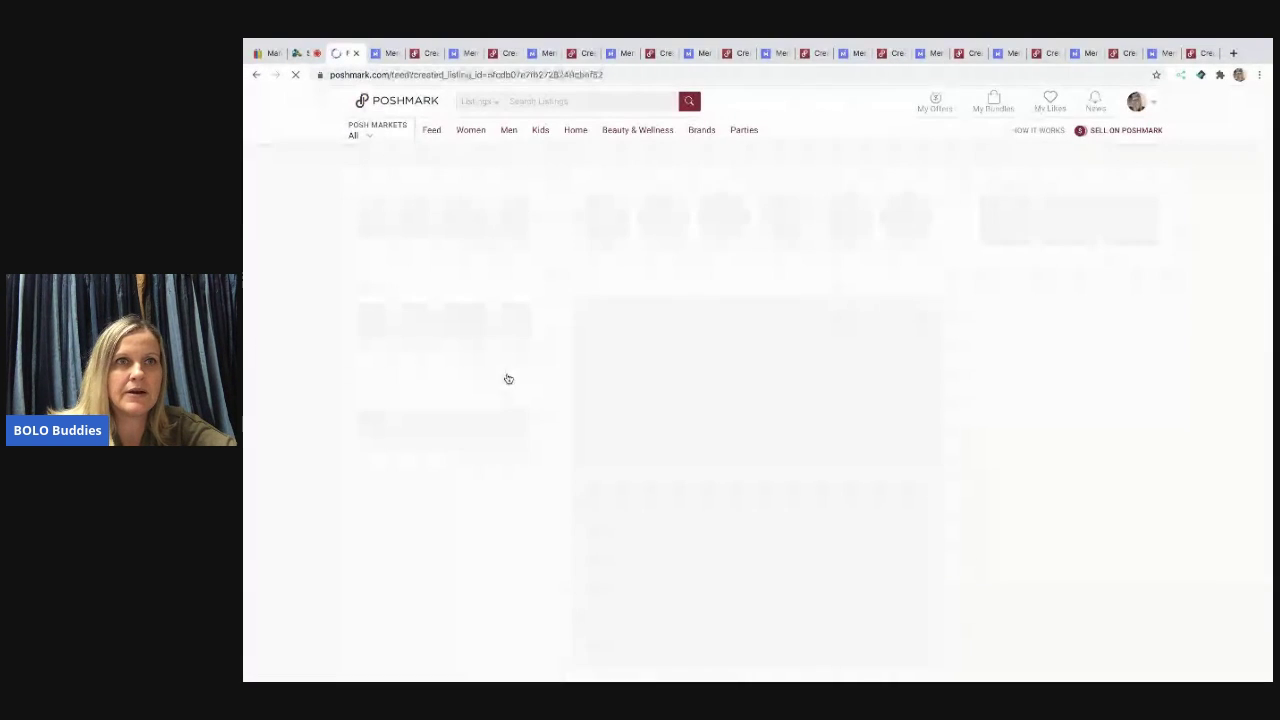
{"action": "left_click", "coordinate": [356, 54]}
Add the hashtags Vintage, Mouse and Japan to the Mercari listing for the lot of three felt mice
{"action": "scroll", "coordinate": [625, 395], "scroll_direction": "down", "scroll_amount": 3}
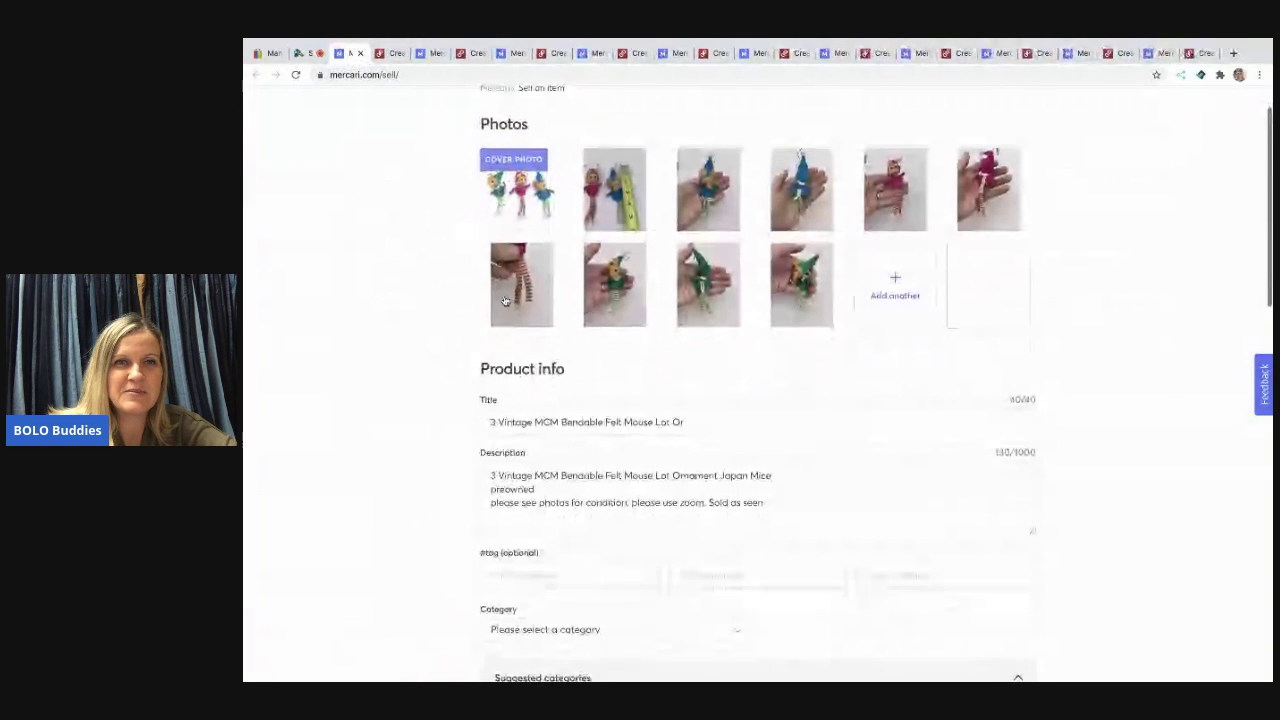
{"action": "left_click", "coordinate": [611, 404]}
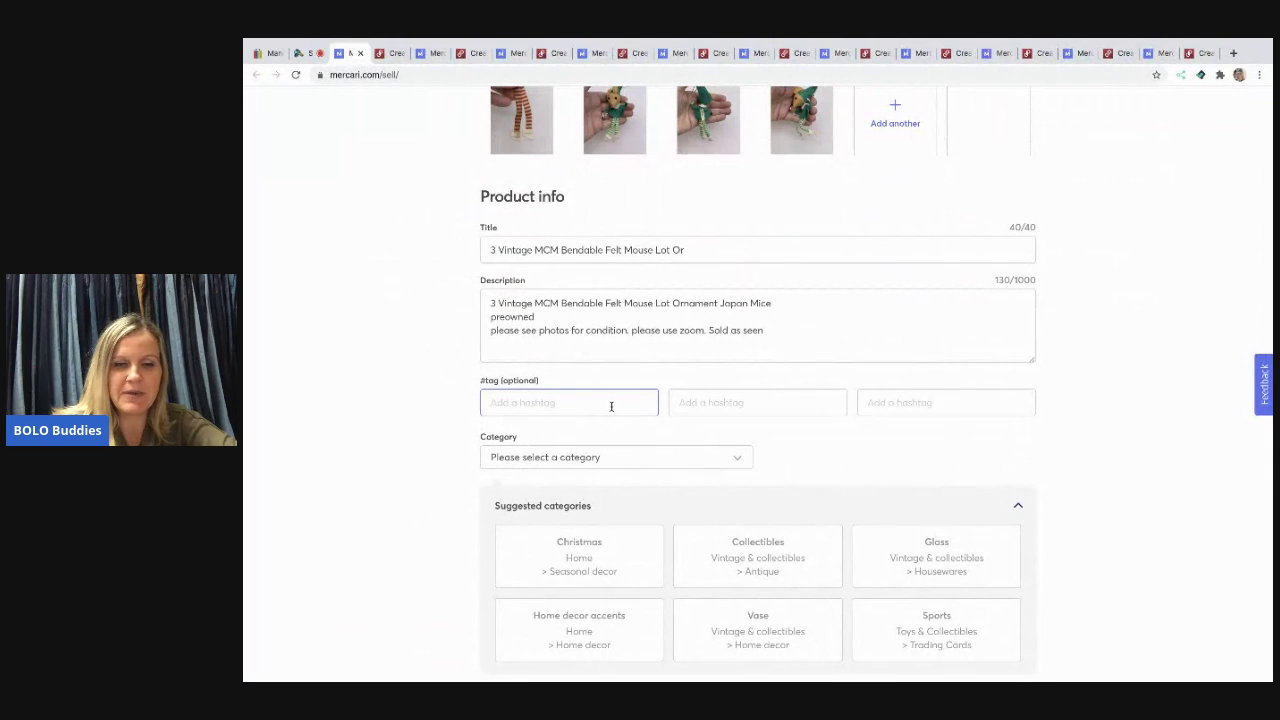
{"action": "type", "text": "Vintagew"}
{"action": "key", "text": "Tab"}
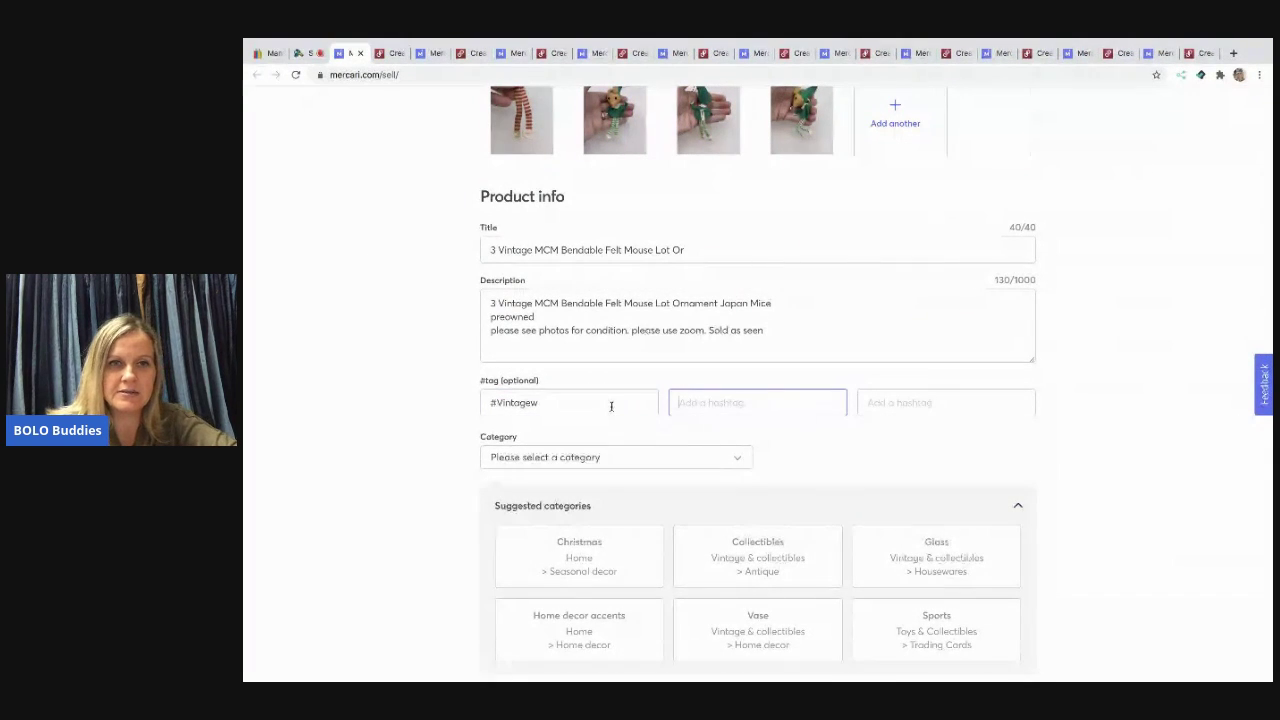
{"action": "left_click", "coordinate": [610, 403]}
{"action": "key", "text": "BackSpace"}
{"action": "key", "text": "Tab"}
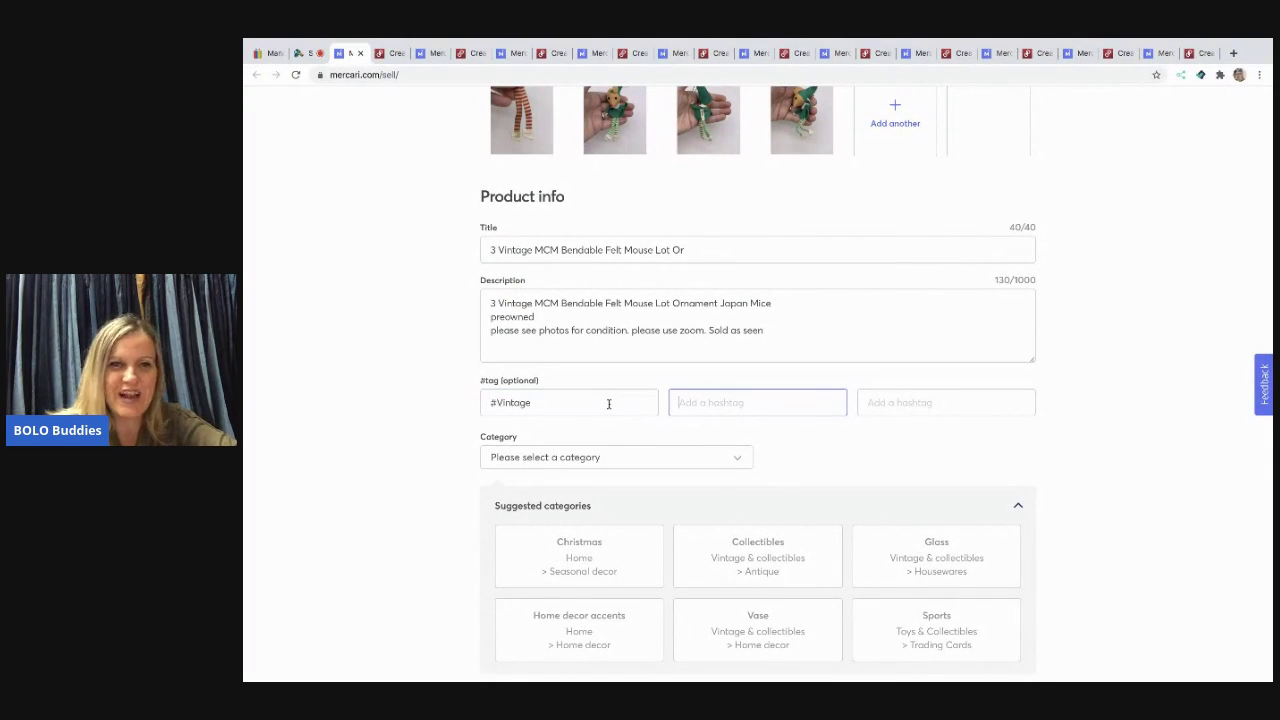
{"action": "type", "text": "Mouse"}
{"action": "key", "text": "Tab"}
{"action": "type", "text": "Japan"}
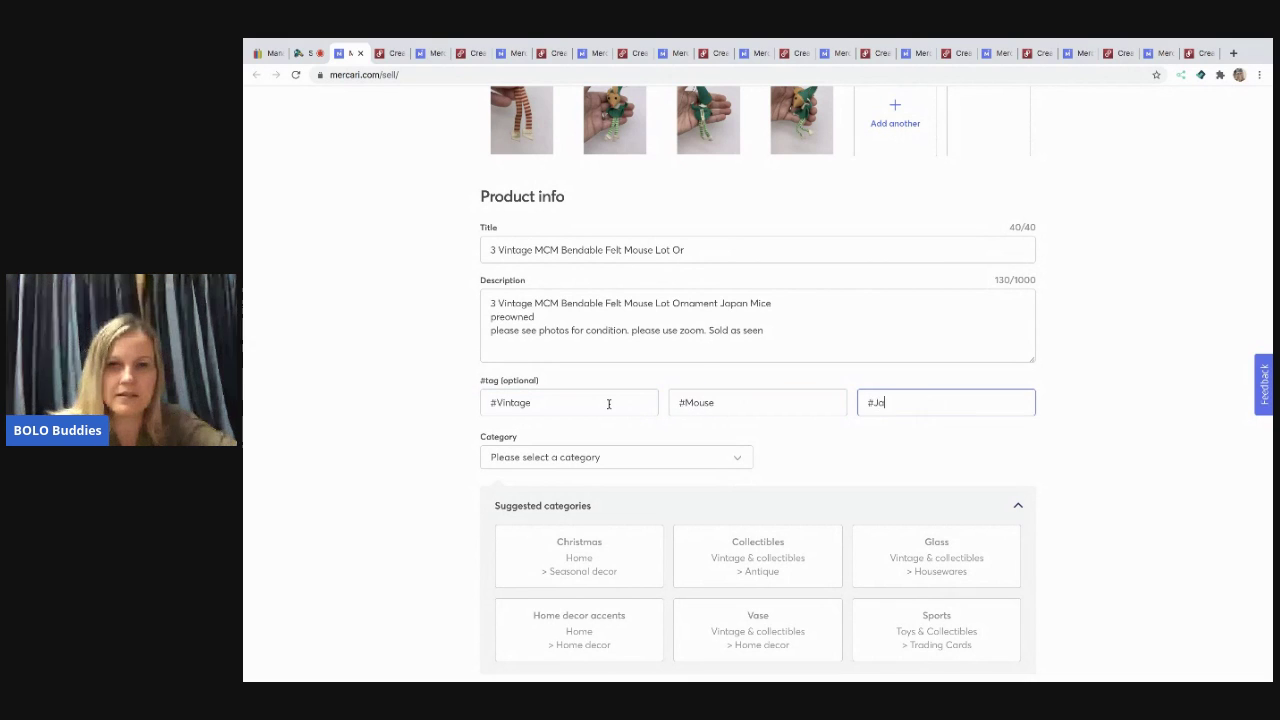
Change the Mercari title of the felt mice lot to "Vintage MCM Bendable Felt Mice Ornament"
{"action": "left_click", "coordinate": [692, 250]}
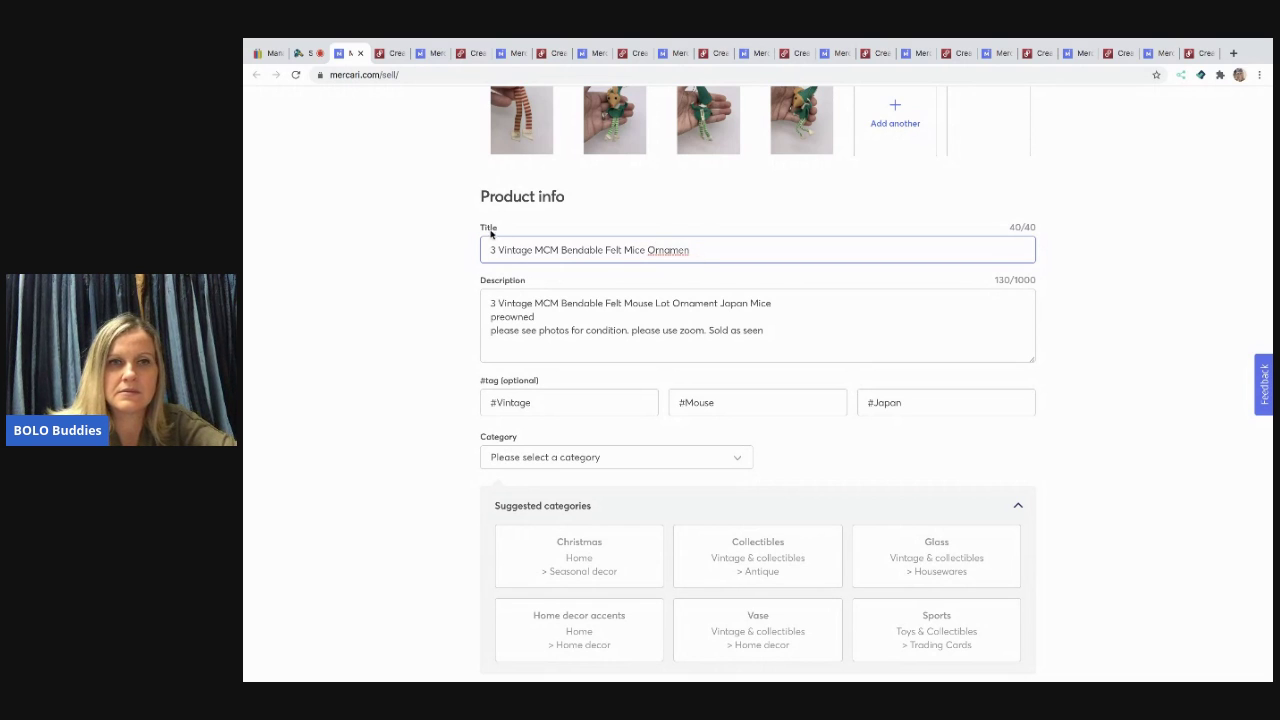
{"action": "key", "text": "Delete"}
{"action": "key", "text": "Delete"}
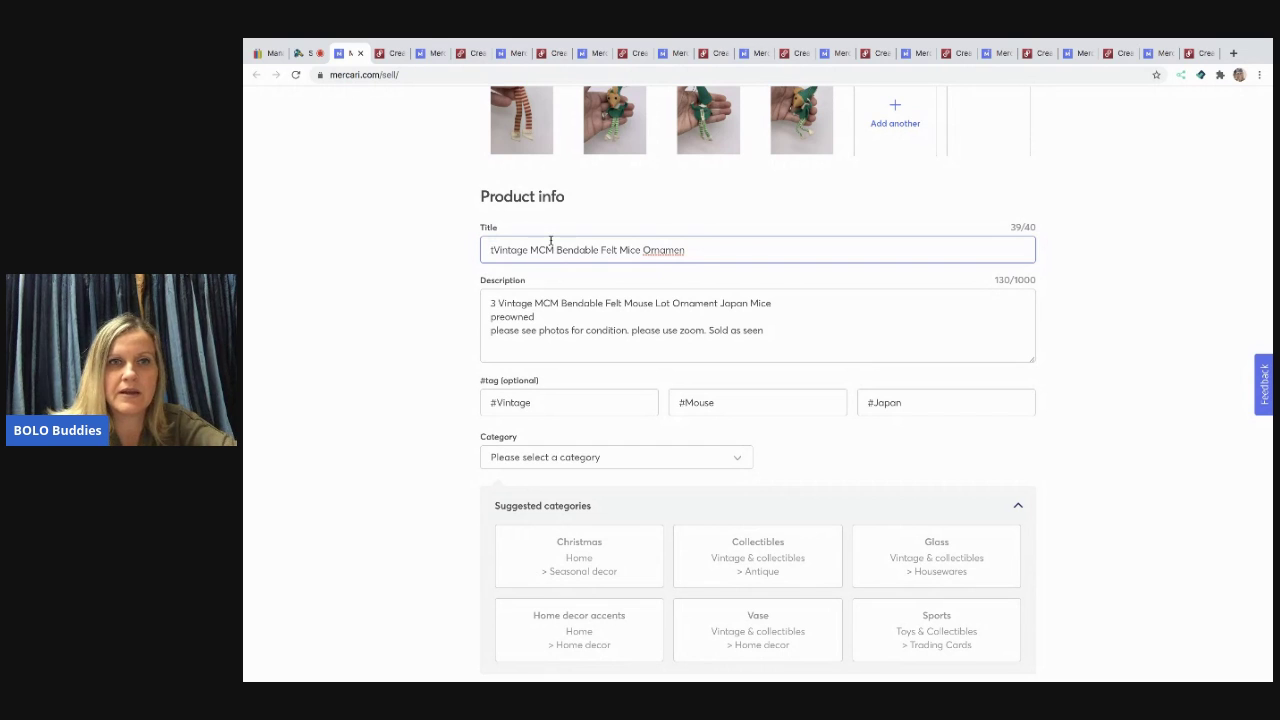
Assign the suggested Christmas seasonal decor category to the felt mice lot and set its condition to Good
{"action": "scroll", "coordinate": [691, 252], "scroll_direction": "down", "scroll_amount": 1}
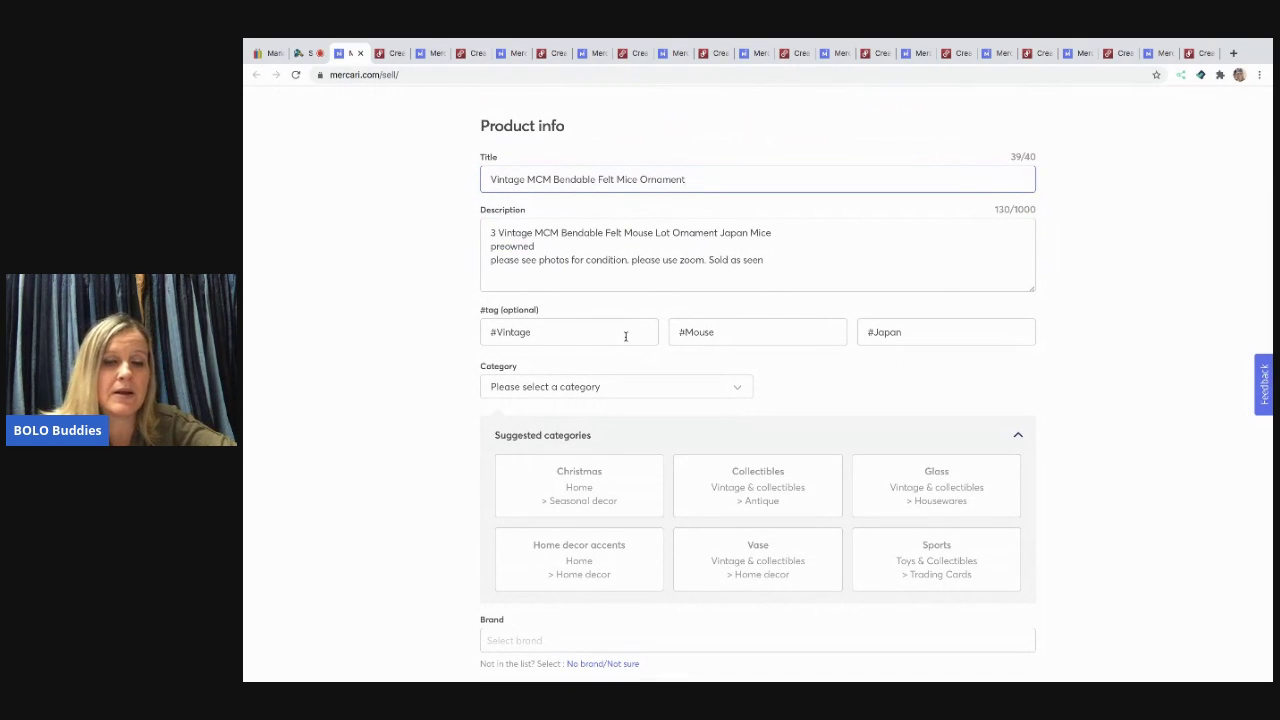
{"action": "scroll", "coordinate": [625, 336], "scroll_direction": "down", "scroll_amount": 1}
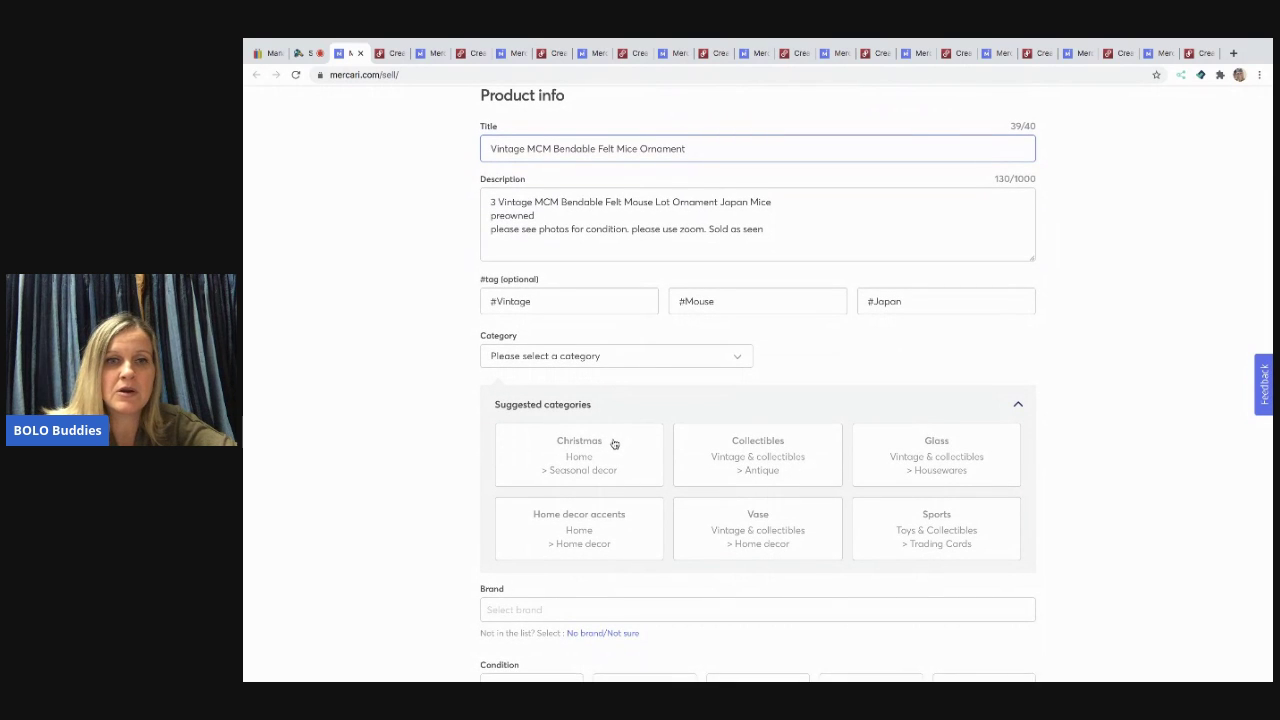
{"action": "left_click", "coordinate": [614, 444]}
{"action": "scroll", "coordinate": [614, 444], "scroll_direction": "down", "scroll_amount": 1}
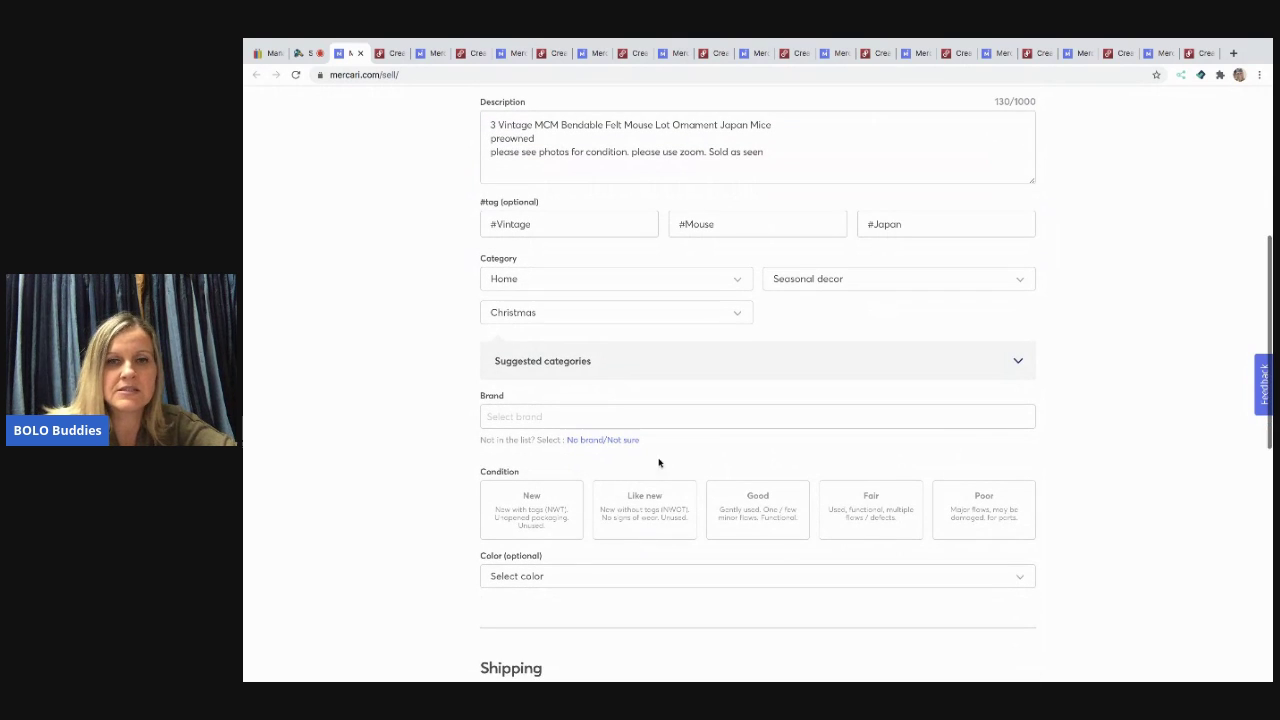
{"action": "left_click", "coordinate": [752, 511]}
Set the seller as paying for shipping on the felt mice lot and choose Ship on your own
{"action": "scroll", "coordinate": [752, 509], "scroll_direction": "down", "scroll_amount": 3}
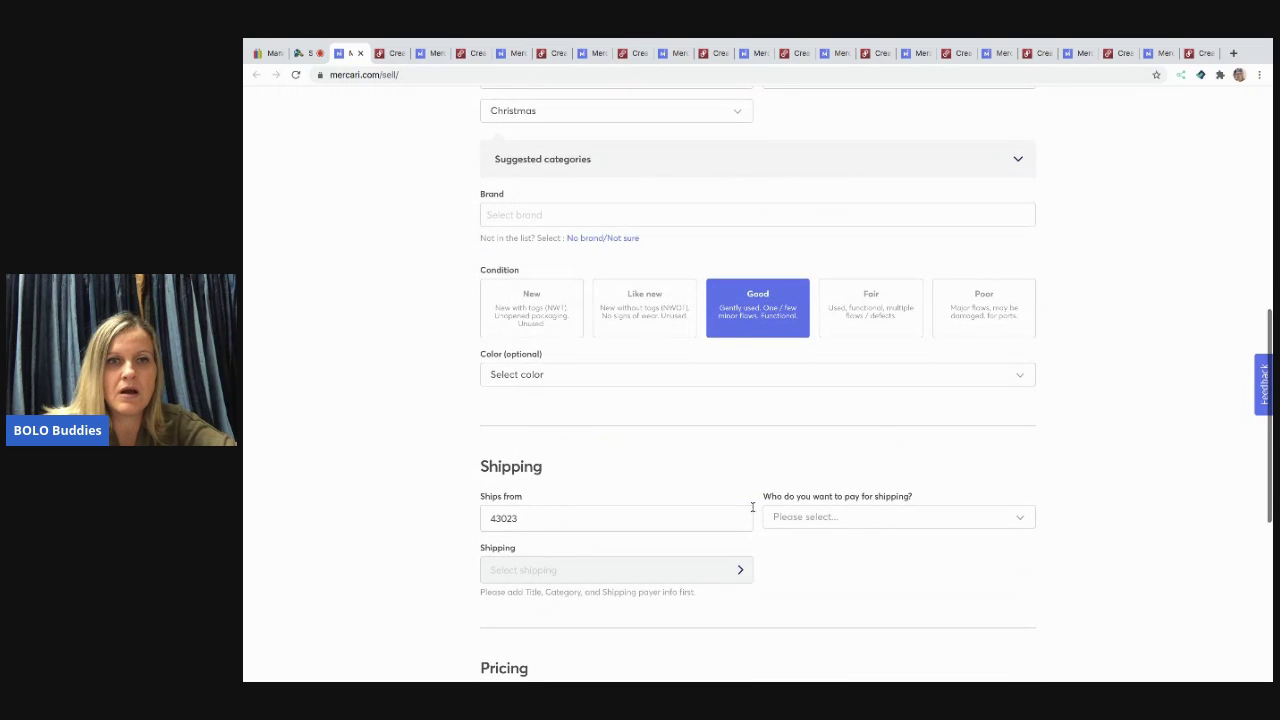
{"action": "left_click", "coordinate": [783, 517]}
{"action": "left_click", "coordinate": [784, 567]}
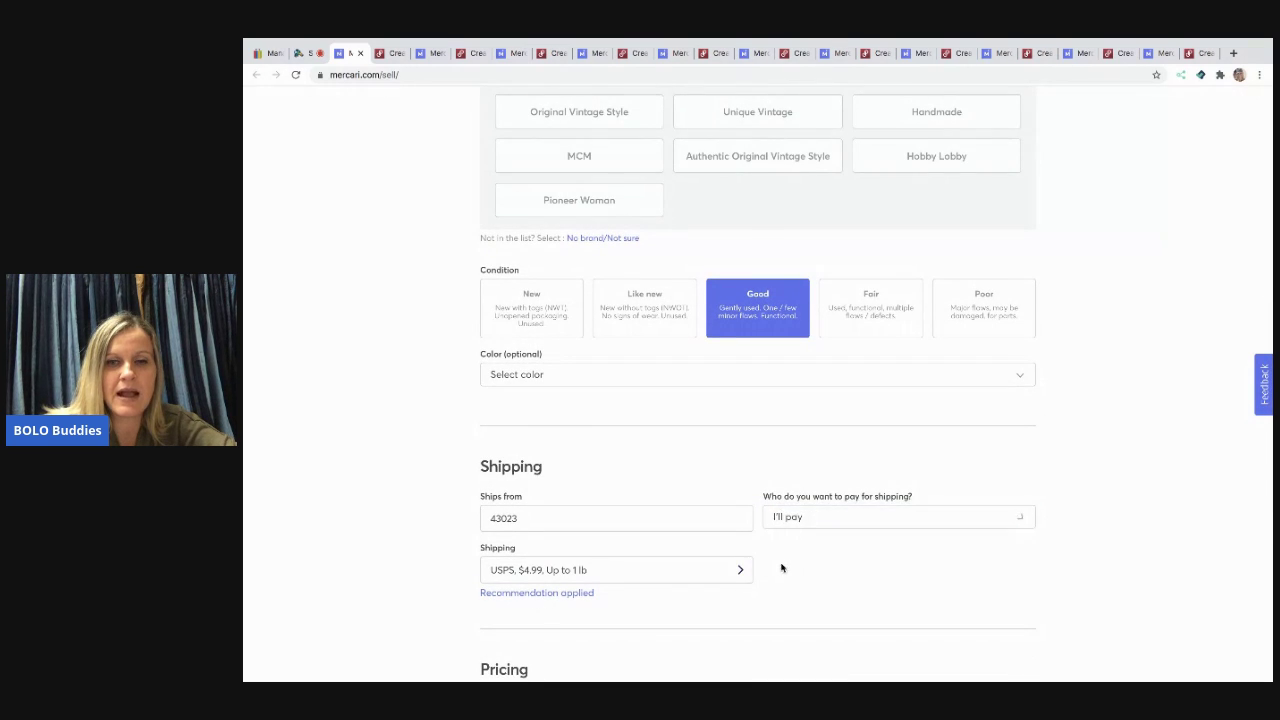
{"action": "left_click", "coordinate": [713, 569]}
{"action": "left_click", "coordinate": [686, 326]}
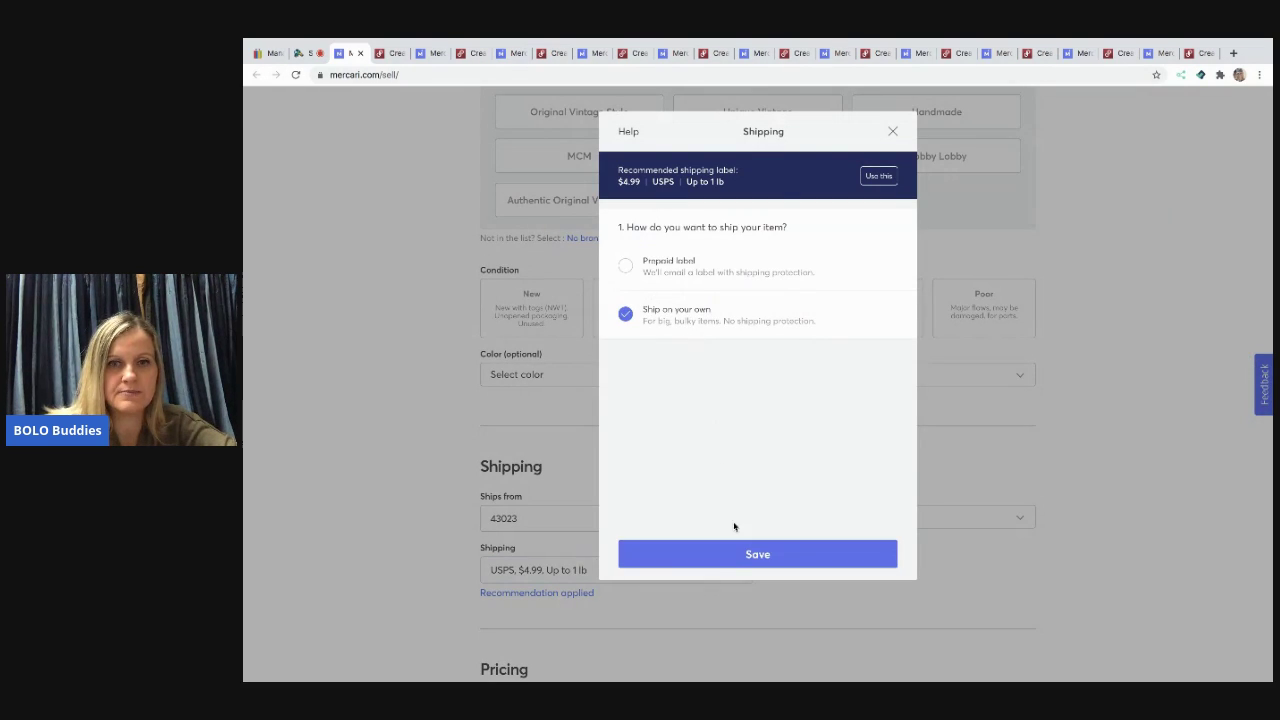
{"action": "left_click", "coordinate": [729, 555]}
Set the felt mice lot's Mercari price to 30 and turn off smart pricing
{"action": "scroll", "coordinate": [731, 457], "scroll_direction": "down", "scroll_amount": 3}
{"action": "double_click", "coordinate": [735, 413]}
{"action": "type", "text": "30"}
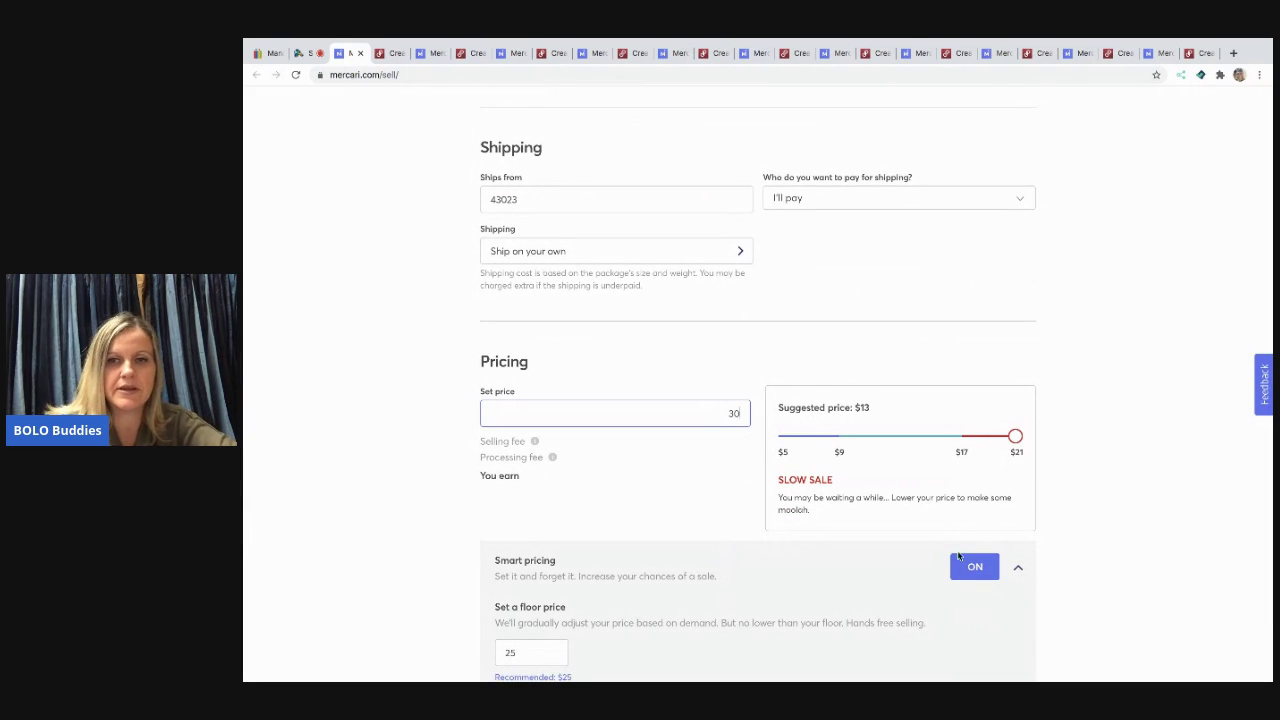
{"action": "left_click", "coordinate": [973, 567]}
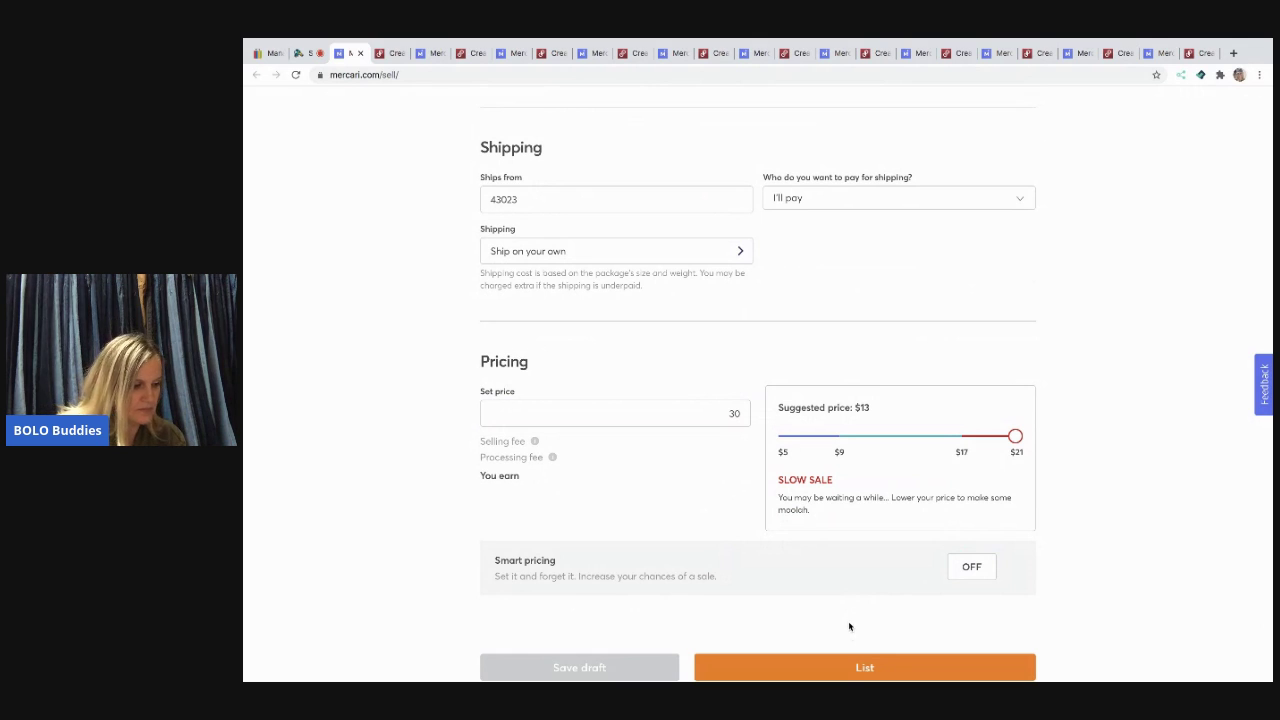
Set the brand to No brand/Not sure, publish the felt mice lot on Mercari and close its finished page
{"action": "left_click", "coordinate": [849, 668]}
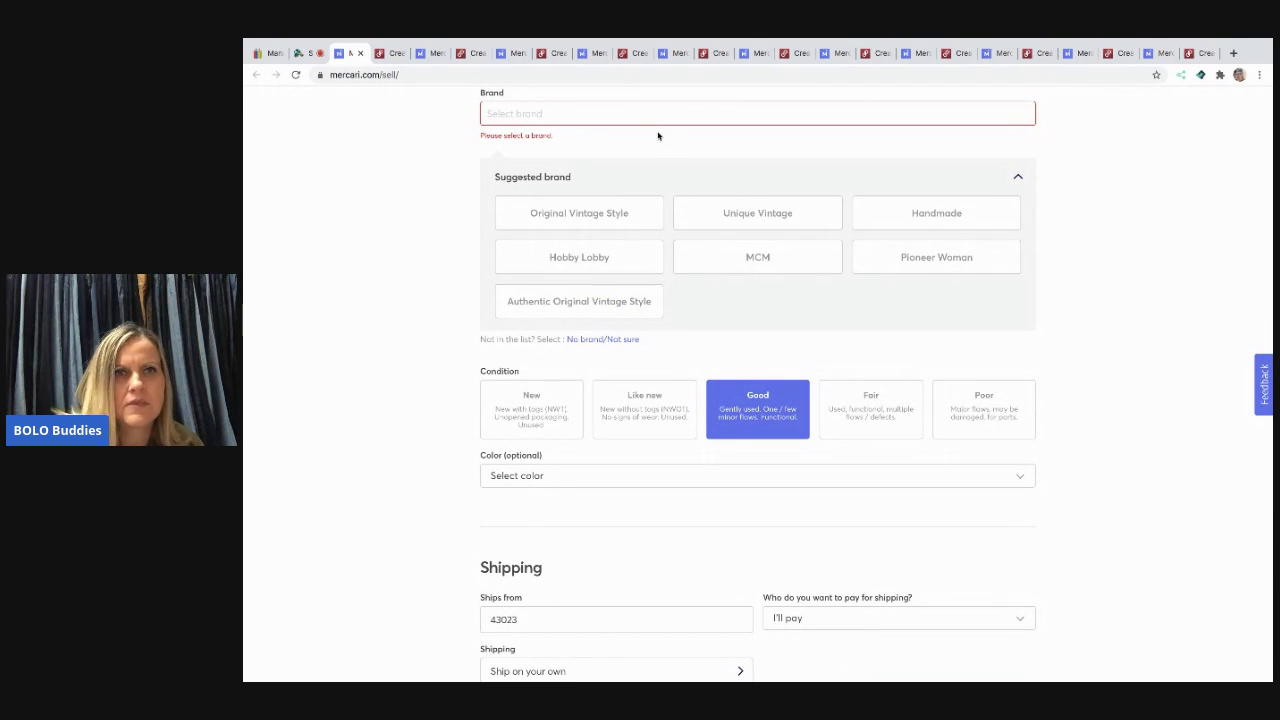
{"action": "left_click", "coordinate": [594, 340]}
{"action": "scroll", "coordinate": [686, 466], "scroll_direction": "down", "scroll_amount": 5}
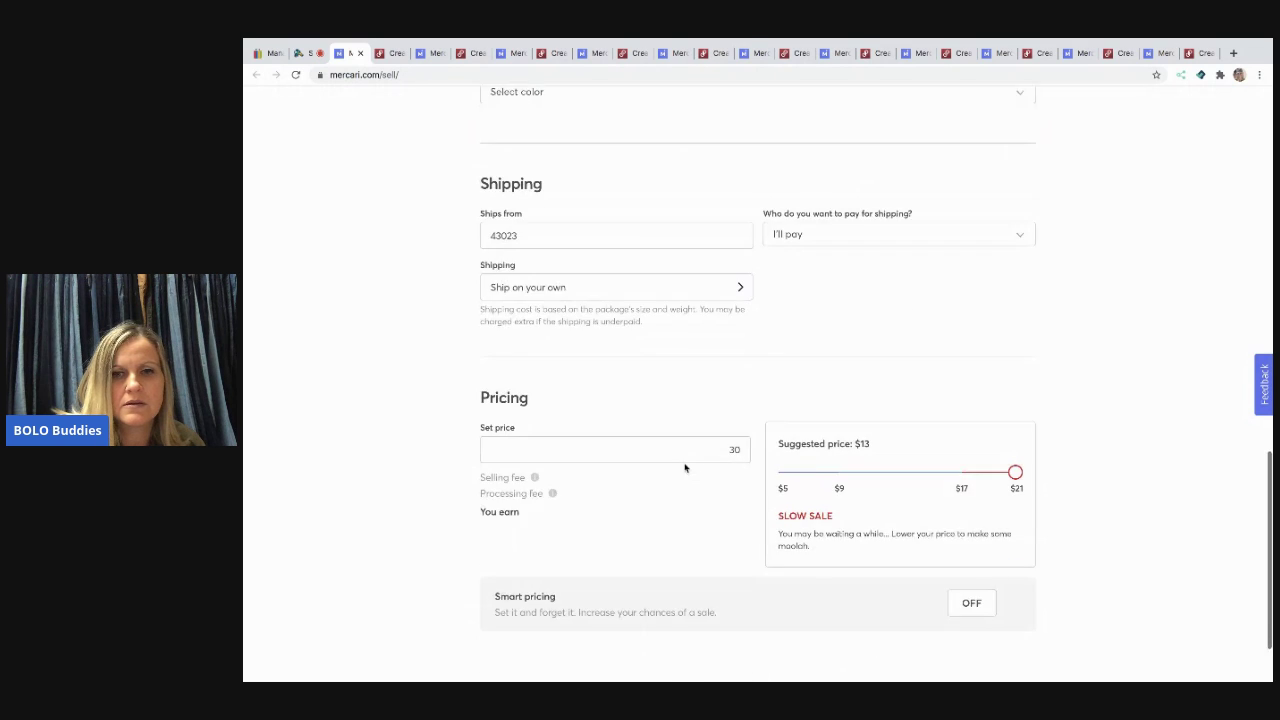
{"action": "left_click", "coordinate": [901, 643]}
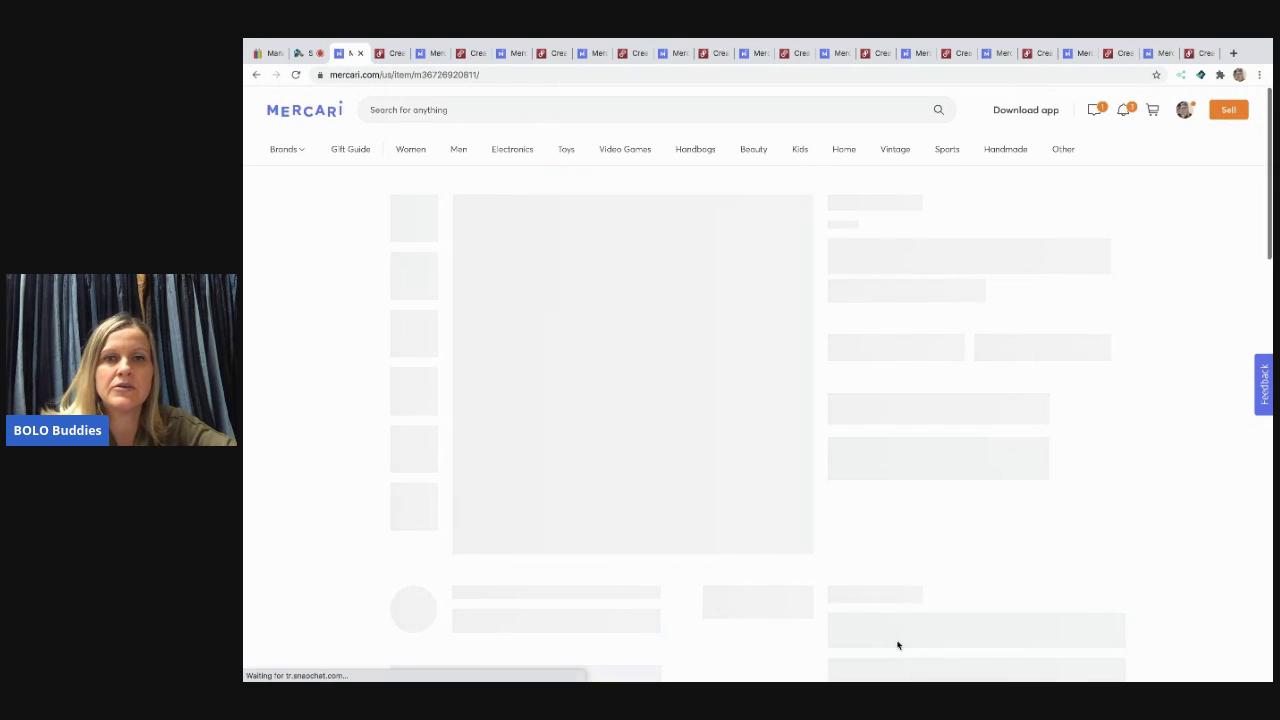
{"action": "left_click", "coordinate": [360, 53]}
Change the Poshmark title of the felt mice lot to "VTG MCM Bendable Felt Mouse Lot Ornament Japan"
{"action": "scroll", "coordinate": [510, 344], "scroll_direction": "down", "scroll_amount": 5}
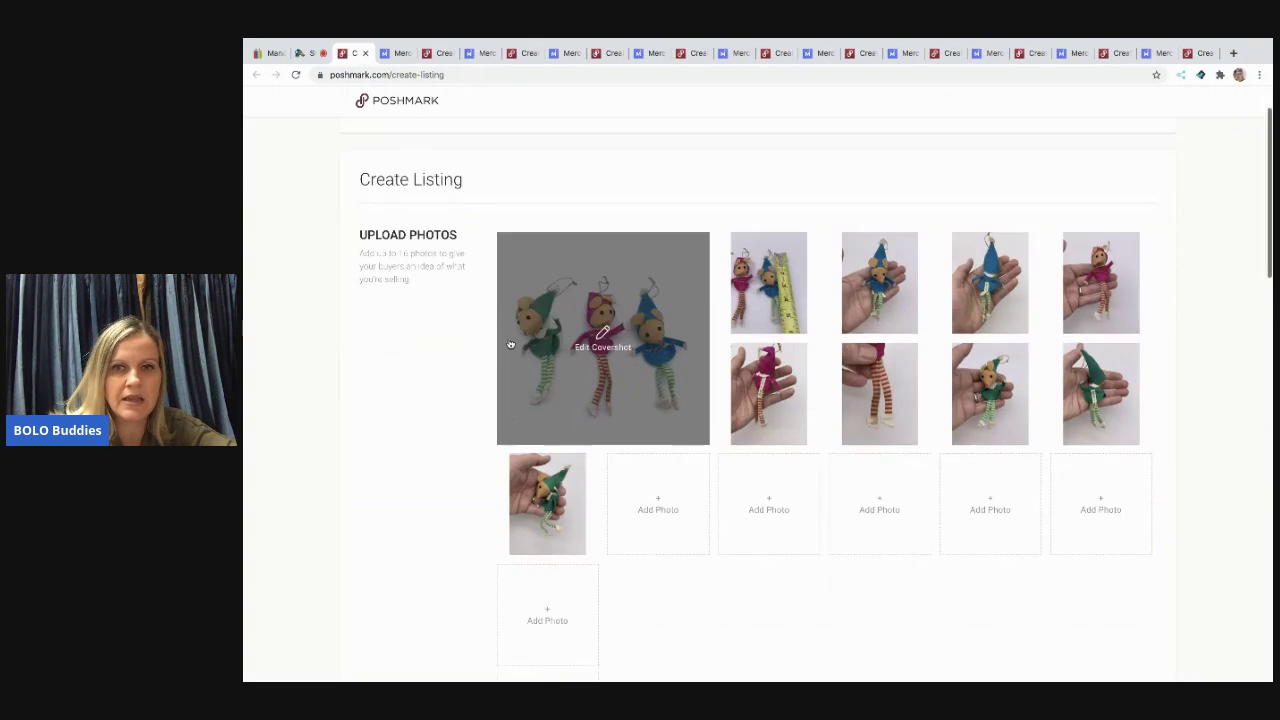
{"action": "scroll", "coordinate": [510, 344], "scroll_direction": "down", "scroll_amount": 2}
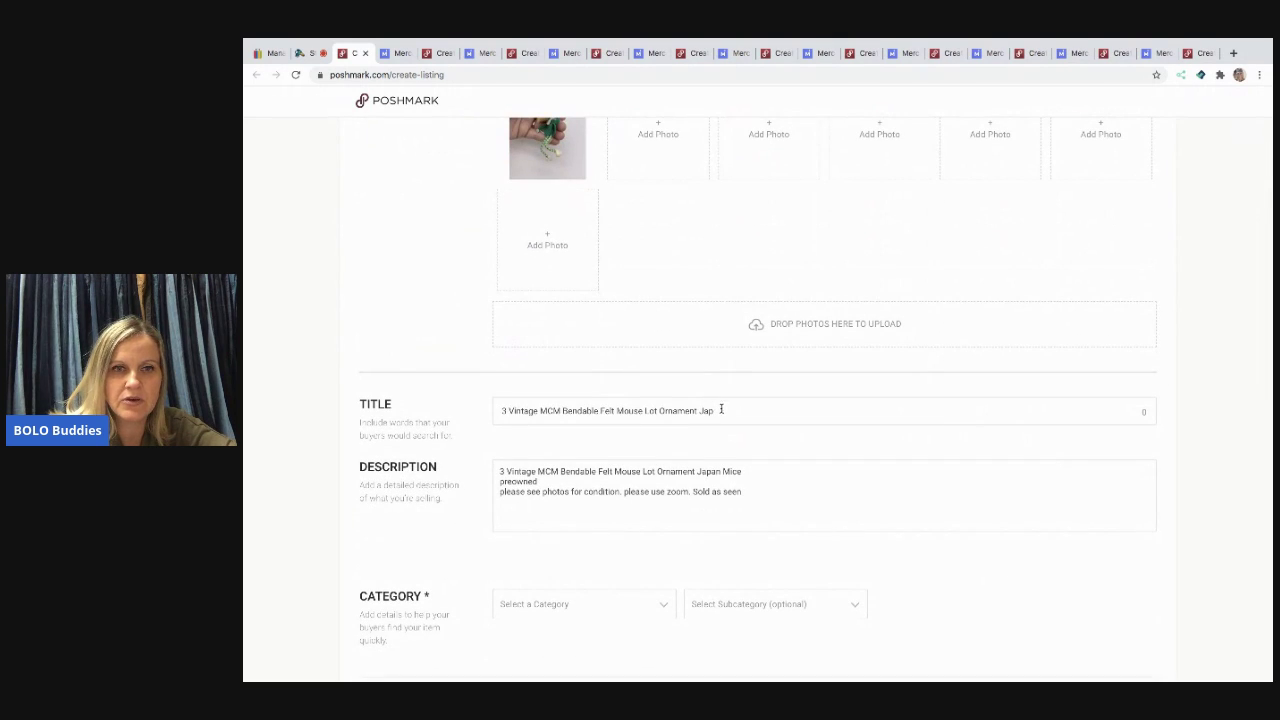
{"action": "left_click", "coordinate": [509, 410]}
{"action": "key", "text": "BackSpace"}
{"action": "key", "text": "BackSpace"}
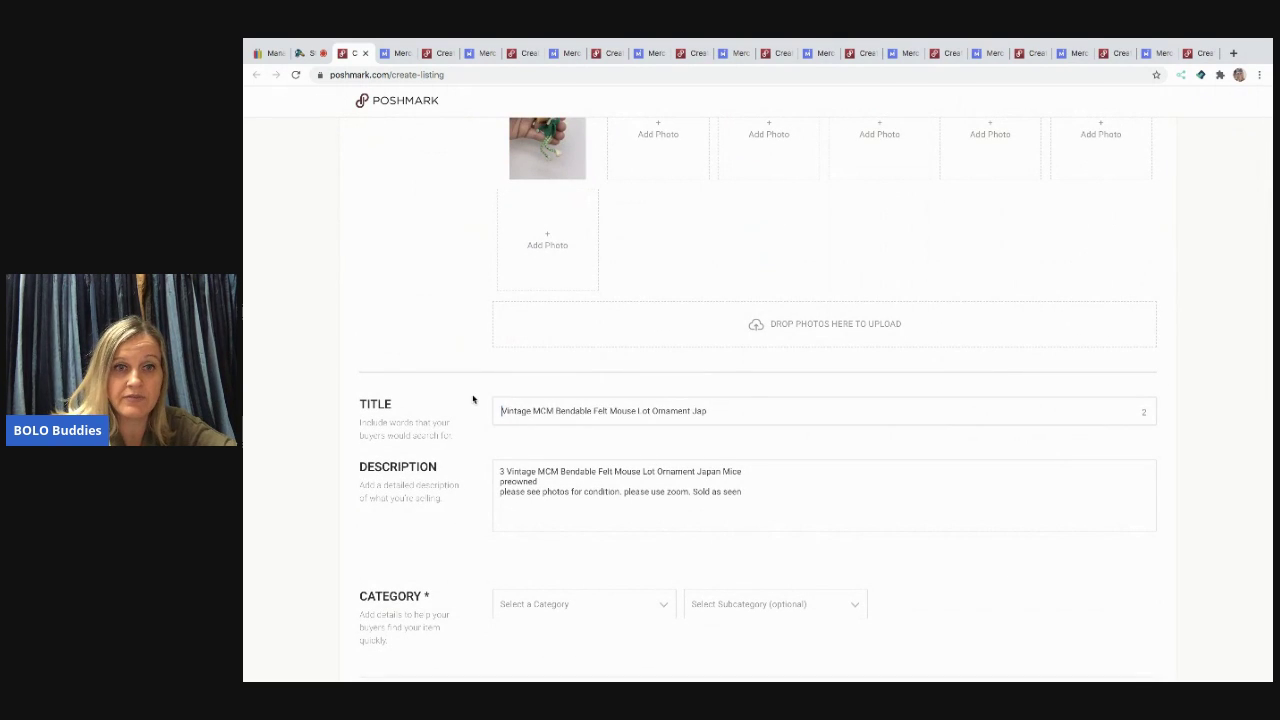
{"action": "left_click", "coordinate": [530, 410]}
{"action": "key", "text": "BackSpace"}
{"action": "key", "text": "BackSpace"}
{"action": "key", "text": "BackSpace"}
{"action": "key", "text": "BackSpace"}
{"action": "key", "text": "BackSpace"}
{"action": "key", "text": "BackSpace"}
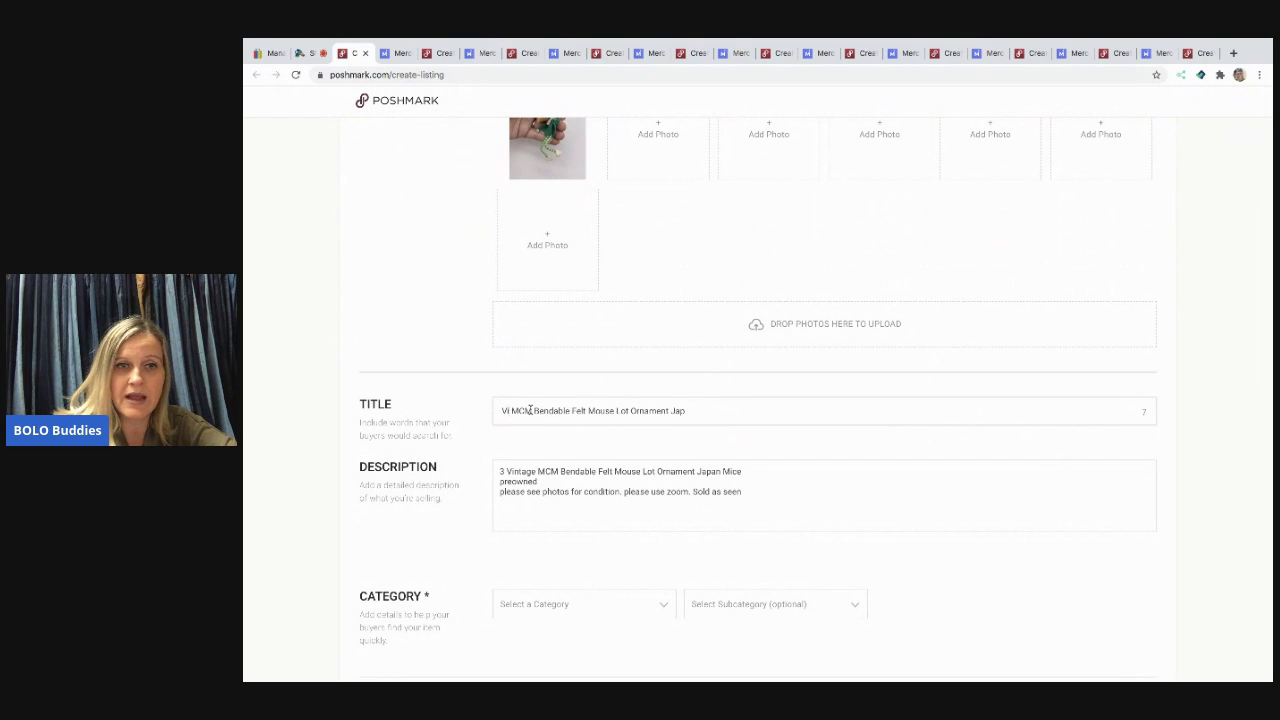
{"action": "type", "text": "TG"}
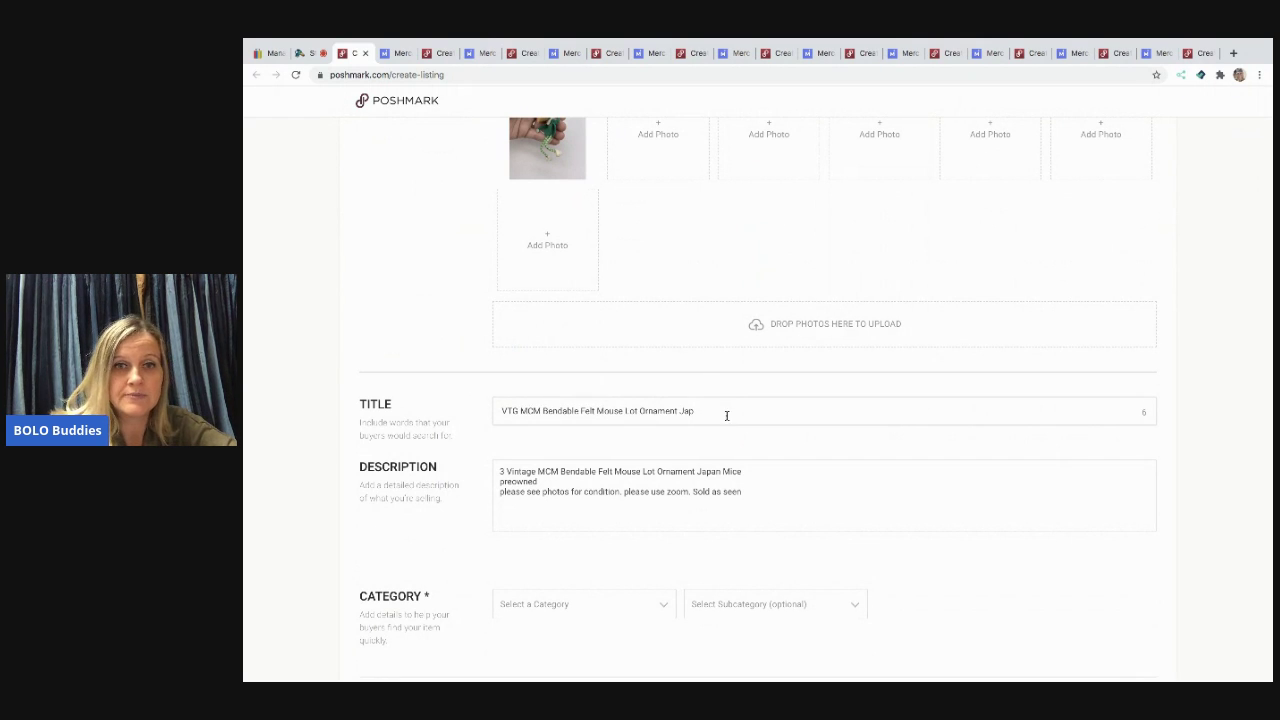
{"action": "left_click", "coordinate": [709, 415]}
Set the felt mice lot's Poshmark category to Home Holiday with the subcategory Holiday Decor
{"action": "scroll", "coordinate": [769, 443], "scroll_direction": "down", "scroll_amount": 3}
{"action": "left_click", "coordinate": [667, 461]}
{"action": "scroll", "coordinate": [649, 391], "scroll_direction": "up", "scroll_amount": 4}
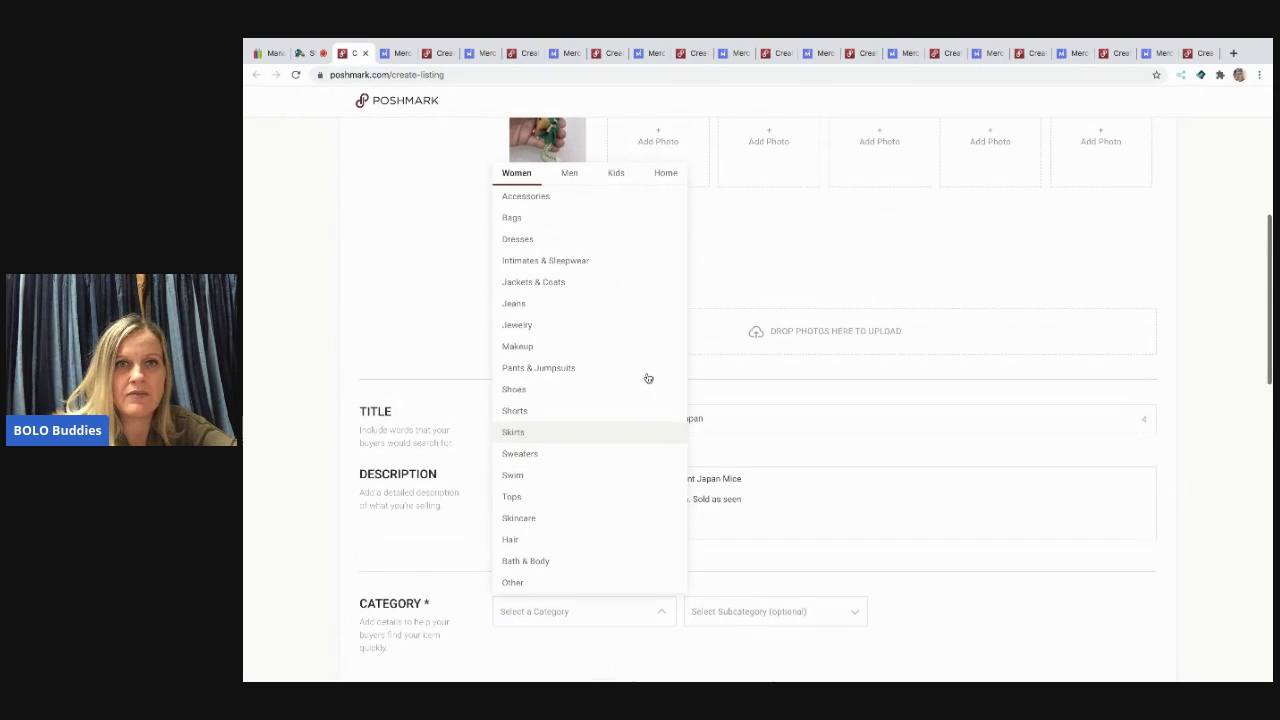
{"action": "left_click", "coordinate": [666, 186]}
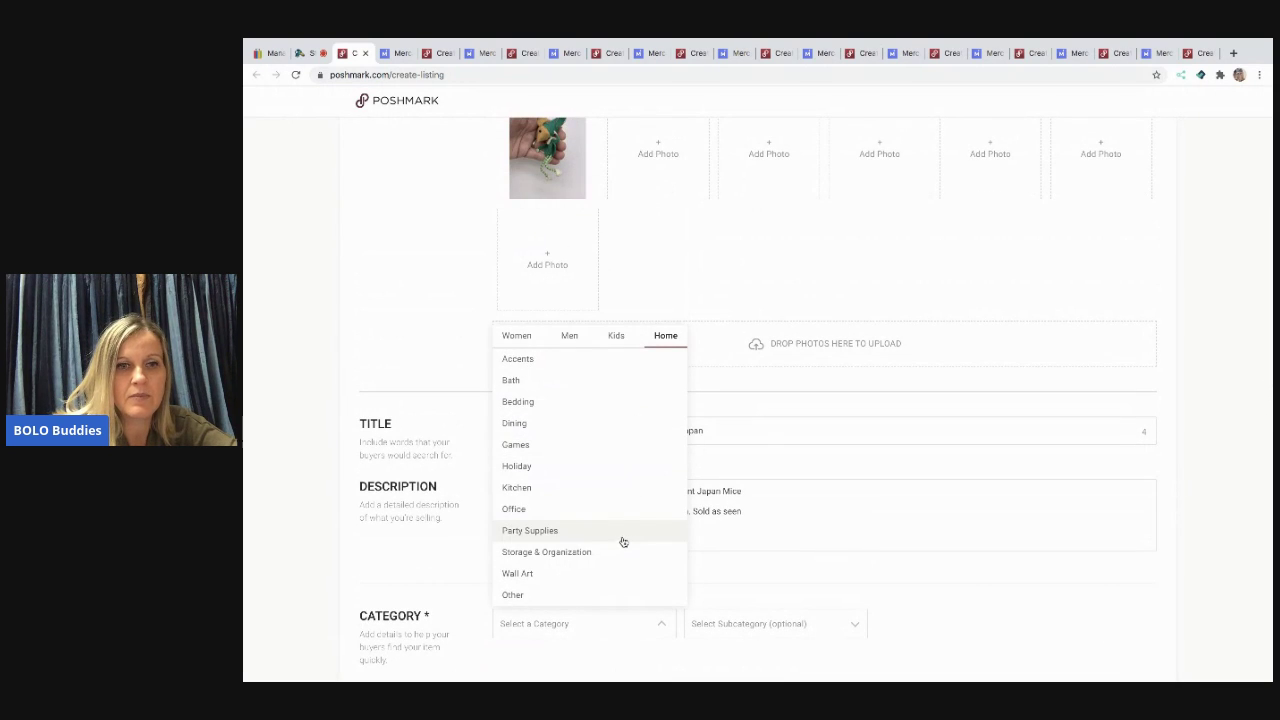
{"action": "left_click", "coordinate": [620, 469]}
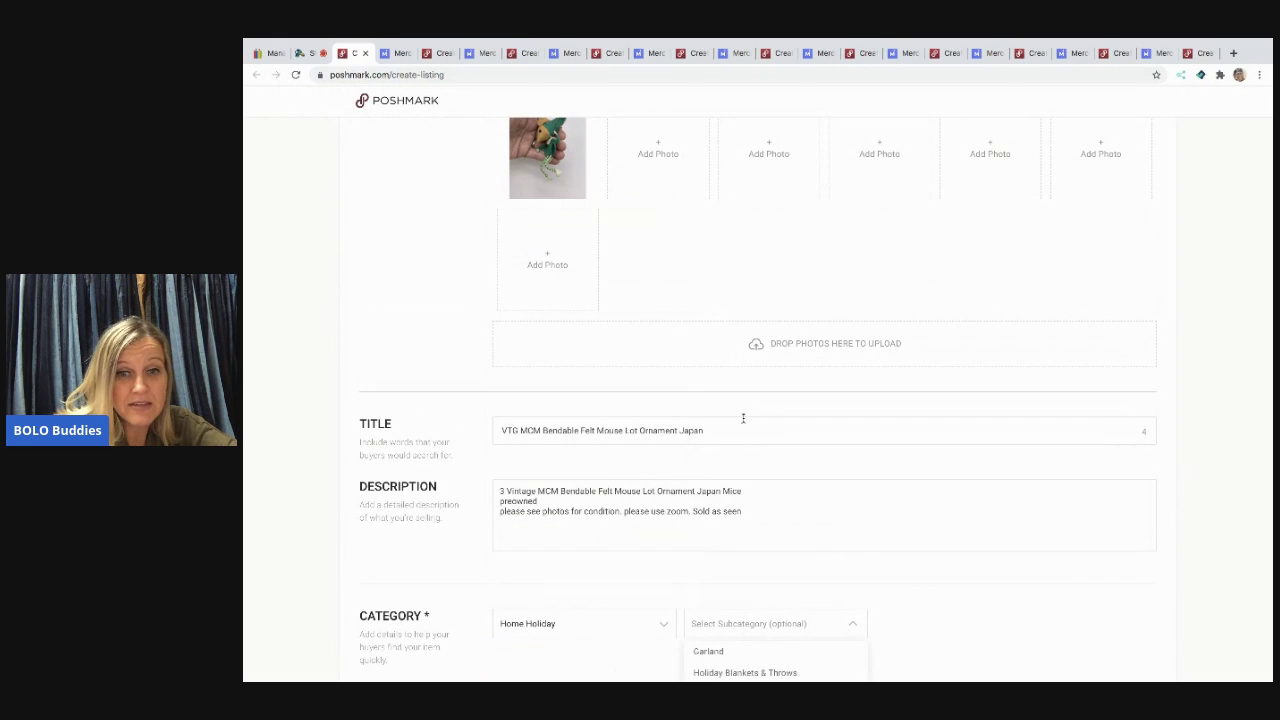
{"action": "scroll", "coordinate": [743, 417], "scroll_direction": "down", "scroll_amount": 3}
{"action": "left_click", "coordinate": [735, 561]}
Set the felt mice lot's size to OS and mark it as not having tags attached
{"action": "scroll", "coordinate": [735, 561], "scroll_direction": "down", "scroll_amount": 3}
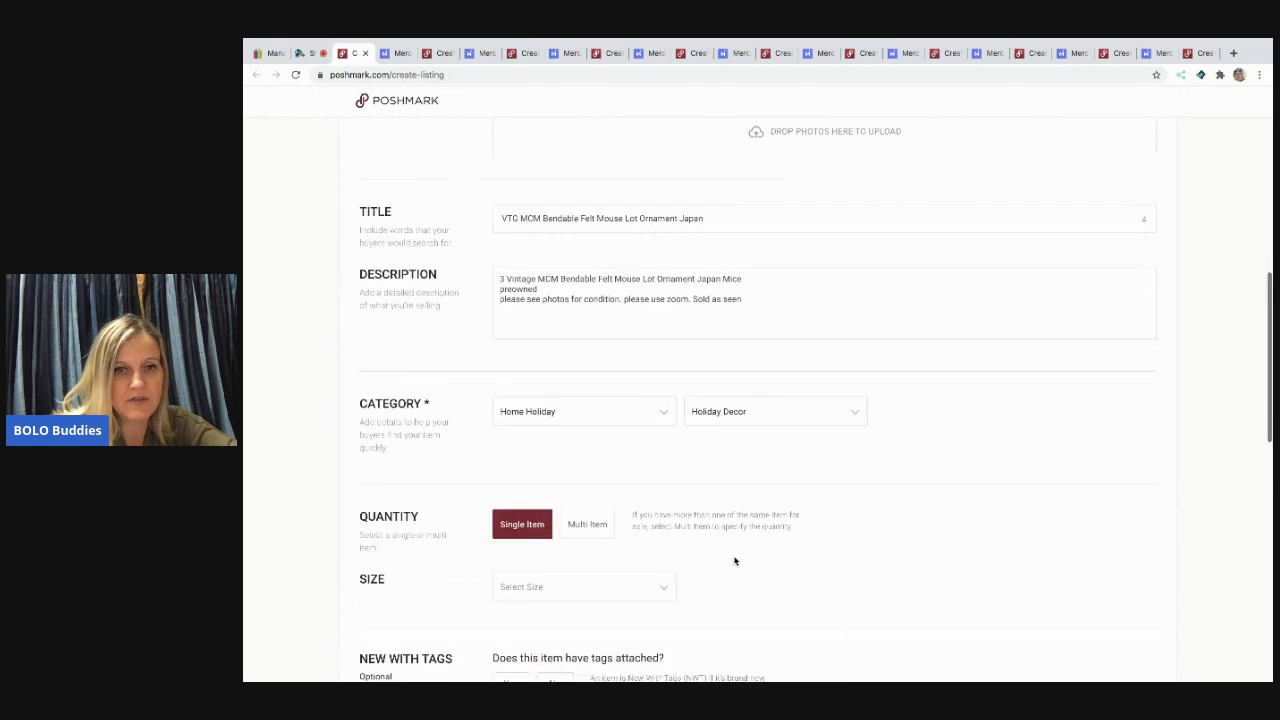
{"action": "left_click", "coordinate": [640, 449]}
{"action": "left_click", "coordinate": [552, 385]}
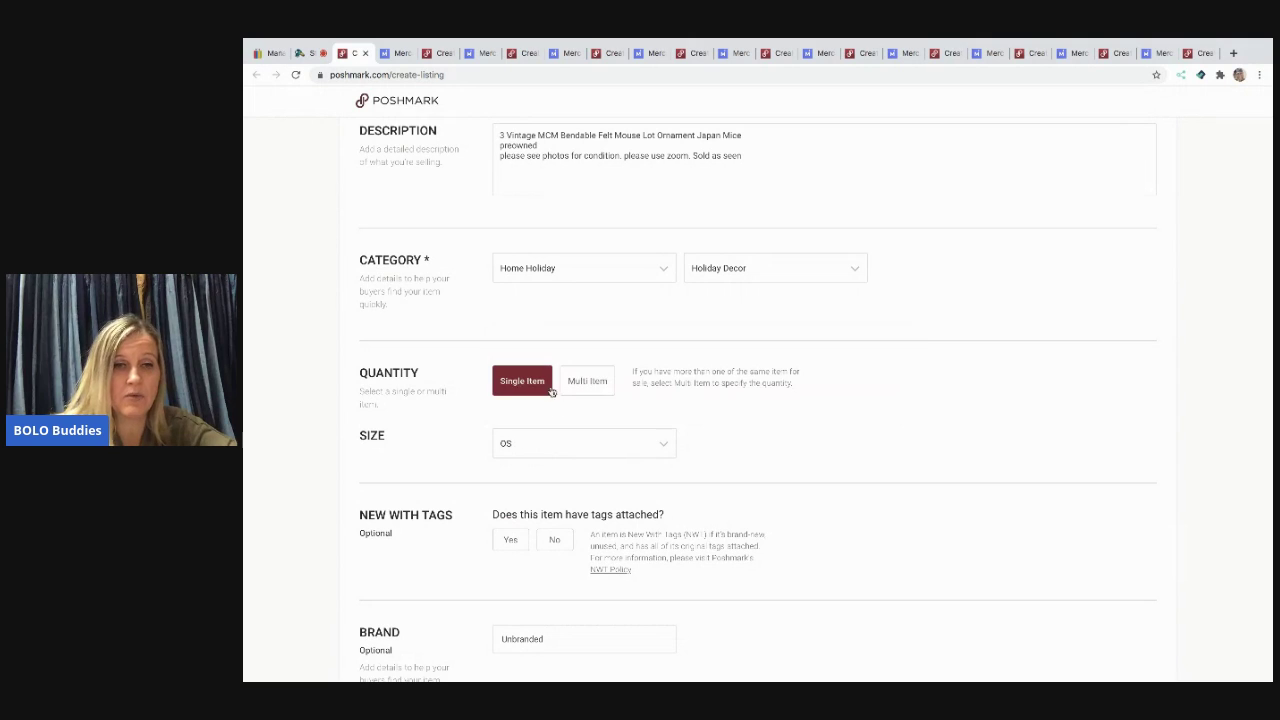
{"action": "left_click", "coordinate": [555, 540]}
Set the felt mice lot's Poshmark original price to 0 and its listing price to 30
{"action": "scroll", "coordinate": [563, 549], "scroll_direction": "down", "scroll_amount": 4}
{"action": "scroll", "coordinate": [546, 491], "scroll_direction": "down", "scroll_amount": 1}
{"action": "left_click", "coordinate": [546, 474]}
{"action": "type", "text": "0"}
{"action": "left_click", "coordinate": [567, 530]}
{"action": "key", "text": "BackSpace"}
{"action": "key", "text": "BackSpace"}
{"action": "type", "text": "30"}
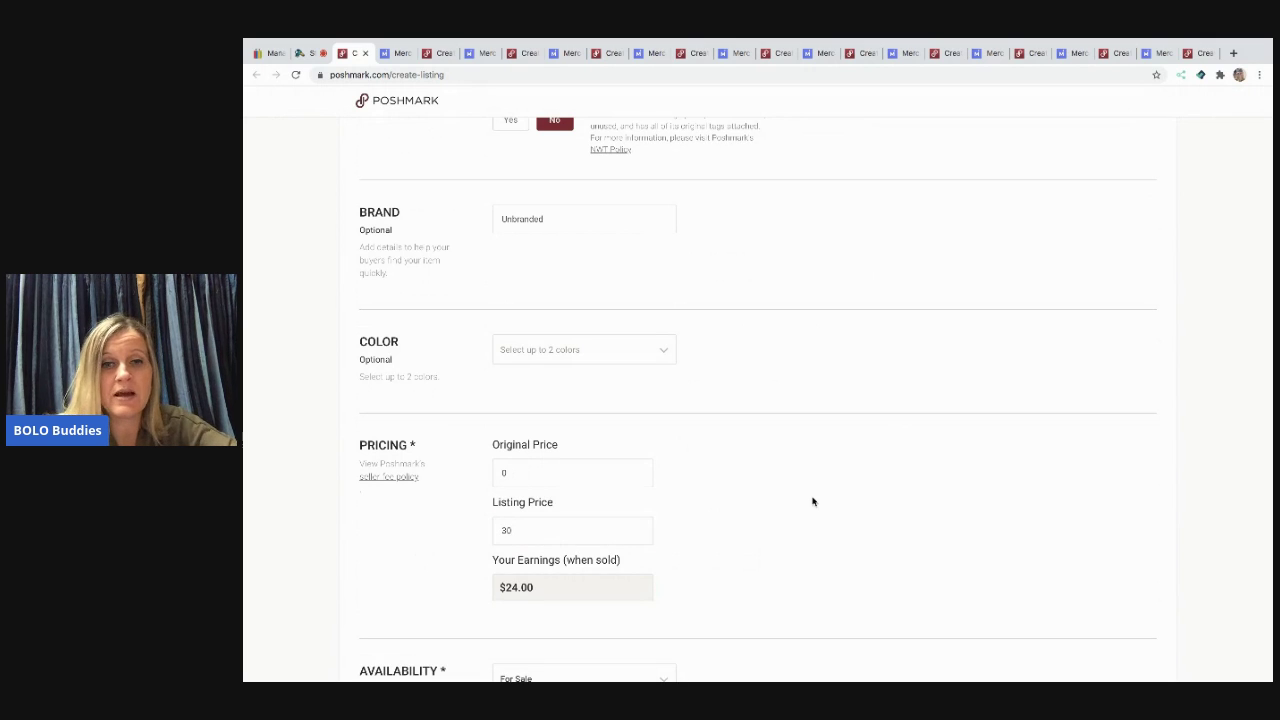
List the felt mice lot on Poshmark with Twitter sharing off and Posh Party sharing on, and close the finished page
{"action": "scroll", "coordinate": [813, 501], "scroll_direction": "down", "scroll_amount": 3}
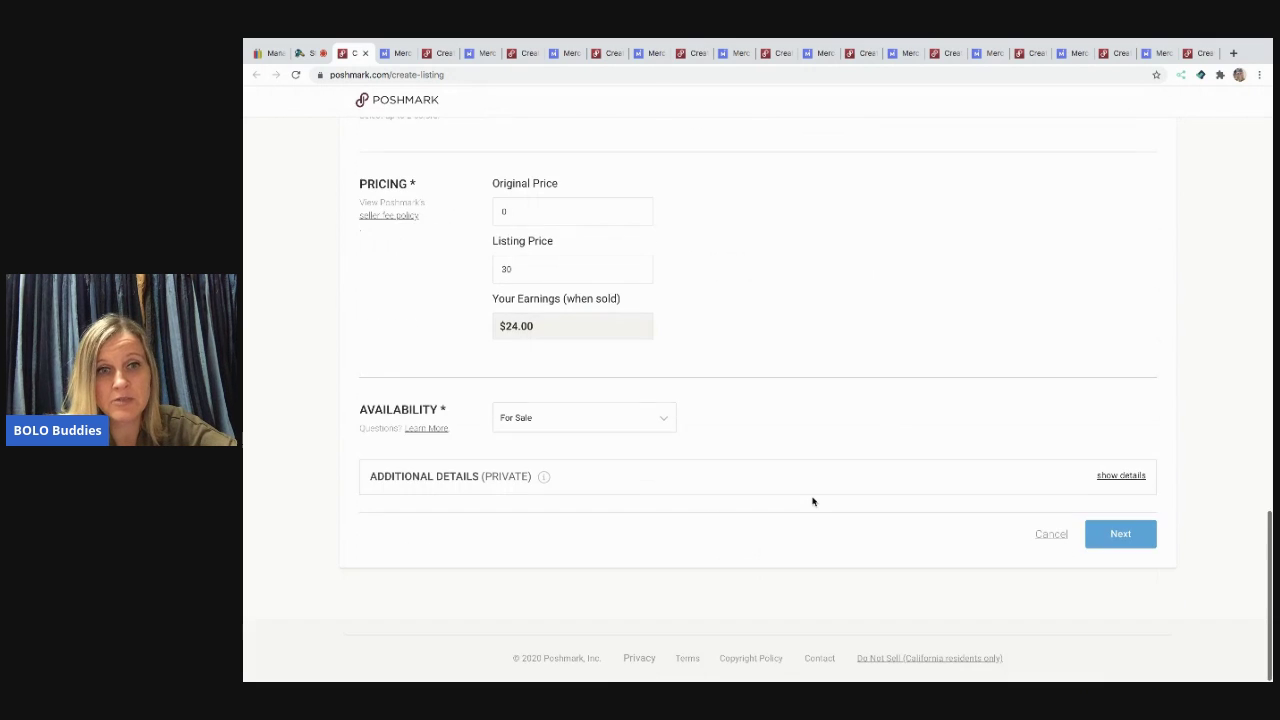
{"action": "left_click", "coordinate": [1120, 535]}
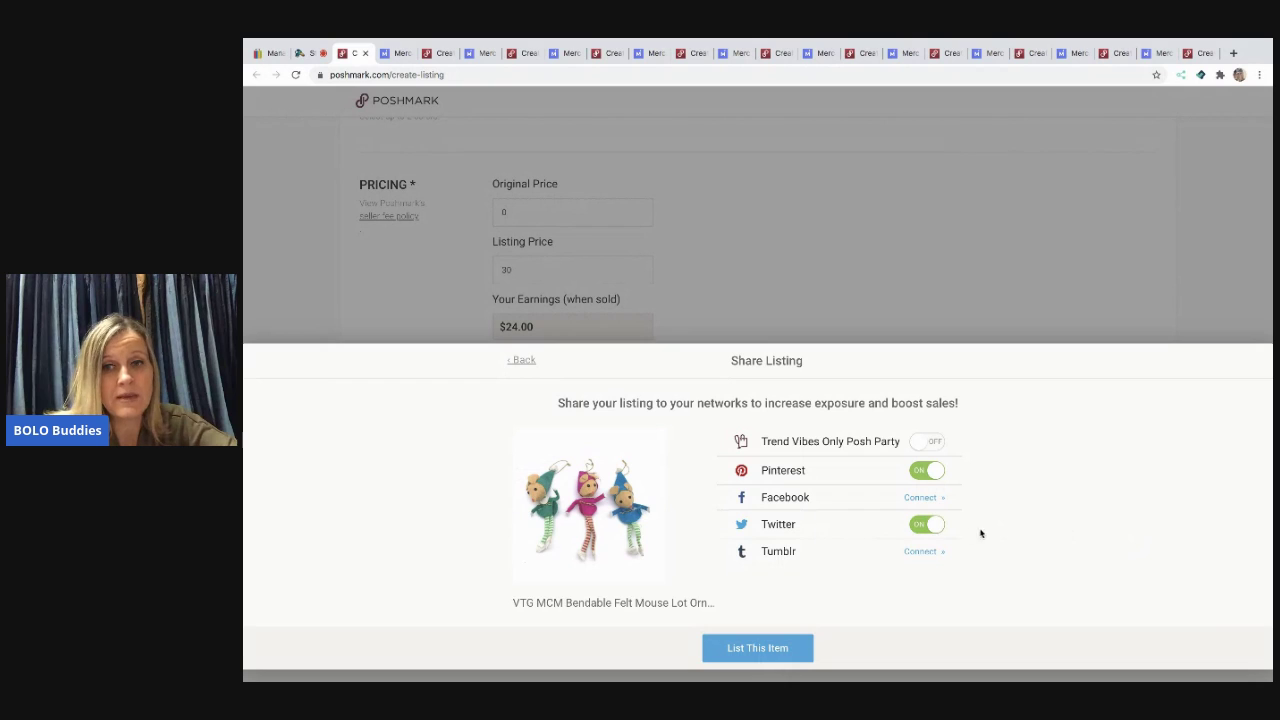
{"action": "left_click", "coordinate": [932, 530]}
{"action": "left_click", "coordinate": [932, 442]}
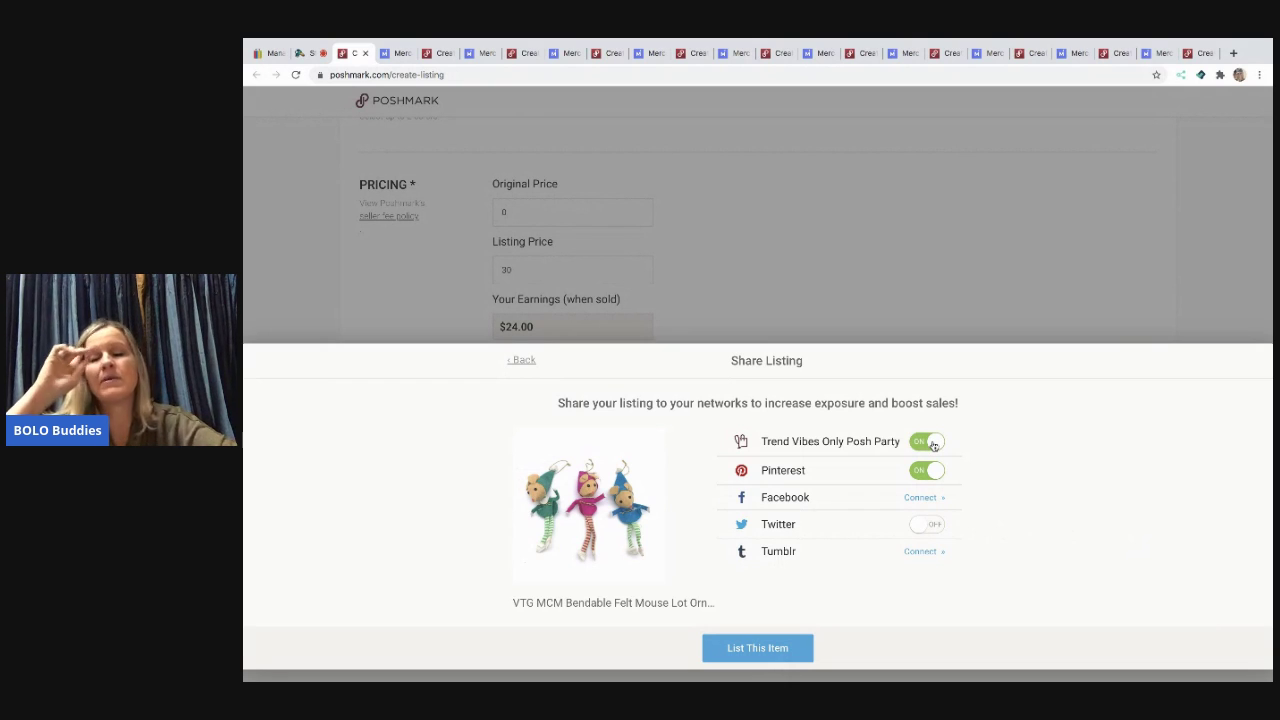
{"action": "left_click", "coordinate": [769, 648]}
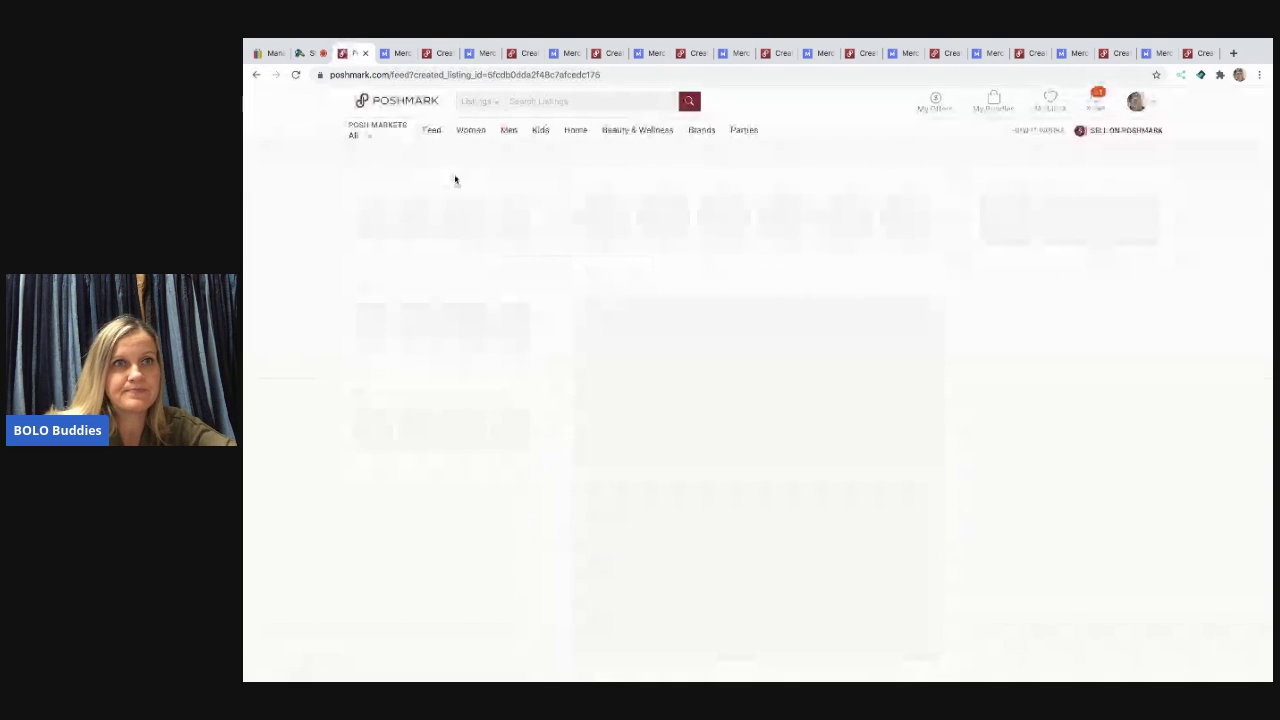
{"action": "left_click", "coordinate": [365, 54]}
Change the Transformers toy's Mercari title to "Transformers Armada Terrorsaur Mini Con"
{"action": "scroll", "coordinate": [394, 335], "scroll_direction": "down", "scroll_amount": 1}
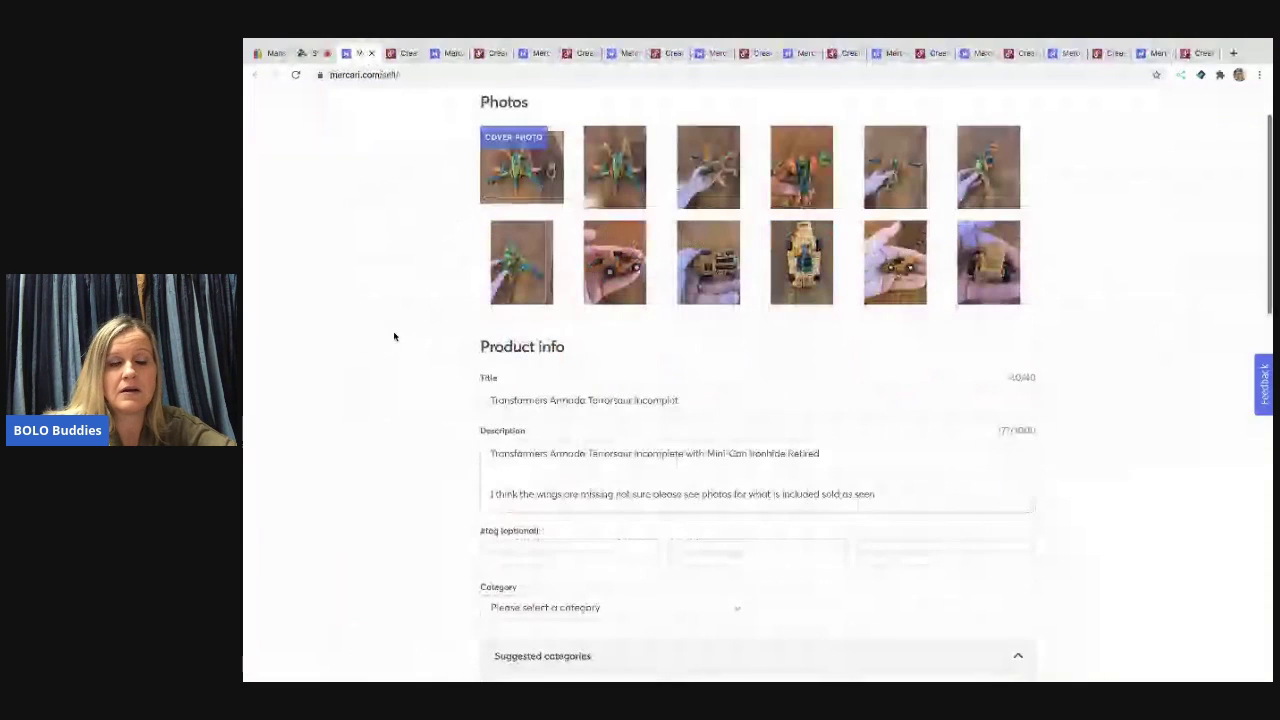
{"action": "left_click", "coordinate": [684, 400]}
{"action": "left_click_drag", "start_coordinate": [684, 400], "coordinate": [648, 400]}
{"action": "key", "text": "BackSpace"}
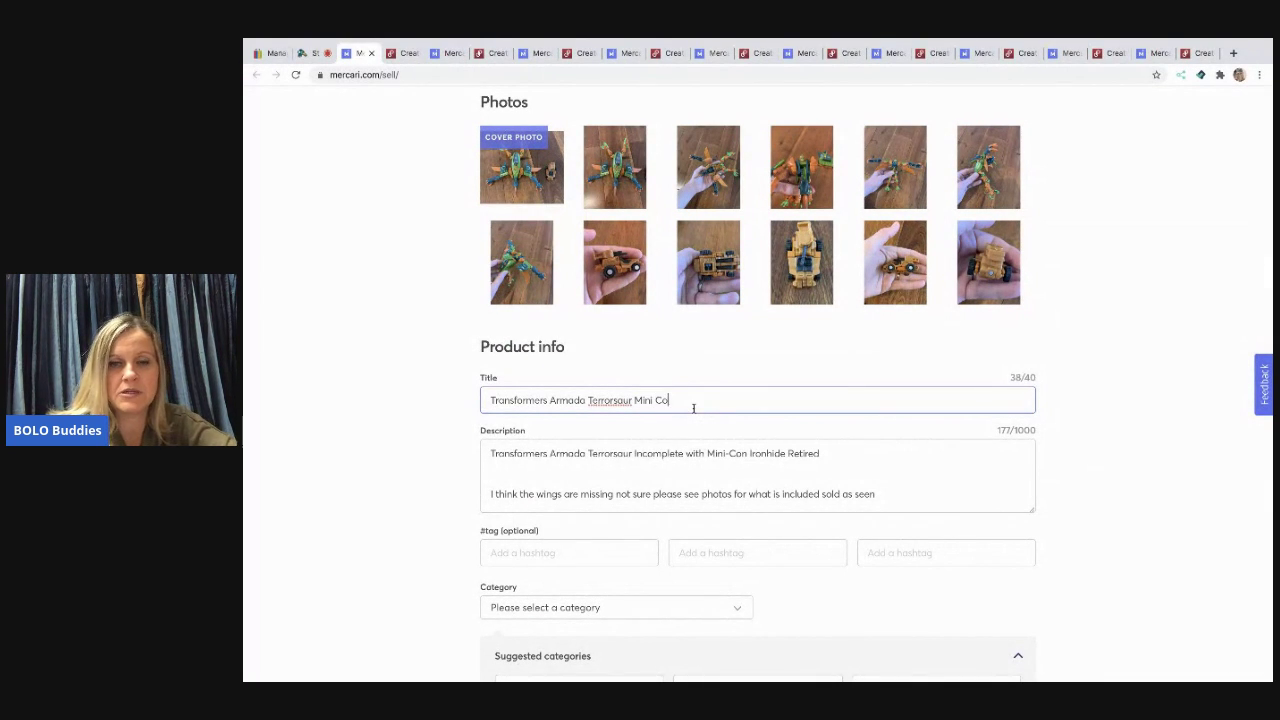
Add the hashtags Trasformers, Armada and Terrorsaur to the Transformers toy's Mercari listing
{"action": "left_click", "coordinate": [633, 552]}
{"action": "type", "text": "#Trasformers"}
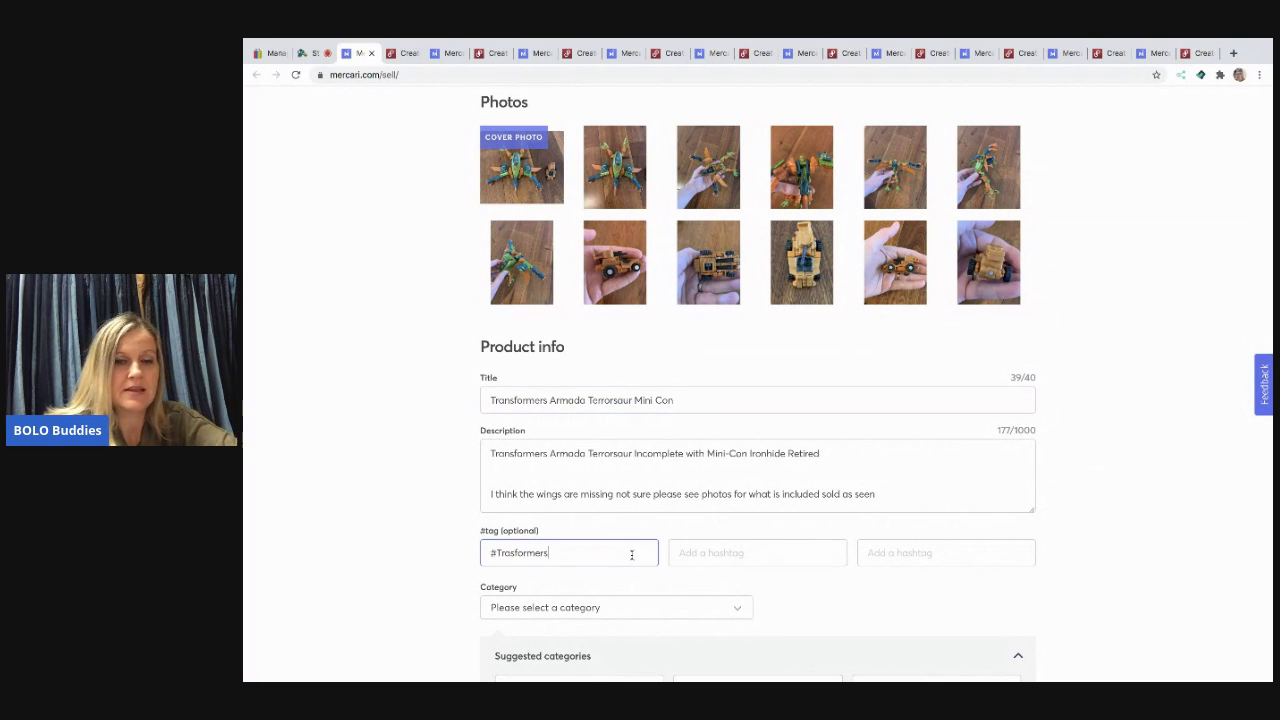
{"action": "key", "text": "Tab"}
{"action": "type", "text": "#Arm"}
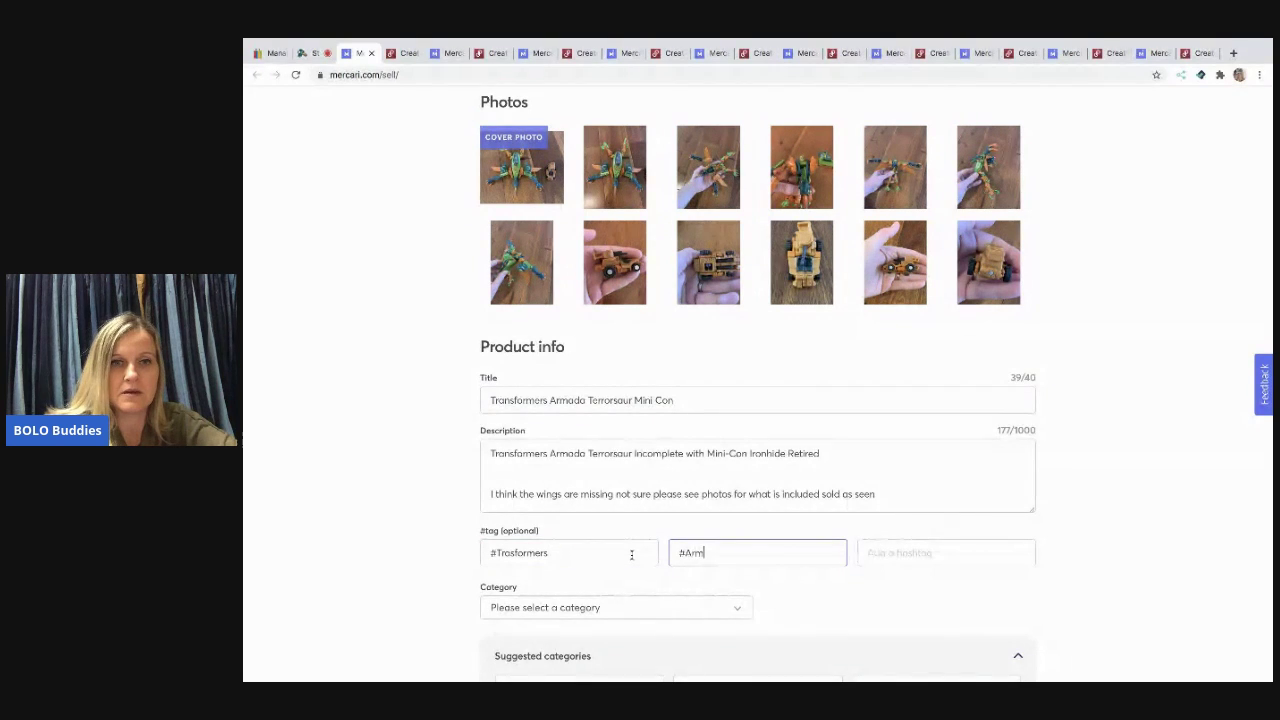
{"action": "key", "text": "Tab"}
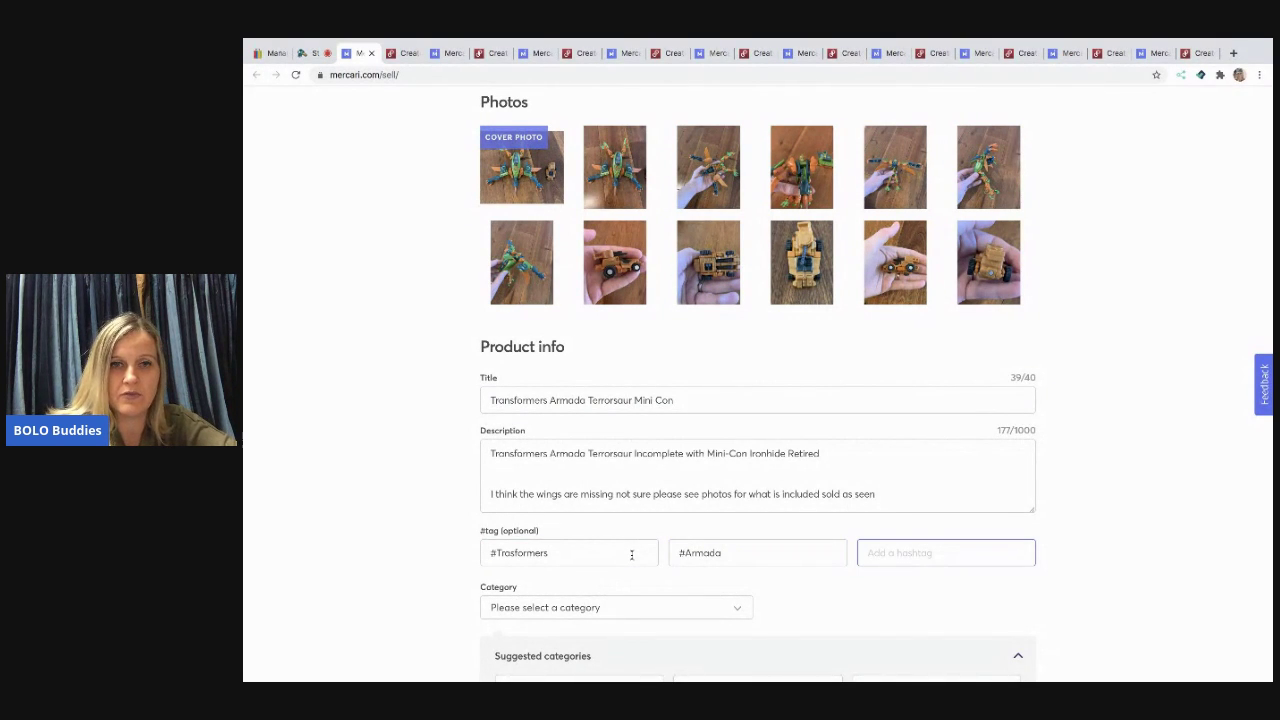
{"action": "type", "text": "#Terrorsaur"}
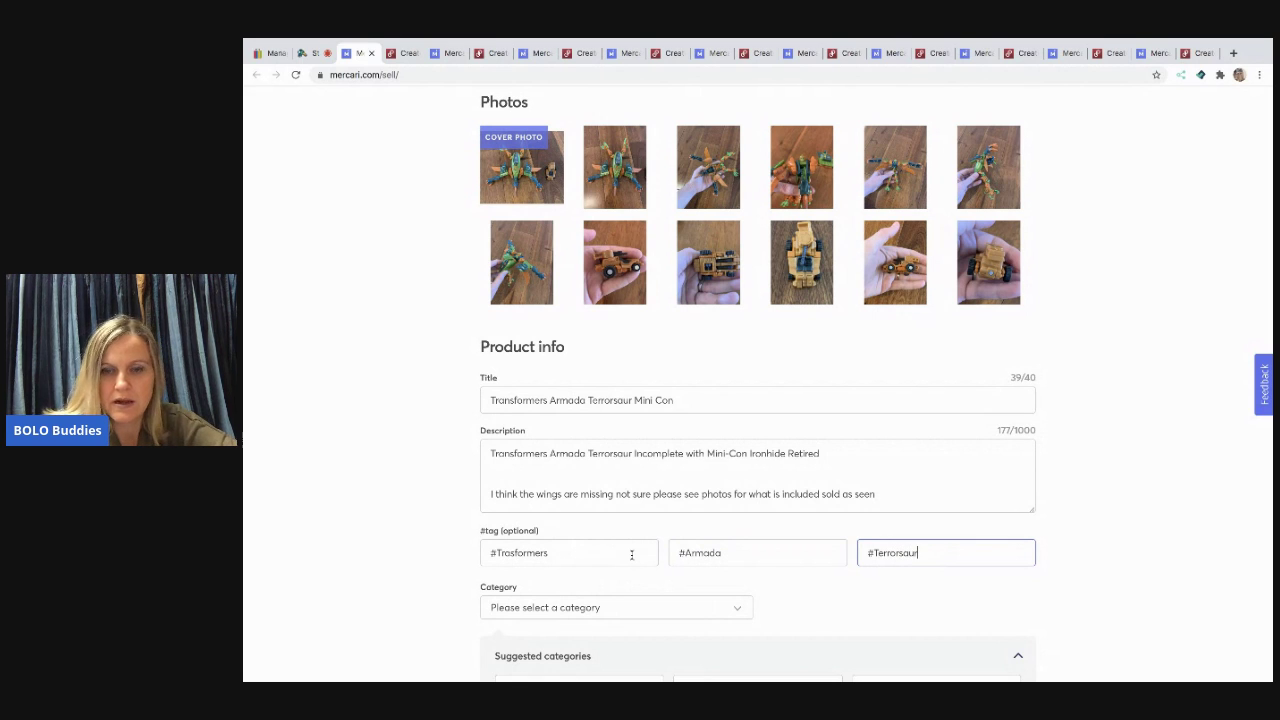
{"action": "scroll", "coordinate": [689, 491], "scroll_direction": "down", "scroll_amount": 2}
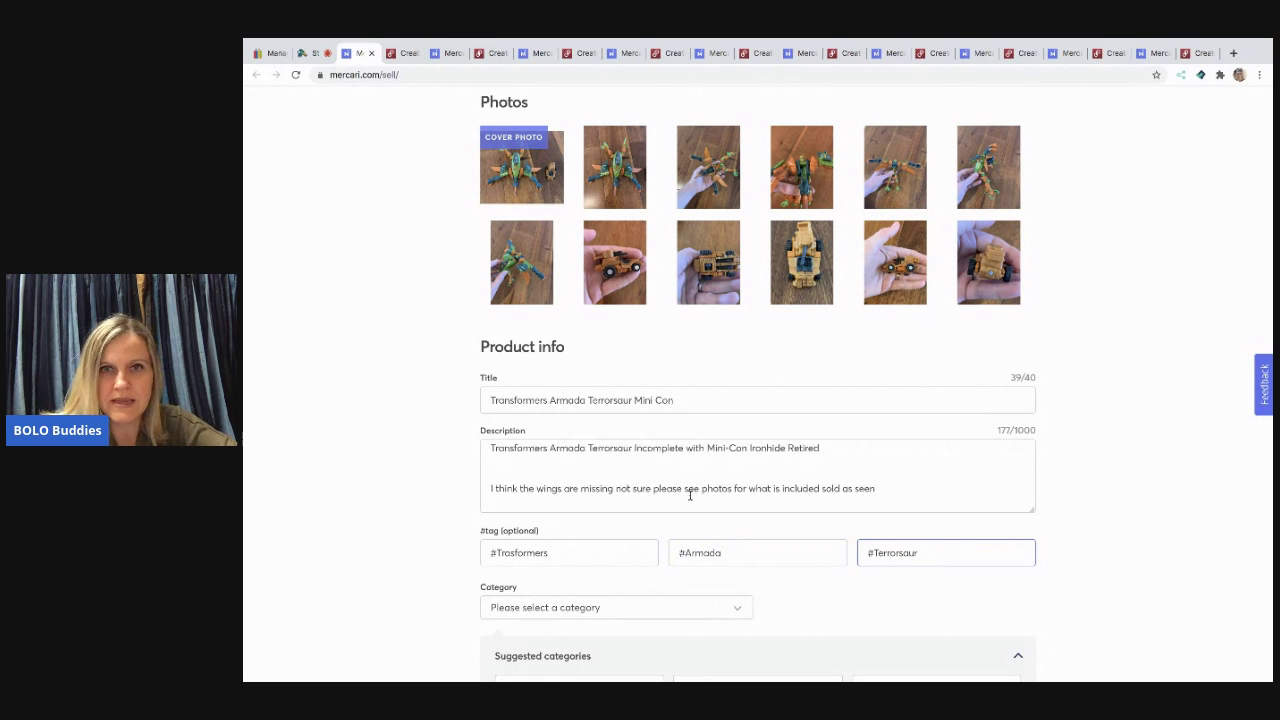
Set the Transformers toy's Mercari category to Toys & Collectibles > Action Figures & Accessories > Action Figures, brand to No brand/Not sure and condition to Good
{"action": "scroll", "coordinate": [784, 506], "scroll_direction": "down", "scroll_amount": 1}
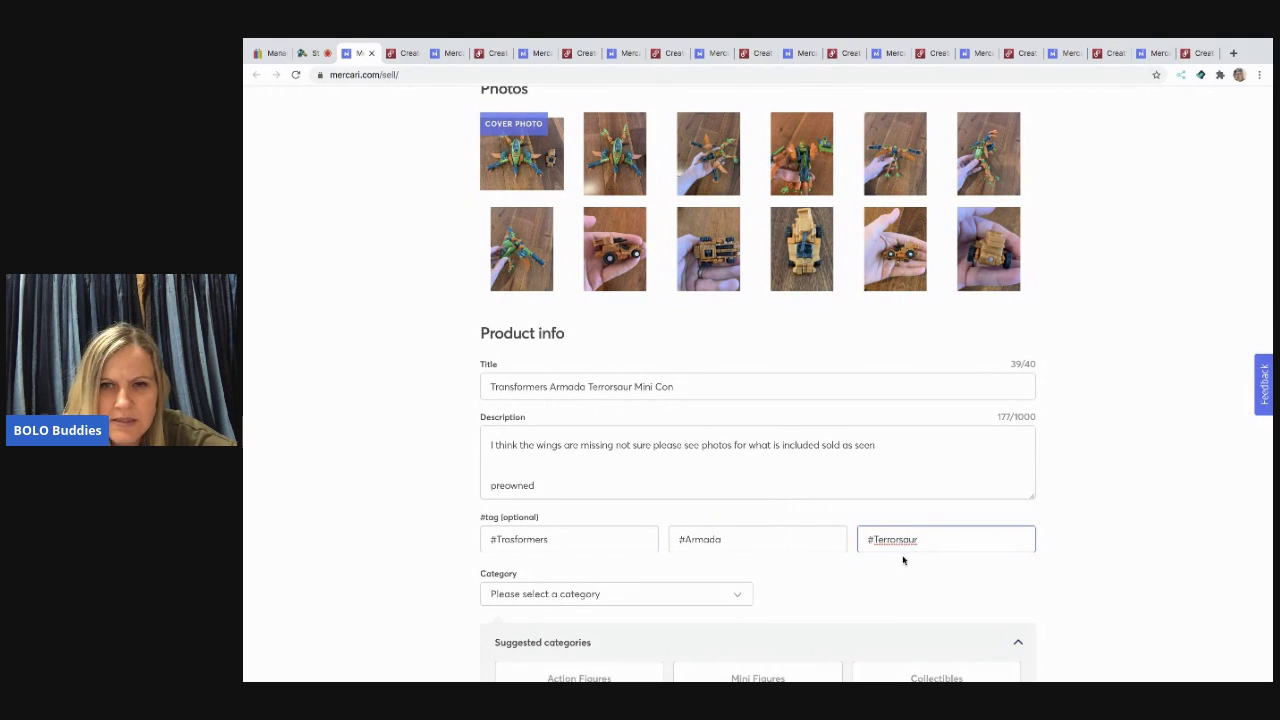
{"action": "scroll", "coordinate": [863, 566], "scroll_direction": "down", "scroll_amount": 2}
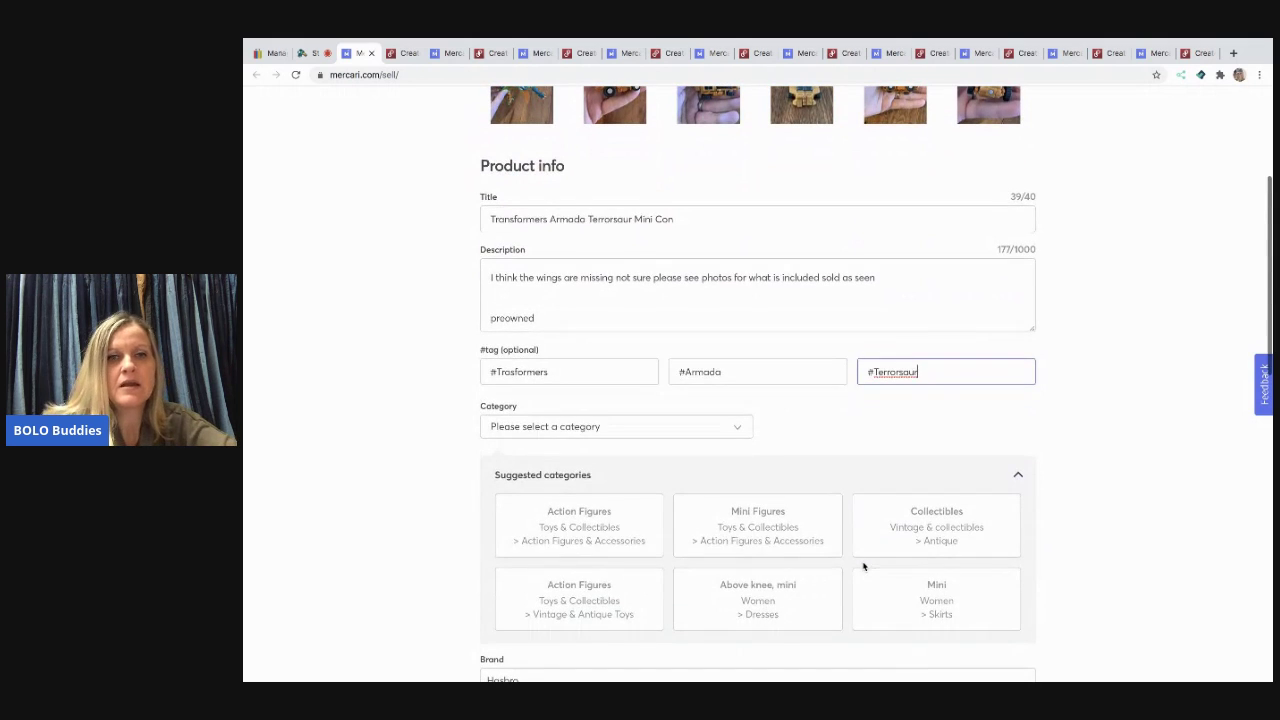
{"action": "left_click", "coordinate": [622, 530]}
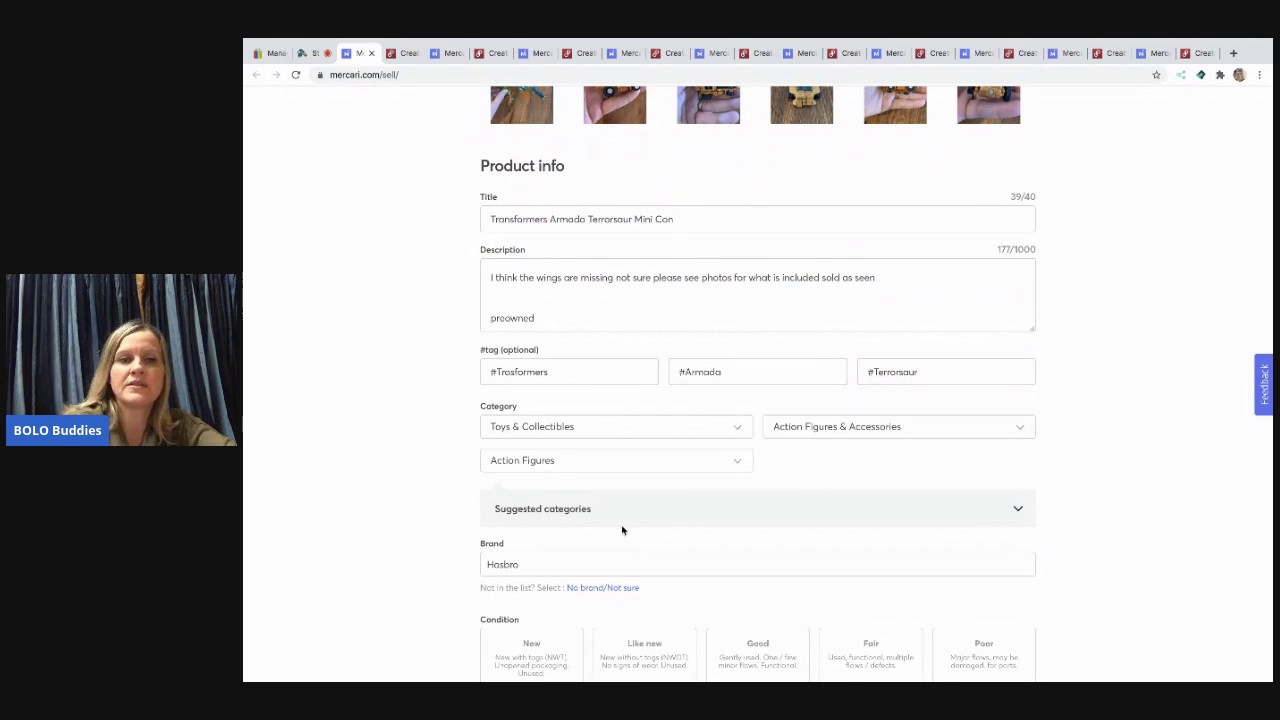
{"action": "scroll", "coordinate": [677, 557], "scroll_direction": "down", "scroll_amount": 3}
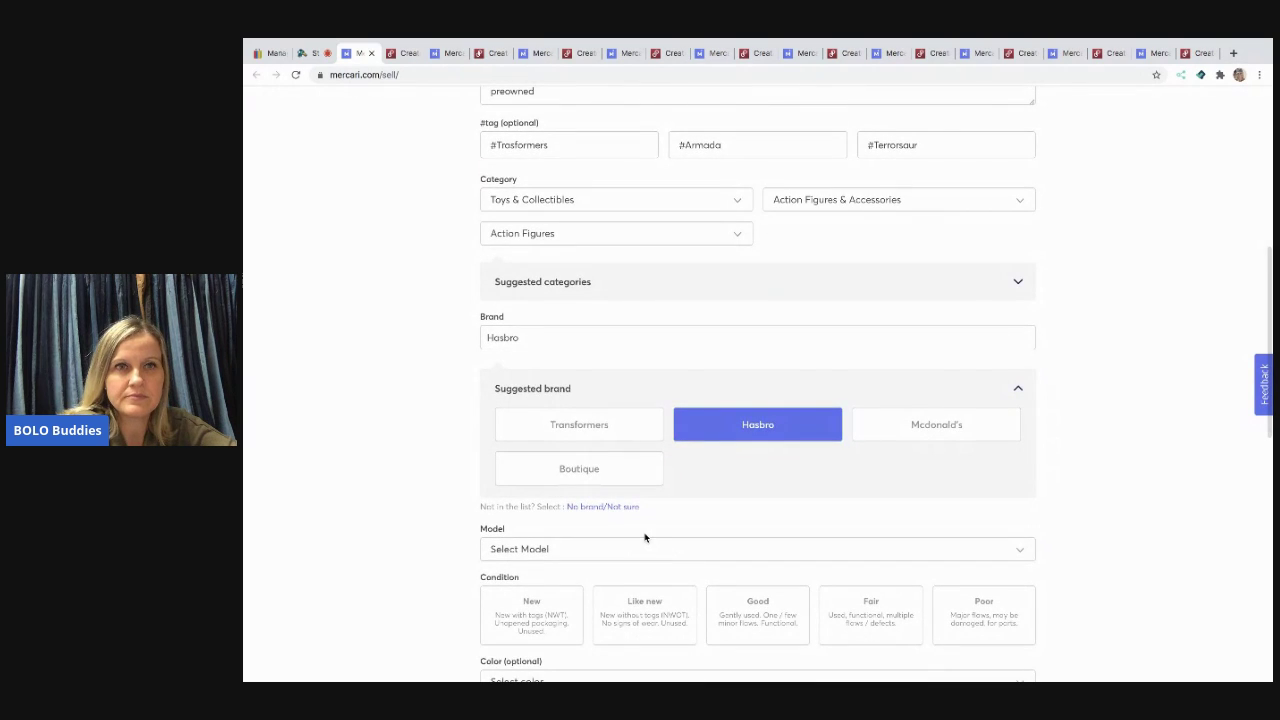
{"action": "scroll", "coordinate": [644, 538], "scroll_direction": "up", "scroll_amount": 3}
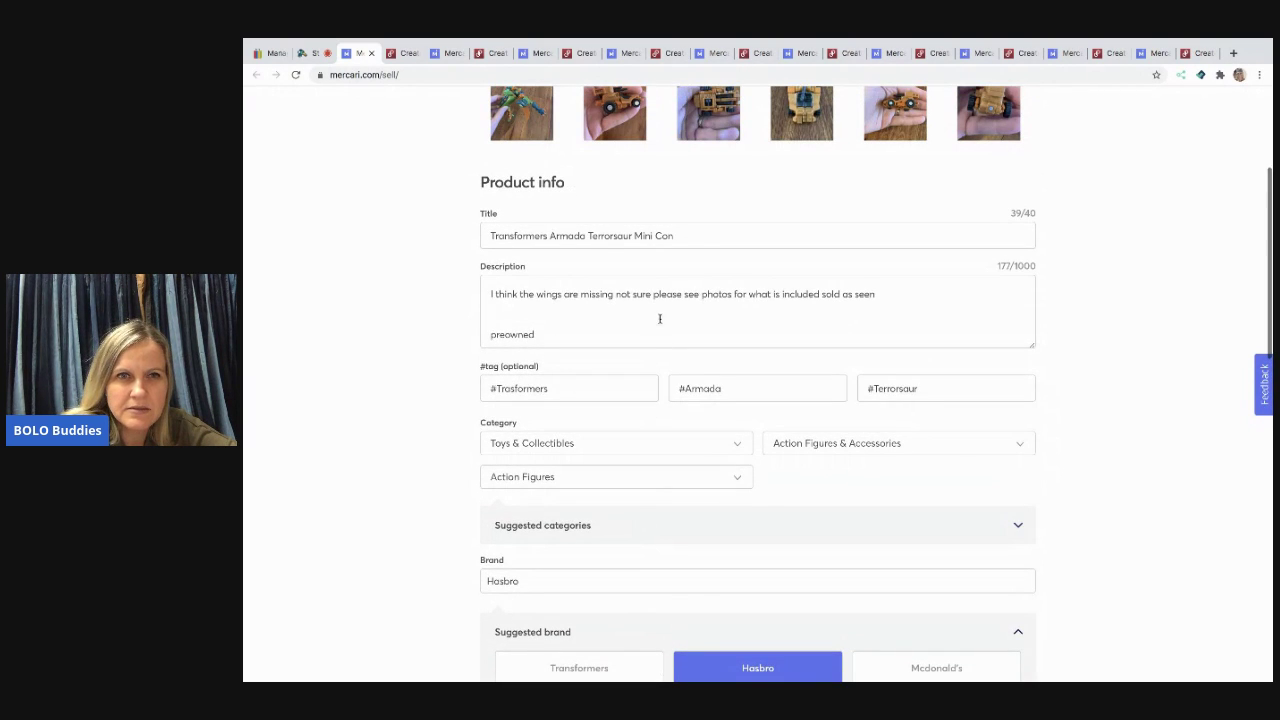
{"action": "scroll", "coordinate": [660, 317], "scroll_direction": "up", "scroll_amount": 1}
{"action": "scroll", "coordinate": [679, 429], "scroll_direction": "down", "scroll_amount": 3}
{"action": "left_click", "coordinate": [620, 440]}
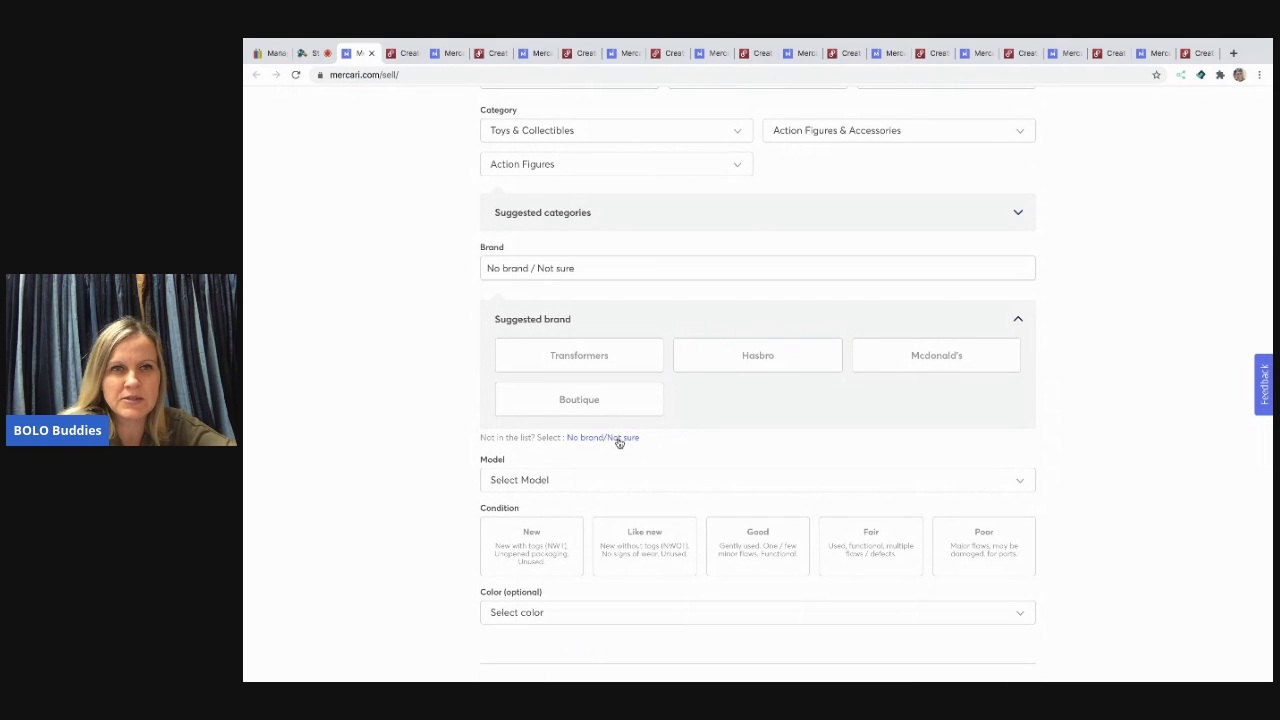
{"action": "left_click", "coordinate": [751, 517]}
Set the Transformers toy's Mercari shipping payer to "I'll pay" and save the shipping method as "Ship on your own"
{"action": "scroll", "coordinate": [750, 517], "scroll_direction": "down", "scroll_amount": 3}
{"action": "left_click", "coordinate": [808, 411]}
{"action": "left_click", "coordinate": [788, 460]}
{"action": "left_click", "coordinate": [719, 461]}
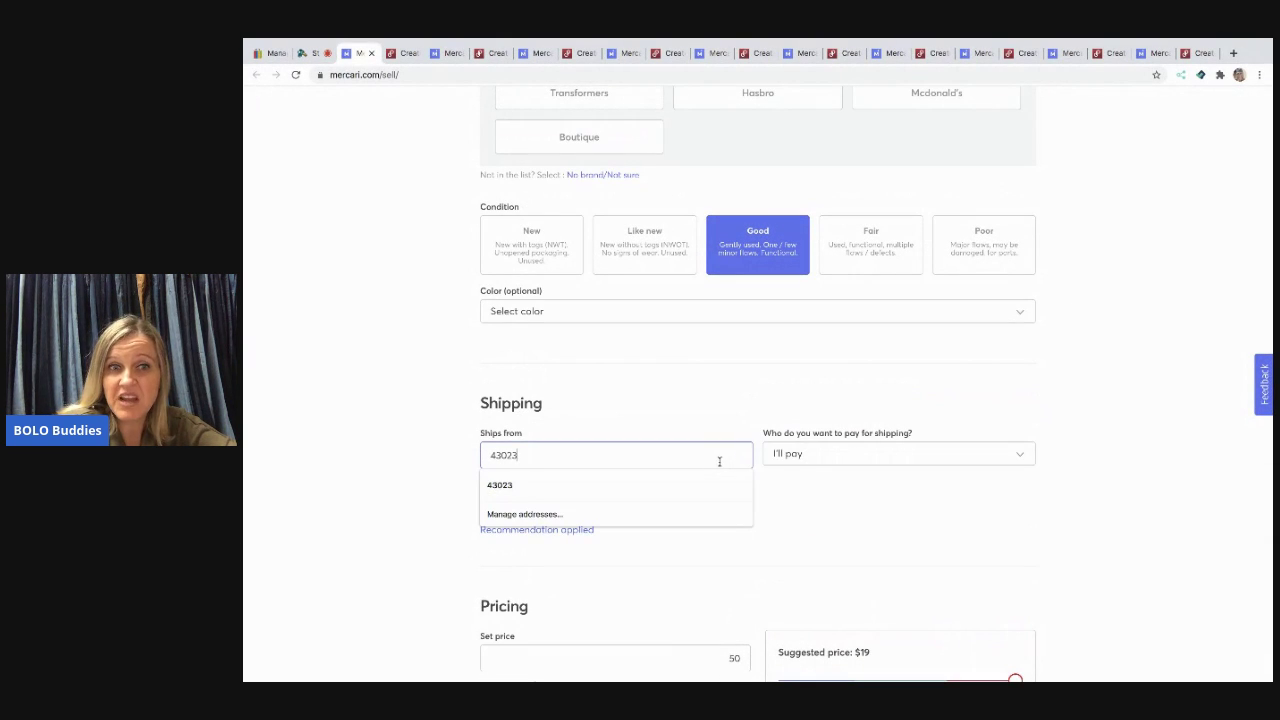
{"action": "left_click", "coordinate": [825, 502]}
{"action": "left_click", "coordinate": [730, 507]}
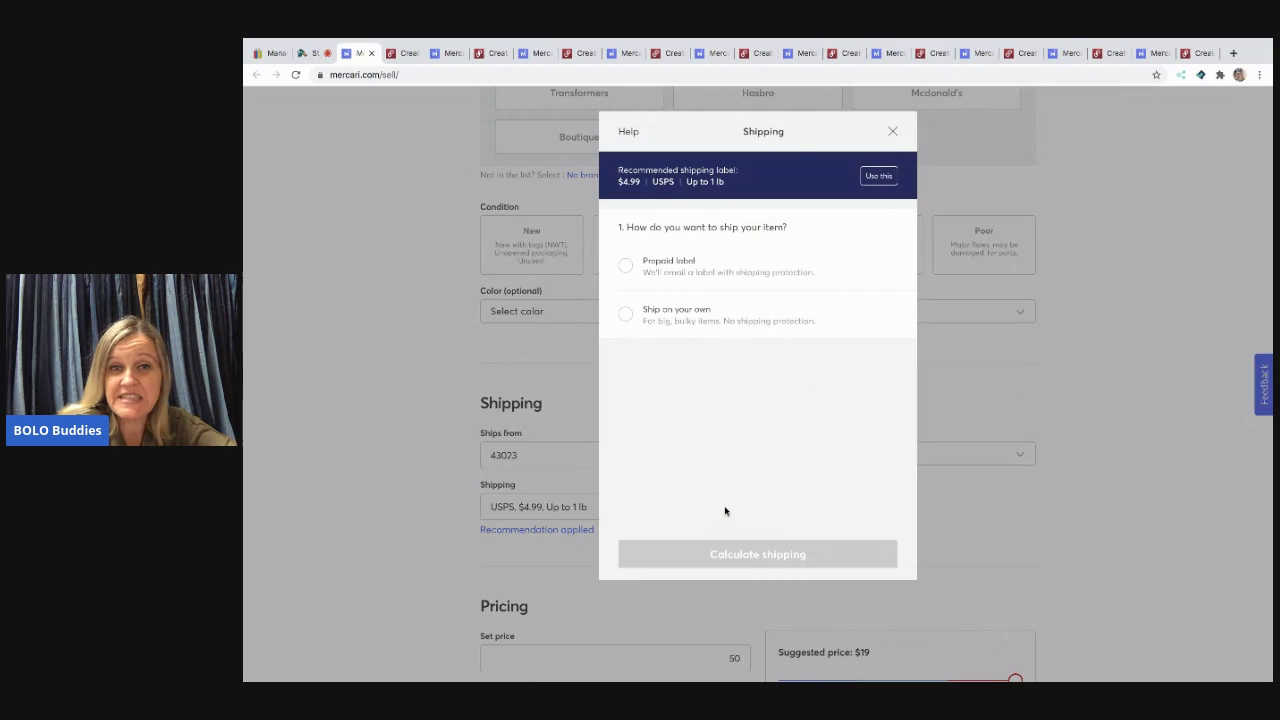
{"action": "left_click", "coordinate": [696, 318]}
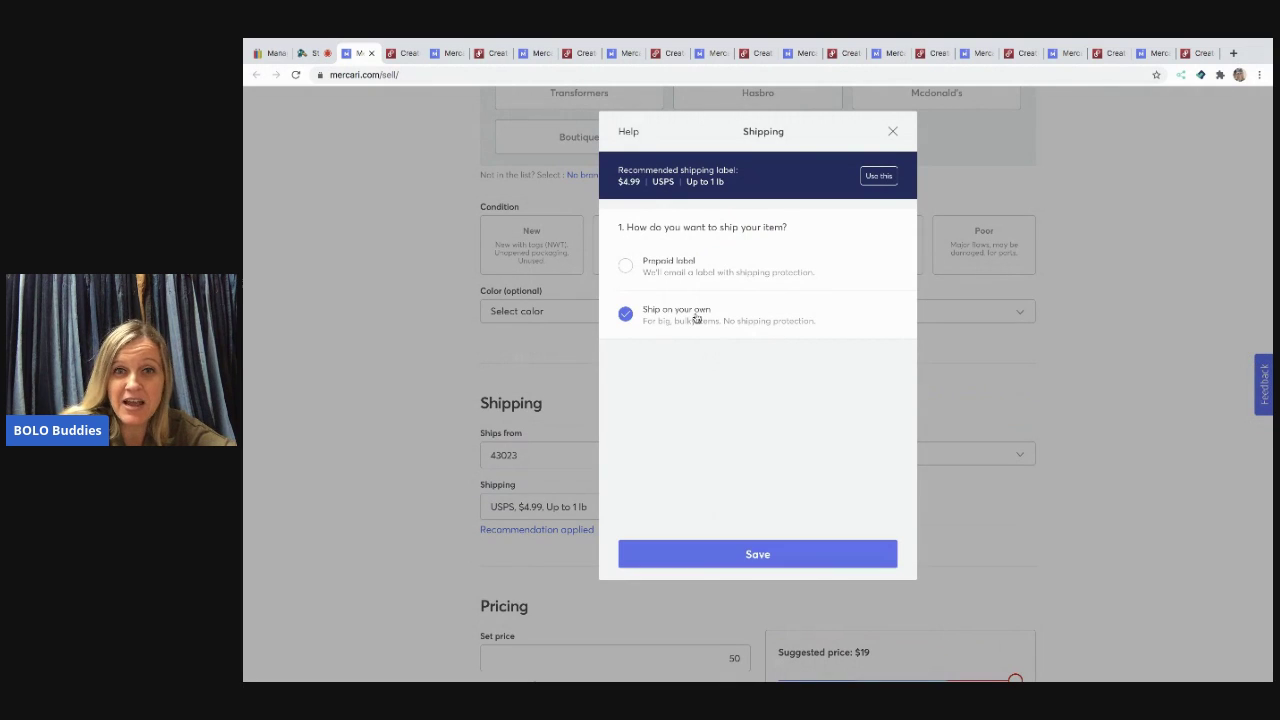
{"action": "left_click", "coordinate": [733, 556]}
Price the Transformers toy at 60 with Smart pricing off, list it on Mercari, and close the finished page
{"action": "scroll", "coordinate": [731, 551], "scroll_direction": "down", "scroll_amount": 3}
{"action": "left_click", "coordinate": [742, 411]}
{"action": "key", "text": "BackSpace"}
{"action": "key", "text": "BackSpace"}
{"action": "type", "text": "60"}
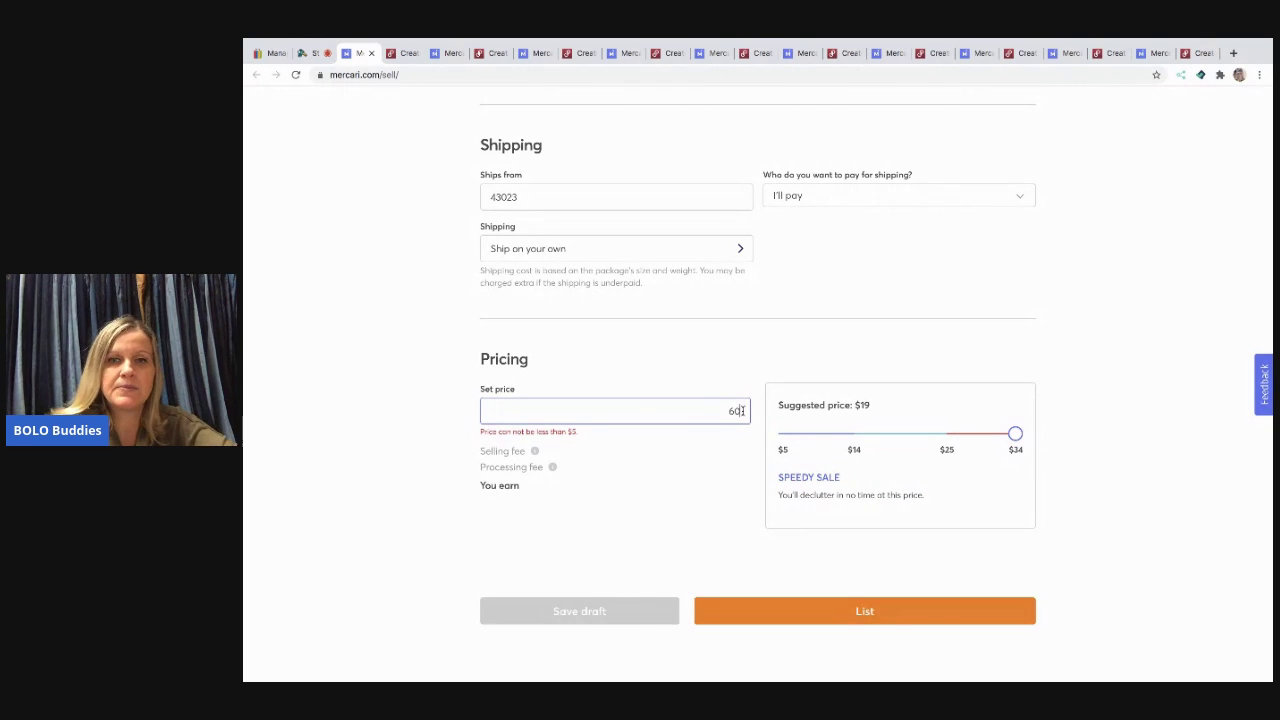
{"action": "left_click", "coordinate": [972, 564]}
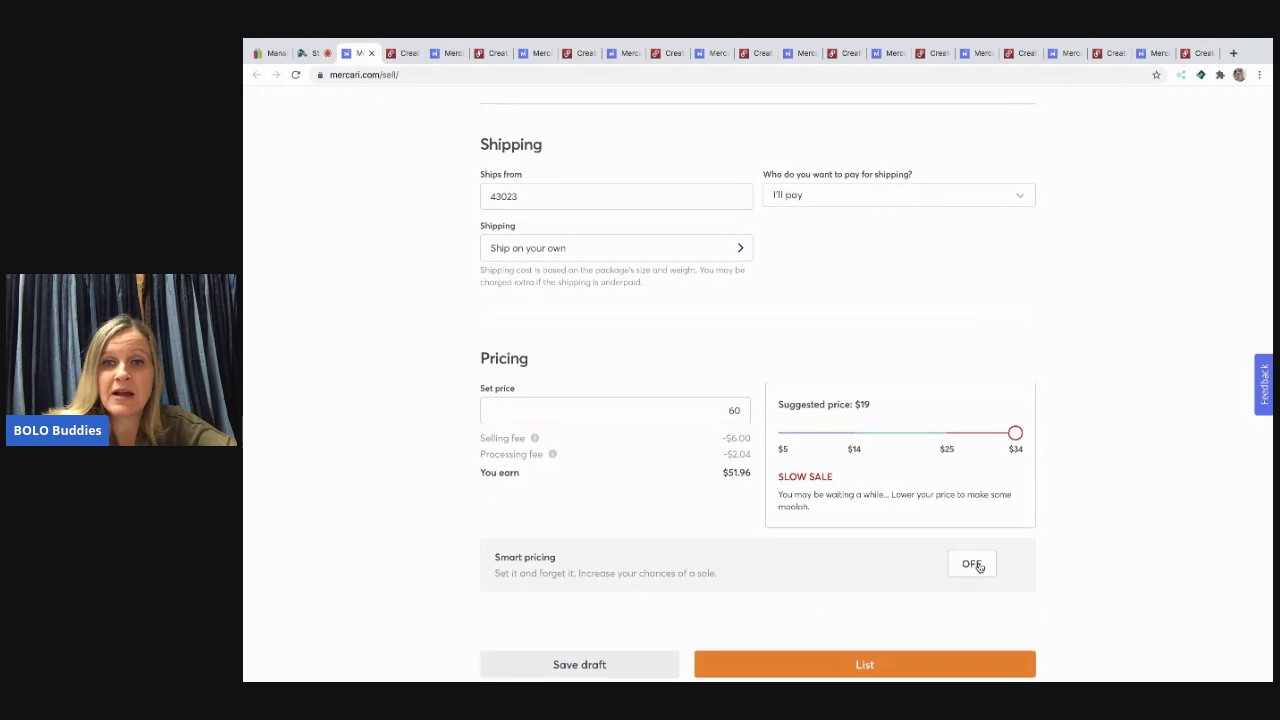
{"action": "left_click", "coordinate": [860, 609]}
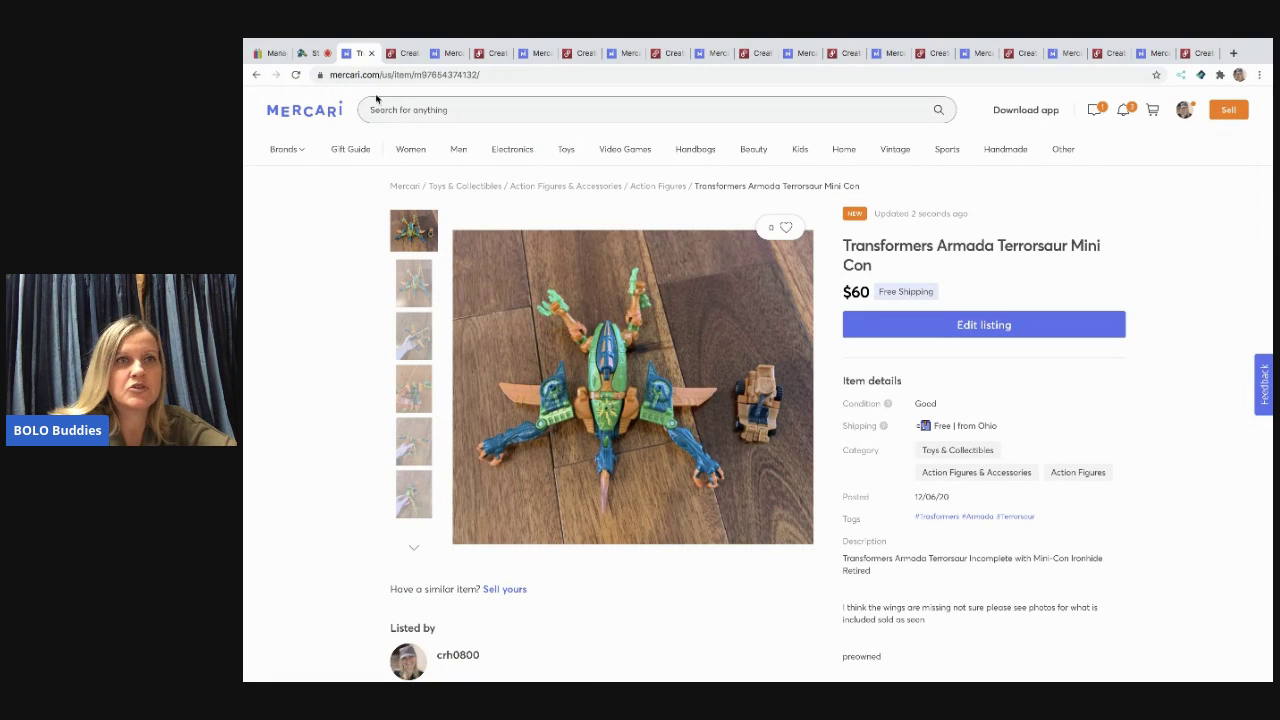
{"action": "left_click", "coordinate": [373, 53]}
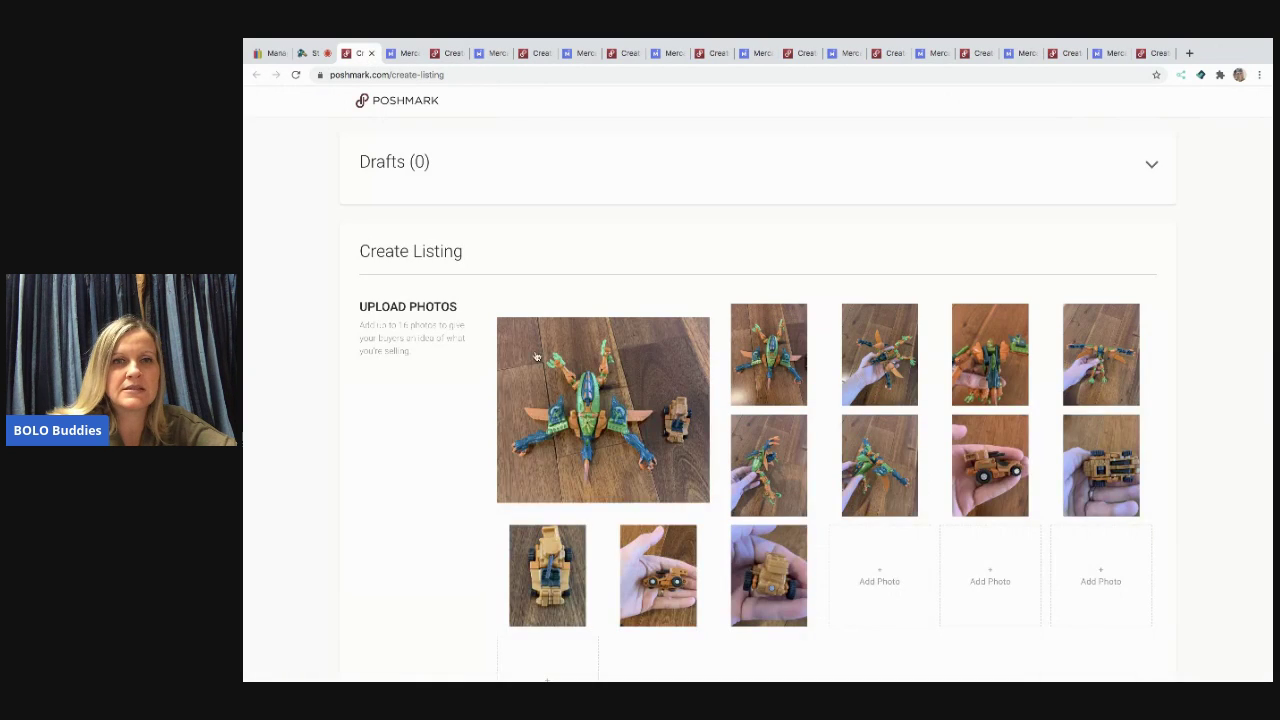
Change the Transformers toy's Poshmark title to "Transformers Armada Terrorsaur Incomplete Min-con"
{"action": "scroll", "coordinate": [540, 369], "scroll_direction": "down", "scroll_amount": 2}
{"action": "scroll", "coordinate": [540, 369], "scroll_direction": "down", "scroll_amount": 3}
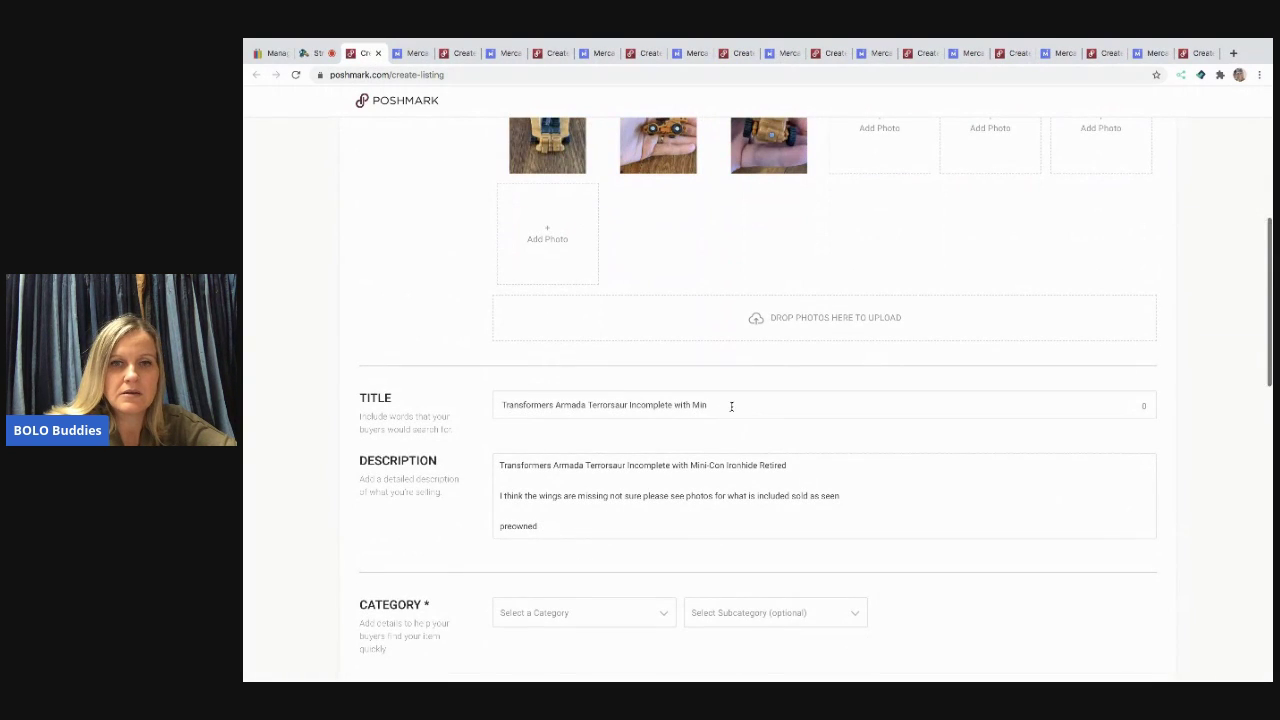
{"action": "left_click", "coordinate": [690, 402]}
{"action": "key", "text": "BackSpace"}
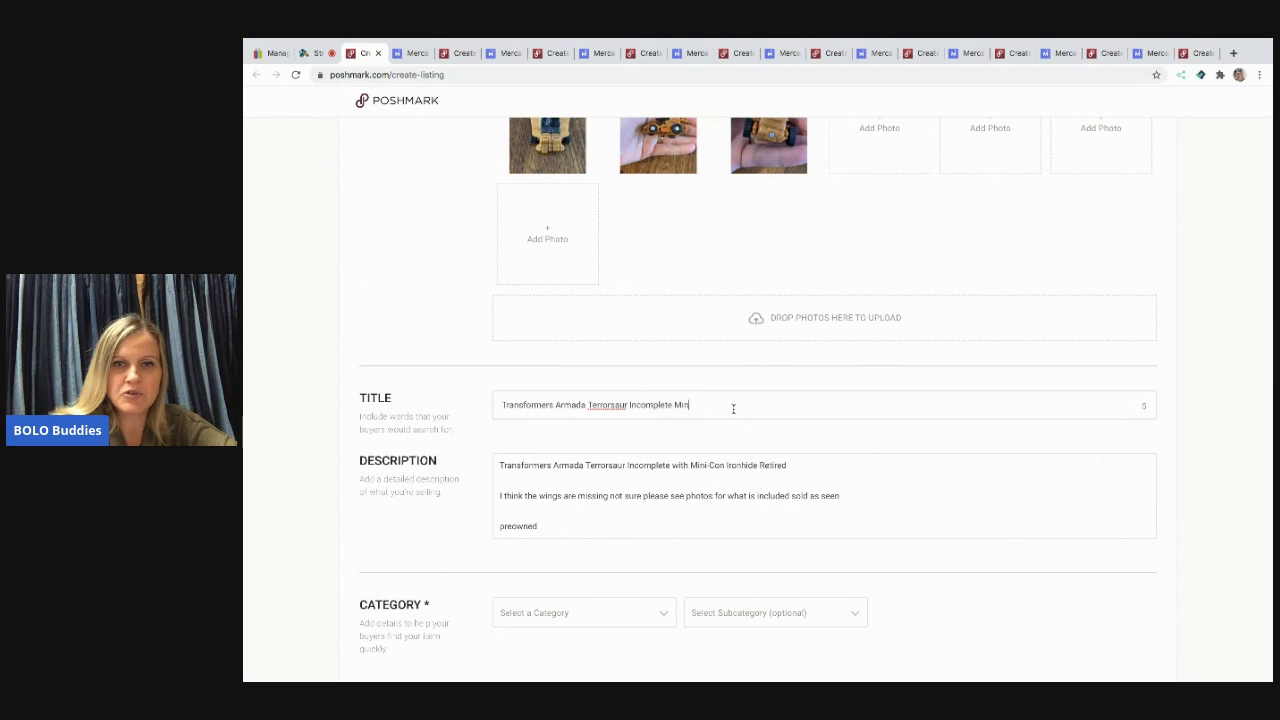
{"action": "type", "text": "-con"}
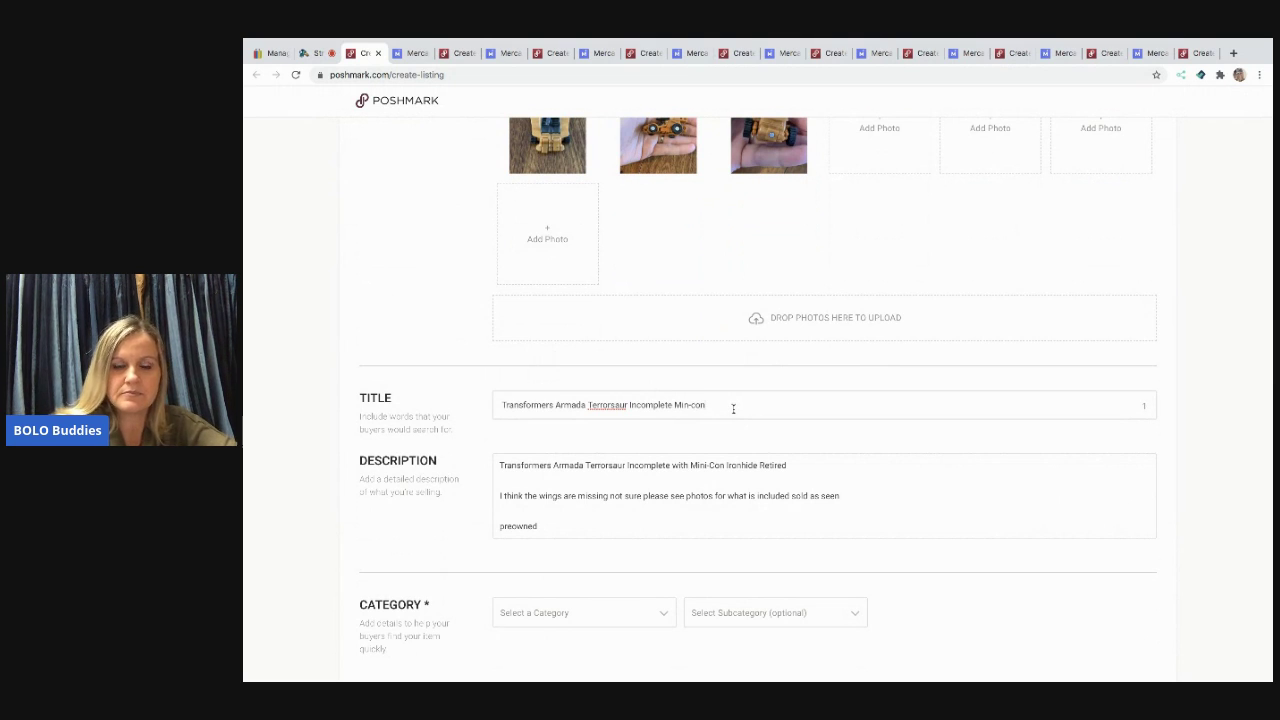
Set the Transformers toy's Poshmark category to Kids Toys with the subcategory Action Figures & Playsets
{"action": "scroll", "coordinate": [735, 430], "scroll_direction": "down", "scroll_amount": 2}
{"action": "left_click", "coordinate": [666, 497]}
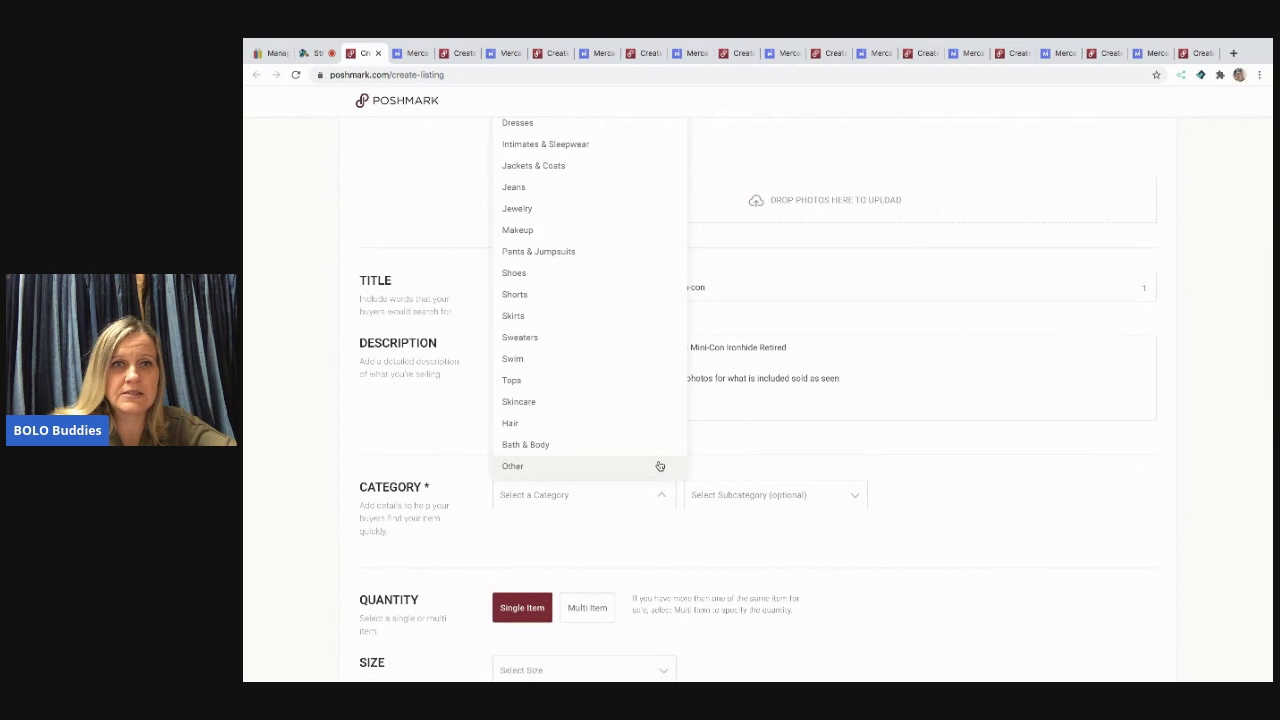
{"action": "scroll", "coordinate": [648, 380], "scroll_direction": "up", "scroll_amount": 2}
{"action": "left_click", "coordinate": [616, 173]}
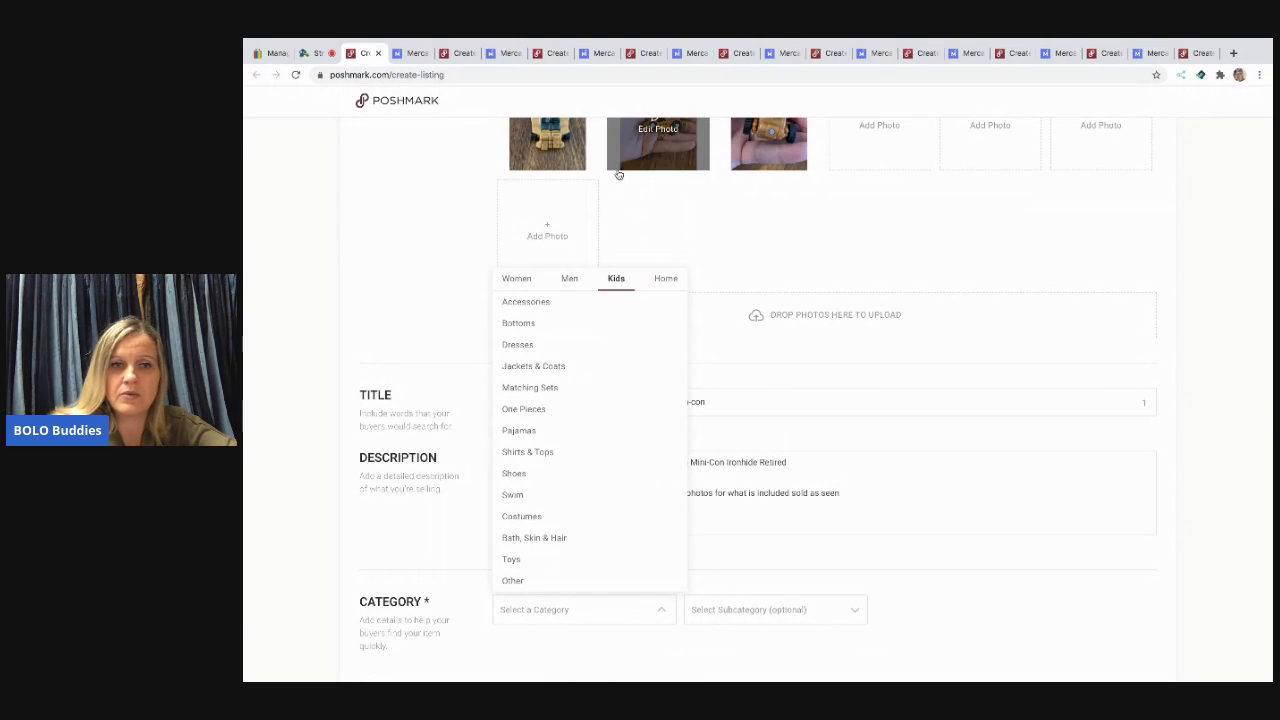
{"action": "left_click", "coordinate": [583, 559]}
{"action": "scroll", "coordinate": [751, 500], "scroll_direction": "down", "scroll_amount": 3}
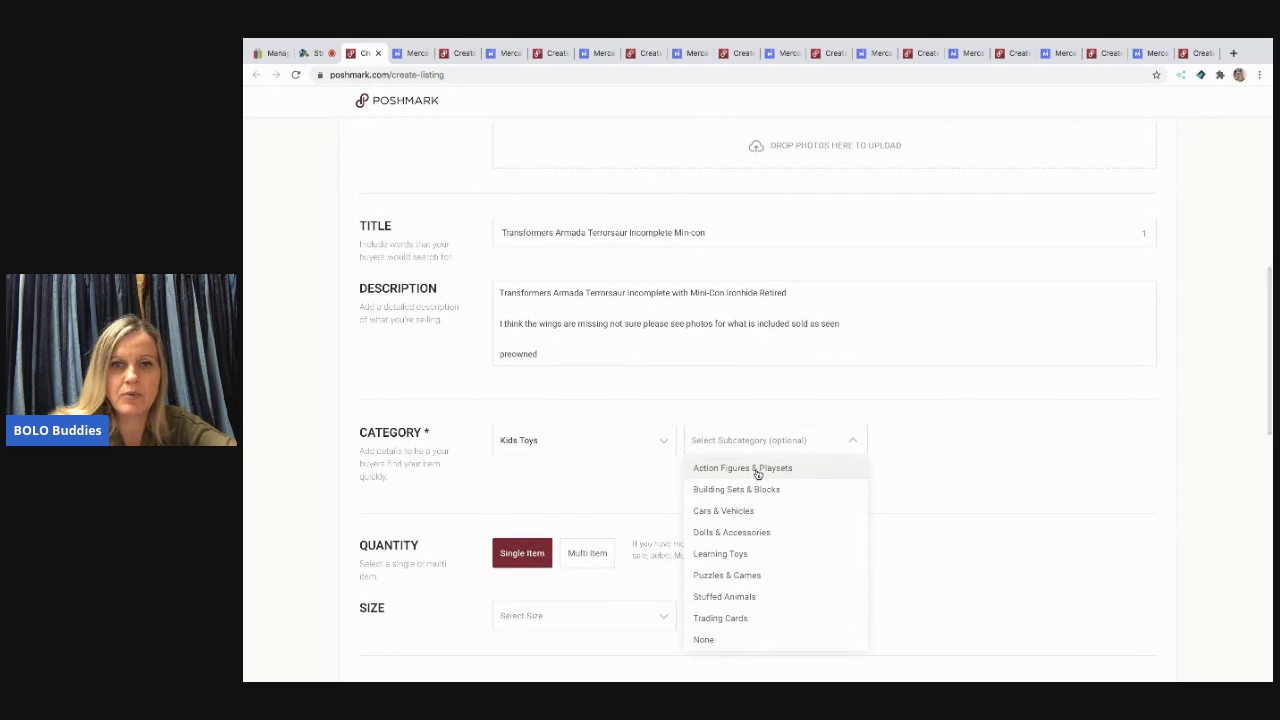
{"action": "left_click", "coordinate": [755, 468]}
Set the Transformers toy's Poshmark size to OS (Baby) and mark it as having no tags attached
{"action": "scroll", "coordinate": [688, 560], "scroll_direction": "down", "scroll_amount": 2}
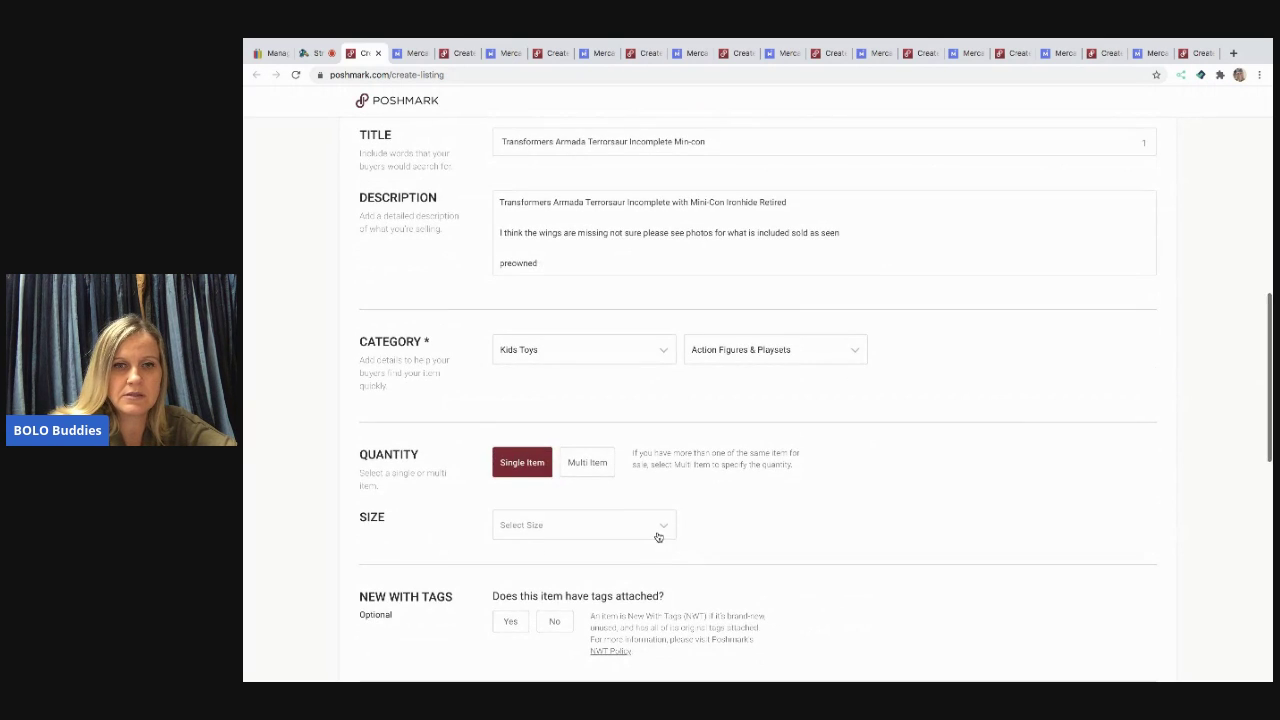
{"action": "left_click", "coordinate": [663, 531]}
{"action": "left_click", "coordinate": [554, 461]}
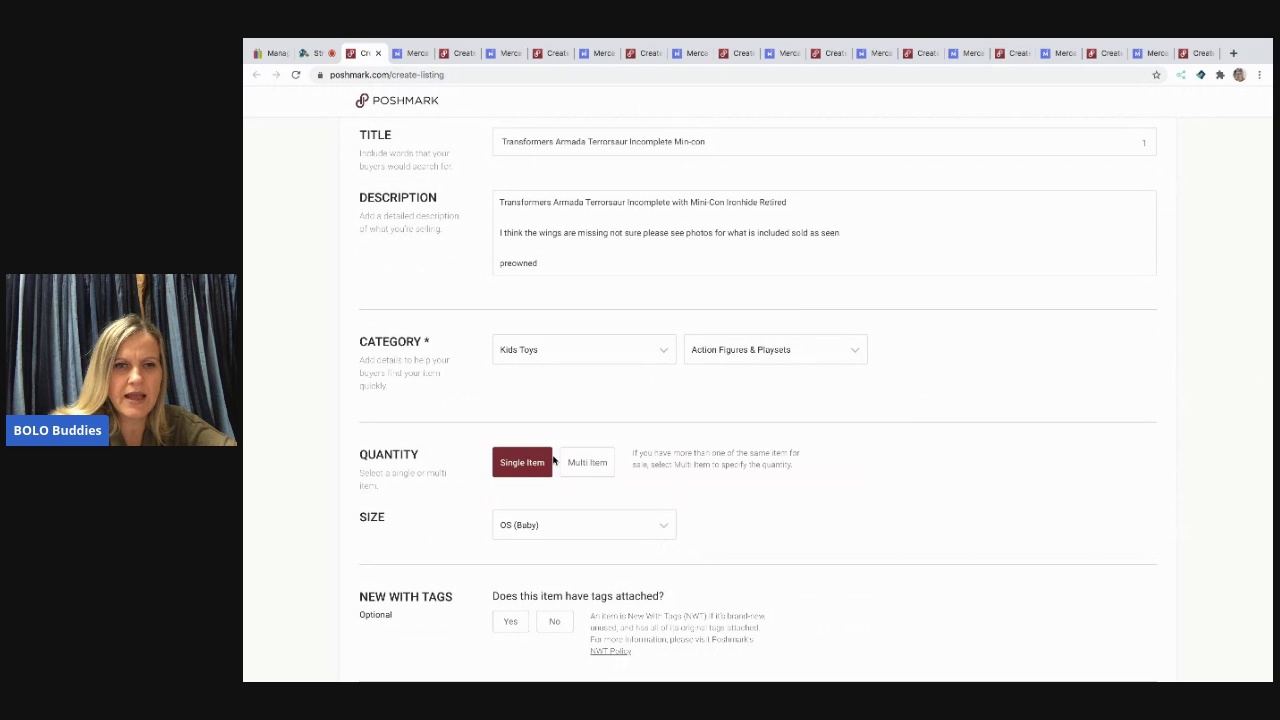
{"action": "scroll", "coordinate": [554, 470], "scroll_direction": "down", "scroll_amount": 3}
{"action": "left_click", "coordinate": [554, 475]}
Set the Transformers toy's Poshmark original price to 0 and its listing price to 55
{"action": "scroll", "coordinate": [554, 483], "scroll_direction": "down", "scroll_amount": 5}
{"action": "left_click", "coordinate": [570, 541]}
{"action": "type", "text": "0"}
{"action": "scroll", "coordinate": [789, 497], "scroll_direction": "down", "scroll_amount": 1}
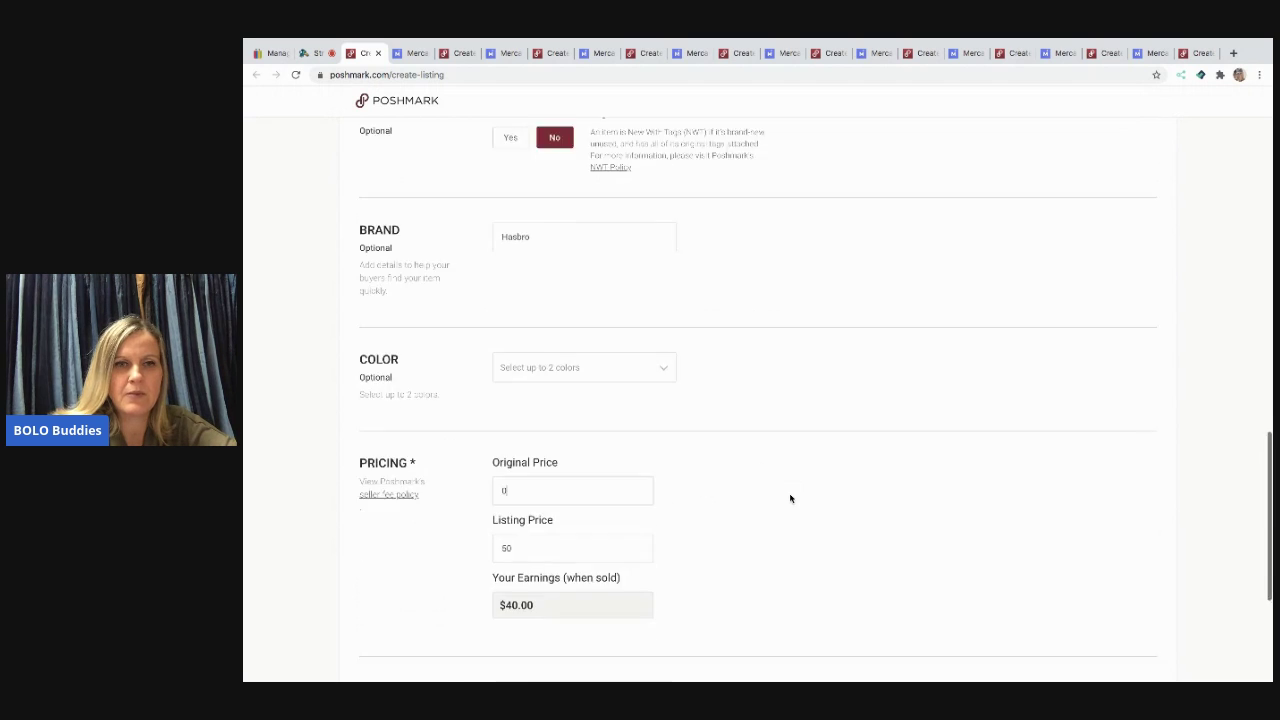
{"action": "left_click", "coordinate": [551, 517]}
{"action": "key", "text": "BackSpace"}
{"action": "type", "text": "5"}
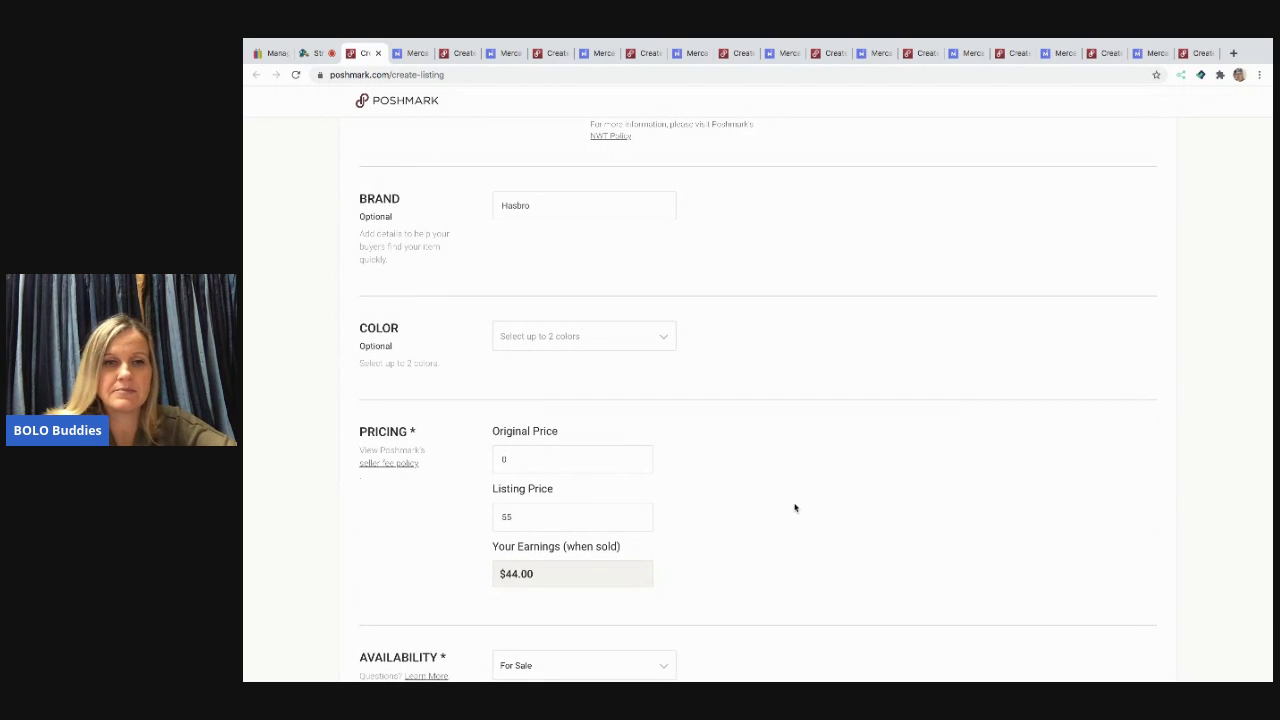
List the Transformers toy on Poshmark with Twitter sharing off and Posh Party sharing on, and close the finished page
{"action": "scroll", "coordinate": [794, 506], "scroll_direction": "down", "scroll_amount": 3}
{"action": "left_click", "coordinate": [1111, 576]}
{"action": "left_click", "coordinate": [927, 524]}
{"action": "left_click", "coordinate": [927, 443]}
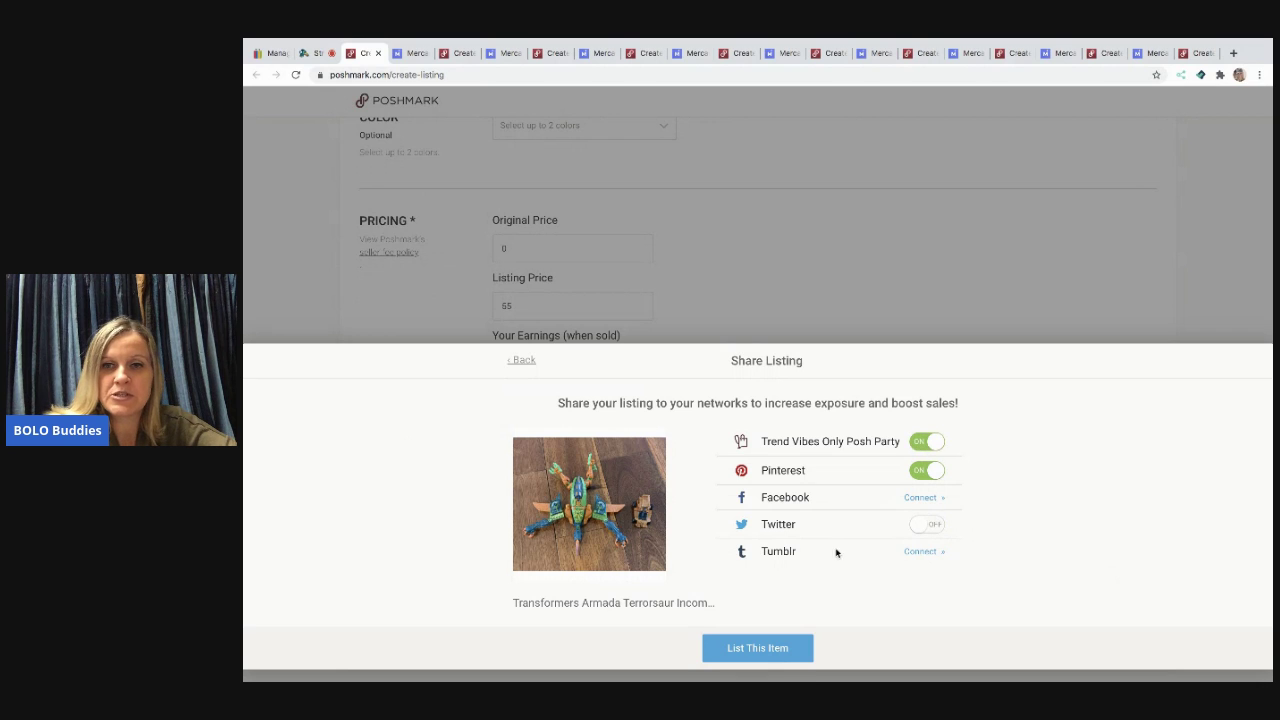
{"action": "left_click", "coordinate": [773, 650]}
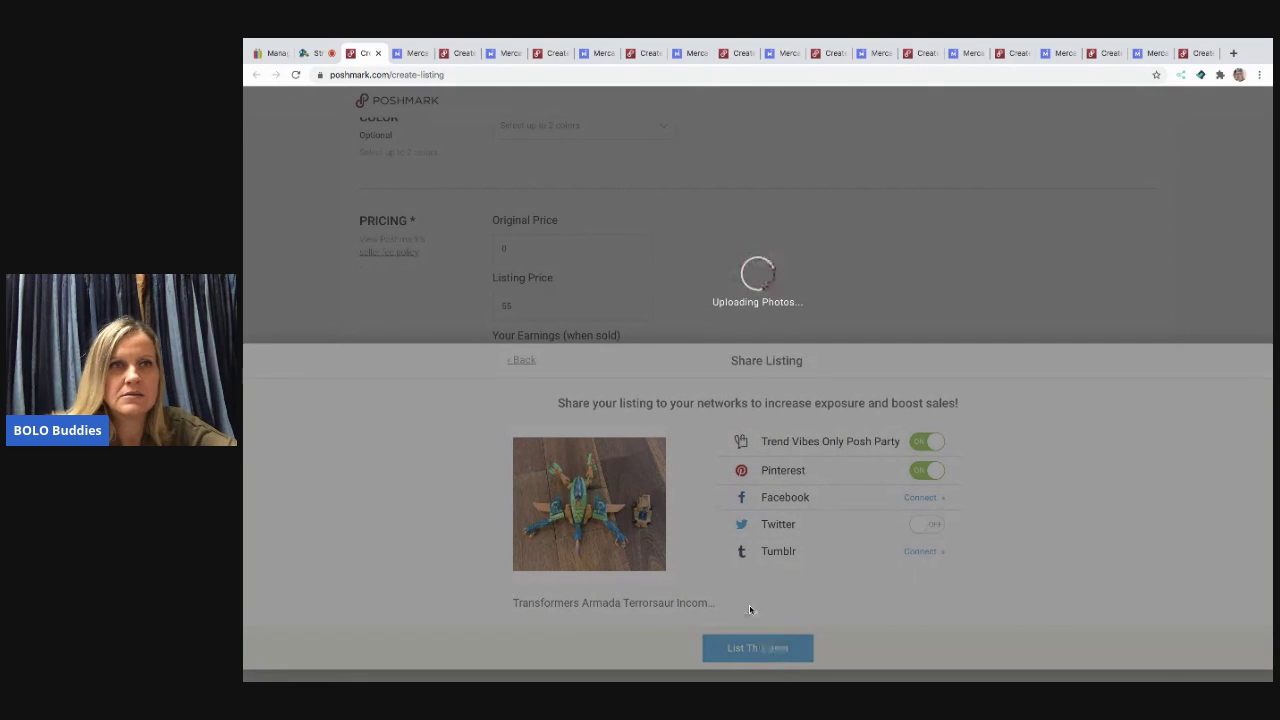
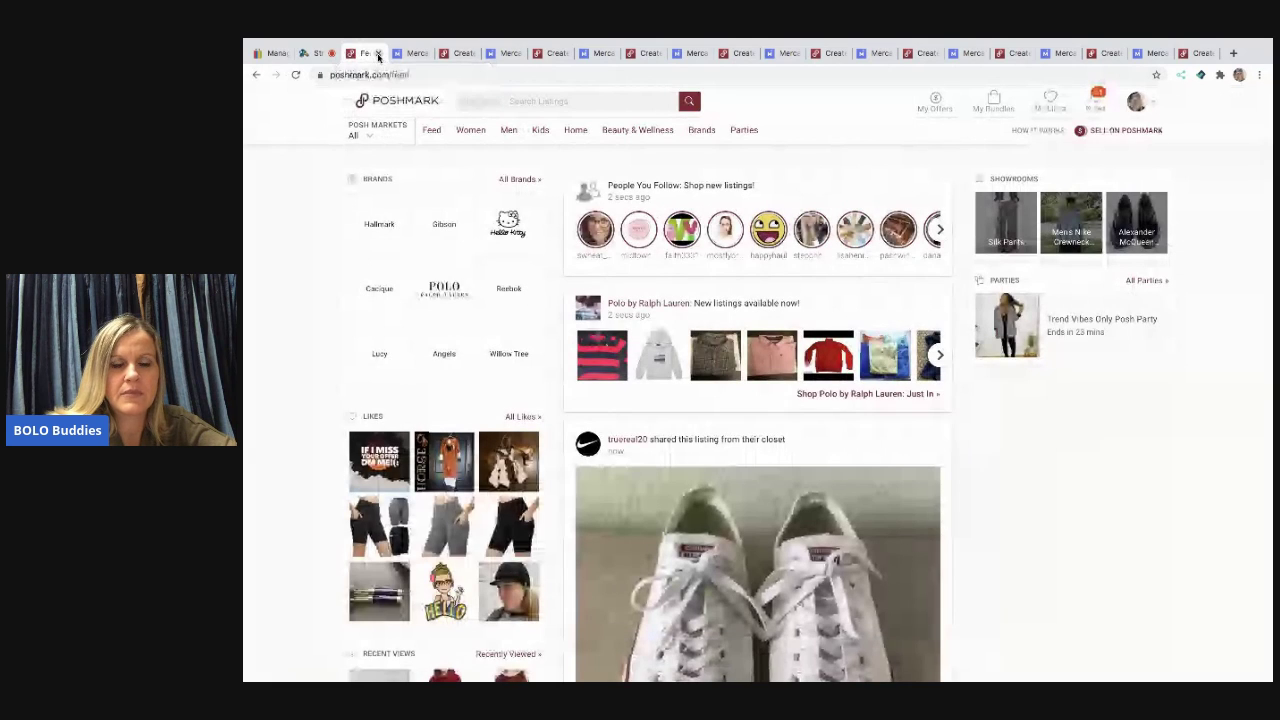
{"action": "left_click", "coordinate": [378, 53]}
Shorten the Fisher Price wedding presents' Mercari title to "Fisher Price Loving Family Miniature"
{"action": "scroll", "coordinate": [428, 349], "scroll_direction": "down", "scroll_amount": 2}
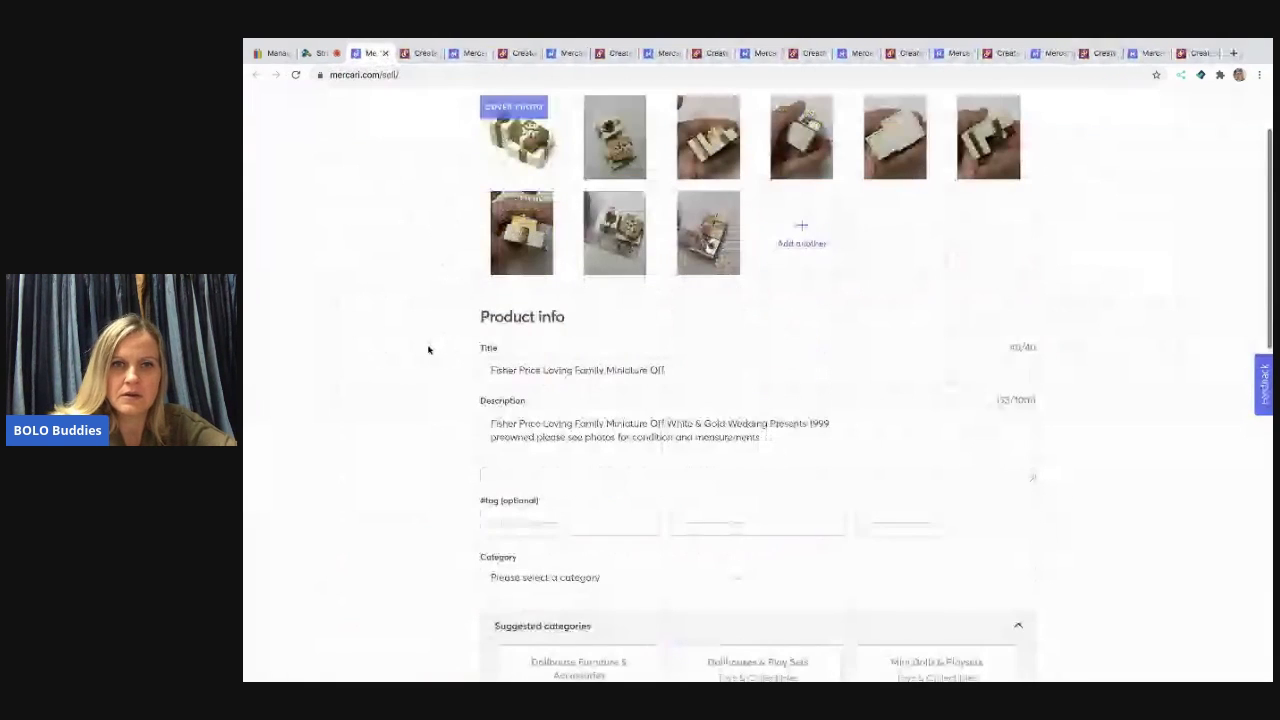
{"action": "left_click", "coordinate": [674, 369]}
{"action": "key", "text": "BackSpace"}
{"action": "key", "text": "BackSpace"}
{"action": "key", "text": "BackSpace"}
Add the hashtags FP, Lovingfamily and Presents to the Fisher Price Mercari listing
{"action": "left_click", "coordinate": [590, 518]}
{"action": "type", "text": "#FP"}
{"action": "key", "text": "Tab"}
{"action": "type", "text": "#LObin"}
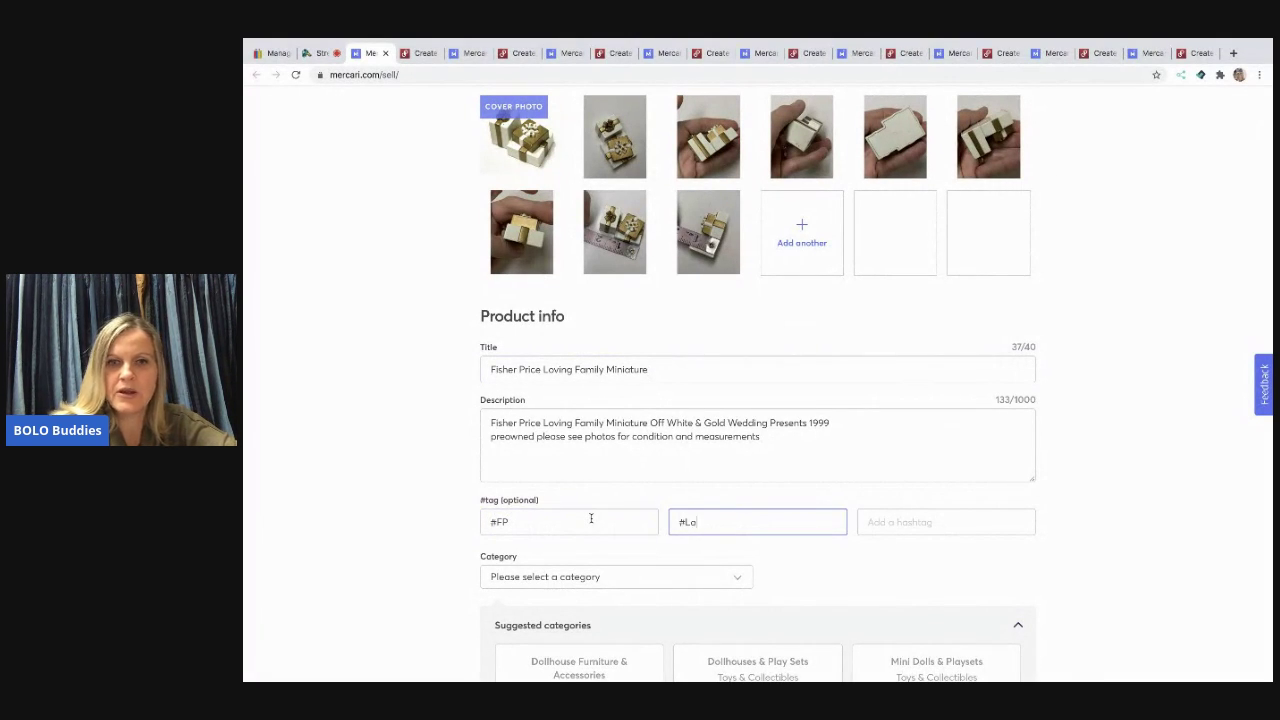
{"action": "type", "text": "gfamily"}
{"action": "key", "text": "Tab"}
{"action": "type", "text": "#Present"}
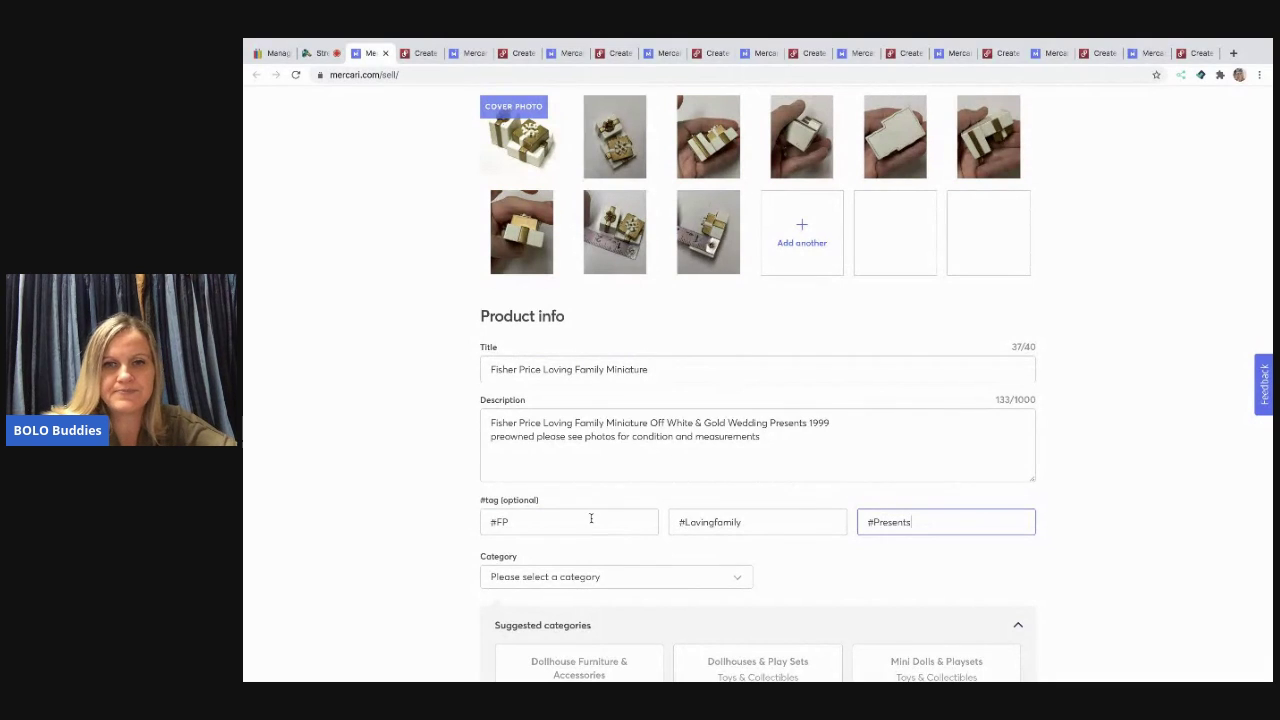
Replace the last word of the Mercari title so that it reads "Fisher Price Loving Family Presents"
{"action": "scroll", "coordinate": [585, 518], "scroll_direction": "down", "scroll_amount": 3}
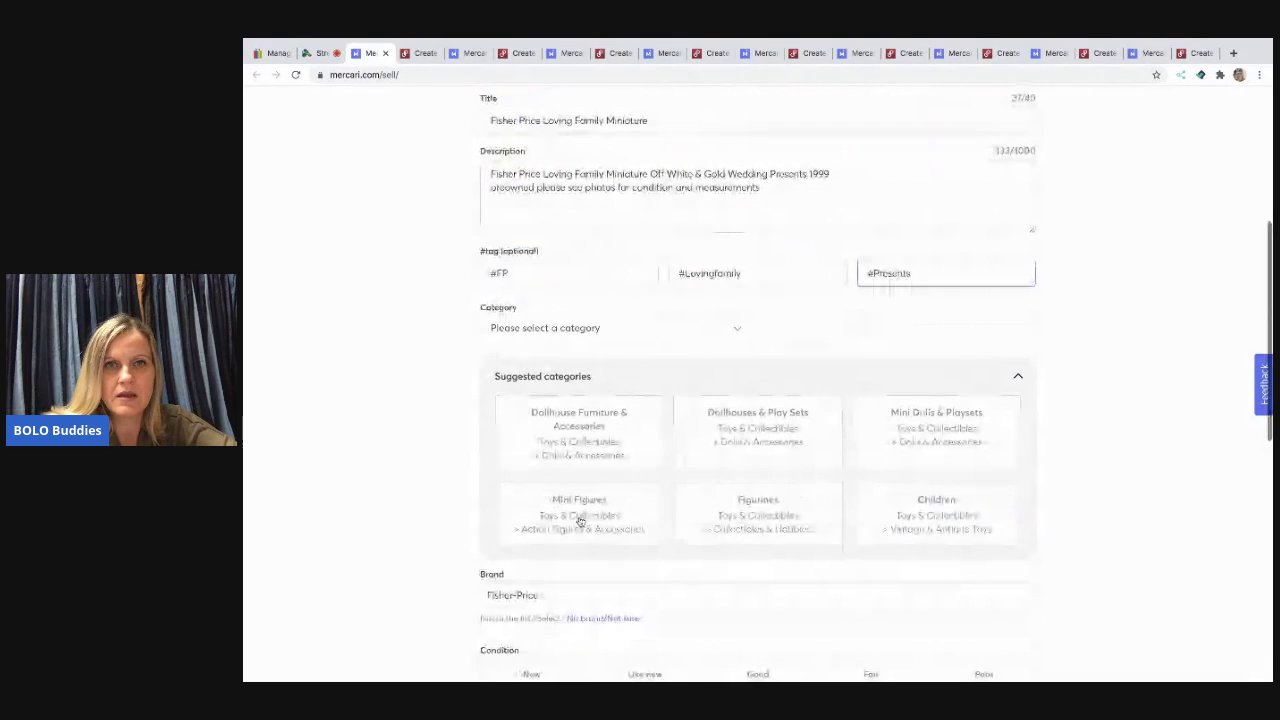
{"action": "double_click", "coordinate": [620, 120]}
{"action": "type", "text": "Presents"}
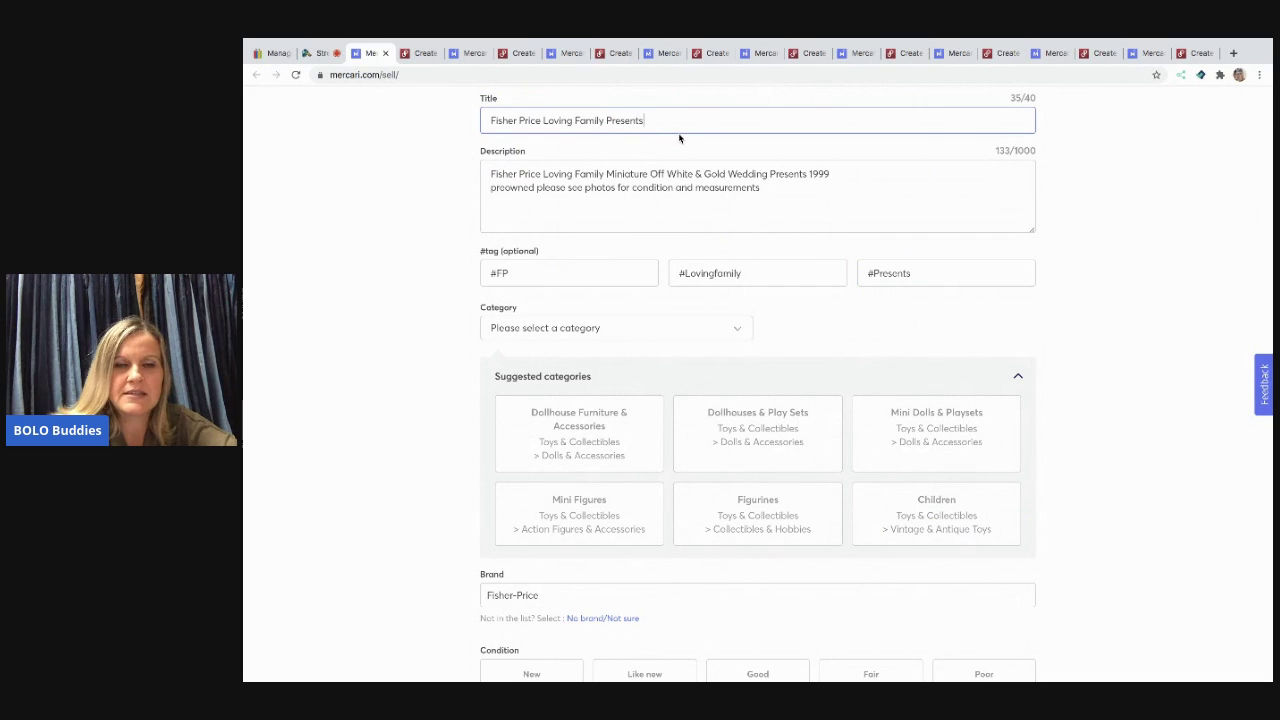
Categorize the Fisher Price presents under Toys & Collectibles > Dolls & Accessories > Dollhouse Furniture & Accessories and set their condition to Good
{"action": "left_click", "coordinate": [621, 442]}
{"action": "scroll", "coordinate": [621, 442], "scroll_direction": "down", "scroll_amount": 2}
{"action": "left_click", "coordinate": [741, 349]}
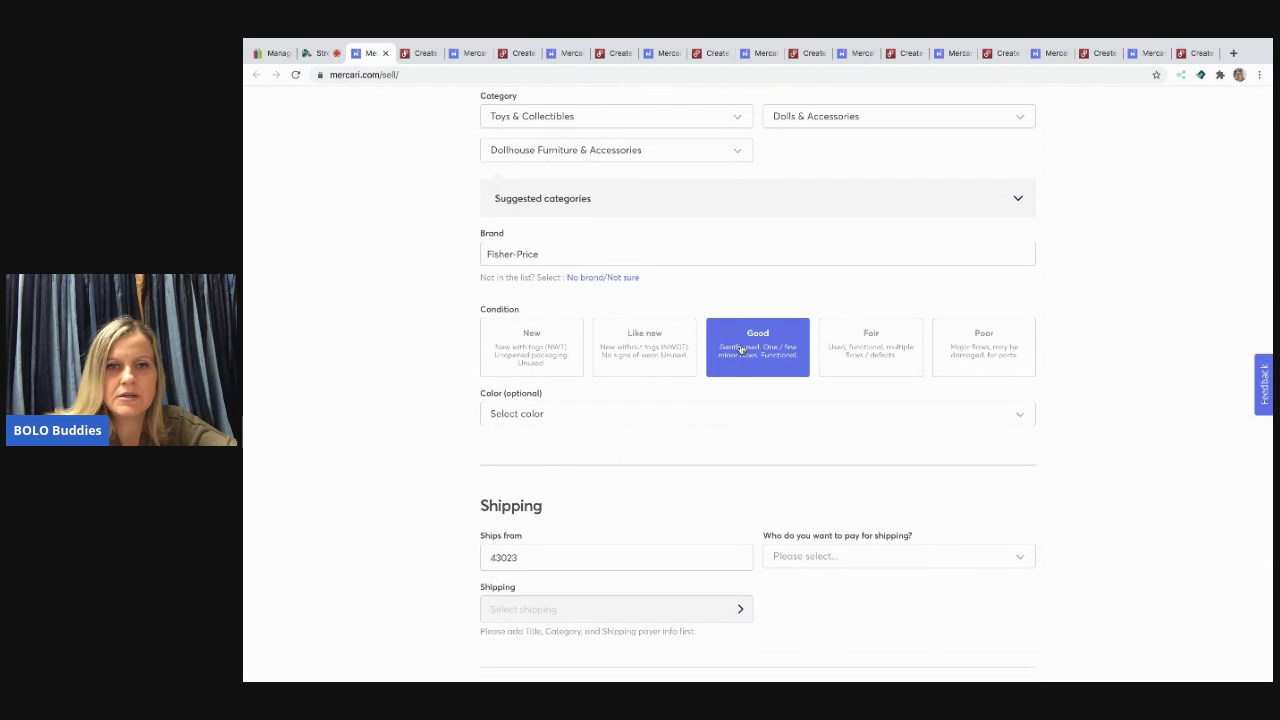
Set the Fisher Price presents' Mercari shipping payer to "I'll pay" and save the shipping method as "Ship on your own"
{"action": "scroll", "coordinate": [790, 545], "scroll_direction": "down", "scroll_amount": 2}
{"action": "left_click", "coordinate": [801, 520]}
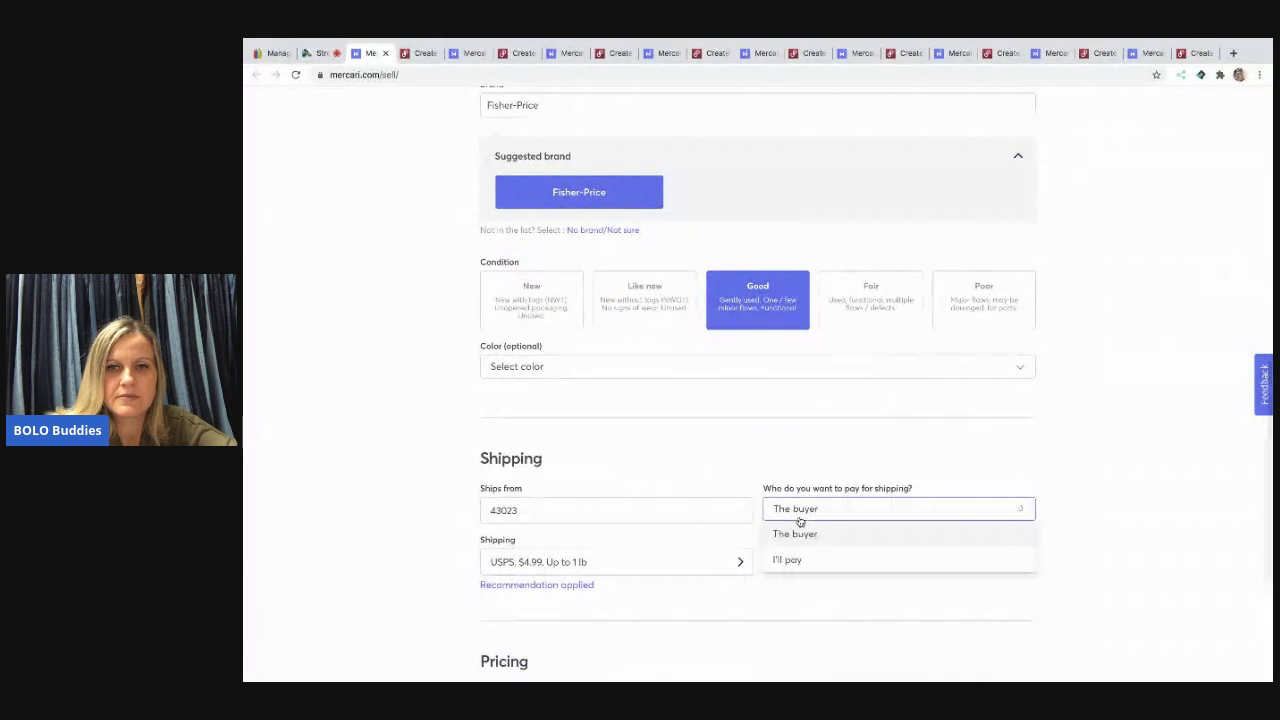
{"action": "left_click", "coordinate": [771, 555]}
{"action": "left_click", "coordinate": [706, 561]}
{"action": "left_click", "coordinate": [689, 311]}
{"action": "left_click", "coordinate": [749, 553]}
{"action": "scroll", "coordinate": [749, 553], "scroll_direction": "down", "scroll_amount": 3}
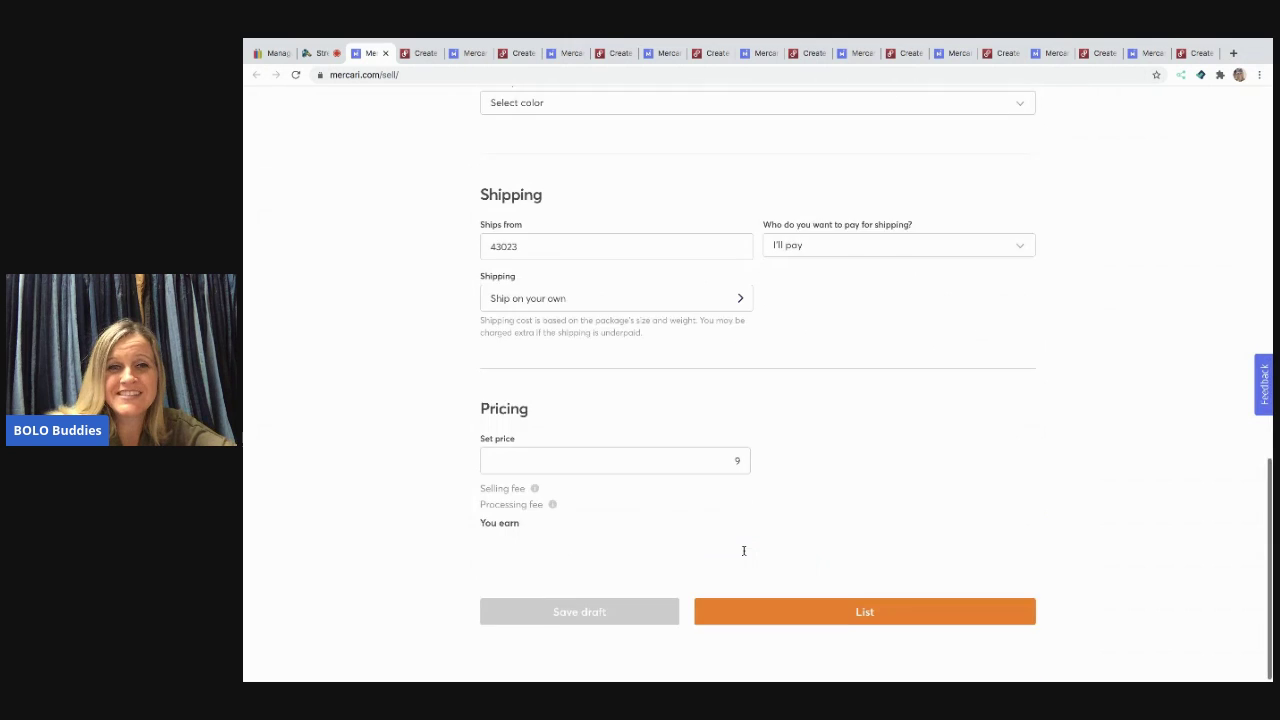
Set the Fisher Price presents' Mercari price to 12, turn smart pricing off, publish the listing and close its page
{"action": "left_click", "coordinate": [717, 457]}
{"action": "type", "text": "1"}
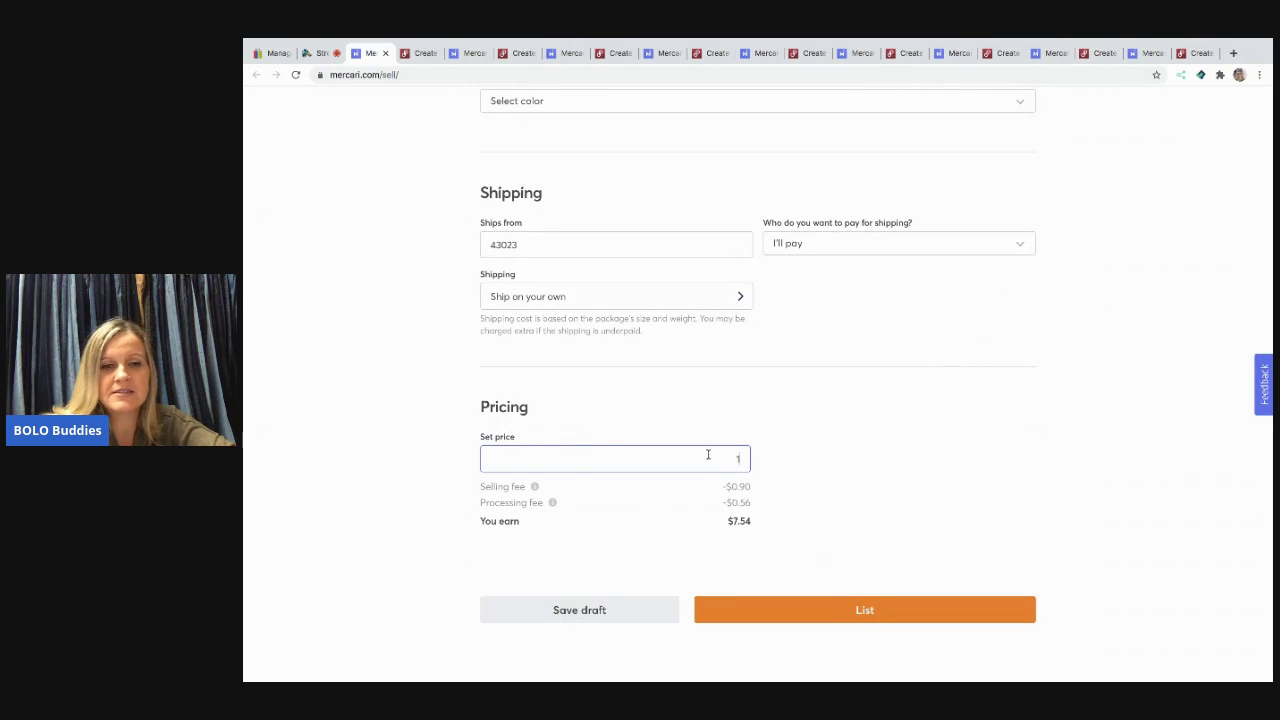
{"action": "type", "text": "2"}
{"action": "left_click", "coordinate": [963, 565]}
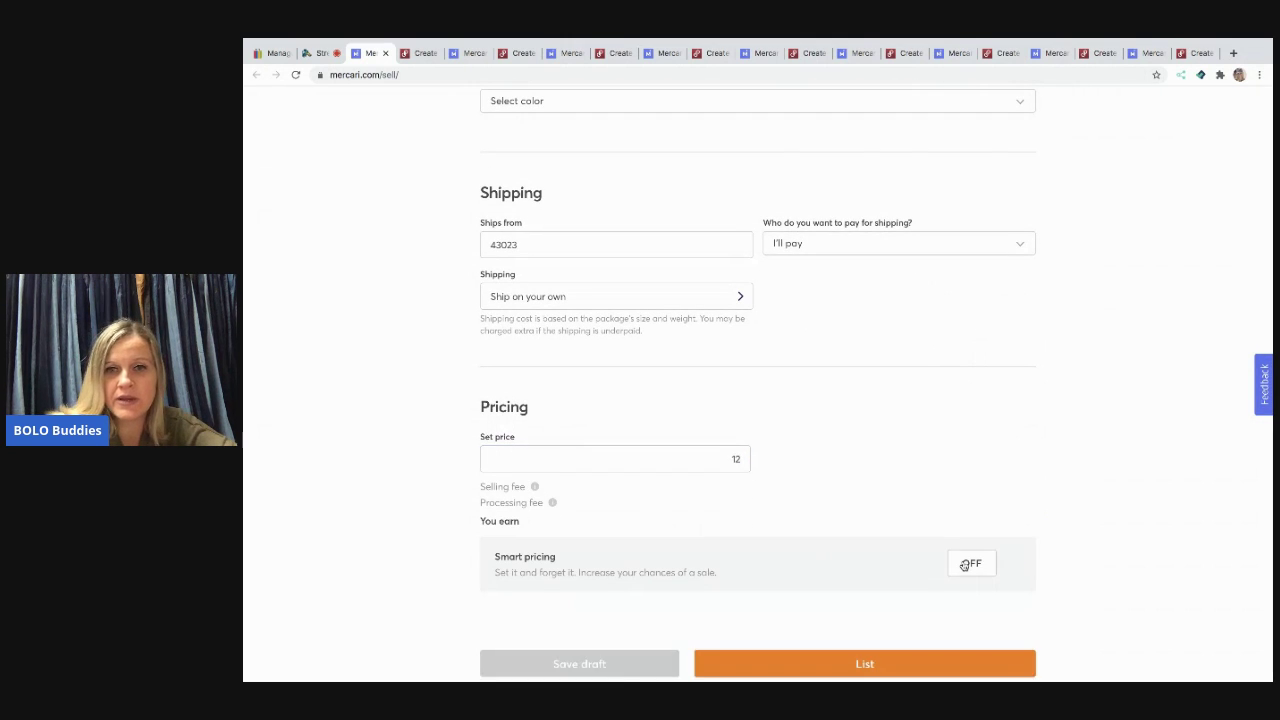
{"action": "scroll", "coordinate": [908, 594], "scroll_direction": "down", "scroll_amount": 1}
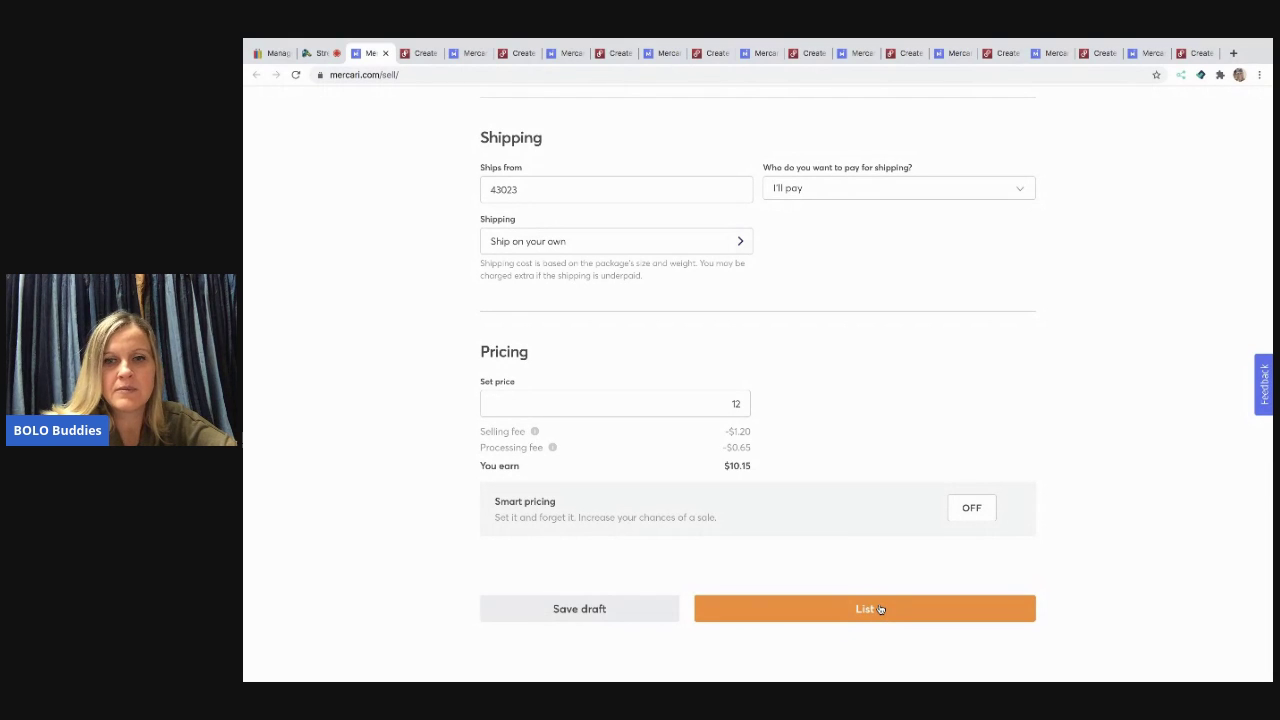
{"action": "left_click", "coordinate": [880, 609]}
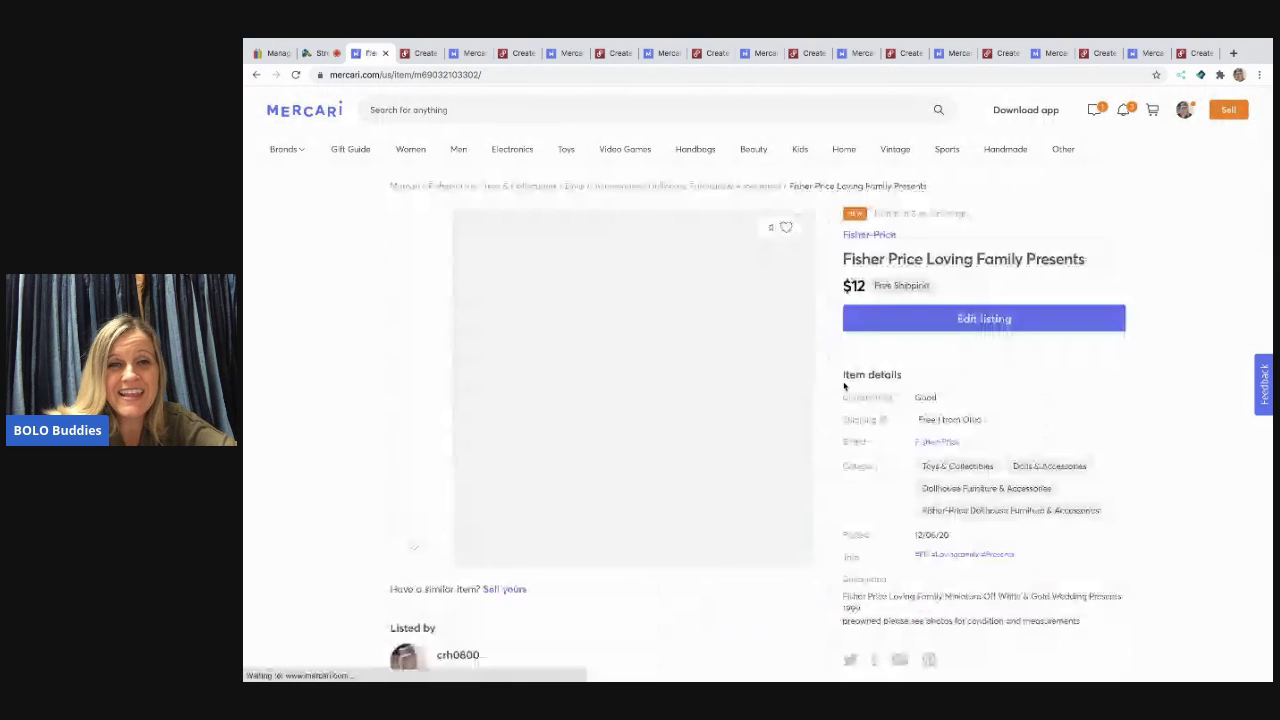
{"action": "left_click", "coordinate": [386, 52]}
Shorten the Poshmark title of the Fisher Price item to "Fisher Price Loving Family Miniature Presents"
{"action": "scroll", "coordinate": [507, 391], "scroll_direction": "down", "scroll_amount": 4}
{"action": "scroll", "coordinate": [507, 391], "scroll_direction": "down", "scroll_amount": 2}
{"action": "left_click_drag", "start_coordinate": [693, 380], "coordinate": [629, 380]}
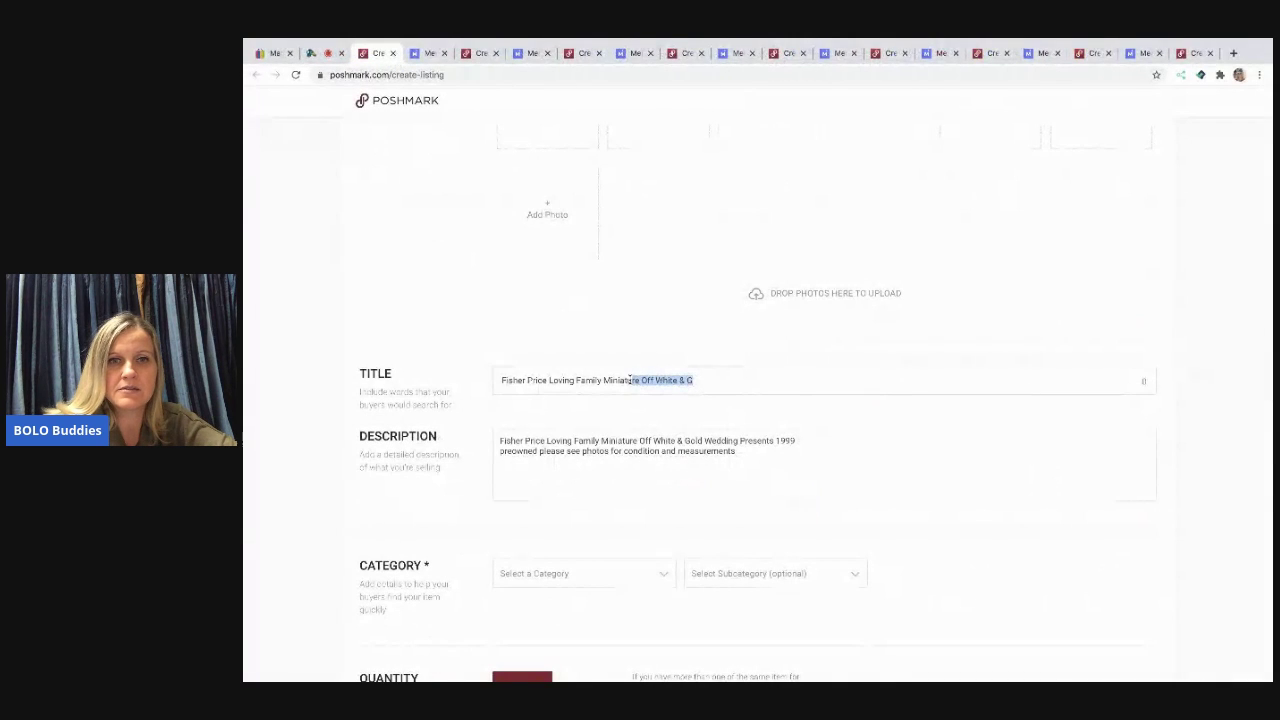
{"action": "key", "text": "BackSpace"}
{"action": "type", "text": "Presents"}
Categorize the Fisher Price presents on Poshmark as Kids Toys with the subcategory Dolls & Accessories
{"action": "scroll", "coordinate": [655, 440], "scroll_direction": "down", "scroll_amount": 1}
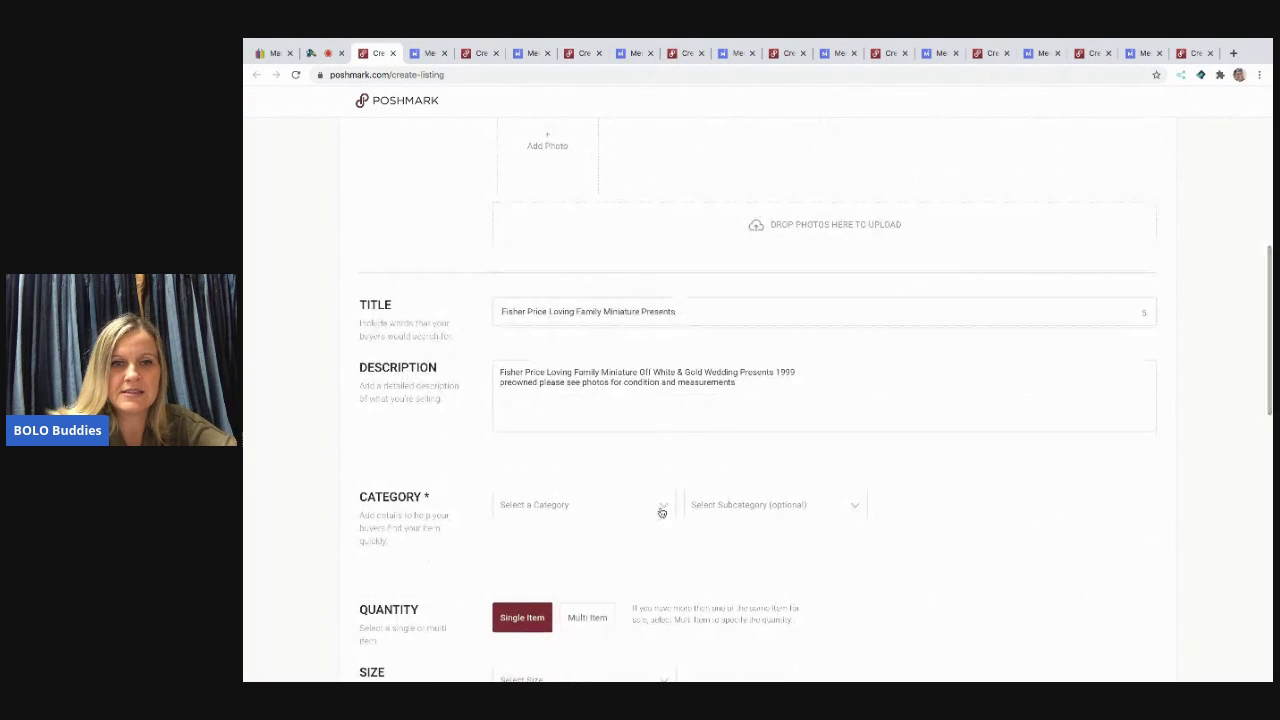
{"action": "left_click", "coordinate": [658, 505]}
{"action": "scroll", "coordinate": [632, 330], "scroll_direction": "up", "scroll_amount": 1}
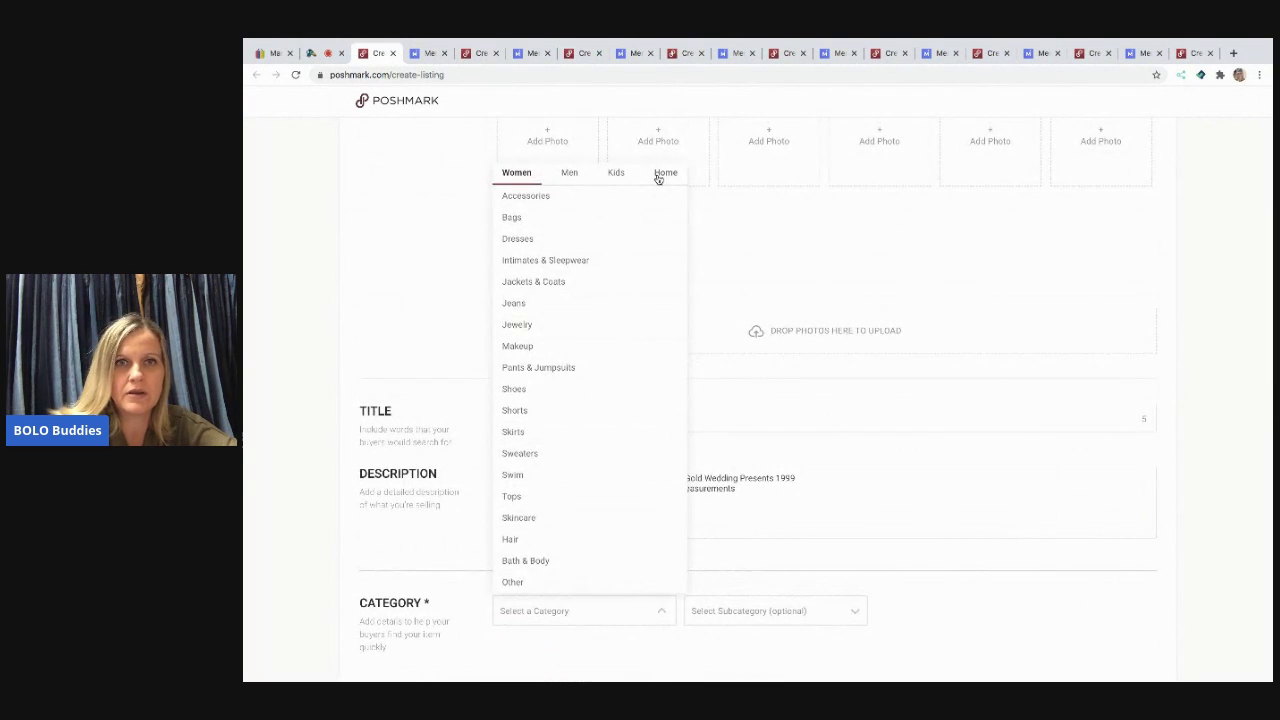
{"action": "left_click", "coordinate": [620, 176]}
{"action": "left_click", "coordinate": [566, 566]}
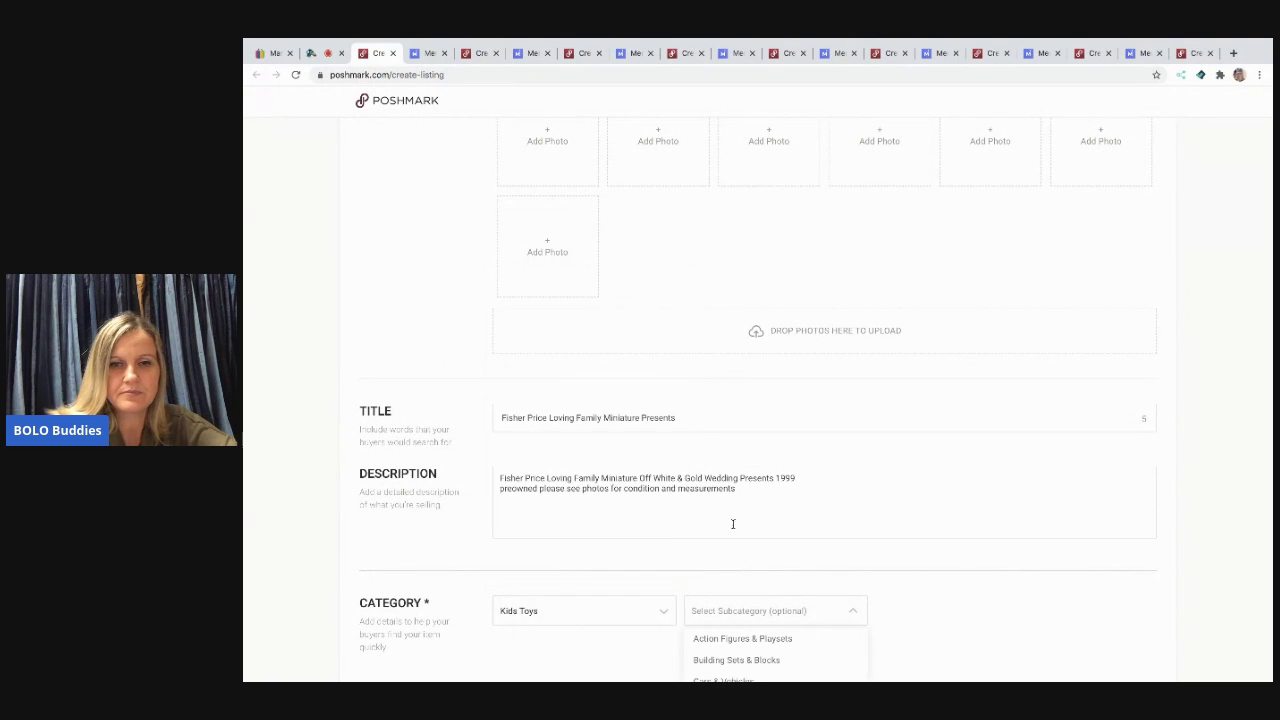
{"action": "scroll", "coordinate": [747, 521], "scroll_direction": "down", "scroll_amount": 2}
{"action": "left_click", "coordinate": [729, 522]}
Choose a size from the Girls sizes and mark the Fisher Price presents as having no tags attached
{"action": "scroll", "coordinate": [637, 458], "scroll_direction": "down", "scroll_amount": 2}
{"action": "left_click", "coordinate": [630, 431]}
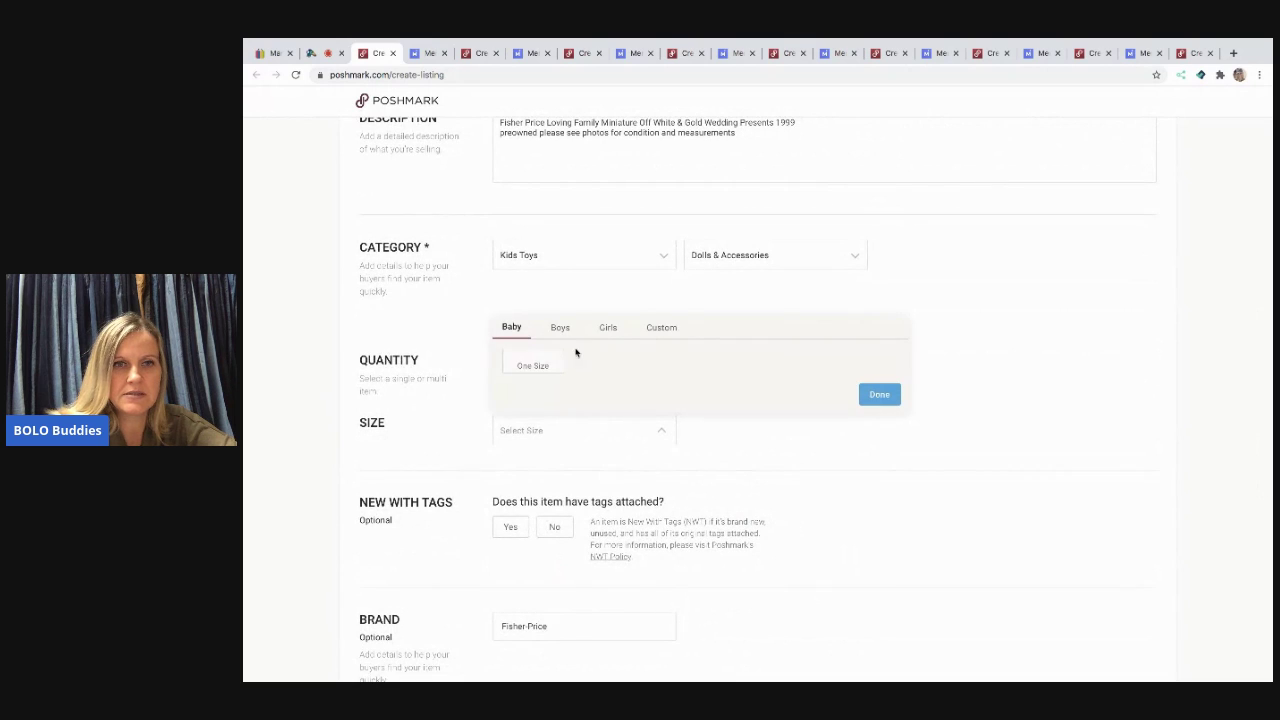
{"action": "left_click", "coordinate": [606, 328]}
{"action": "left_click", "coordinate": [540, 364]}
{"action": "left_click", "coordinate": [554, 527]}
Set the Fisher Price presents' Poshmark original price to 0 and listing price to 11
{"action": "scroll", "coordinate": [554, 527], "scroll_direction": "down", "scroll_amount": 4}
{"action": "left_click", "coordinate": [538, 530]}
{"action": "type", "text": "0"}
{"action": "key", "text": "Tab"}
{"action": "type", "text": "11"}
Publish the Fisher Price Poshmark listing, shared to the Trend Vibes Only Posh Party with Twitter sharing off, and close its page
{"action": "scroll", "coordinate": [909, 456], "scroll_direction": "down", "scroll_amount": 3}
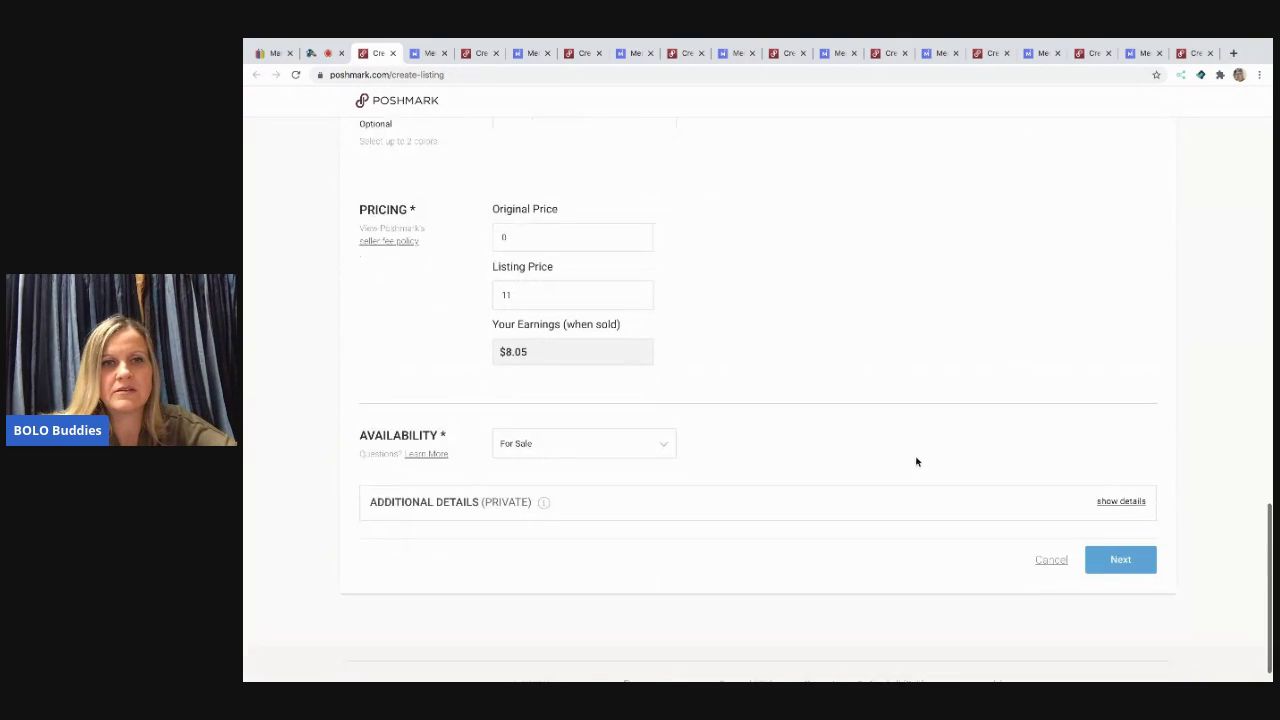
{"action": "left_click", "coordinate": [1123, 556]}
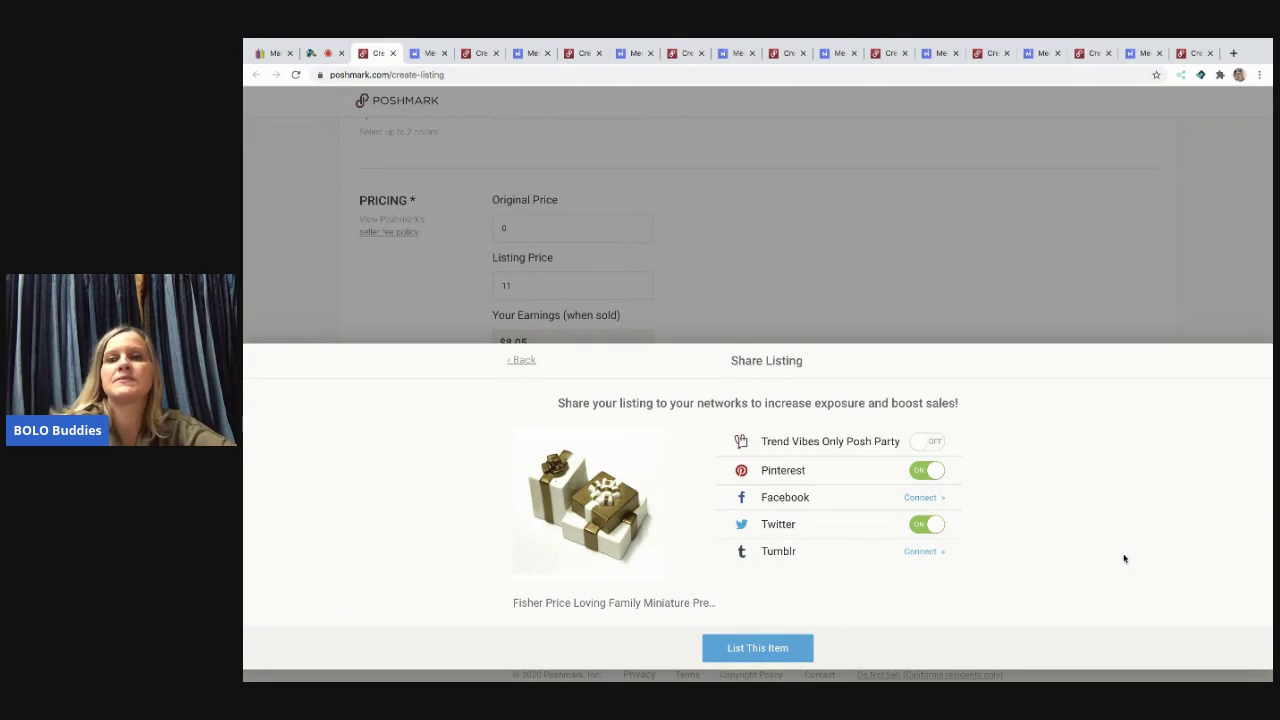
{"action": "left_click", "coordinate": [932, 442]}
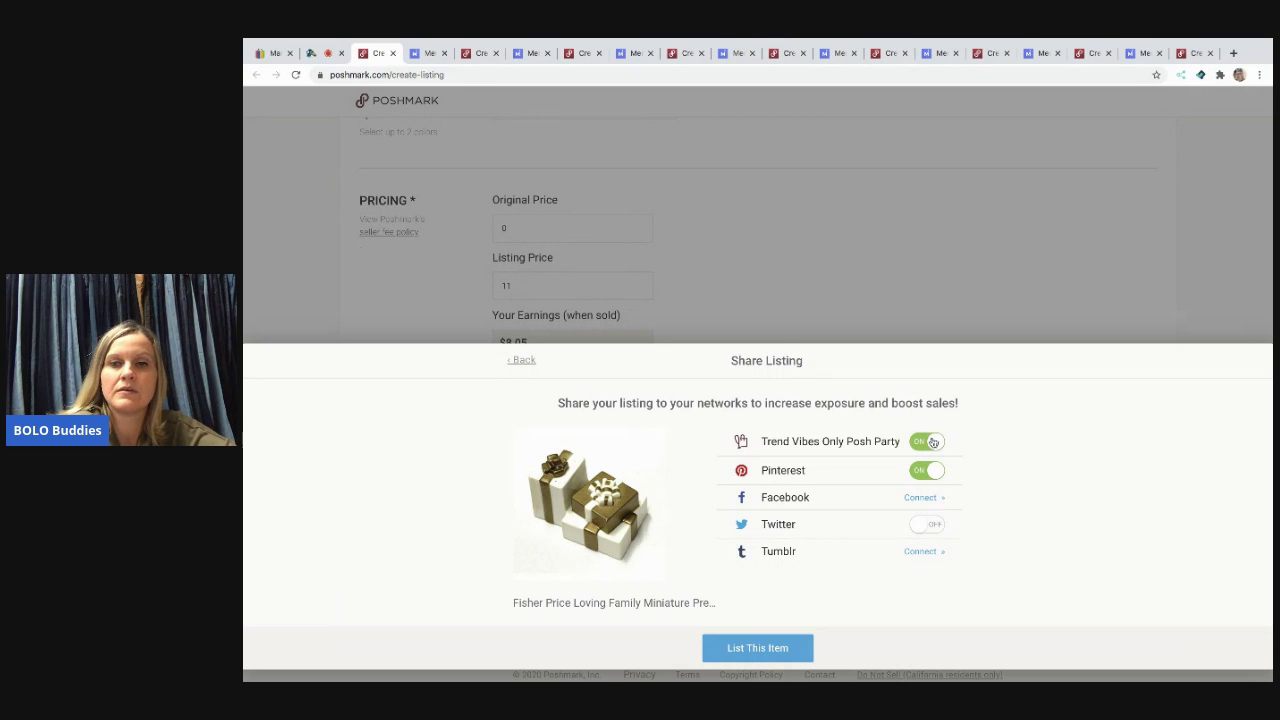
{"action": "left_click", "coordinate": [767, 657]}
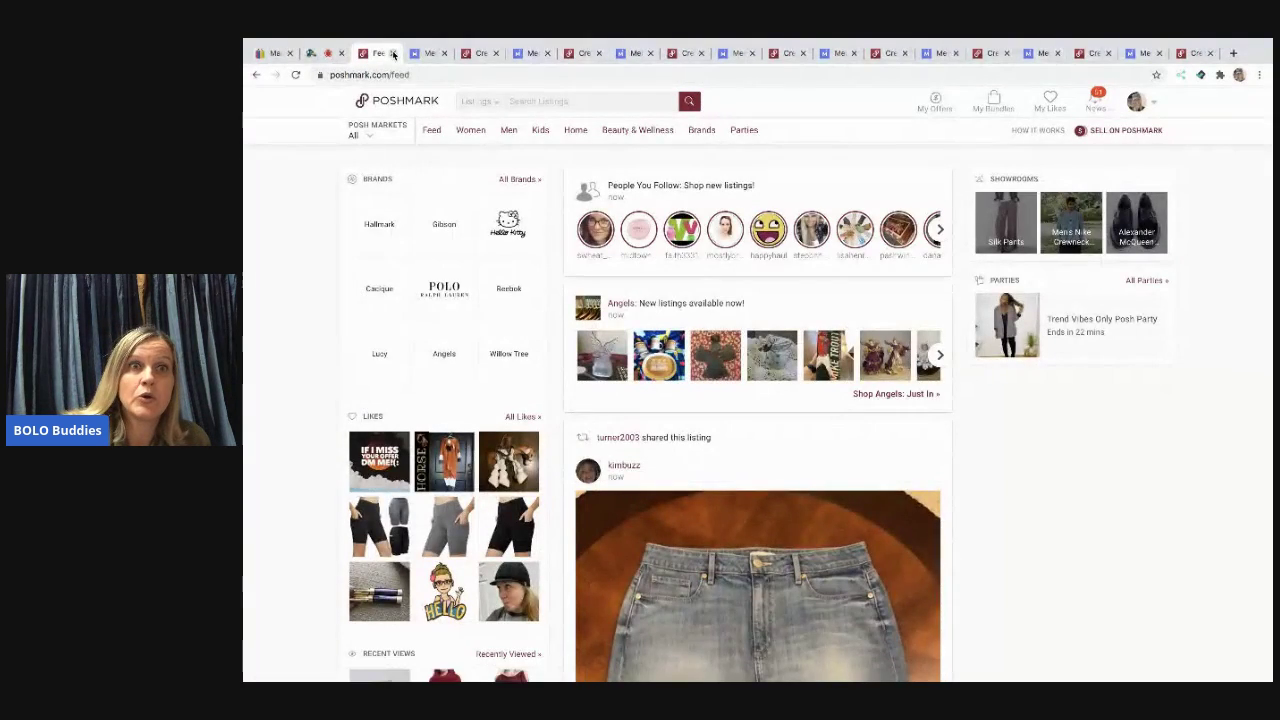
{"action": "left_click", "coordinate": [393, 53]}
Add the hashtags Wiseman, Candlestick and Holders to the Kurt S Adler candlestick holders' Mercari listing
{"action": "scroll", "coordinate": [506, 289], "scroll_direction": "down", "scroll_amount": 1}
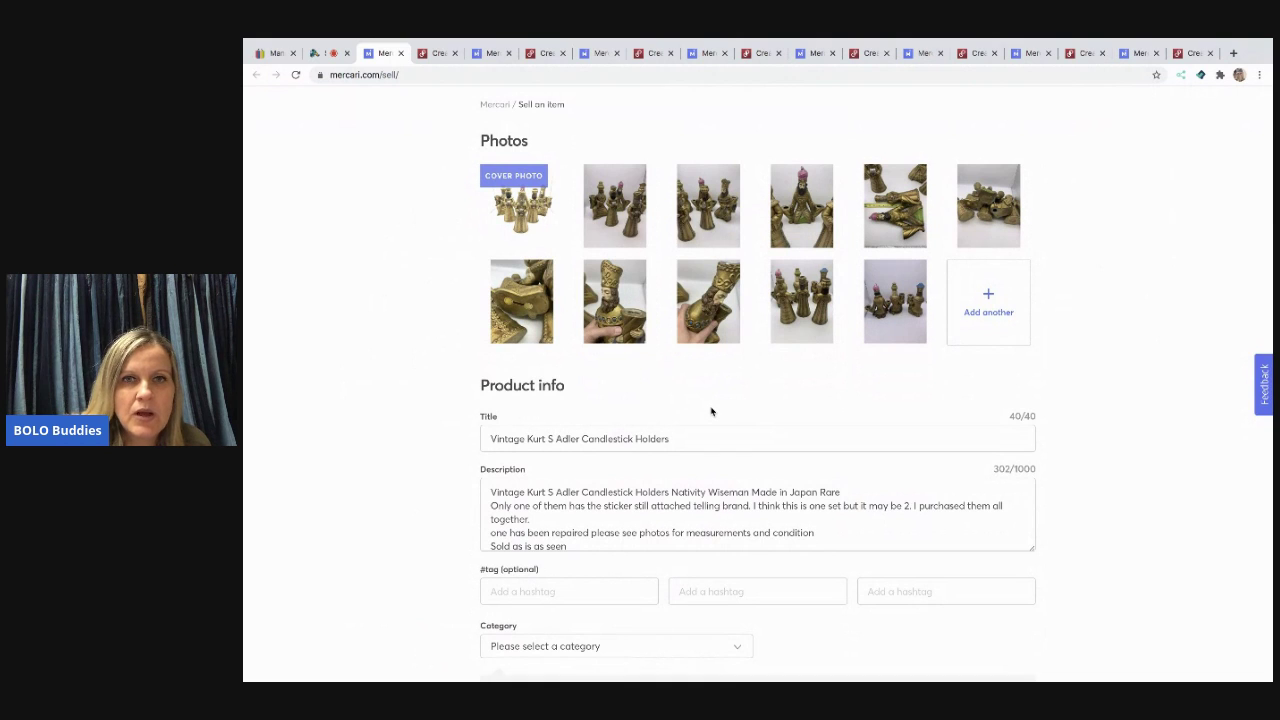
{"action": "scroll", "coordinate": [711, 411], "scroll_direction": "down", "scroll_amount": 1}
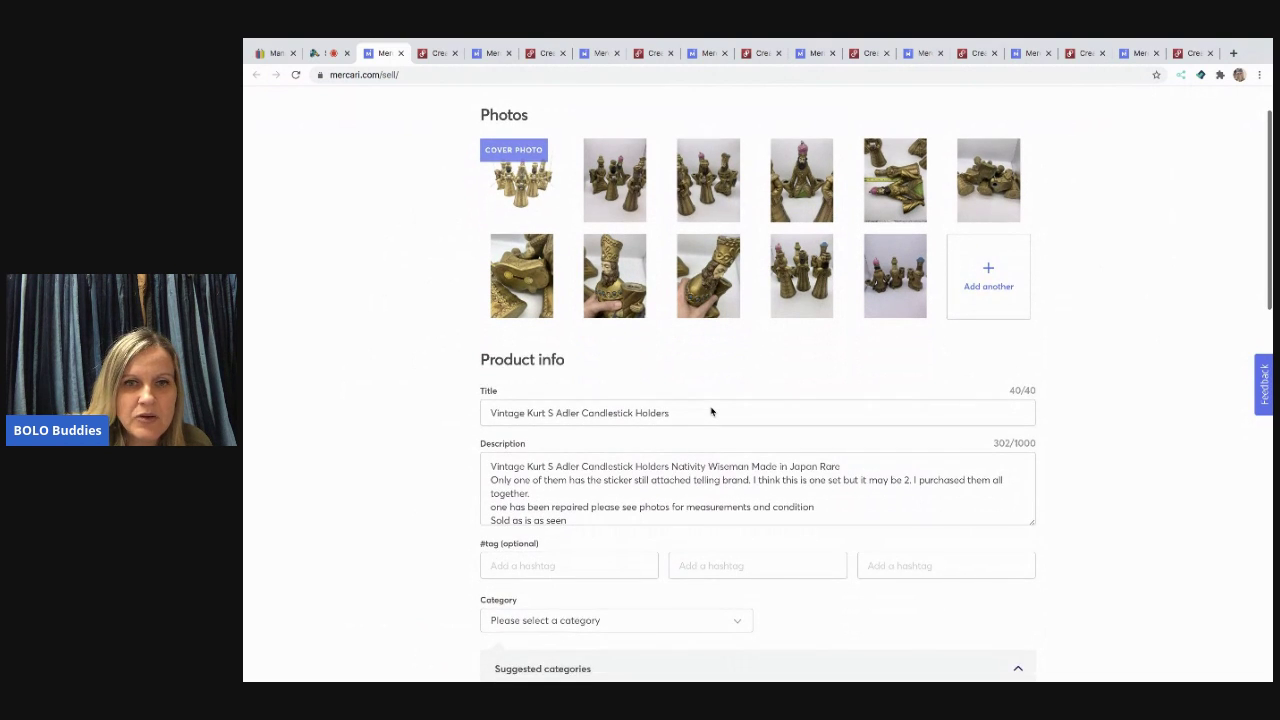
{"action": "left_click", "coordinate": [588, 545]}
{"action": "type", "text": "#Wiseman"}
{"action": "key", "text": "Tab"}
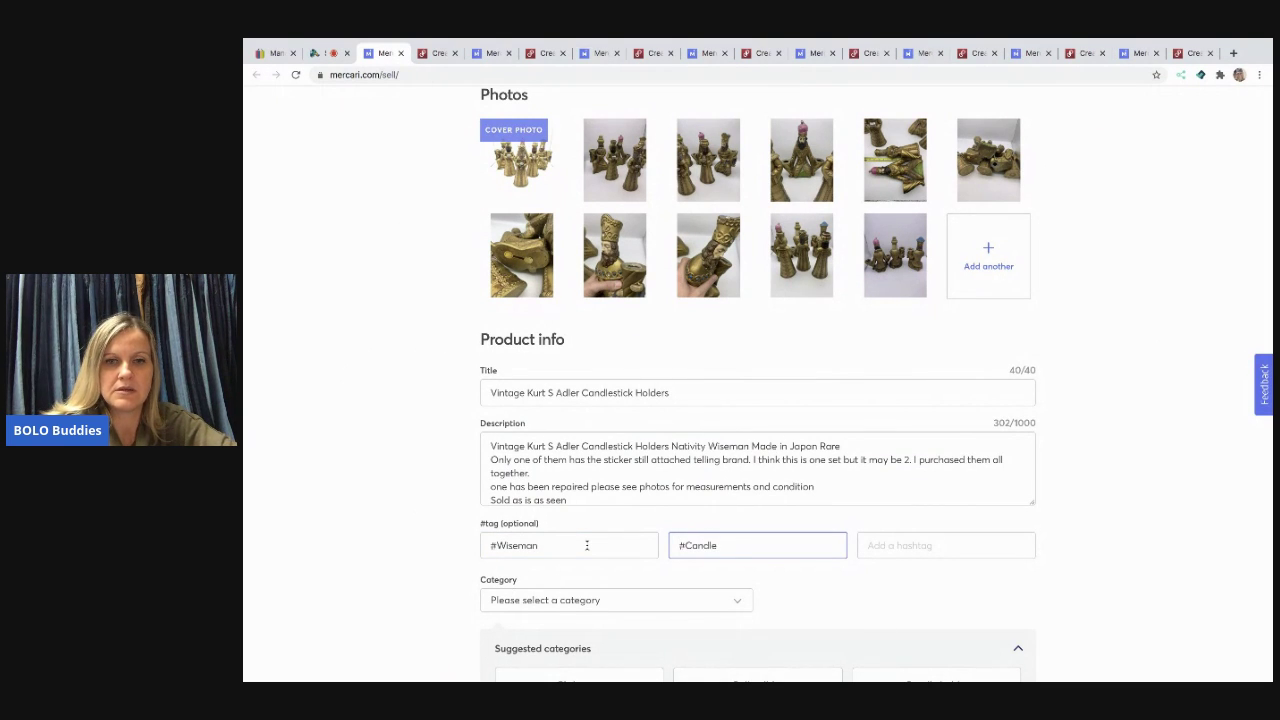
{"action": "type", "text": "#Candlestick"}
{"action": "key", "text": "Tab"}
{"action": "type", "text": "#Hol"}
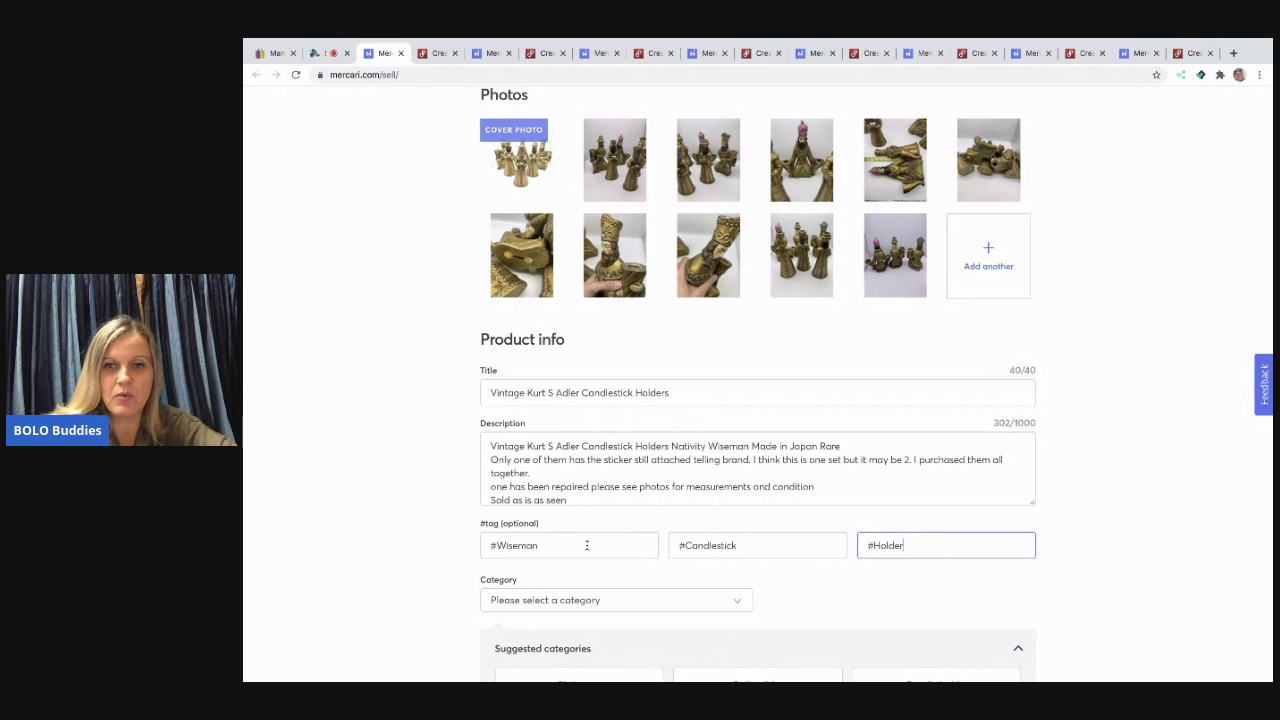
Categorize the candlestick holders under Vintage & collectibles > Antique > Collectibles and set their condition to Good
{"action": "scroll", "coordinate": [628, 531], "scroll_direction": "down", "scroll_amount": 3}
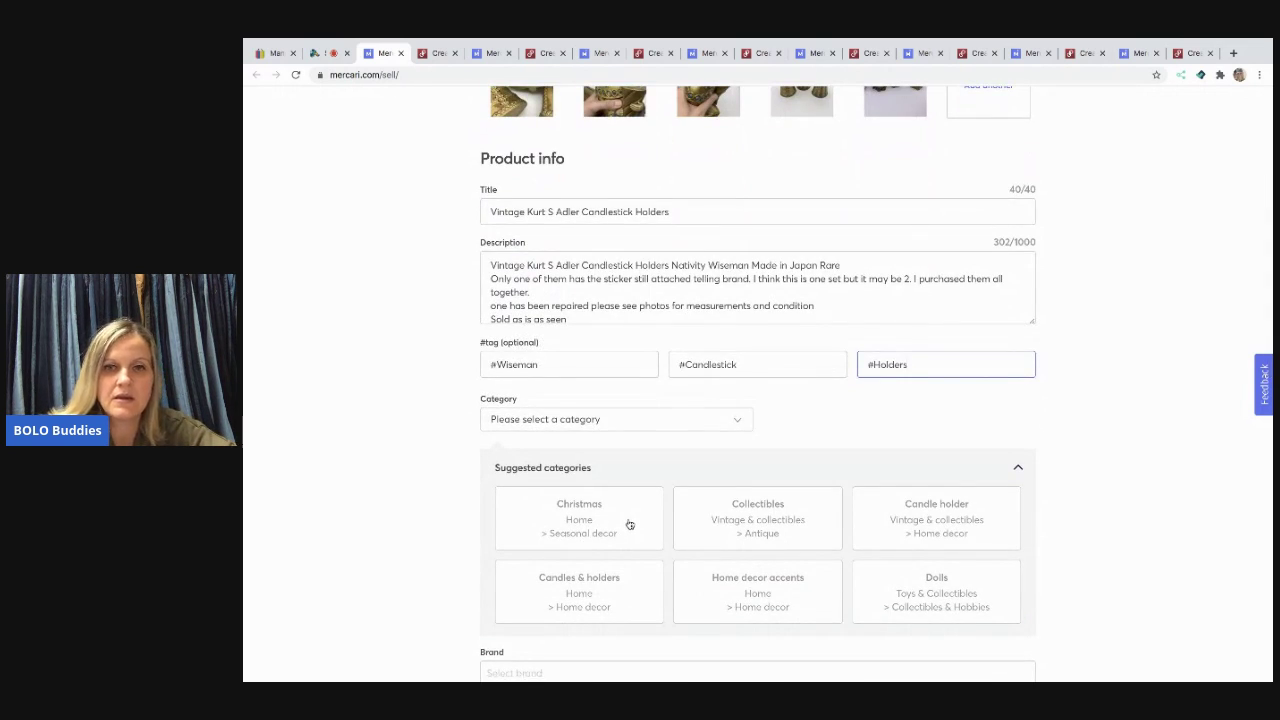
{"action": "left_click", "coordinate": [726, 513]}
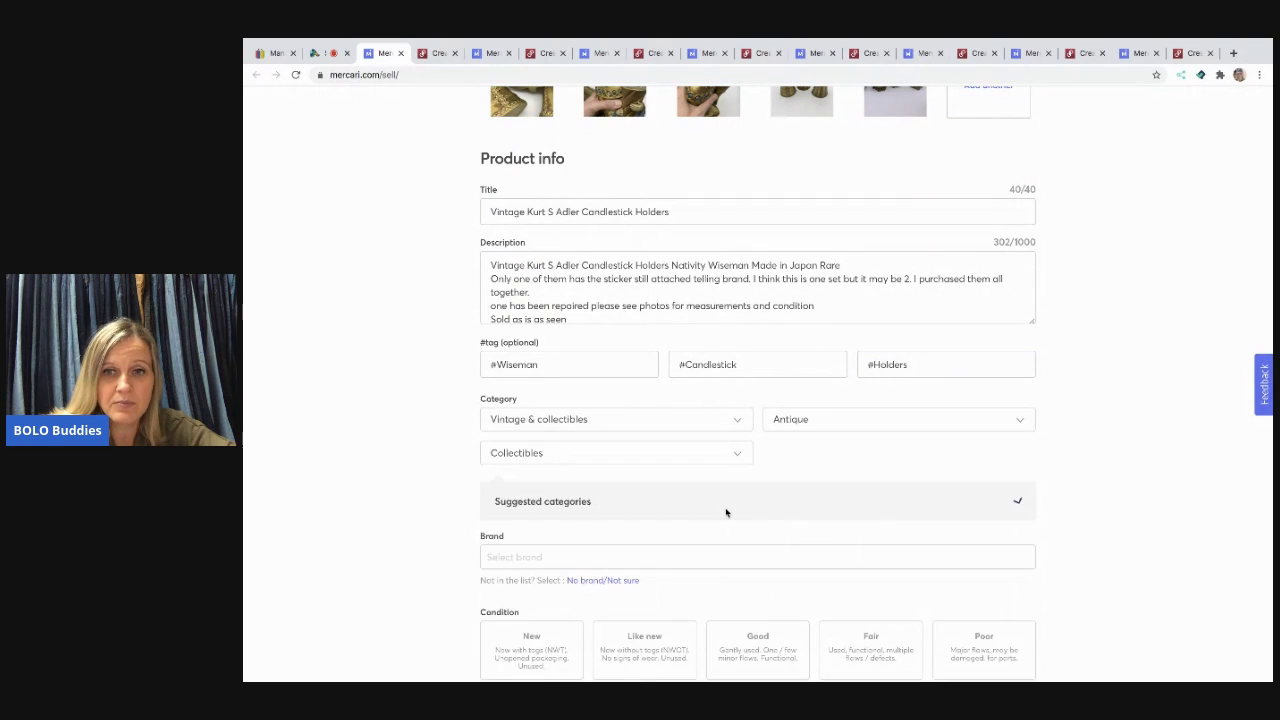
{"action": "scroll", "coordinate": [726, 509], "scroll_direction": "down", "scroll_amount": 4}
{"action": "left_click", "coordinate": [750, 390]}
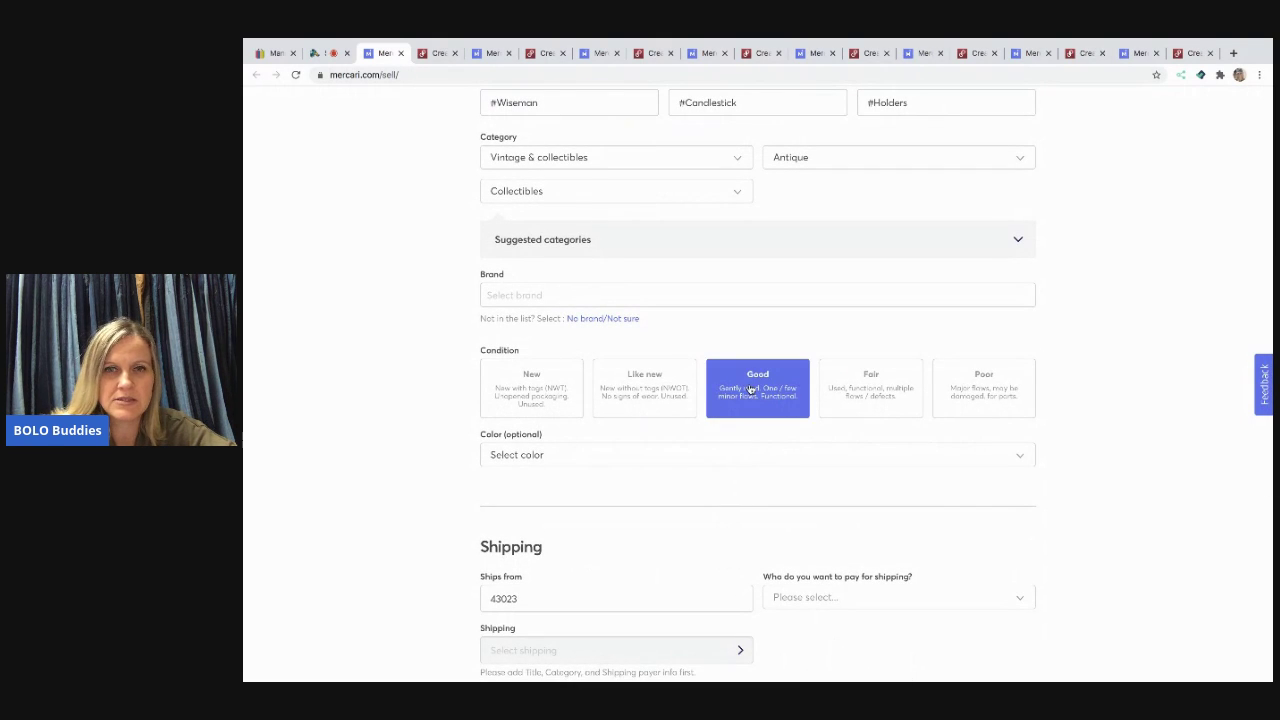
Set the candlestick holders' Mercari shipping payer to "I'll pay" and save the shipping method as "Ship on your own"
{"action": "scroll", "coordinate": [790, 445], "scroll_direction": "down", "scroll_amount": 2}
{"action": "left_click", "coordinate": [795, 618]}
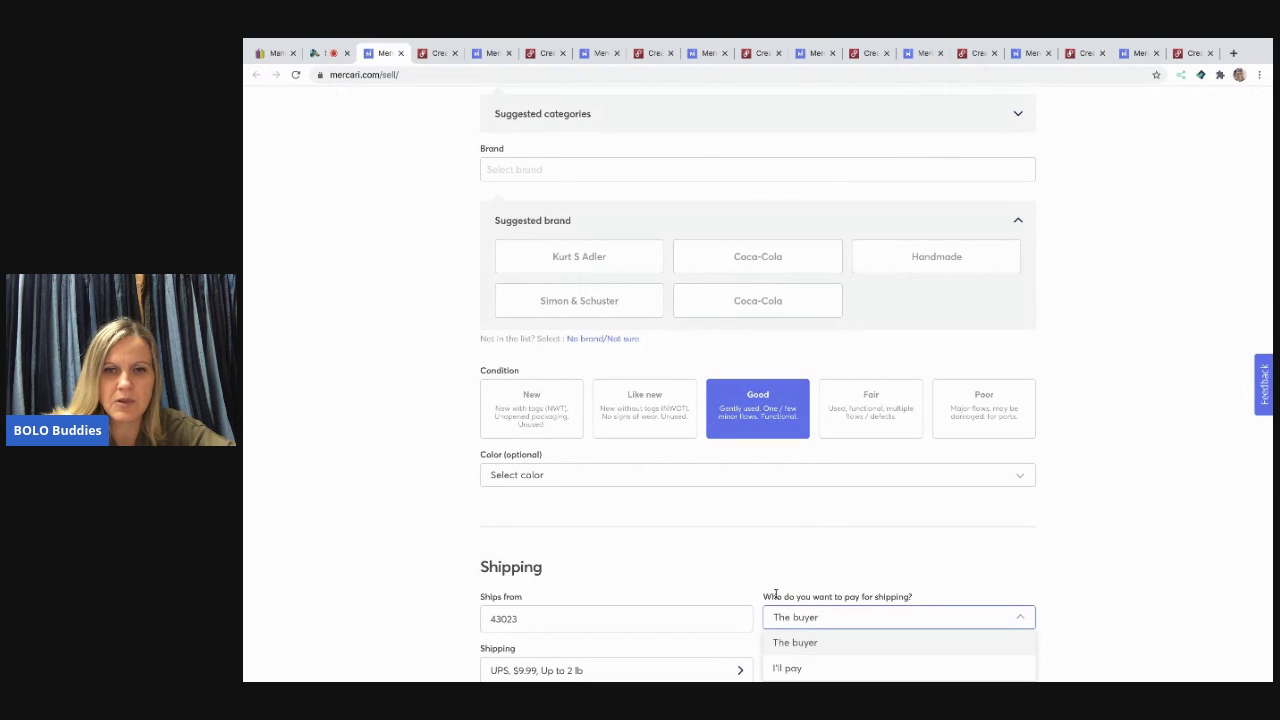
{"action": "left_click", "coordinate": [779, 666]}
{"action": "scroll", "coordinate": [779, 664], "scroll_direction": "down", "scroll_amount": 2}
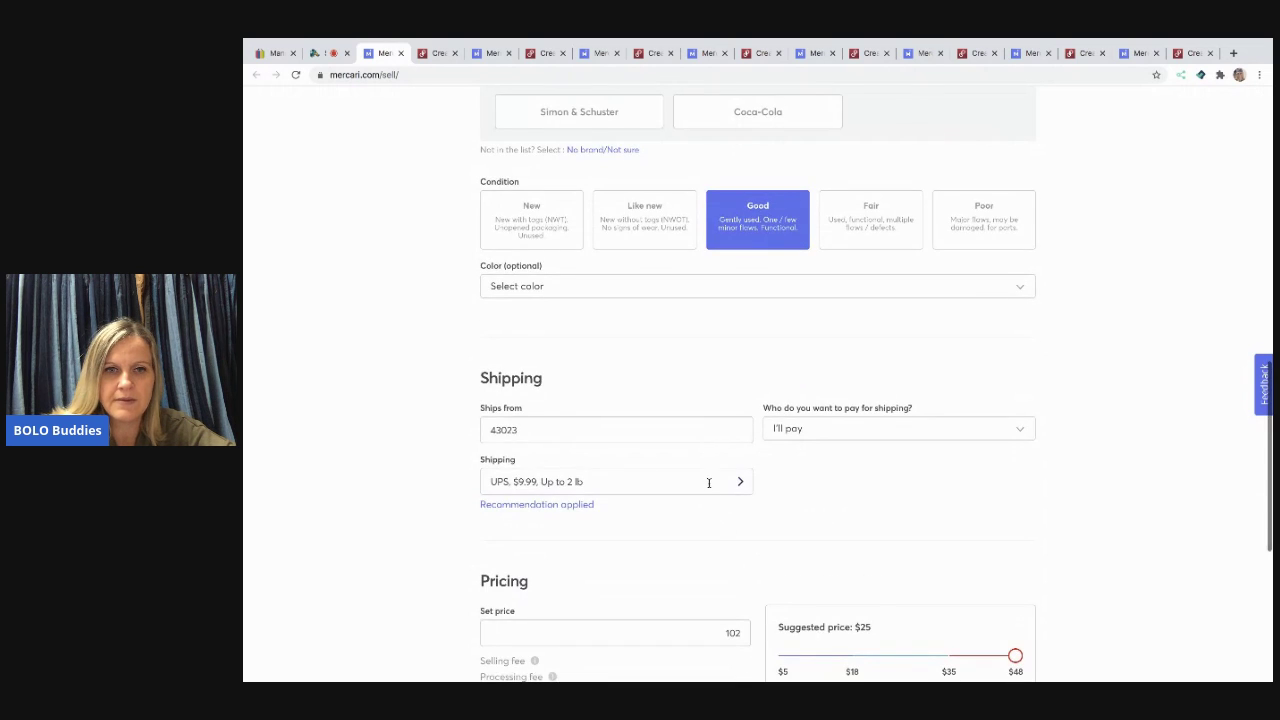
{"action": "left_click", "coordinate": [708, 482]}
{"action": "left_click", "coordinate": [759, 315]}
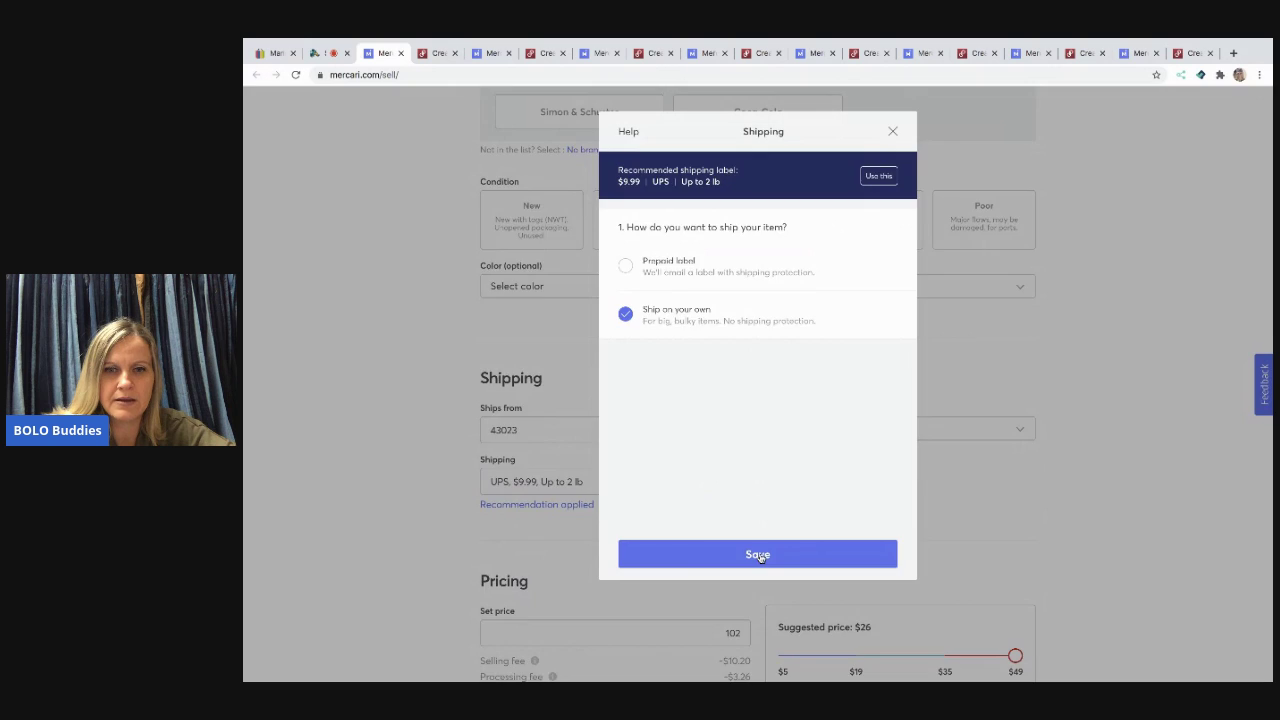
{"action": "left_click", "coordinate": [760, 556]}
Set the candlestick holders' Mercari price to 150, turn smart pricing off and submit the listing
{"action": "left_click", "coordinate": [744, 645]}
{"action": "type", "text": "150"}
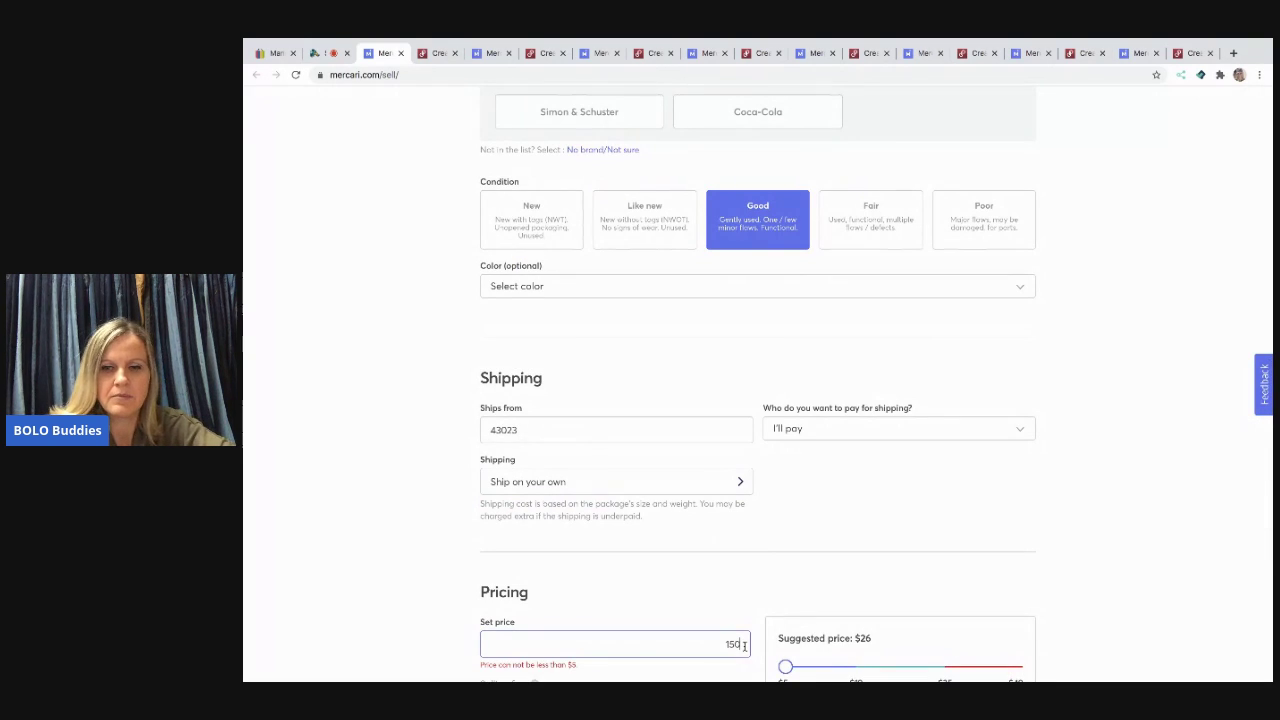
{"action": "scroll", "coordinate": [905, 578], "scroll_direction": "down", "scroll_amount": 3}
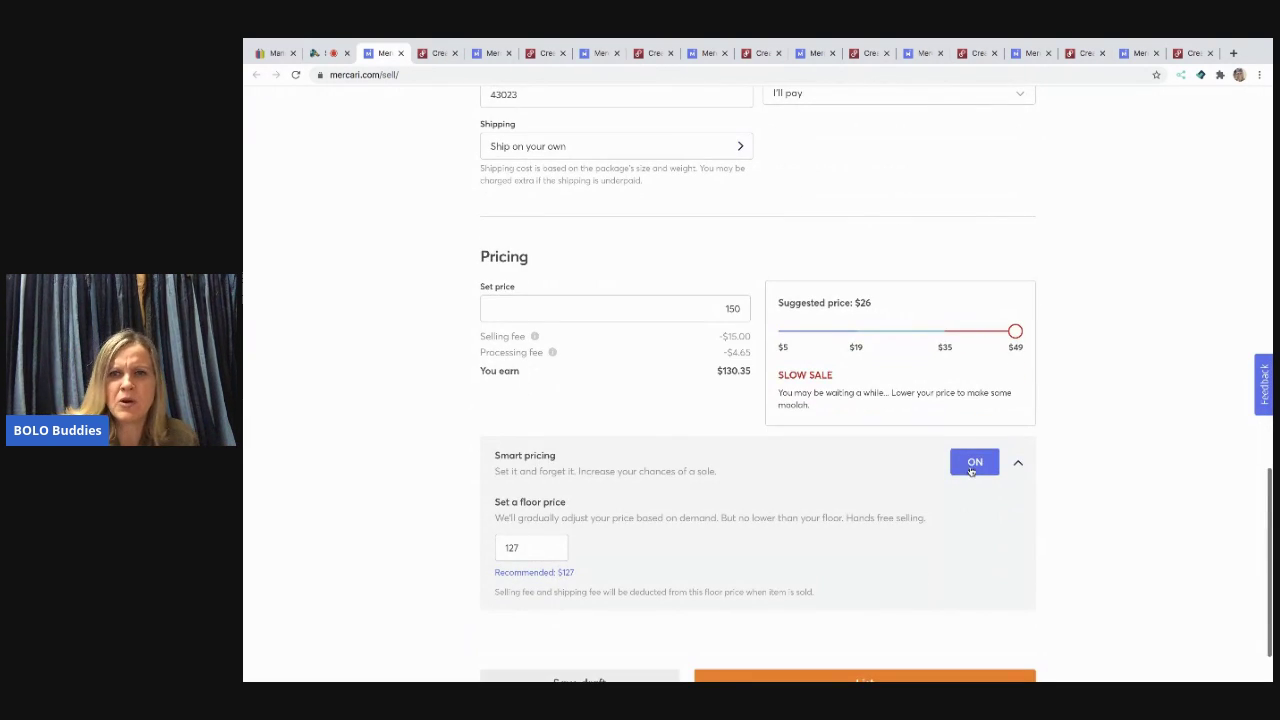
{"action": "left_click", "coordinate": [974, 463]}
{"action": "left_click", "coordinate": [865, 609]}
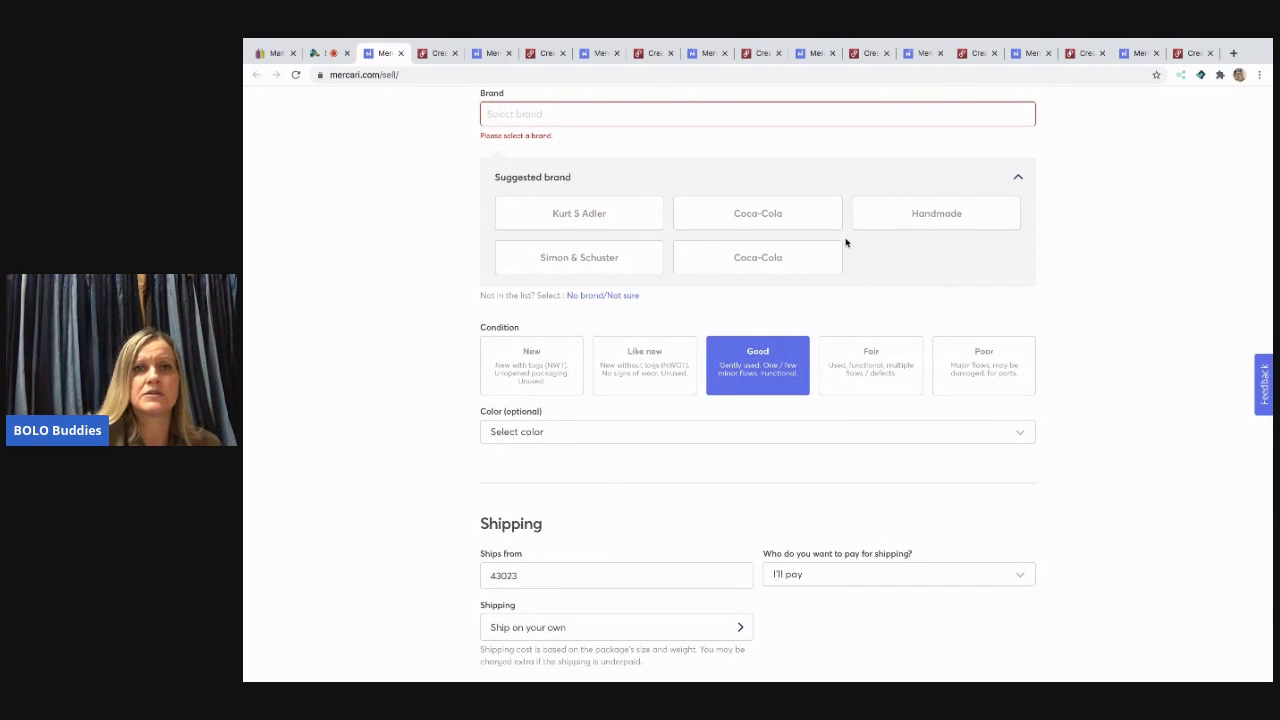
Choose Kurt S Adler as the candlestick holders' brand and publish the Mercari listing
{"action": "scroll", "coordinate": [637, 307], "scroll_direction": "up", "scroll_amount": 3}
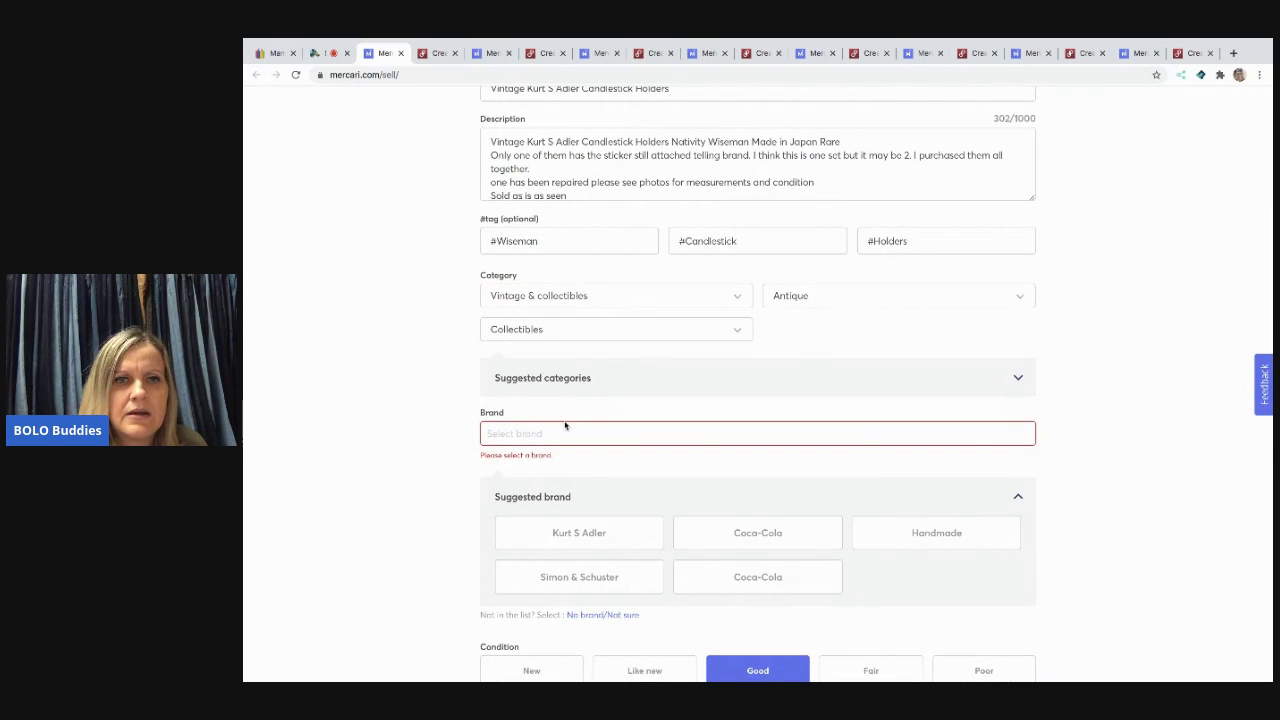
{"action": "left_click", "coordinate": [567, 533]}
{"action": "scroll", "coordinate": [790, 518], "scroll_direction": "down", "scroll_amount": 6}
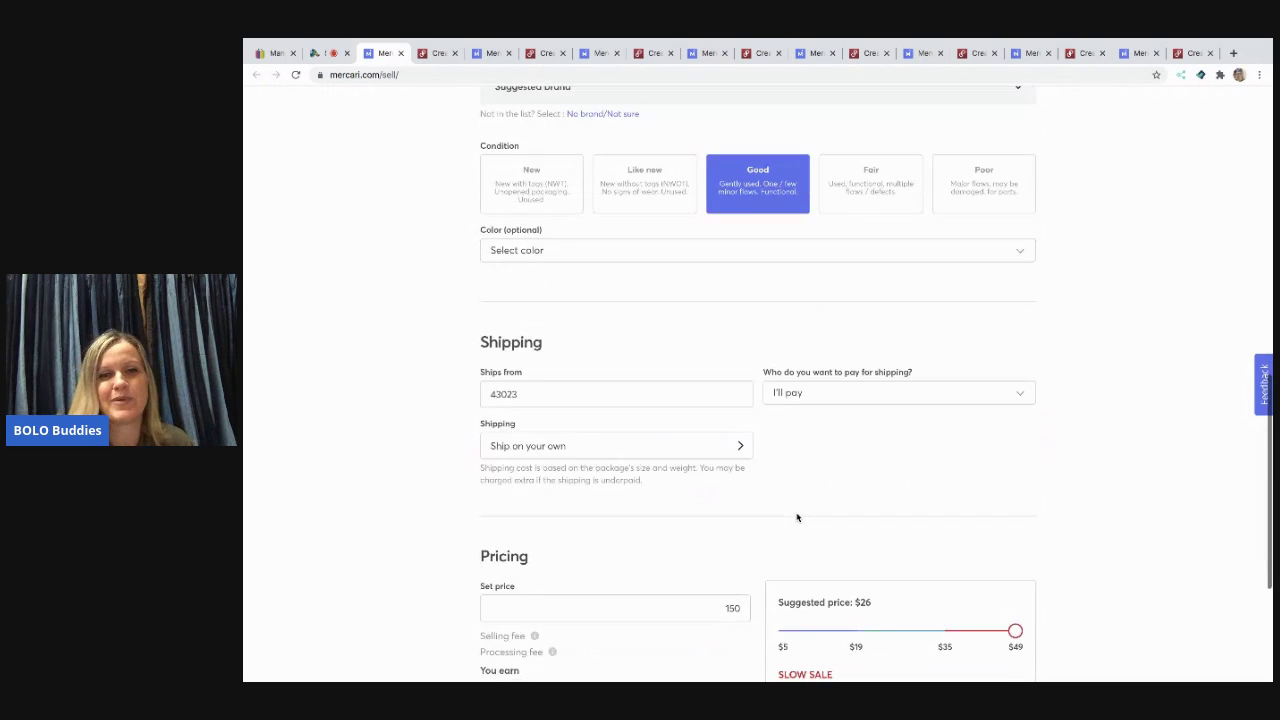
{"action": "left_click", "coordinate": [868, 612]}
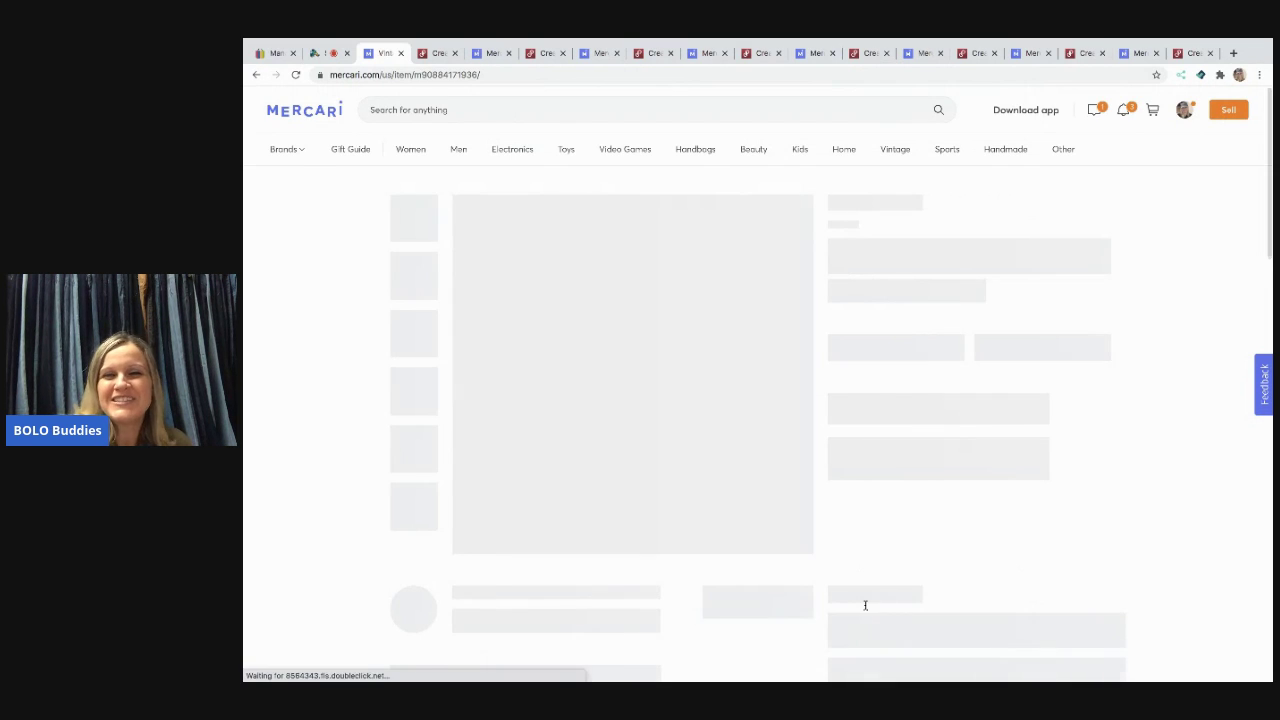
Look through the photos of the published Mercari candlestick holders listing and close its page
{"action": "left_click", "coordinate": [411, 288]}
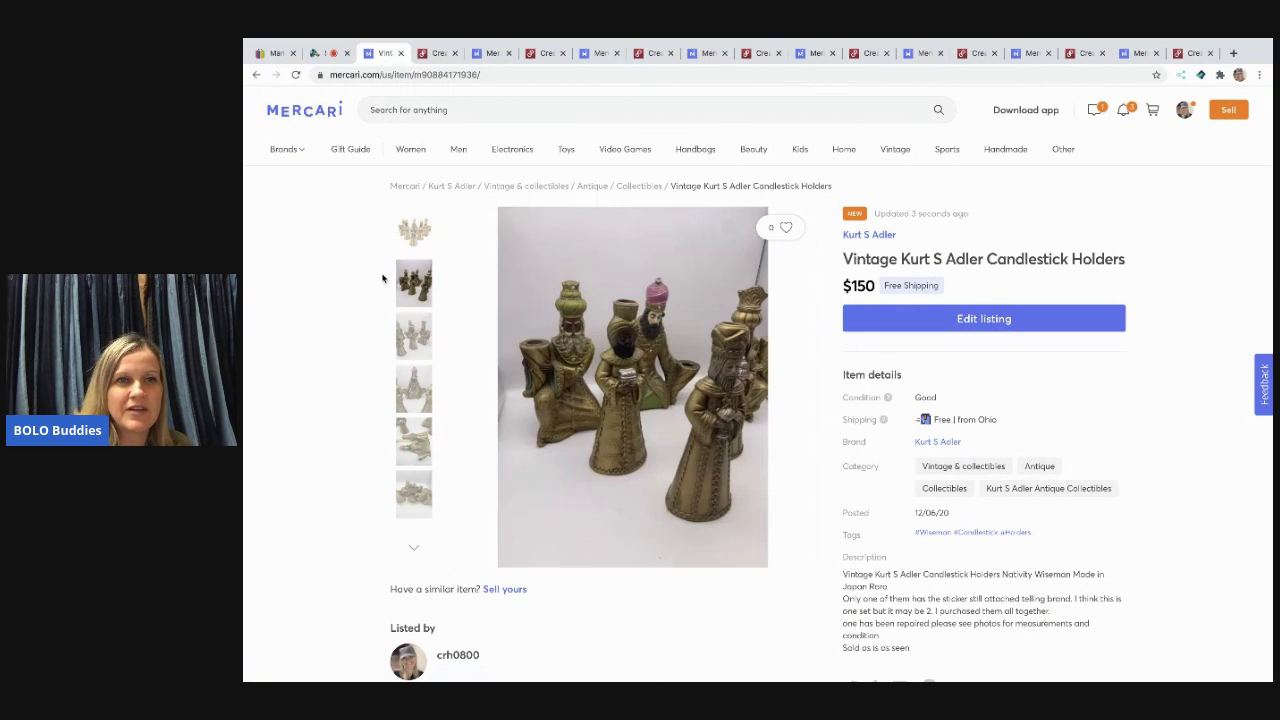
{"action": "left_click", "coordinate": [412, 335]}
{"action": "left_click", "coordinate": [416, 401]}
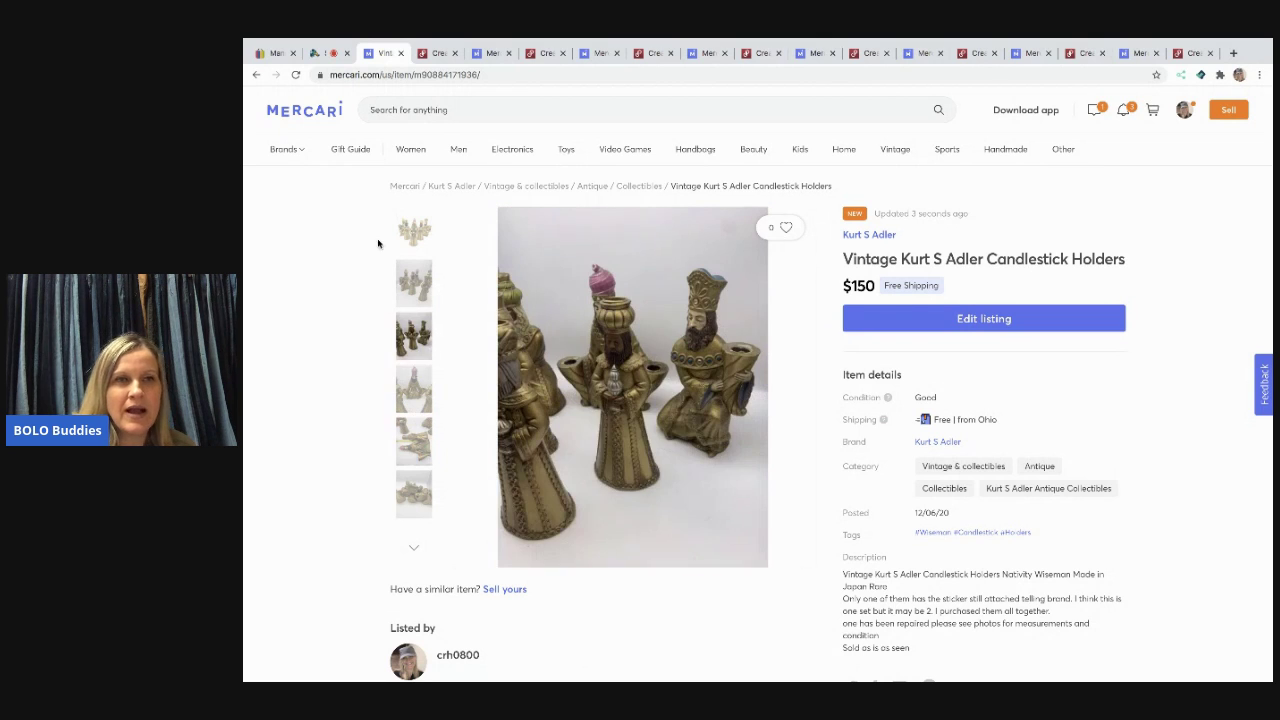
{"action": "left_click", "coordinate": [400, 53]}
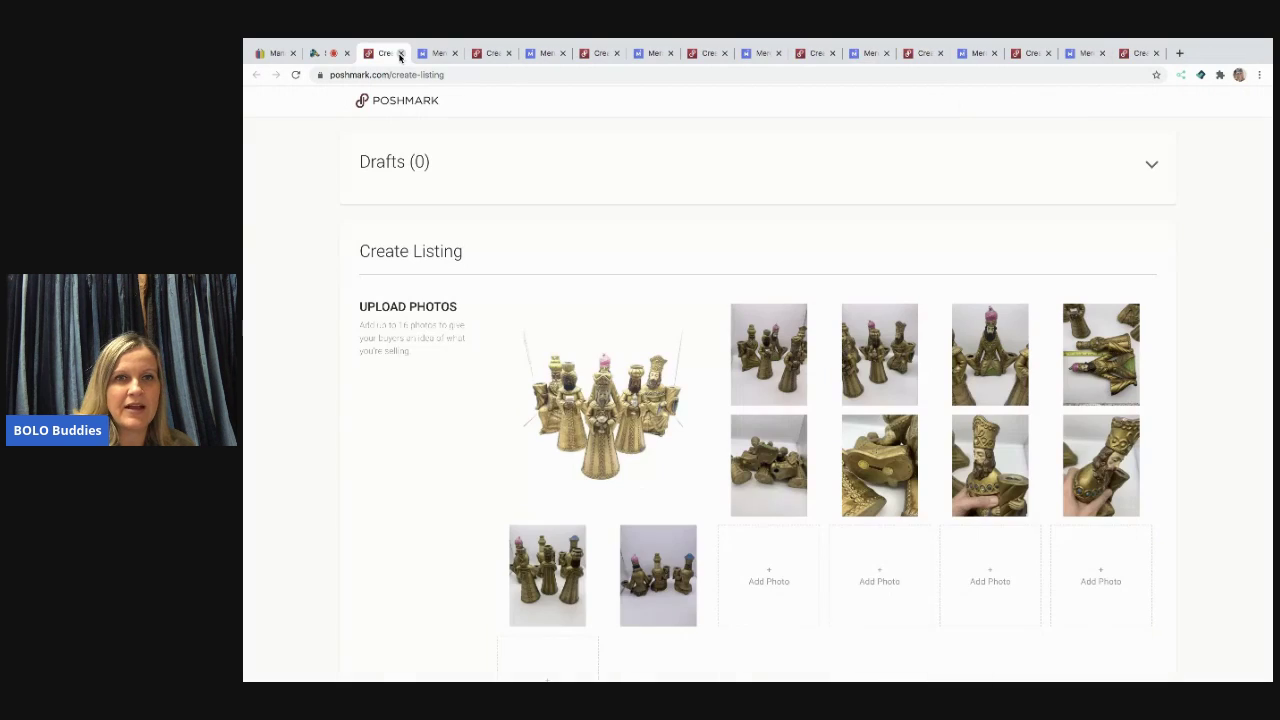
Set the candlestick holders' Poshmark category to Home Holiday with the subcategory Holiday Decor
{"action": "scroll", "coordinate": [625, 376], "scroll_direction": "down", "scroll_amount": 4}
{"action": "scroll", "coordinate": [625, 376], "scroll_direction": "down", "scroll_amount": 3}
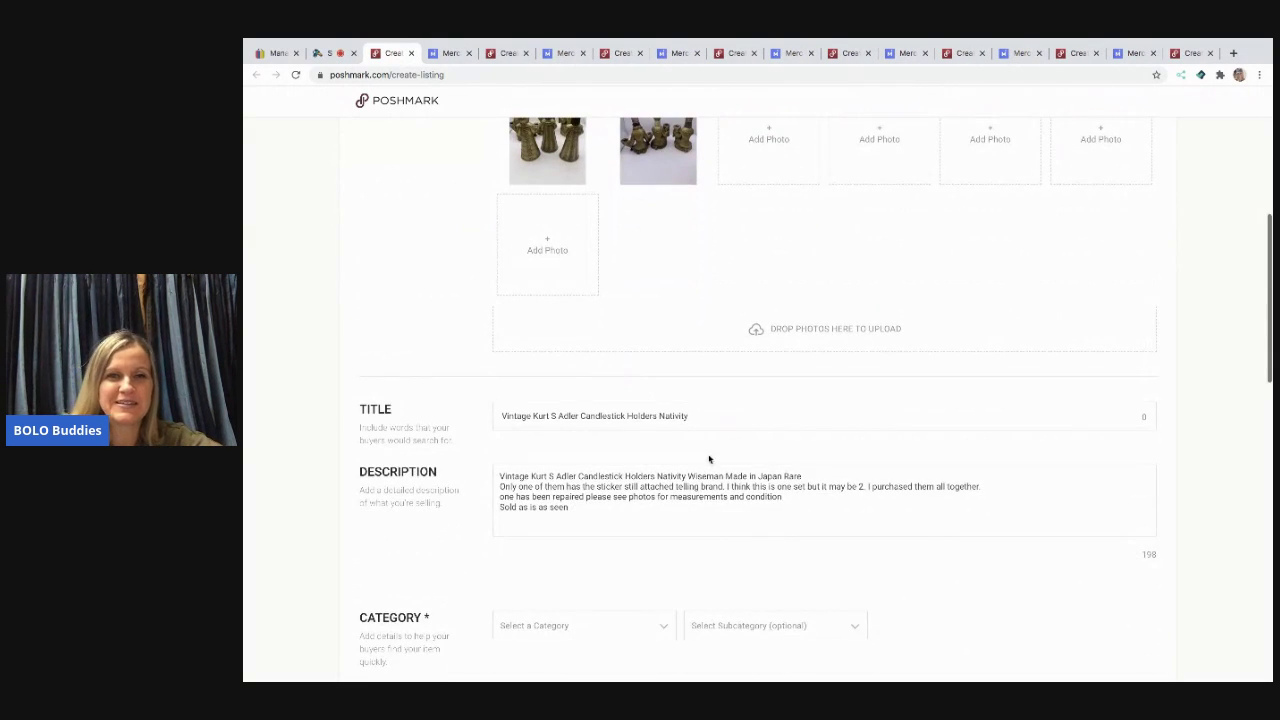
{"action": "left_click", "coordinate": [661, 532]}
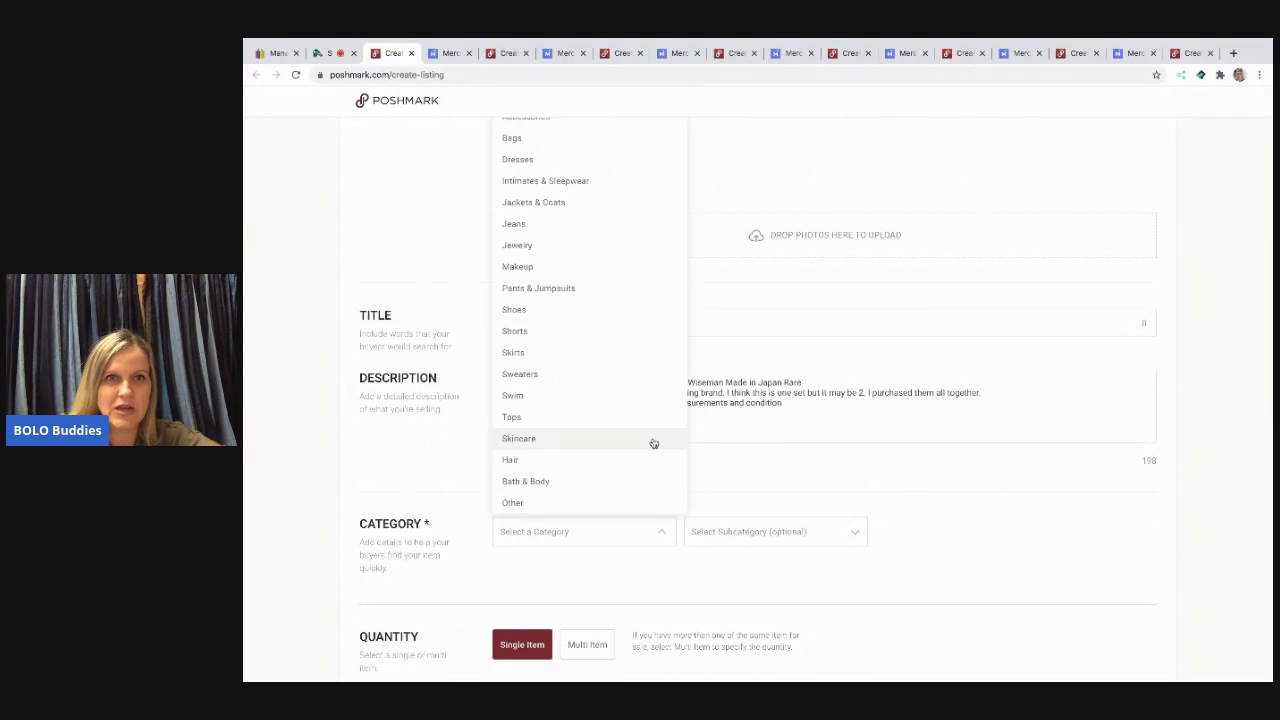
{"action": "scroll", "coordinate": [651, 443], "scroll_direction": "up", "scroll_amount": 2}
{"action": "left_click", "coordinate": [664, 259]}
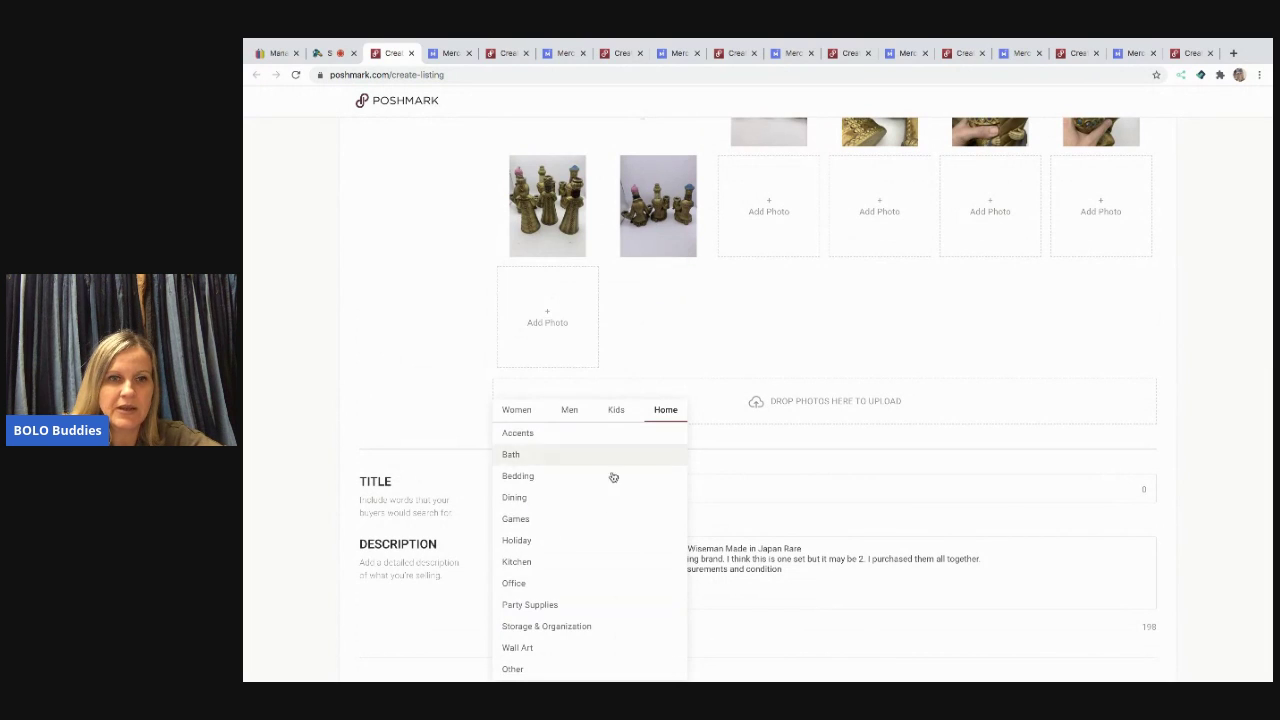
{"action": "left_click", "coordinate": [579, 543]}
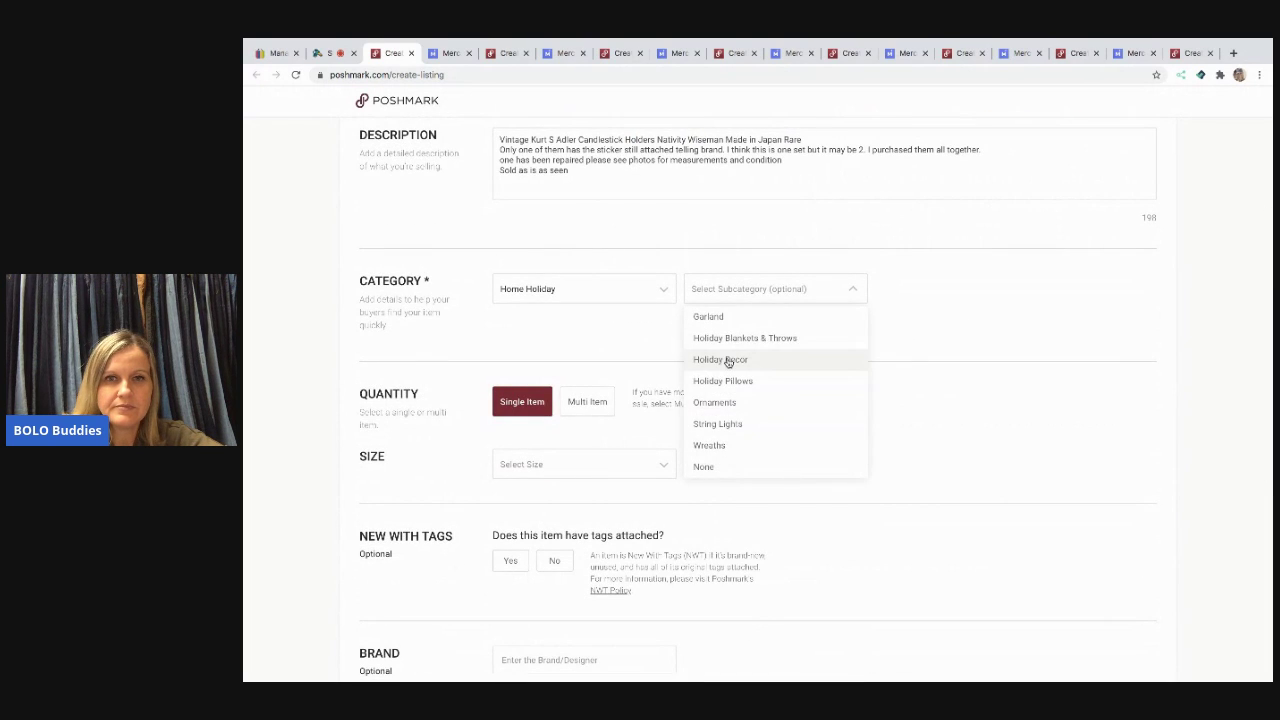
{"action": "left_click", "coordinate": [728, 360]}
Set the candlestick holders' size to One Size and mark them as having no tags attached
{"action": "left_click", "coordinate": [661, 472]}
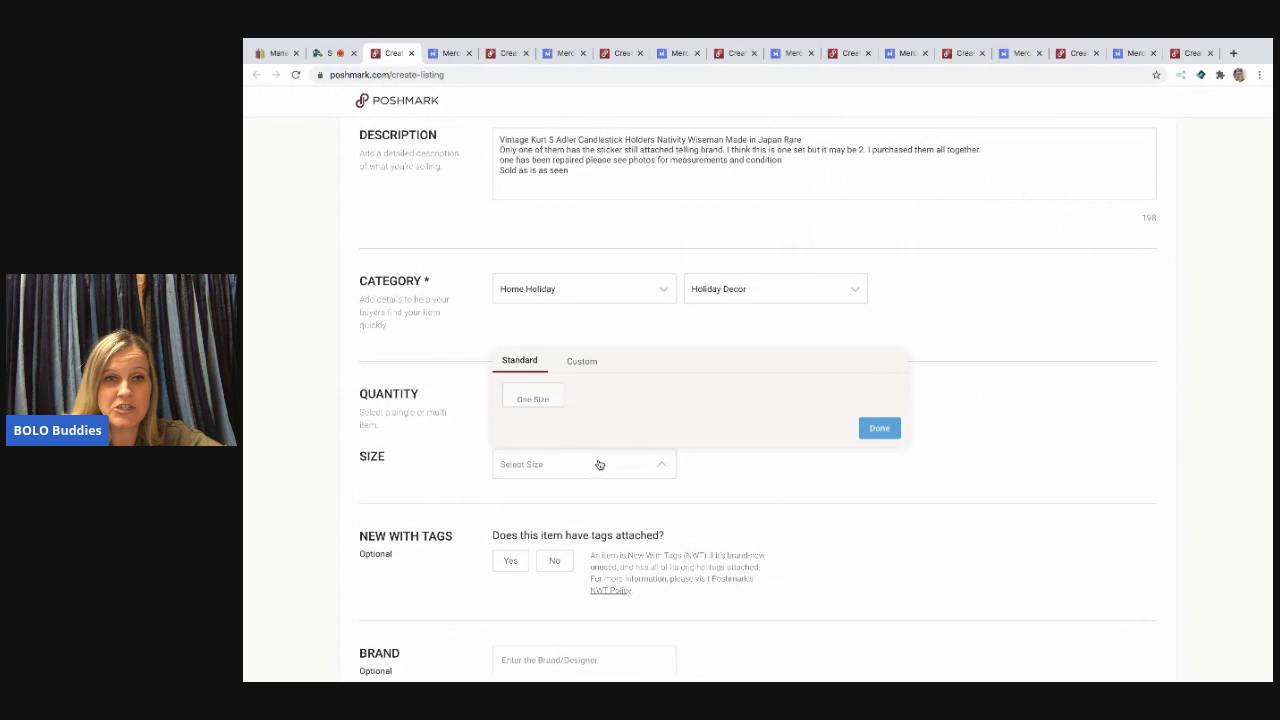
{"action": "left_click", "coordinate": [548, 404]}
{"action": "left_click", "coordinate": [555, 563]}
Enter an original price of 0 and a listing price of 150 for the candlestick holders
{"action": "scroll", "coordinate": [551, 561], "scroll_direction": "down", "scroll_amount": 3}
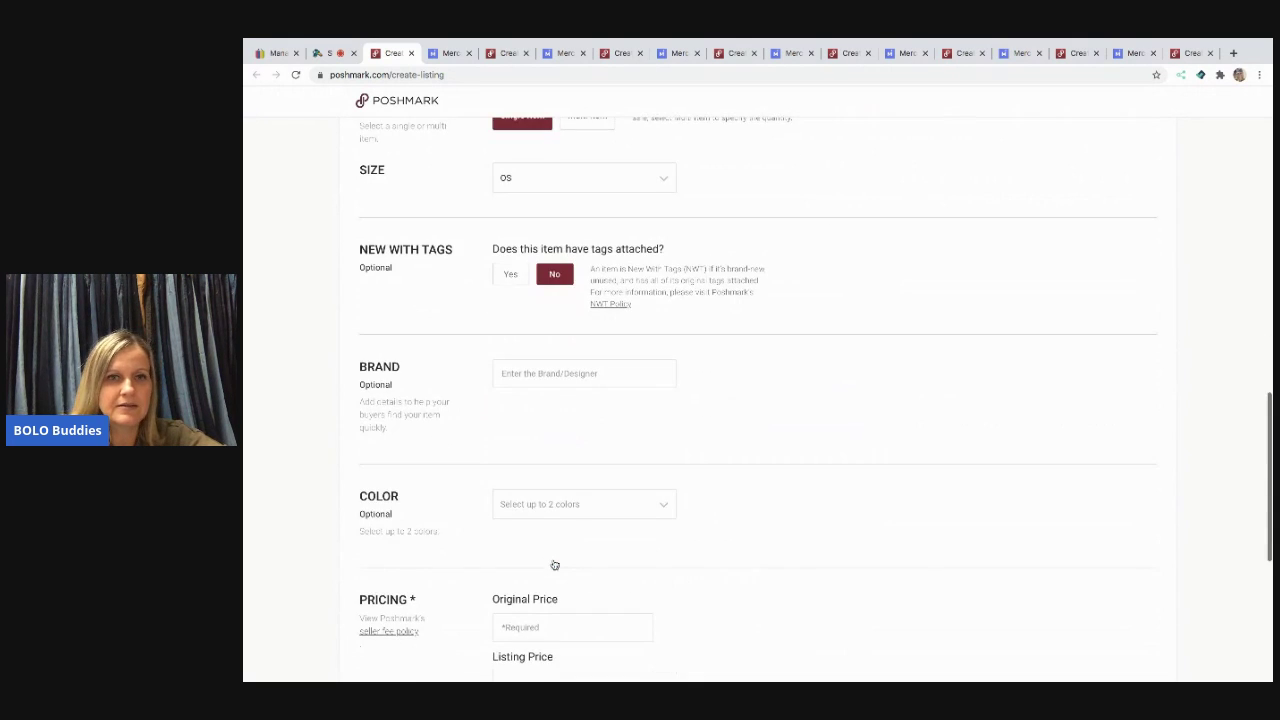
{"action": "left_click", "coordinate": [550, 565]}
{"action": "type", "text": "0150"}
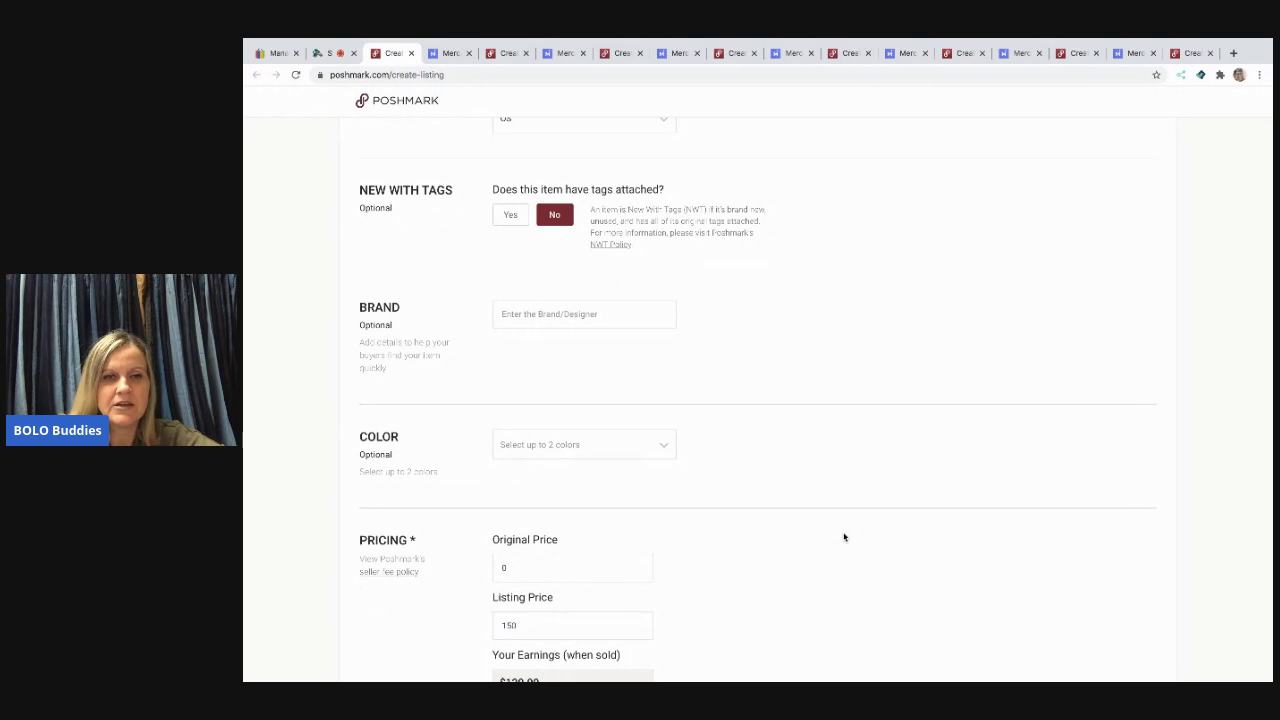
Publish the candlestick holders listing on Poshmark and close its page
{"action": "scroll", "coordinate": [844, 537], "scroll_direction": "down", "scroll_amount": 3}
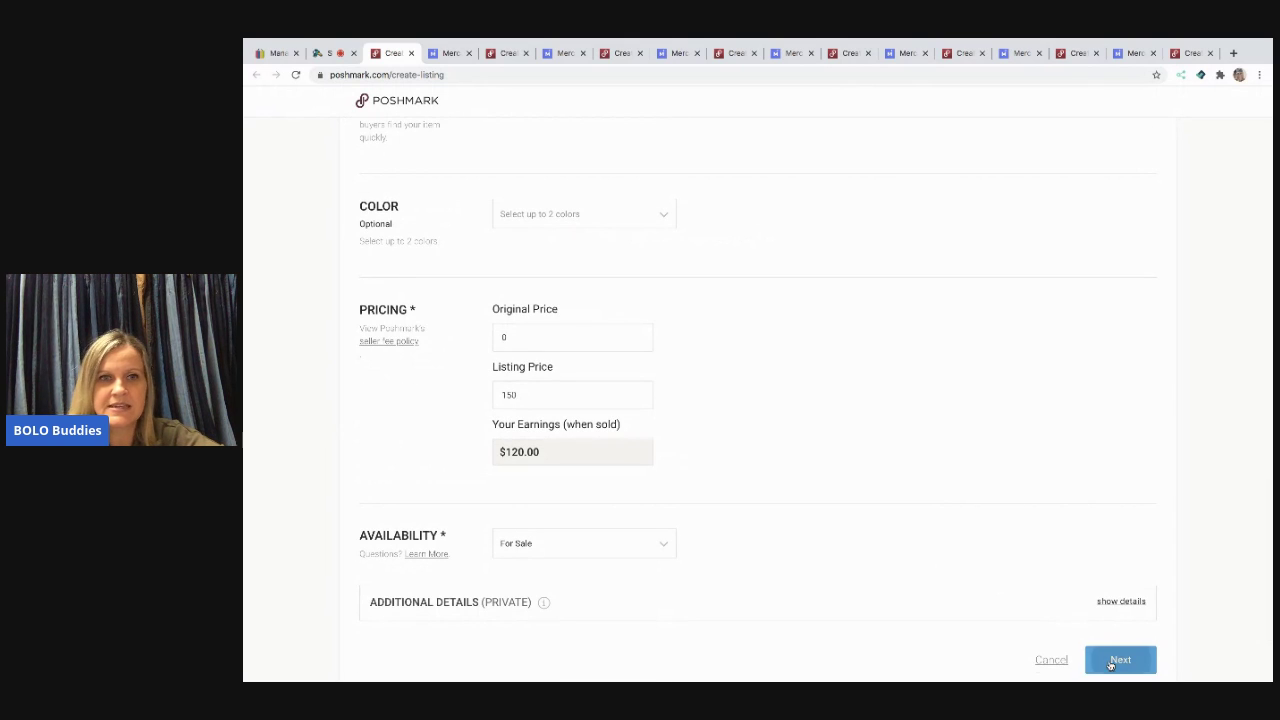
{"action": "left_click", "coordinate": [1118, 660]}
{"action": "left_click", "coordinate": [918, 525]}
{"action": "left_click", "coordinate": [934, 446]}
{"action": "left_click", "coordinate": [783, 649]}
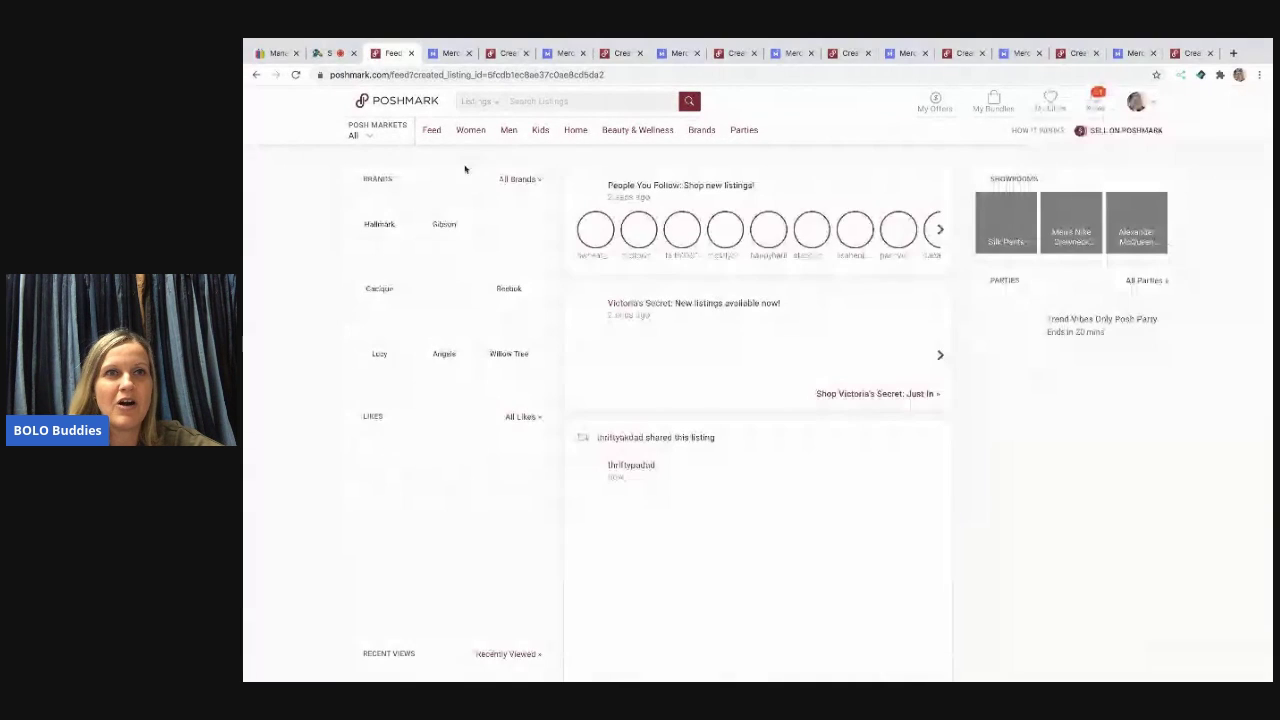
{"action": "left_click", "coordinate": [410, 53]}
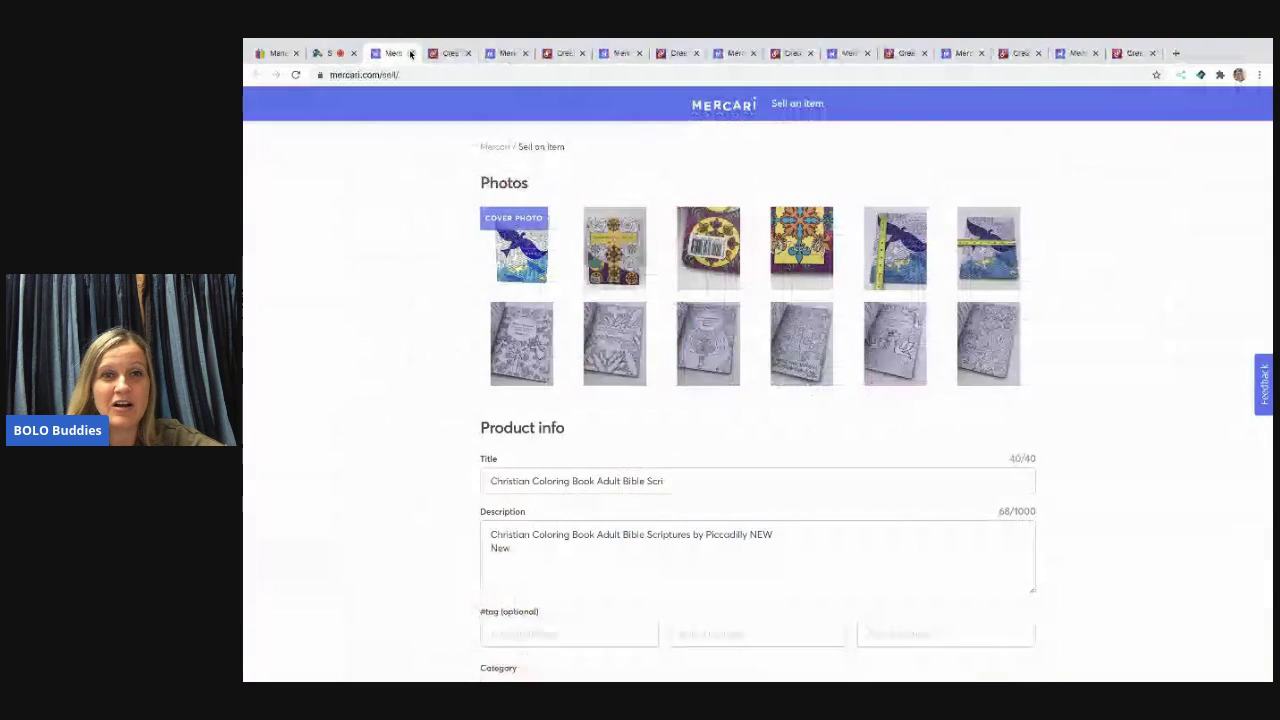
Shorten the Mercari coloring book title to "Christian Coloring Book Adult Bible" and add the hashtags Bible, Christian and Coloring
{"action": "left_click", "coordinate": [672, 484]}
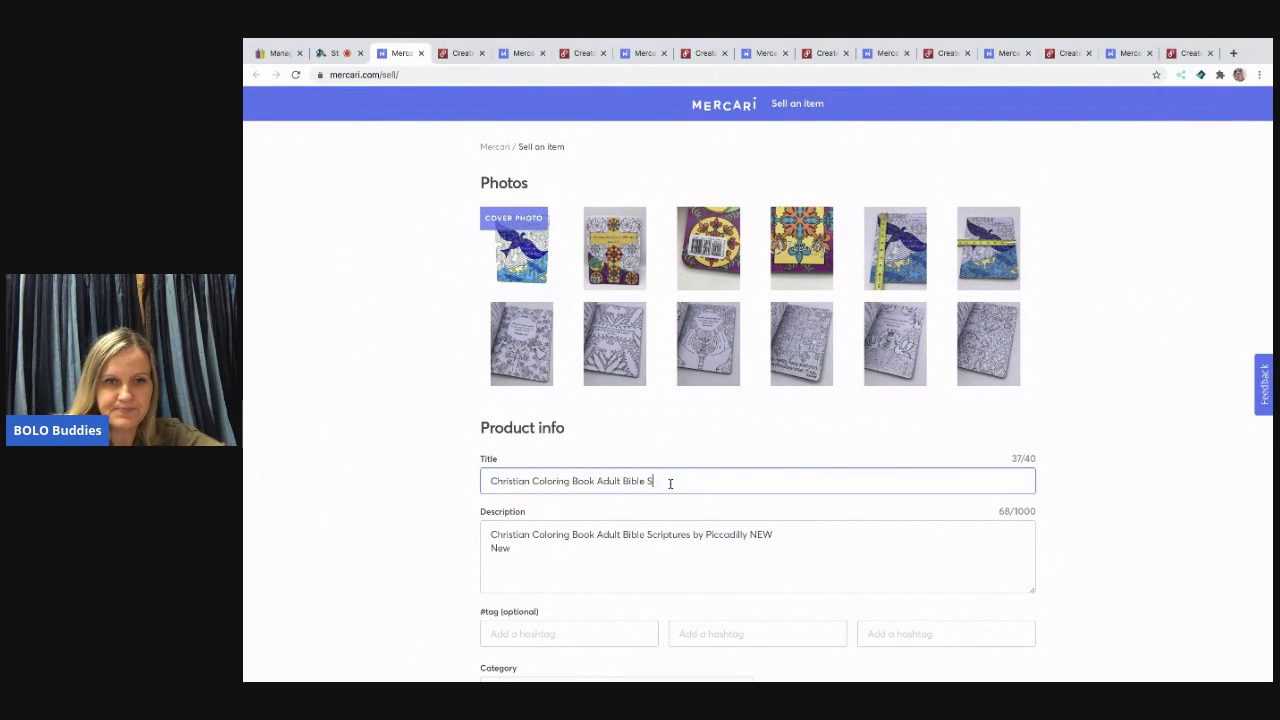
{"action": "left_click", "coordinate": [604, 637]}
{"action": "type", "text": "Bible"}
{"action": "key", "text": "Tab"}
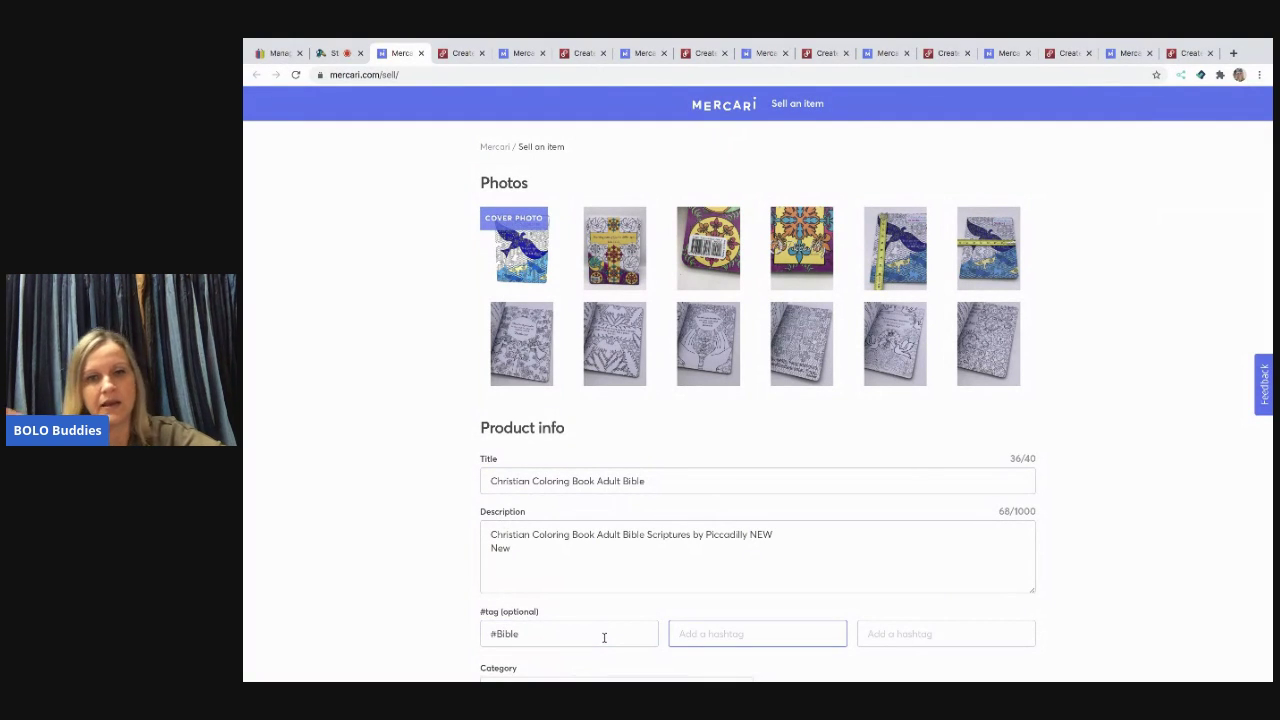
{"action": "type", "text": "Christ"}
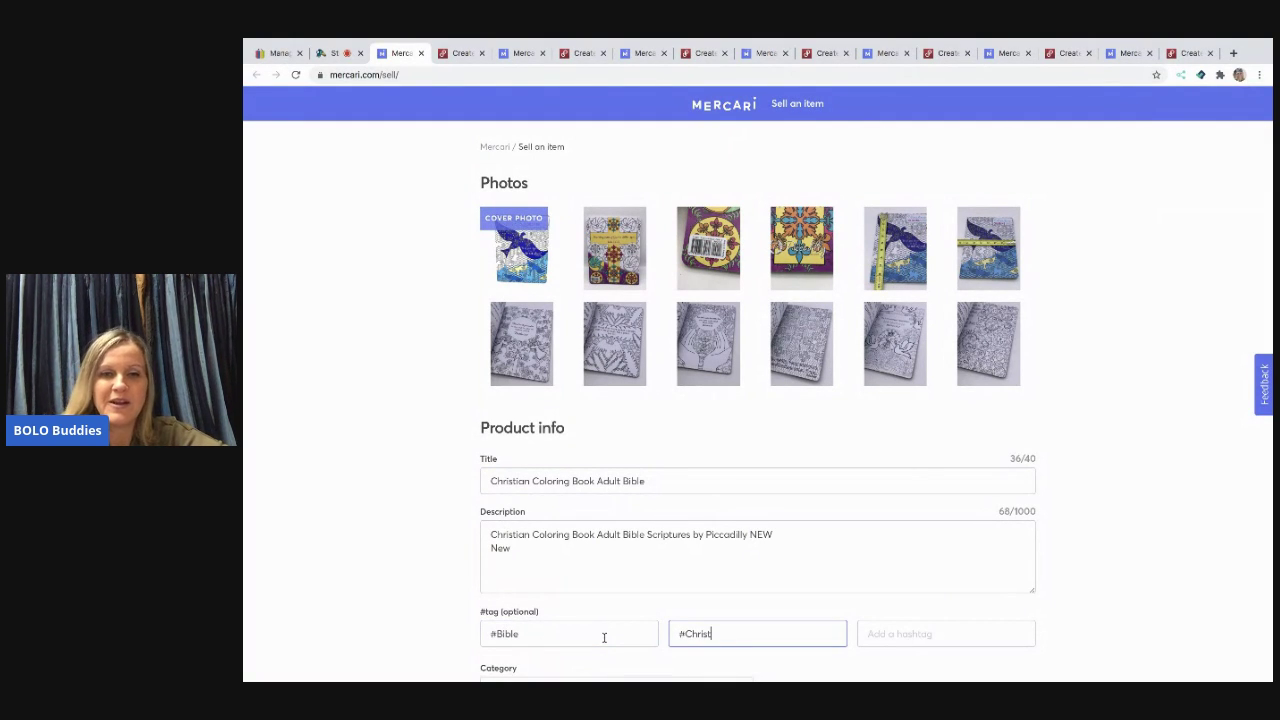
{"action": "type", "text": "ion"}
{"action": "key", "text": "Tab"}
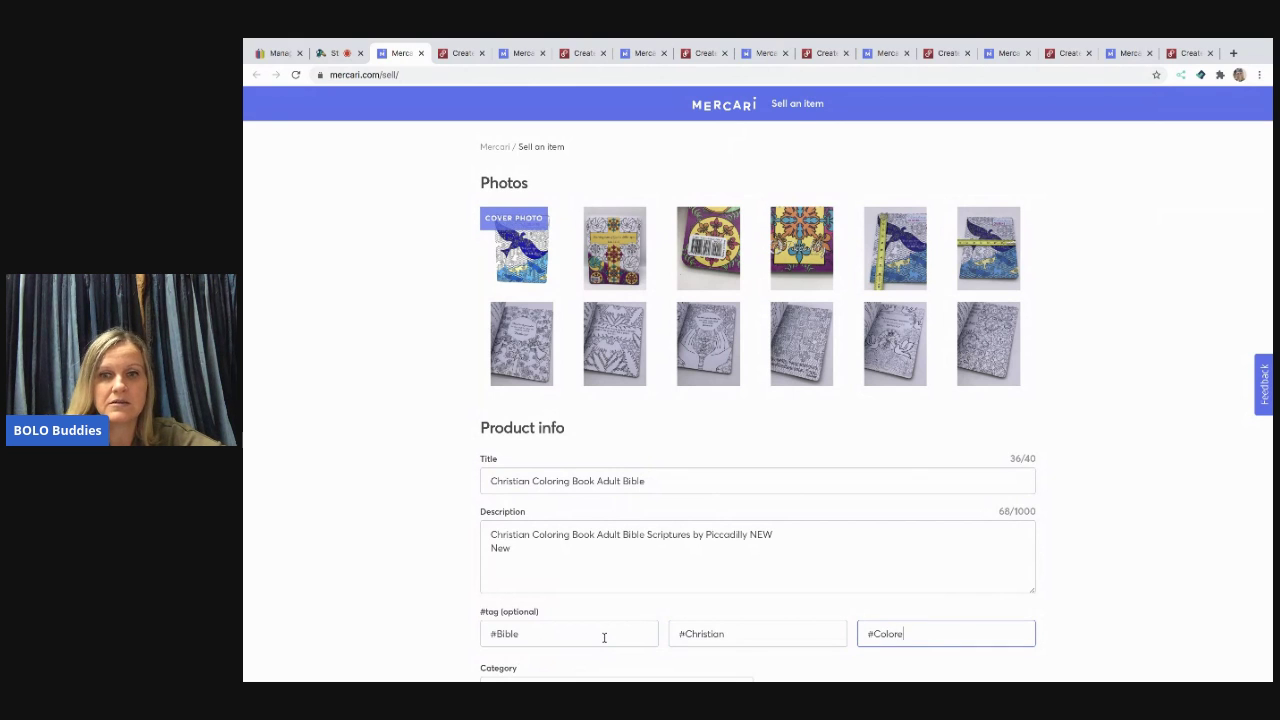
Choose the suggested category Drawing & Coloring under Toys & Collectibles, Arts & Crafts, and set the coloring book's condition to Good
{"action": "scroll", "coordinate": [623, 622], "scroll_direction": "down", "scroll_amount": 3}
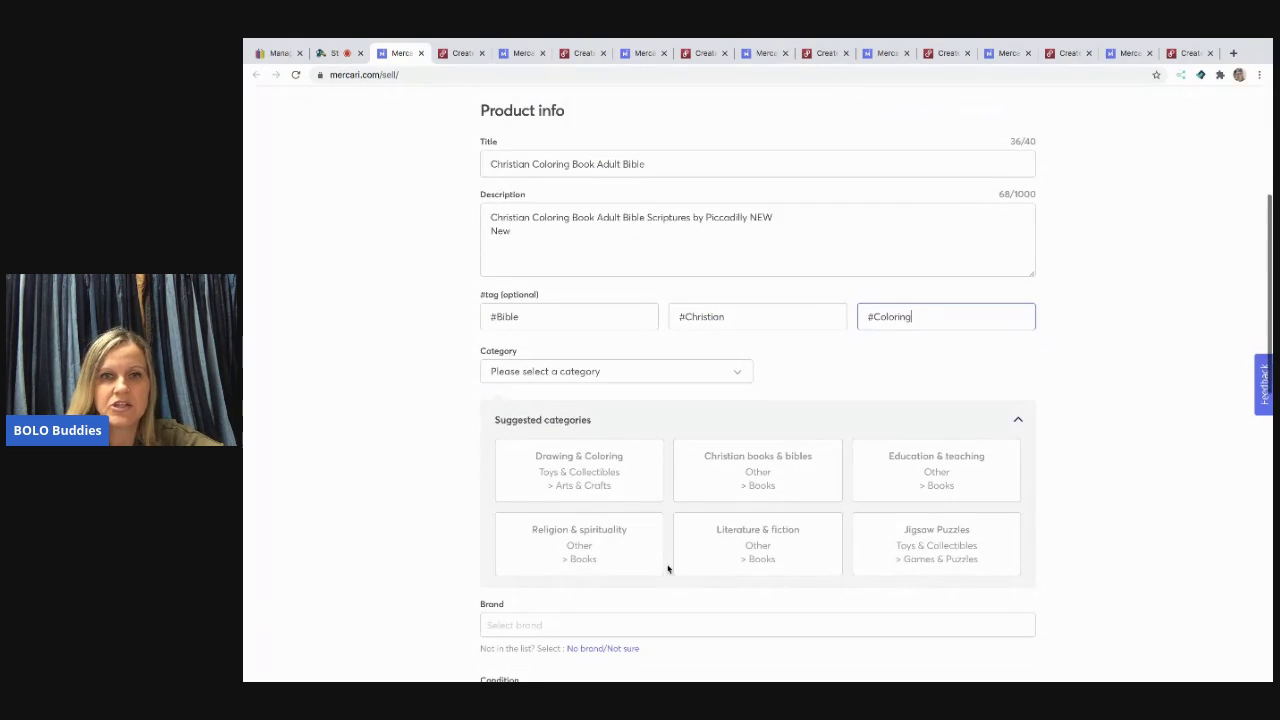
{"action": "left_click", "coordinate": [603, 472]}
{"action": "scroll", "coordinate": [603, 466], "scroll_direction": "down", "scroll_amount": 2}
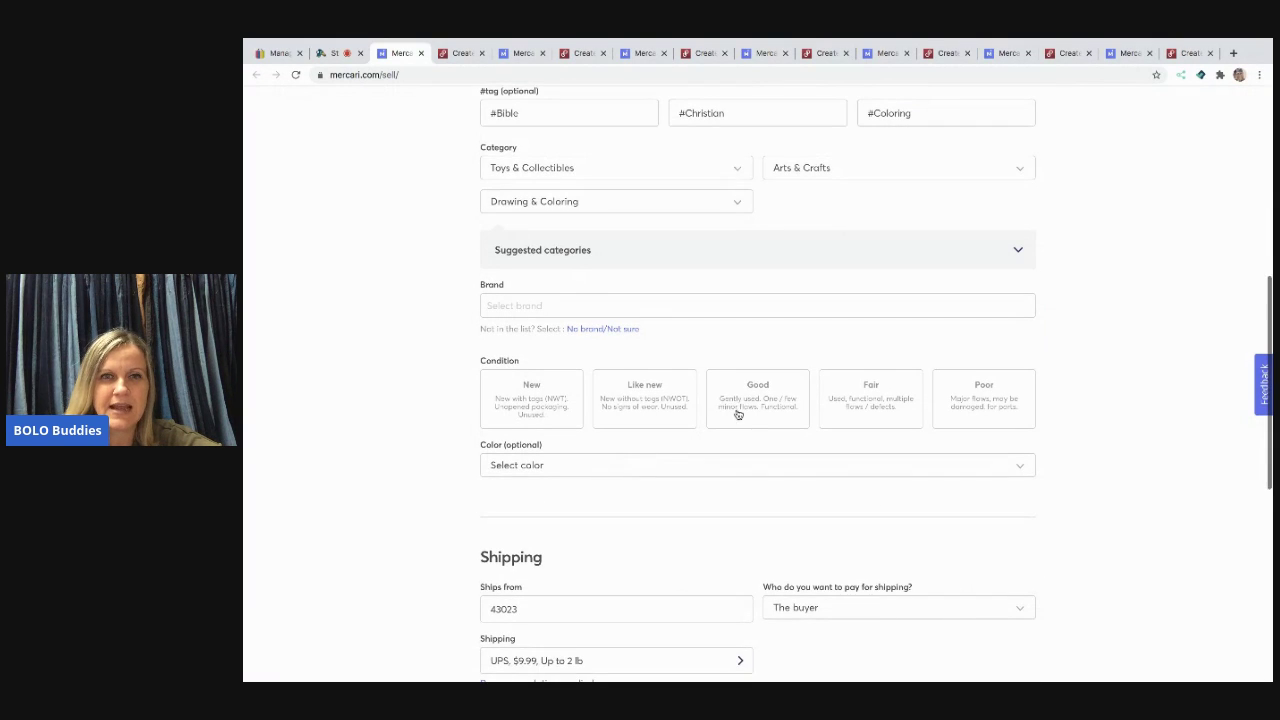
{"action": "left_click", "coordinate": [752, 406]}
Set the coloring book's shipping payer to "I'll pay" and save the shipping method as "Ship on your own"
{"action": "scroll", "coordinate": [752, 408], "scroll_direction": "down", "scroll_amount": 2}
{"action": "left_click", "coordinate": [805, 429]}
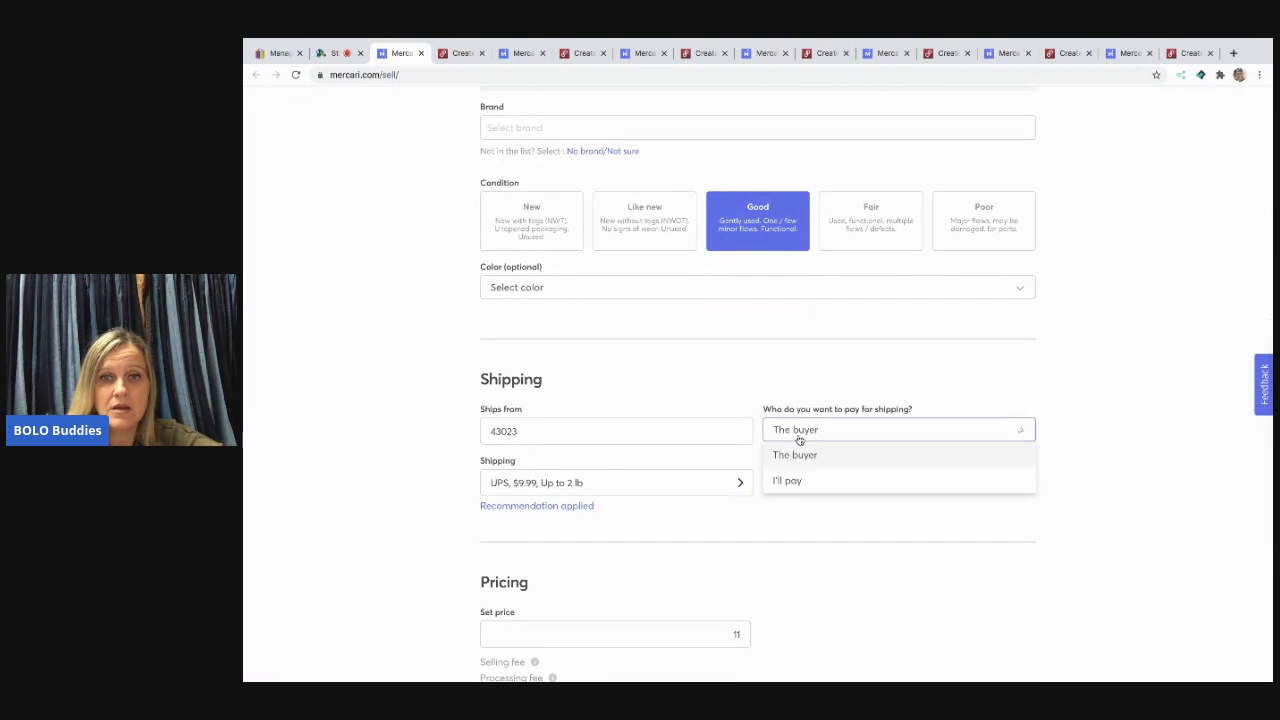
{"action": "left_click", "coordinate": [786, 478]}
{"action": "left_click", "coordinate": [692, 483]}
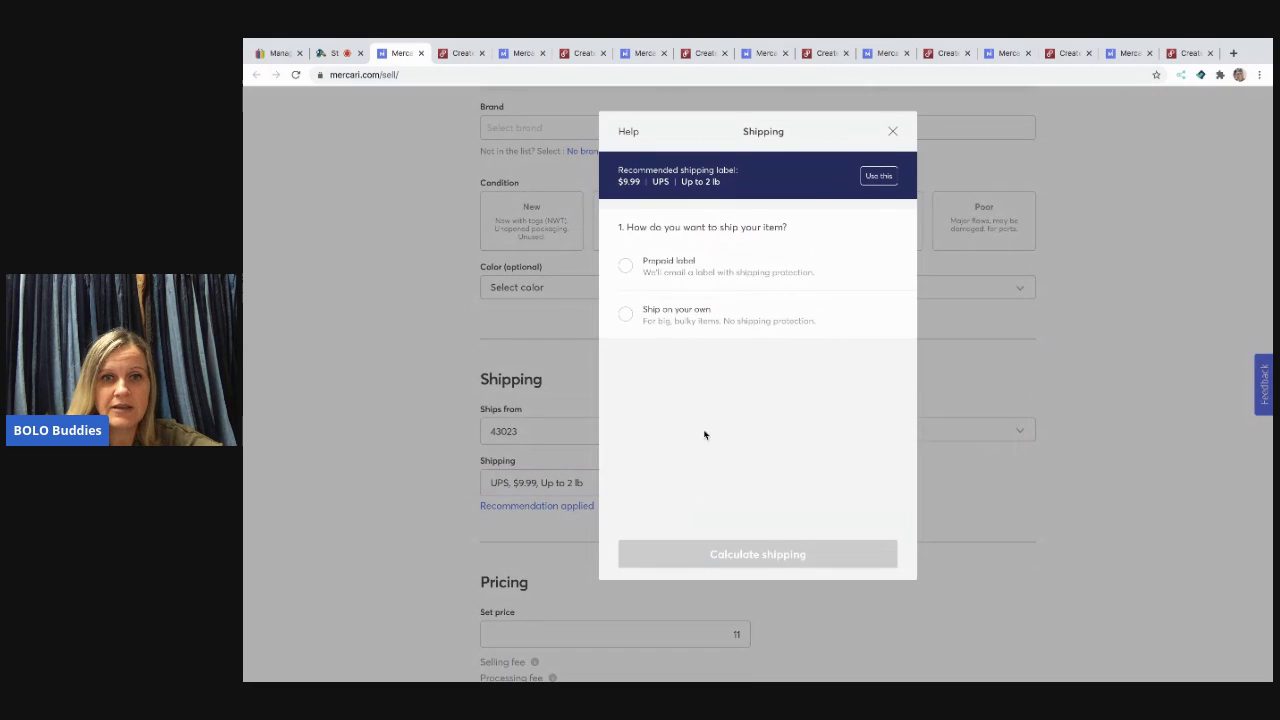
{"action": "left_click", "coordinate": [733, 314]}
{"action": "left_click", "coordinate": [782, 556]}
Set the coloring book's Mercari price to 16, turn smart pricing off and submit the listing
{"action": "scroll", "coordinate": [770, 545], "scroll_direction": "down", "scroll_amount": 2}
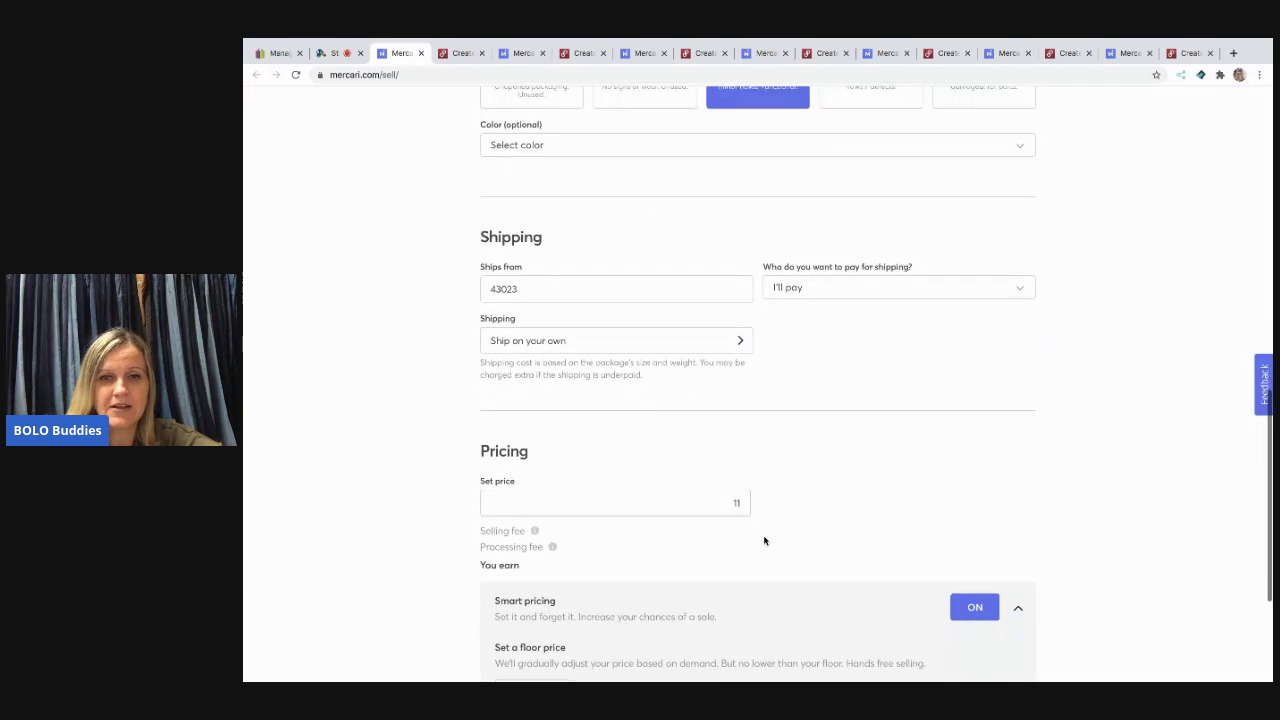
{"action": "left_click", "coordinate": [742, 510]}
{"action": "key", "text": "BackSpace"}
{"action": "key", "text": "BackSpace"}
{"action": "type", "text": "16"}
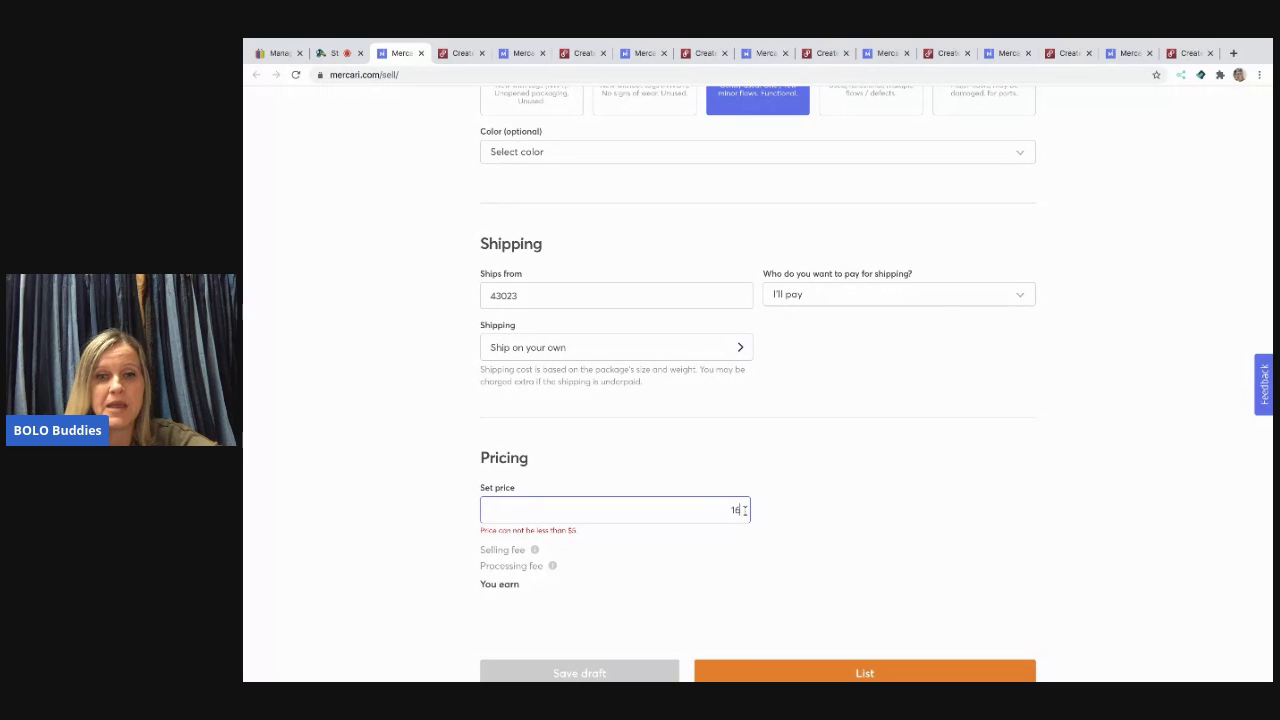
{"action": "scroll", "coordinate": [959, 601], "scroll_direction": "down", "scroll_amount": 1}
{"action": "left_click", "coordinate": [973, 576]}
{"action": "scroll", "coordinate": [973, 576], "scroll_direction": "down", "scroll_amount": 1}
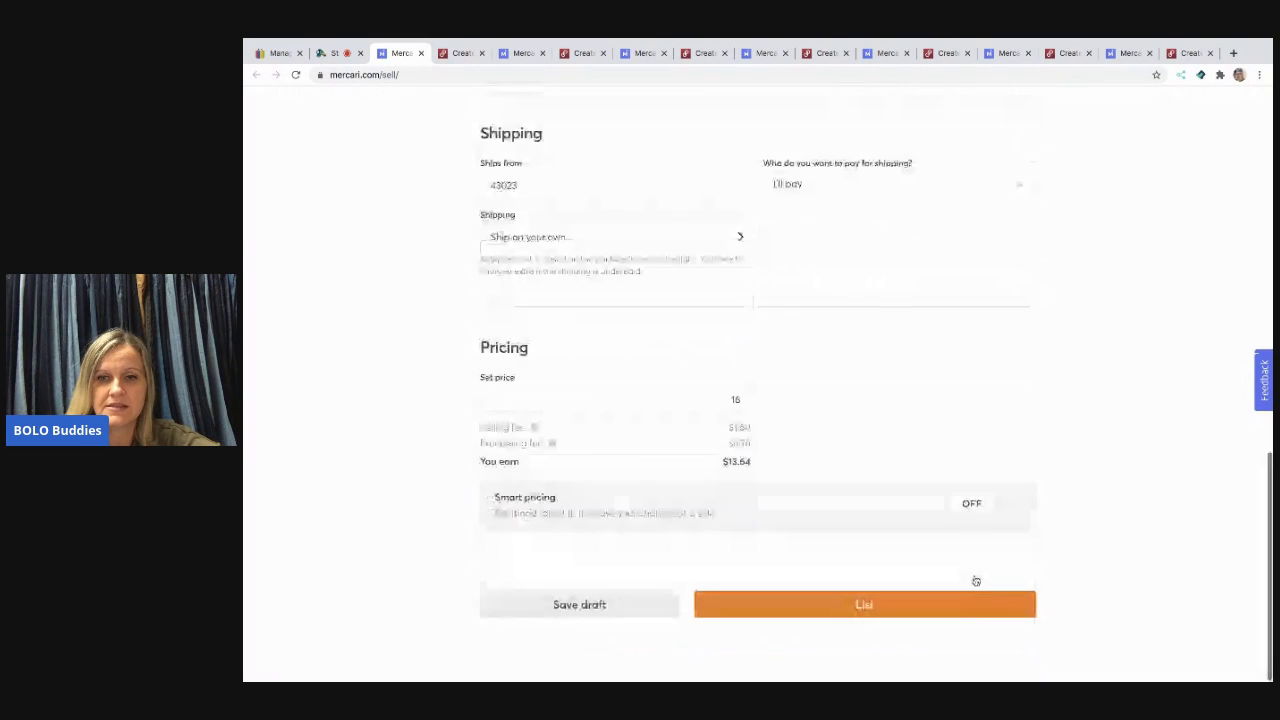
{"action": "left_click", "coordinate": [880, 609]}
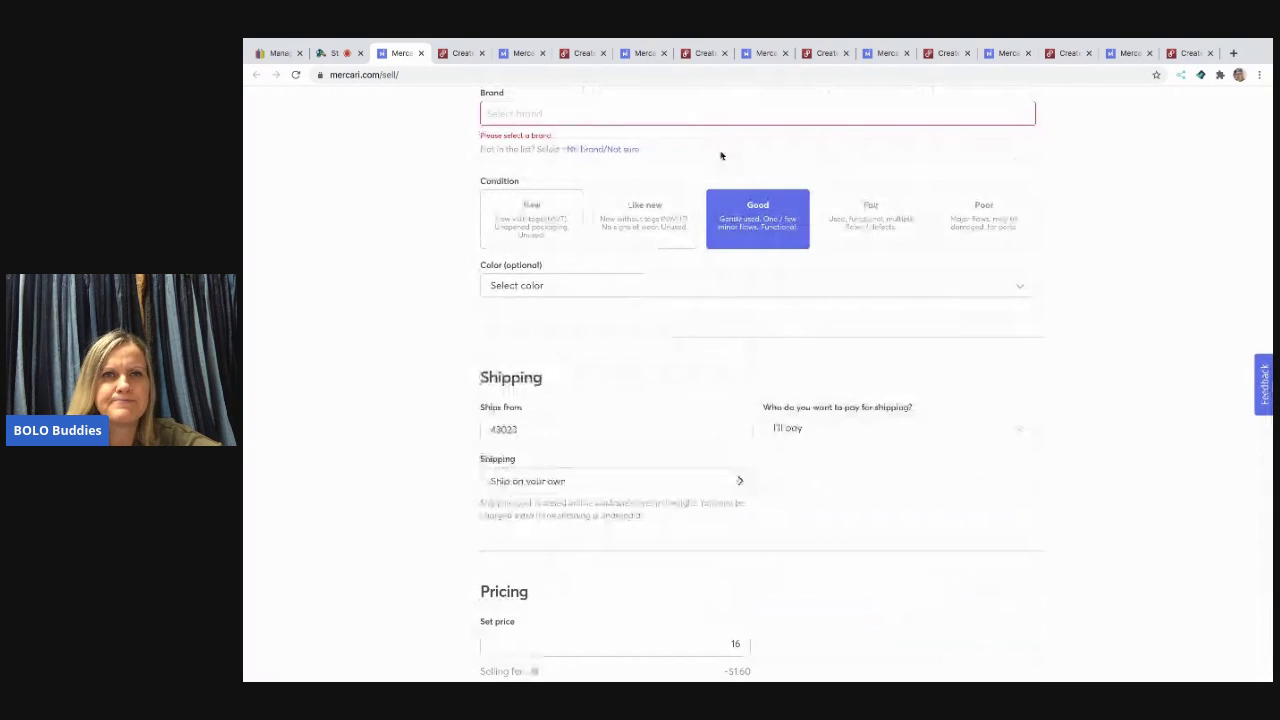
Set the coloring book's brand to "No brand/Not sure", publish the Mercari listing and close its page
{"action": "left_click", "coordinate": [623, 148]}
{"action": "scroll", "coordinate": [880, 594], "scroll_direction": "down", "scroll_amount": 2}
{"action": "left_click", "coordinate": [868, 613]}
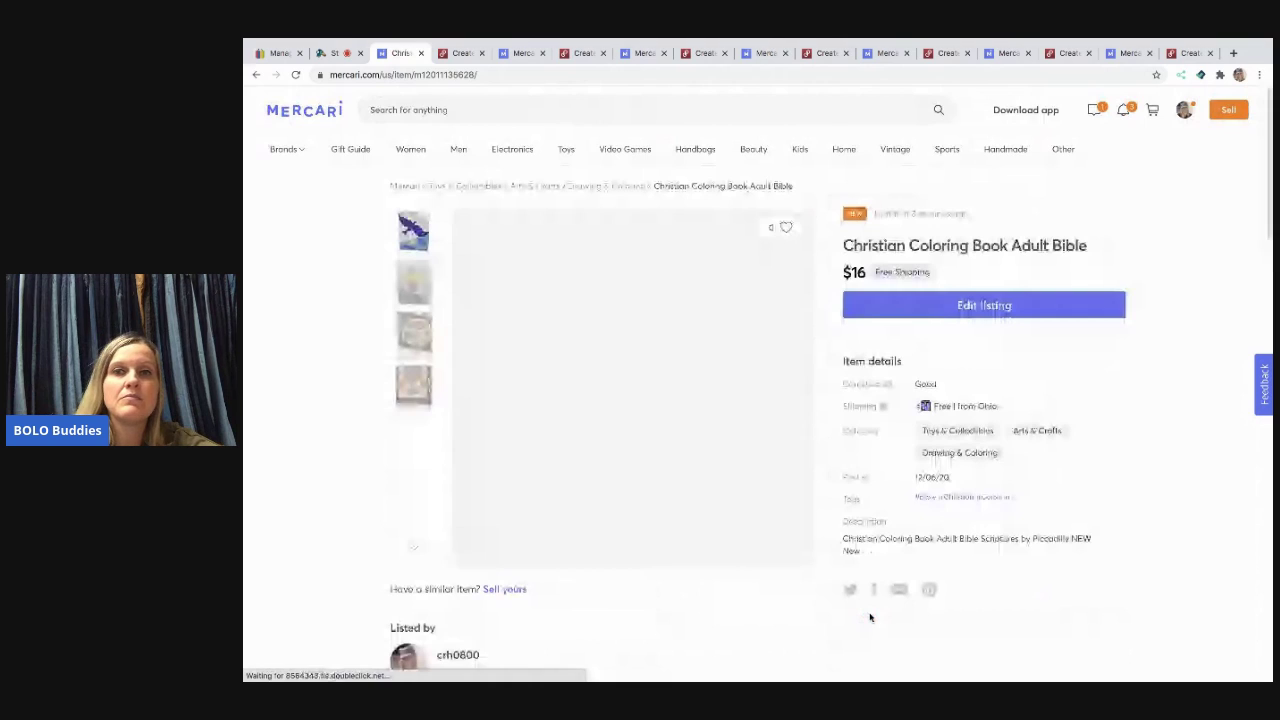
{"action": "left_click", "coordinate": [420, 53]}
Set the coloring book's Poshmark category to Home Office with the subcategory Arts & Crafts
{"action": "scroll", "coordinate": [573, 430], "scroll_direction": "down", "scroll_amount": 5}
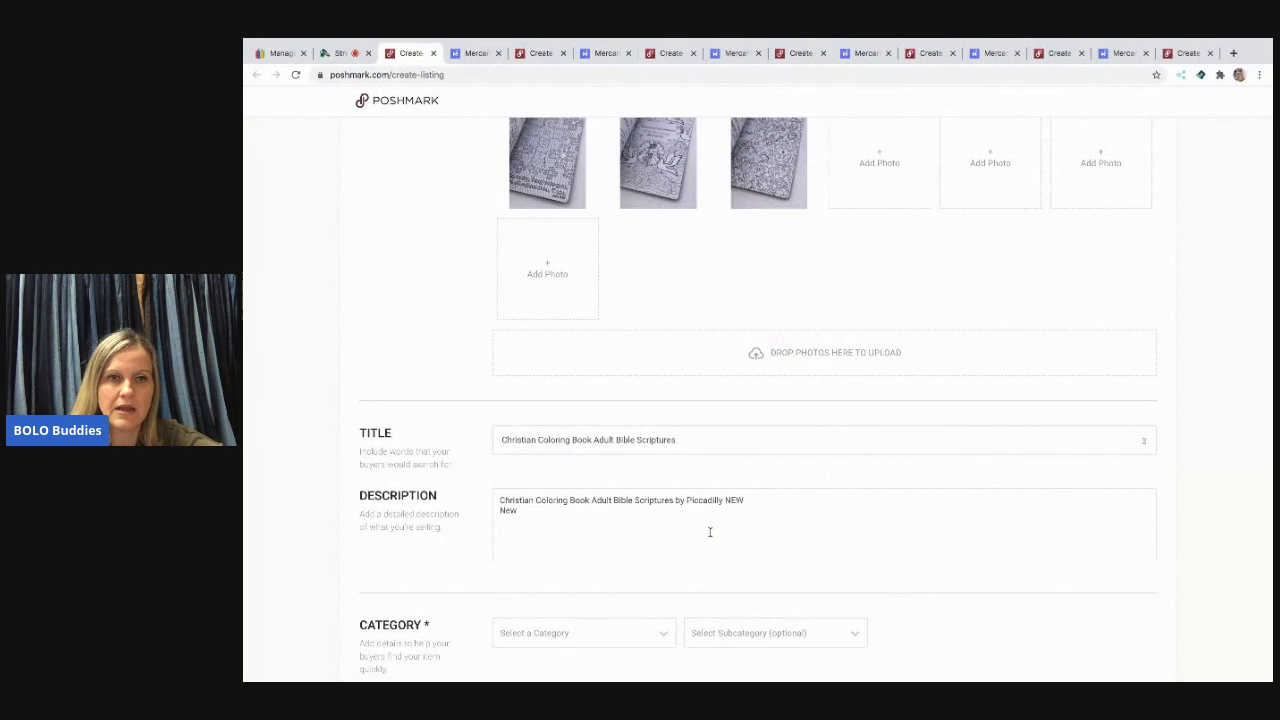
{"action": "scroll", "coordinate": [688, 500], "scroll_direction": "down", "scroll_amount": 2}
{"action": "left_click", "coordinate": [663, 464]}
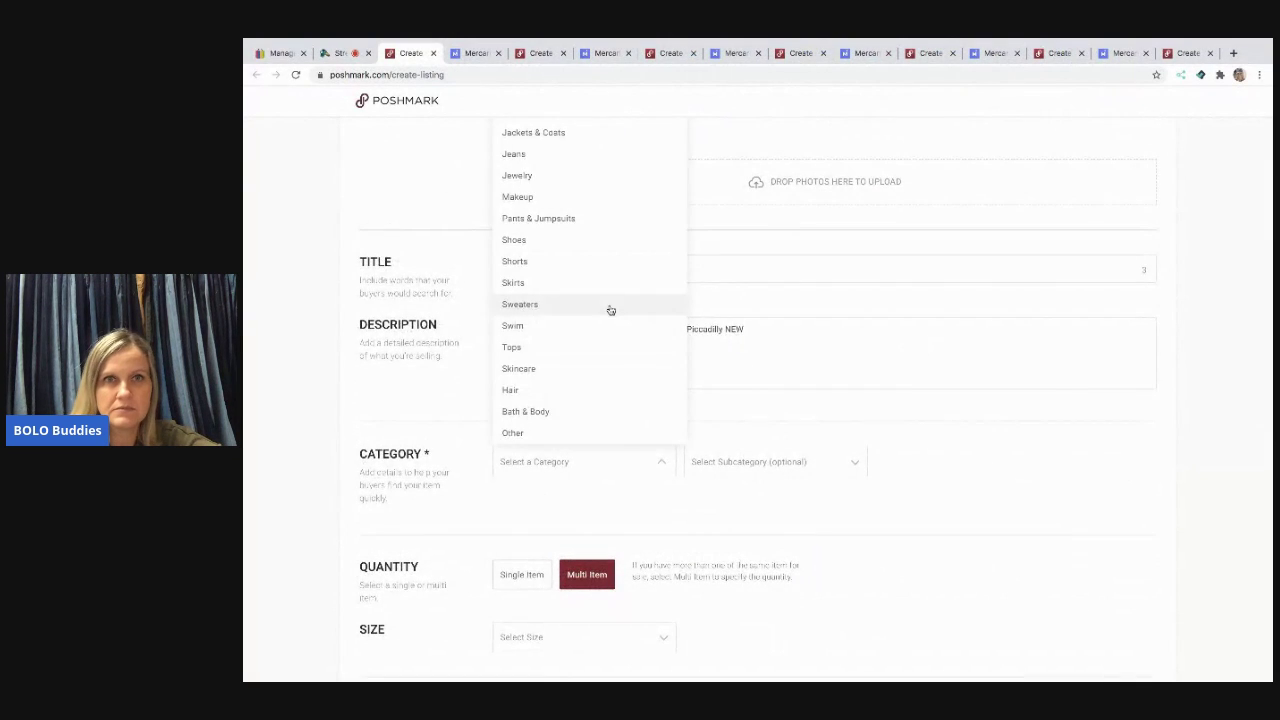
{"action": "scroll", "coordinate": [610, 310], "scroll_direction": "up", "scroll_amount": 2}
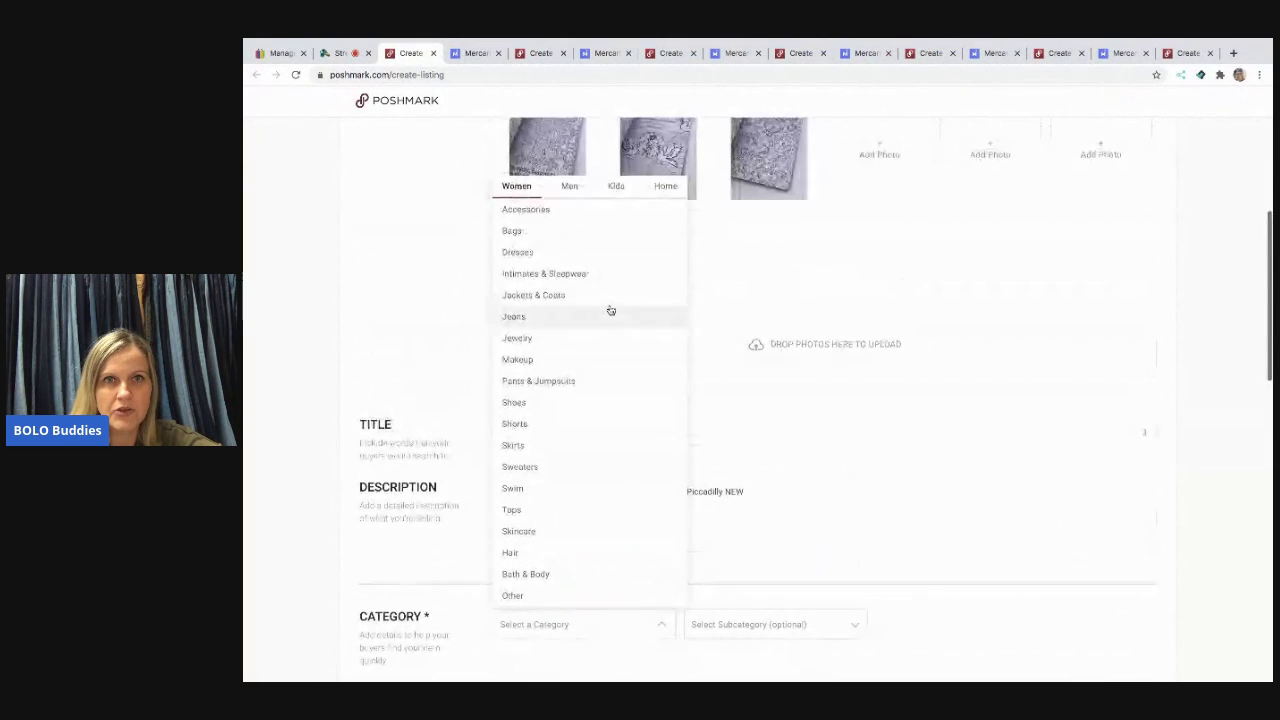
{"action": "left_click", "coordinate": [616, 187]}
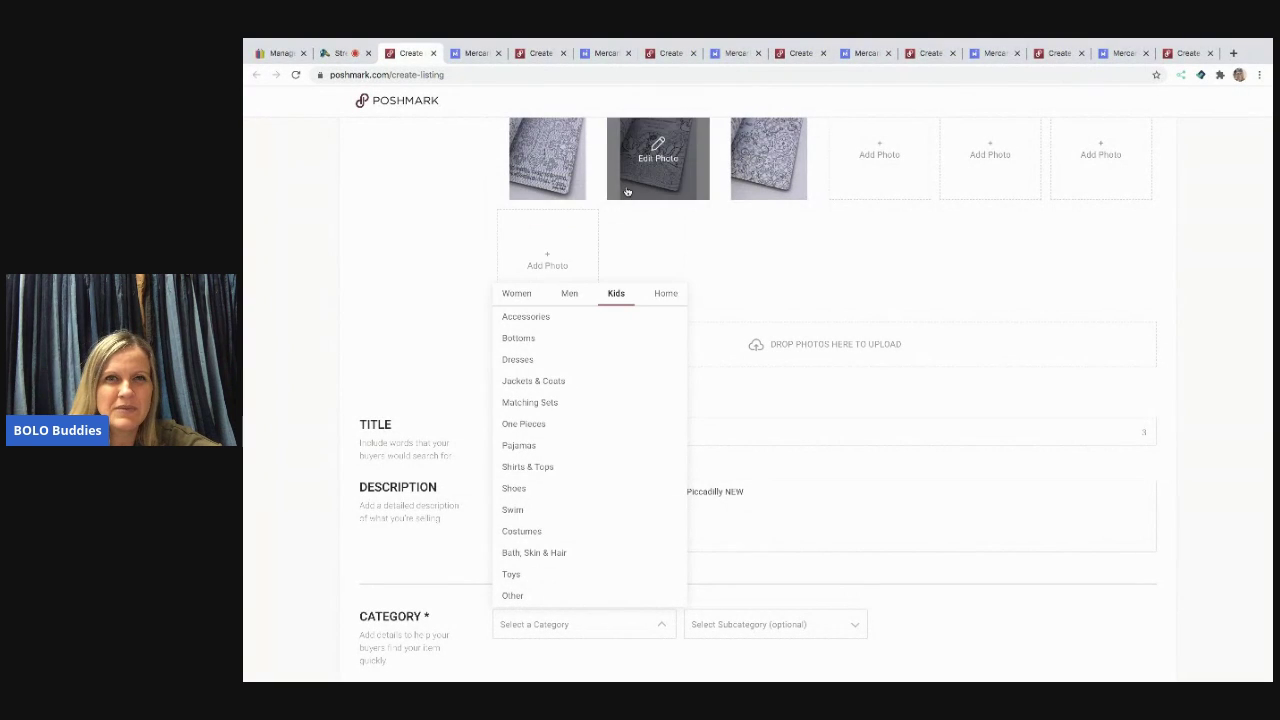
{"action": "left_click", "coordinate": [669, 299]}
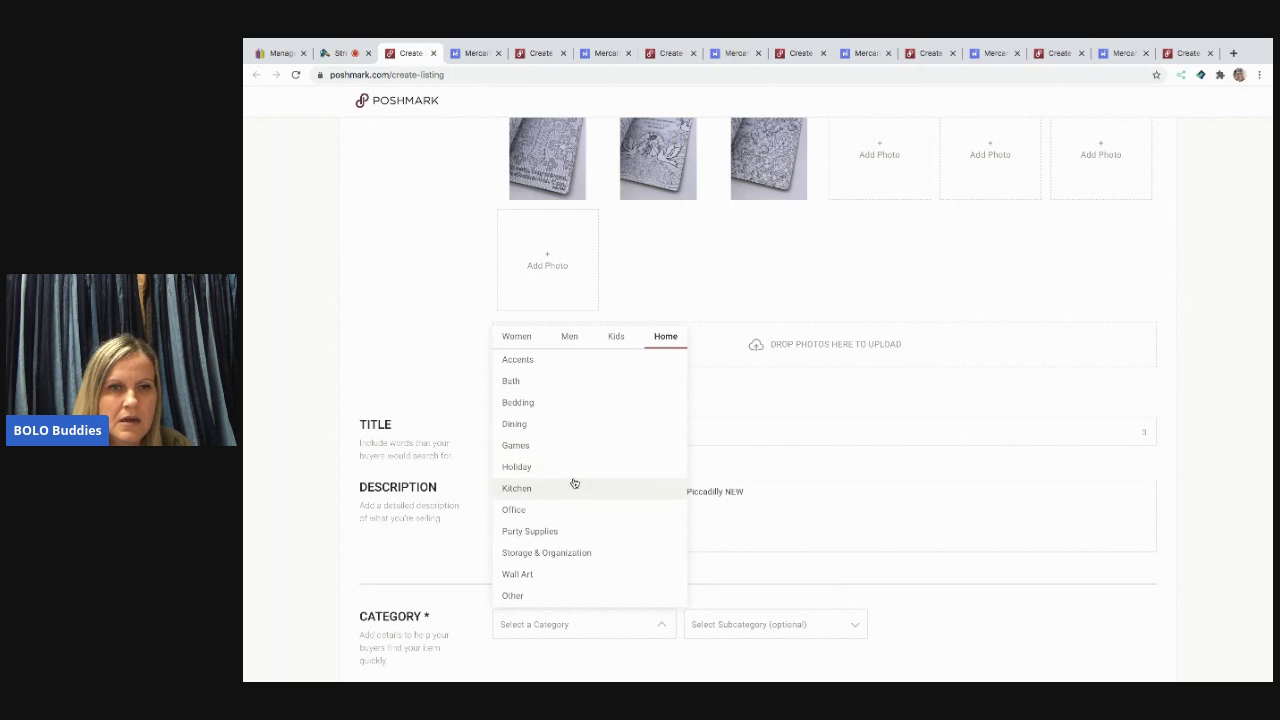
{"action": "left_click", "coordinate": [562, 508]}
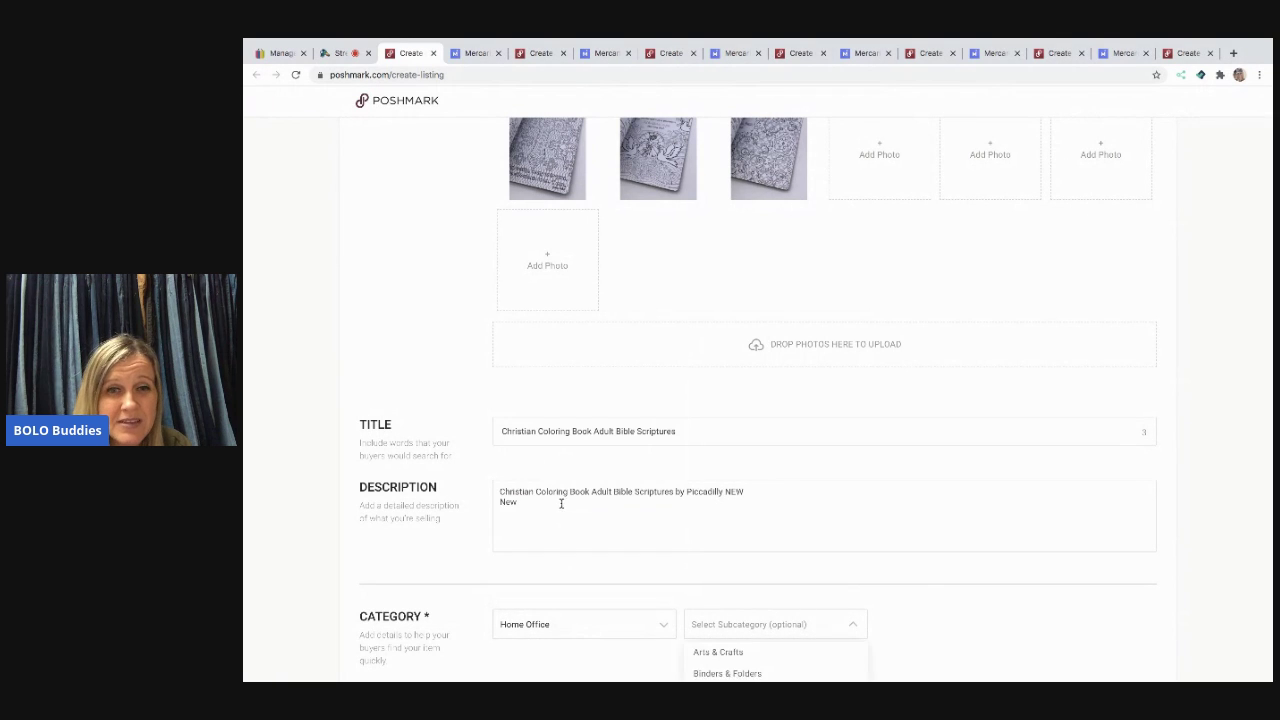
{"action": "left_click", "coordinate": [706, 649]}
Choose One Size for the coloring book and set its available quantity to 2
{"action": "scroll", "coordinate": [702, 636], "scroll_direction": "down", "scroll_amount": 3}
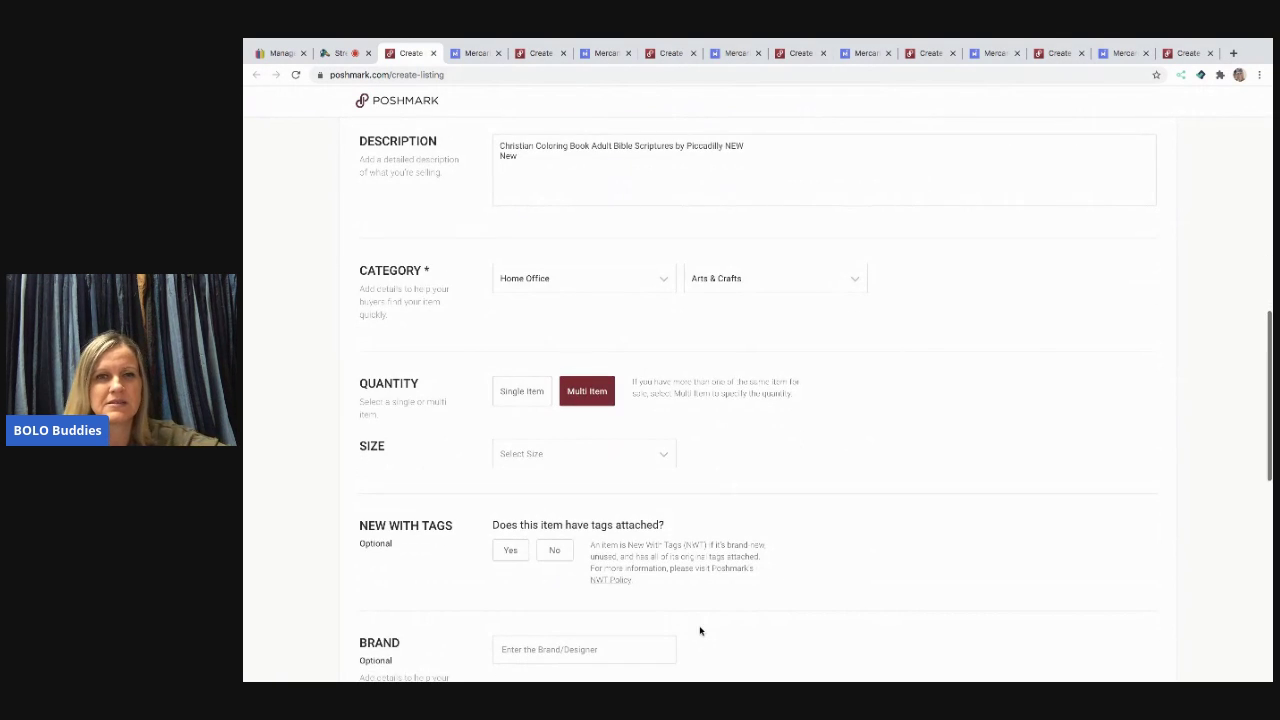
{"action": "left_click", "coordinate": [605, 456]}
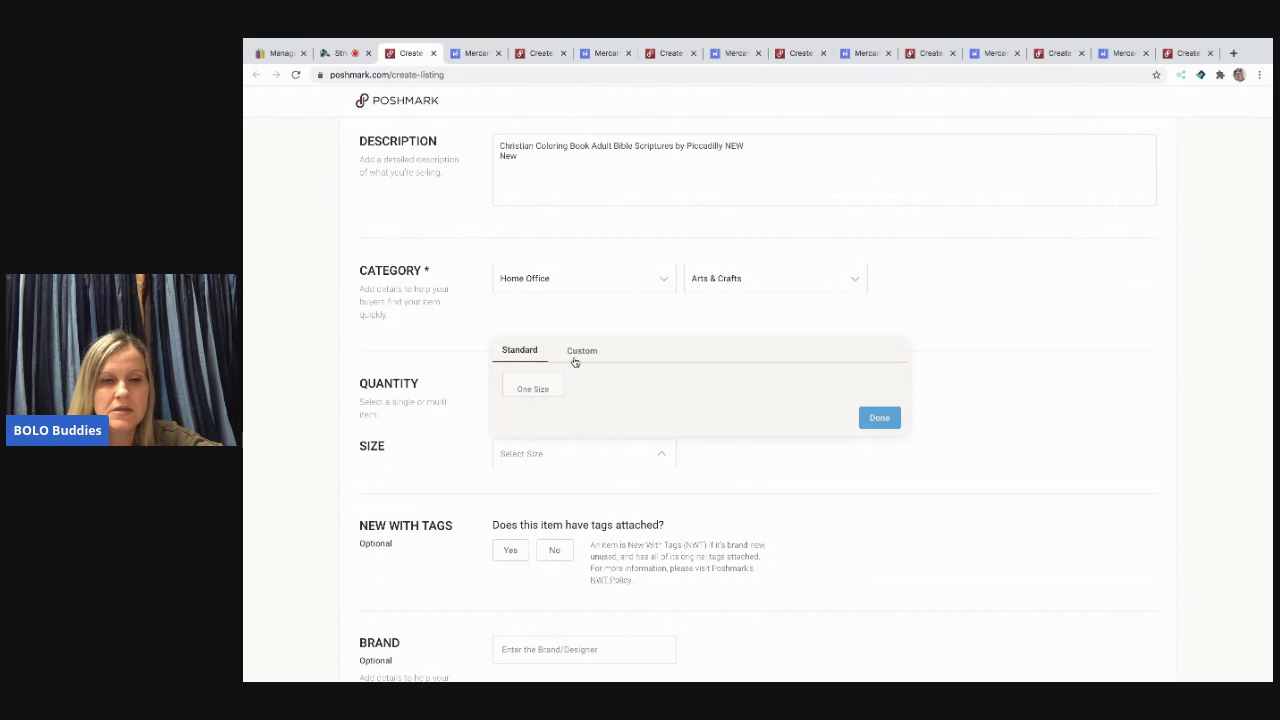
{"action": "left_click", "coordinate": [533, 388]}
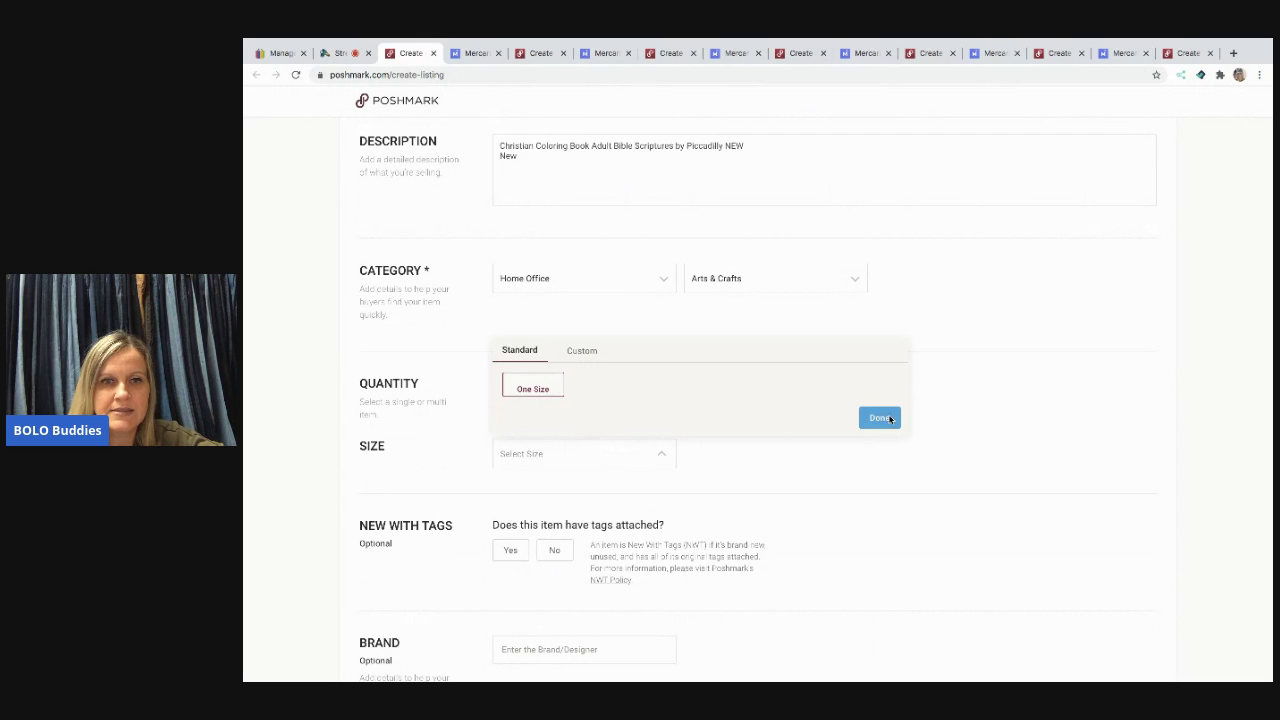
{"action": "left_click", "coordinate": [879, 418]}
{"action": "left_click", "coordinate": [653, 495]}
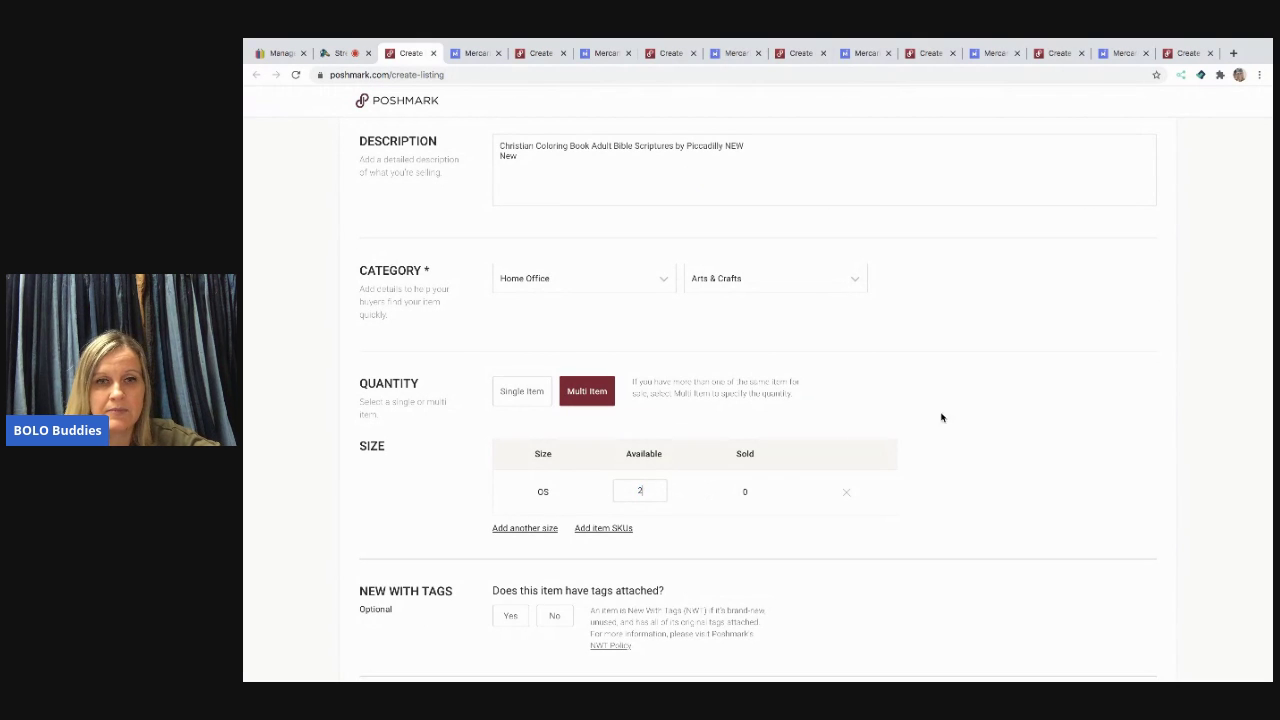
Mark the coloring book as new with tags attached
{"action": "scroll", "coordinate": [1010, 413], "scroll_direction": "down", "scroll_amount": 2}
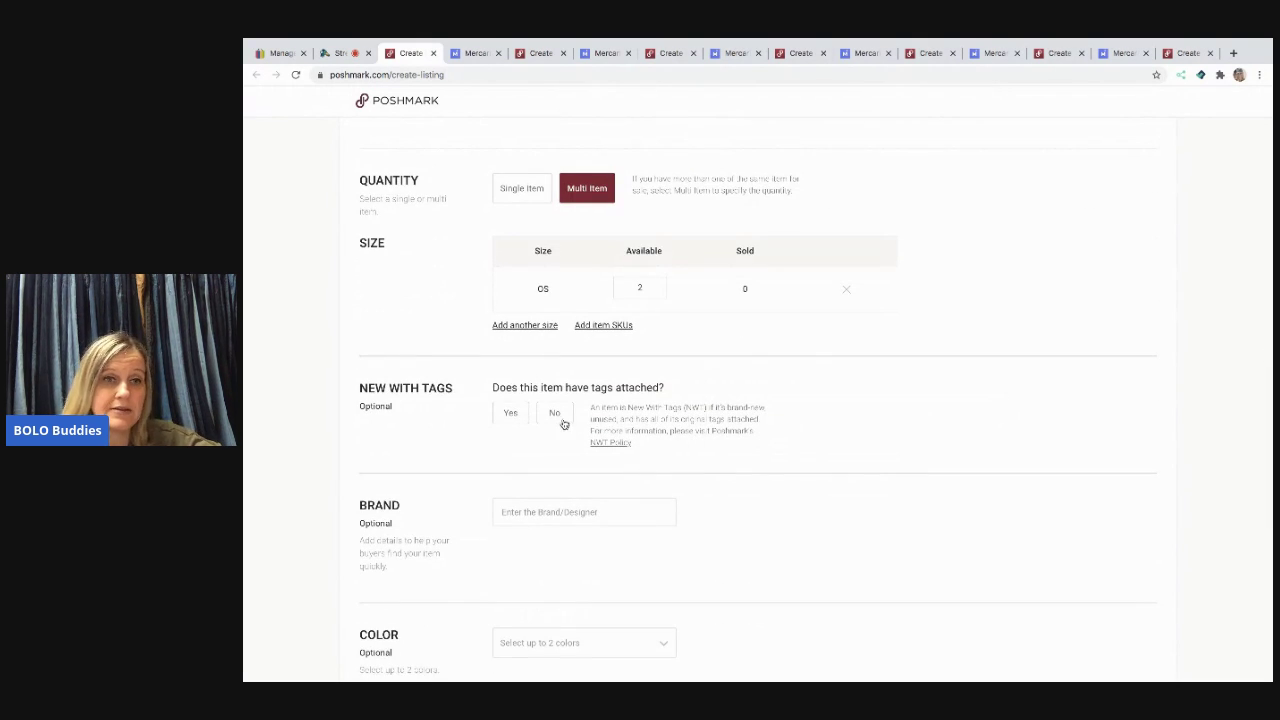
{"action": "left_click", "coordinate": [511, 413]}
{"action": "scroll", "coordinate": [519, 418], "scroll_direction": "down", "scroll_amount": 1}
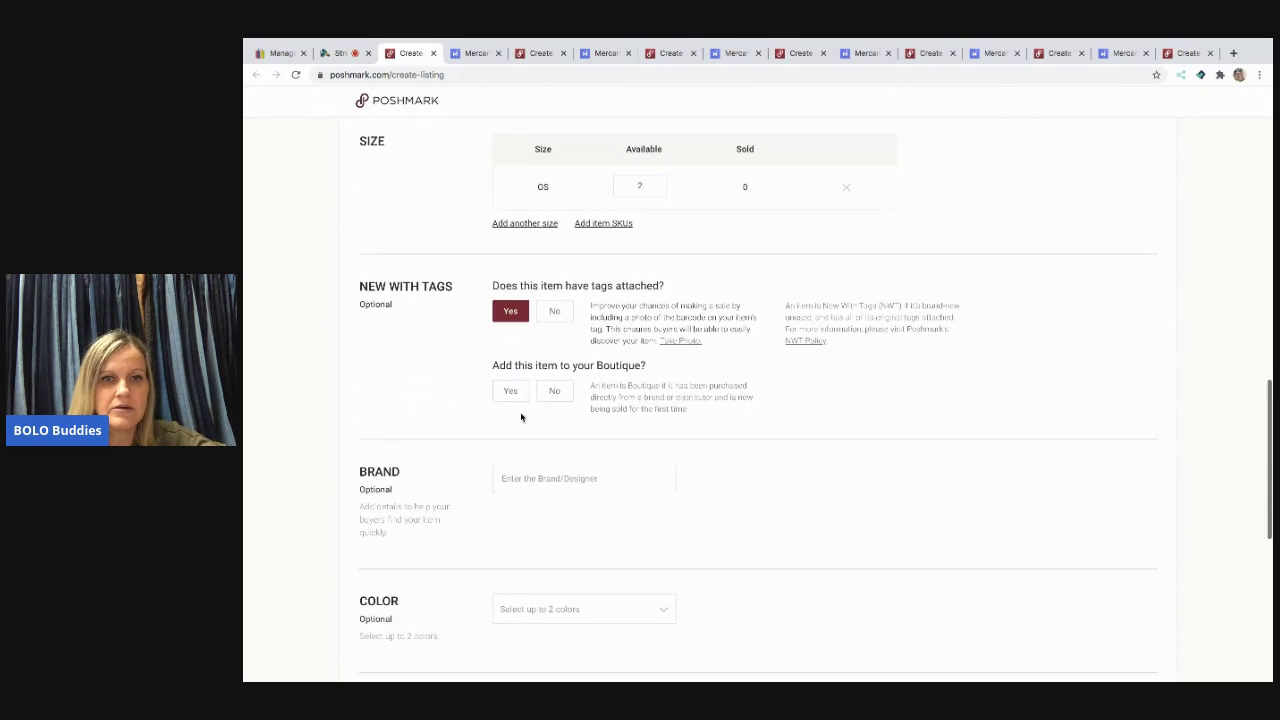
Keep the coloring book out of the Boutique and set its original price to 0 and listing price to 14
{"action": "left_click", "coordinate": [554, 392]}
{"action": "scroll", "coordinate": [554, 470], "scroll_direction": "down", "scroll_amount": 2}
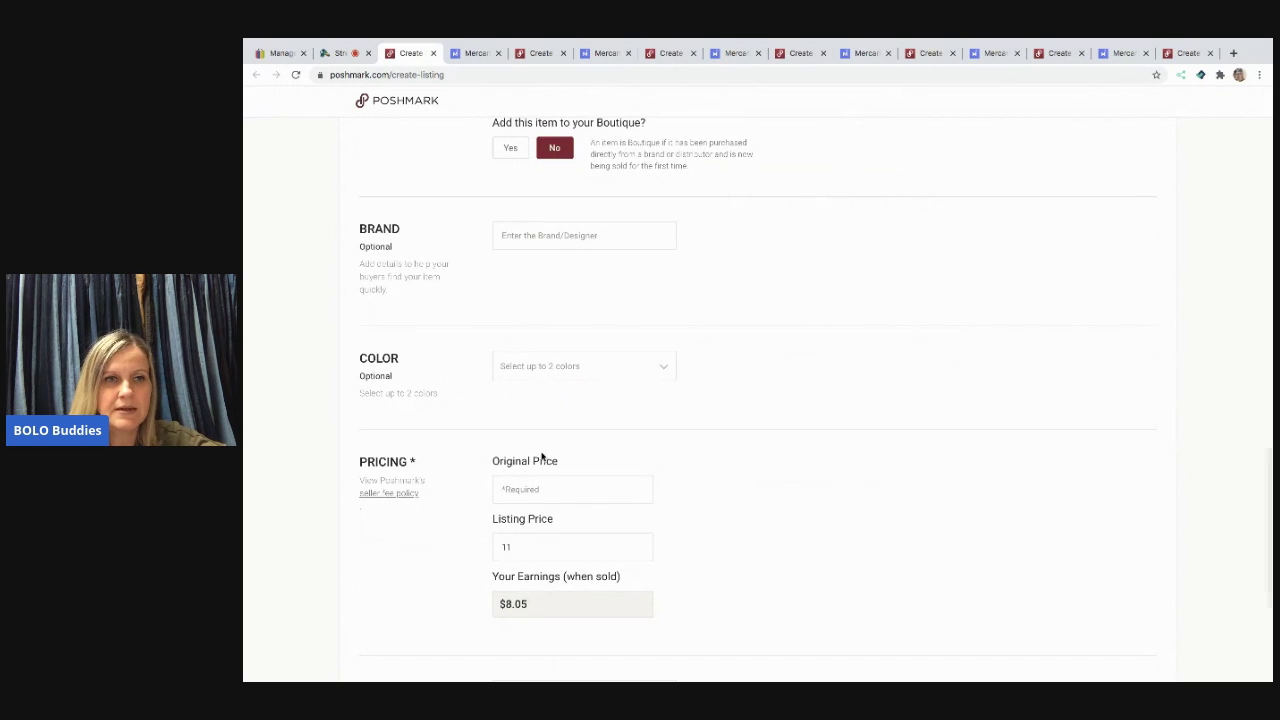
{"action": "left_click", "coordinate": [531, 488]}
{"action": "type", "text": "14"}
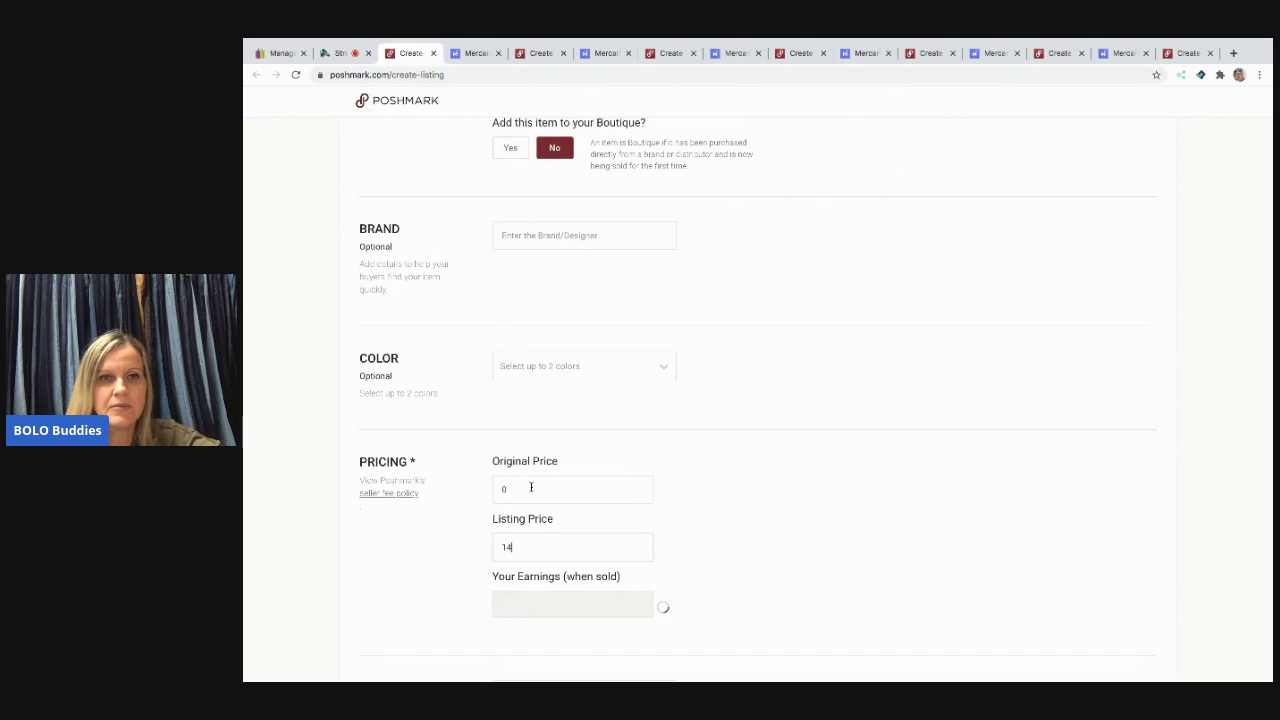
{"action": "scroll", "coordinate": [908, 468], "scroll_direction": "down", "scroll_amount": 2}
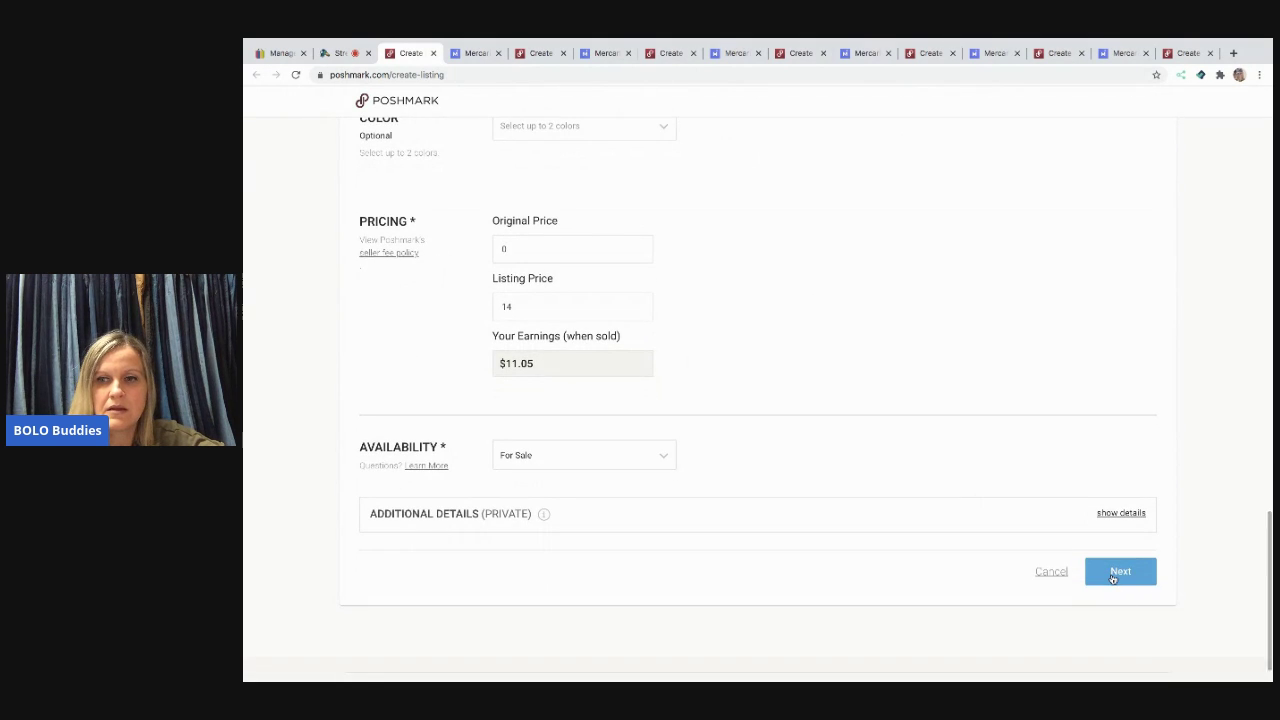
Publish the coloring book on Poshmark, shared to the Trend Vibes Only Posh Party but not Twitter, and close its page
{"action": "left_click", "coordinate": [1112, 578]}
{"action": "left_click", "coordinate": [928, 526]}
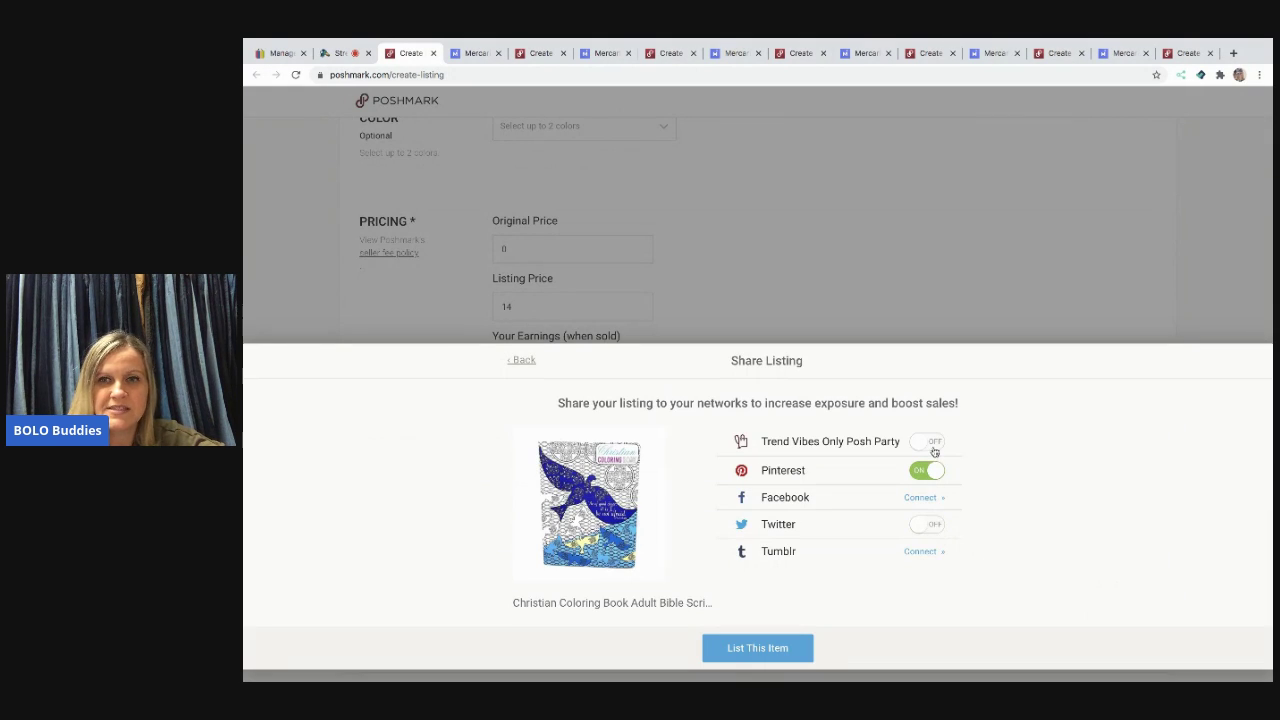
{"action": "left_click", "coordinate": [932, 443]}
{"action": "left_click", "coordinate": [766, 647]}
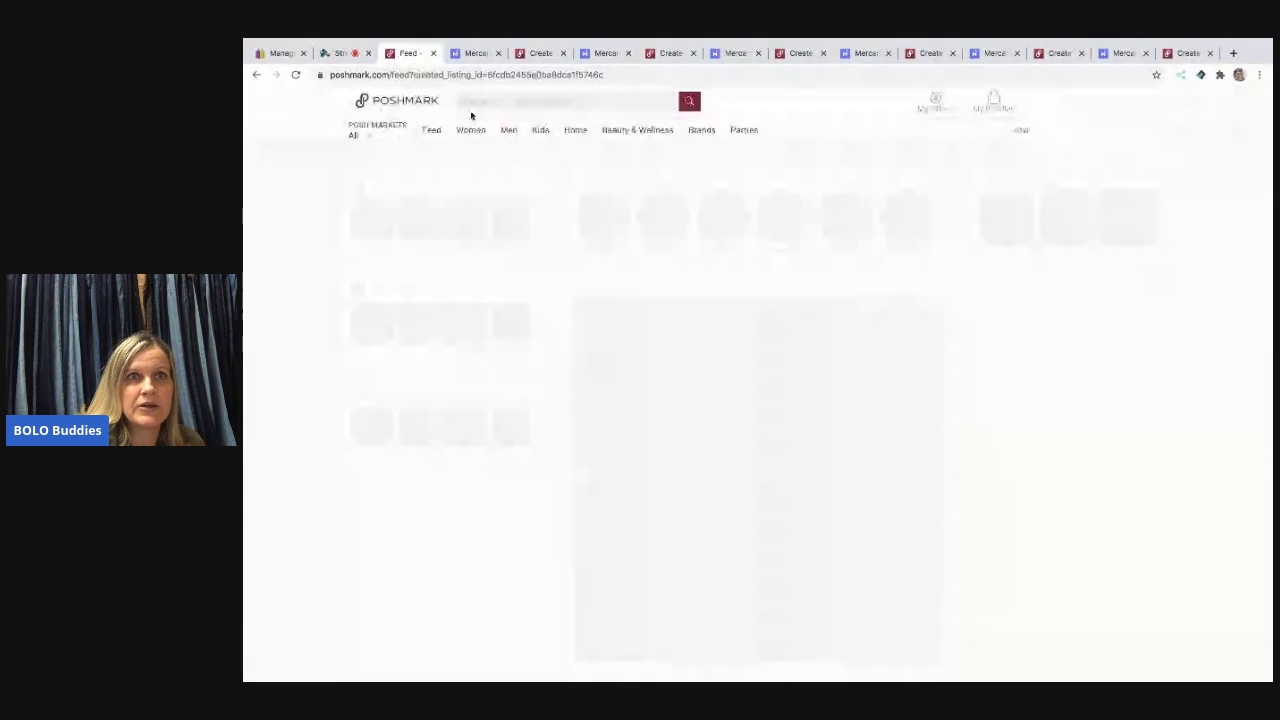
{"action": "left_click", "coordinate": [758, 647]}
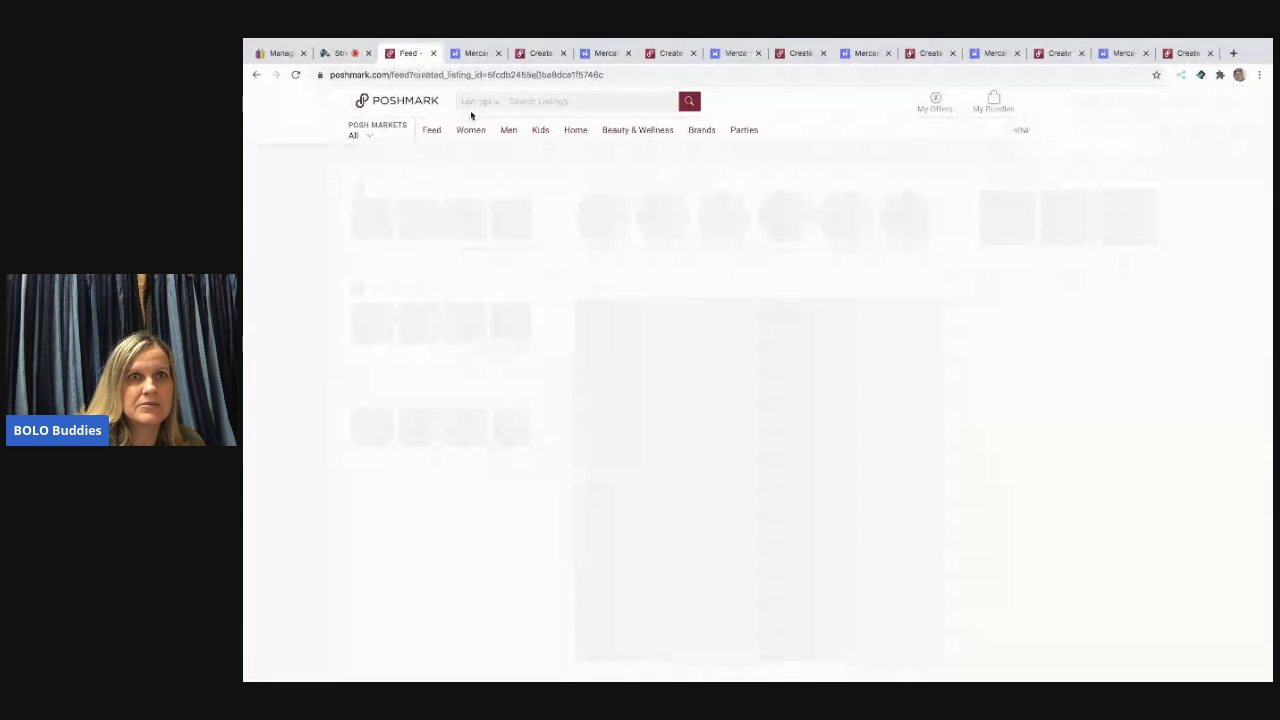
{"action": "left_click", "coordinate": [433, 53]}
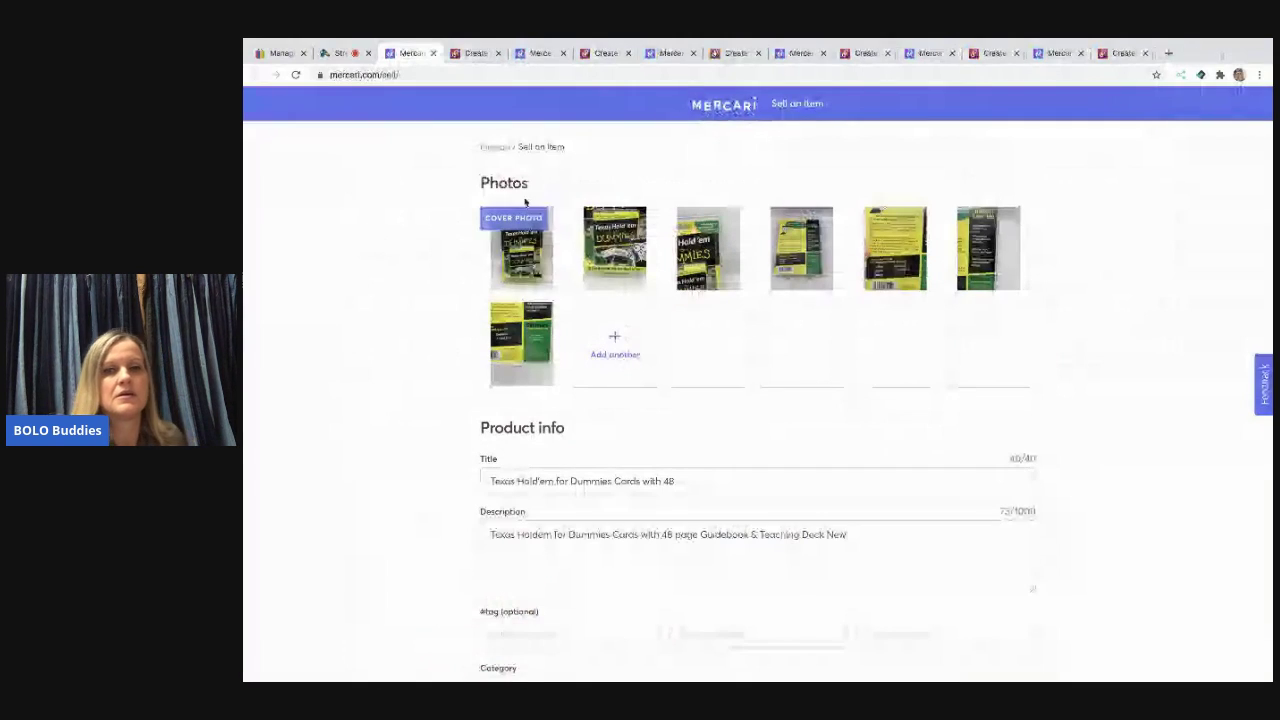
Shorten the Mercari title to "Texas Hold'em for Dummies Cards" and add the hashtags #Cards, #Texas and #Teaching
{"action": "left_click_drag", "start_coordinate": [643, 481], "coordinate": [742, 481]}
{"action": "key", "text": "BackSpace"}
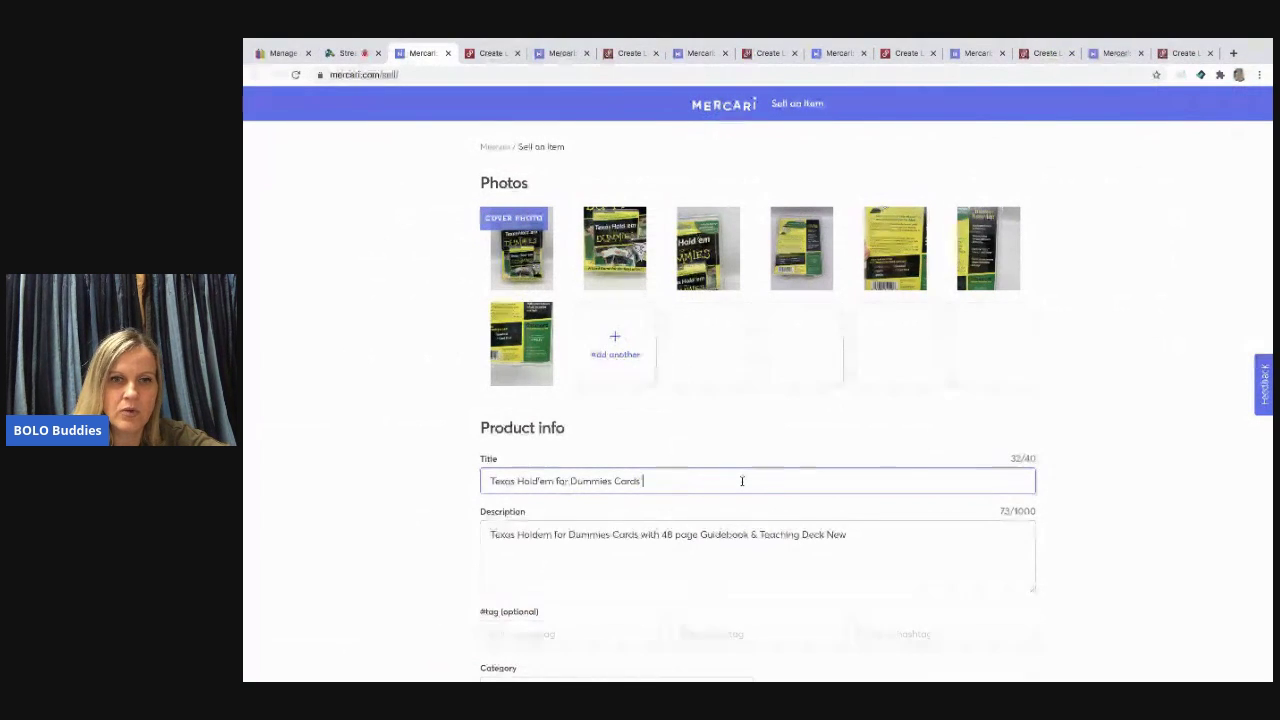
{"action": "scroll", "coordinate": [741, 481], "scroll_direction": "down", "scroll_amount": 3}
{"action": "left_click", "coordinate": [620, 477]}
{"action": "type", "text": "Cards"}
{"action": "key", "text": "Tab"}
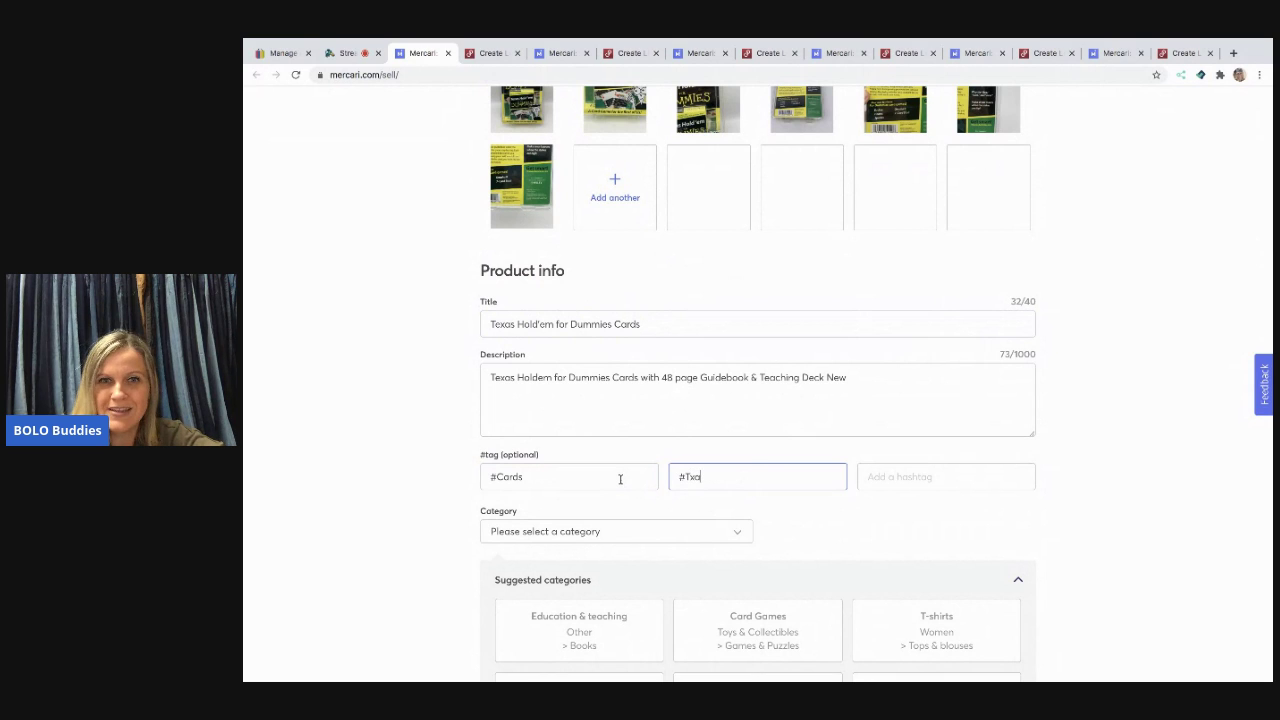
{"action": "type", "text": "Texas"}
{"action": "key", "text": "Tab"}
{"action": "type", "text": "H"}
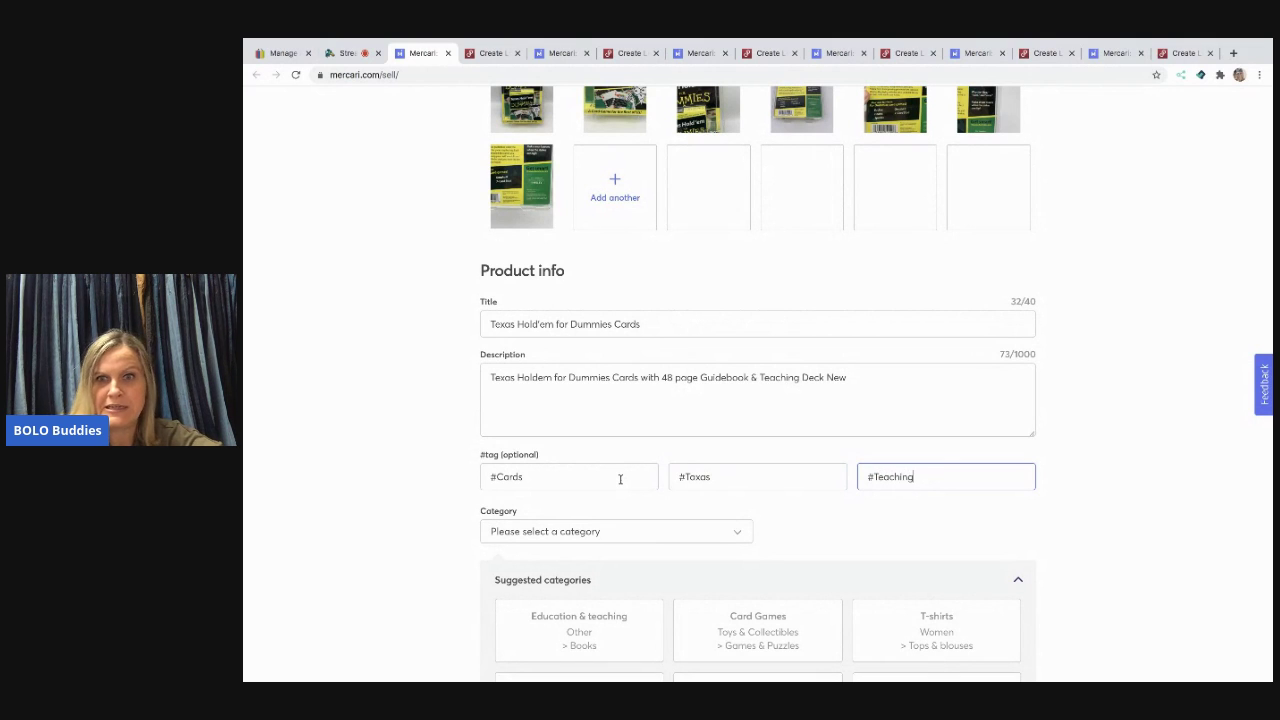
Choose the suggested category Card Games under Toys & Collectibles and set the cards' condition to New
{"action": "scroll", "coordinate": [620, 479], "scroll_direction": "down", "scroll_amount": 1}
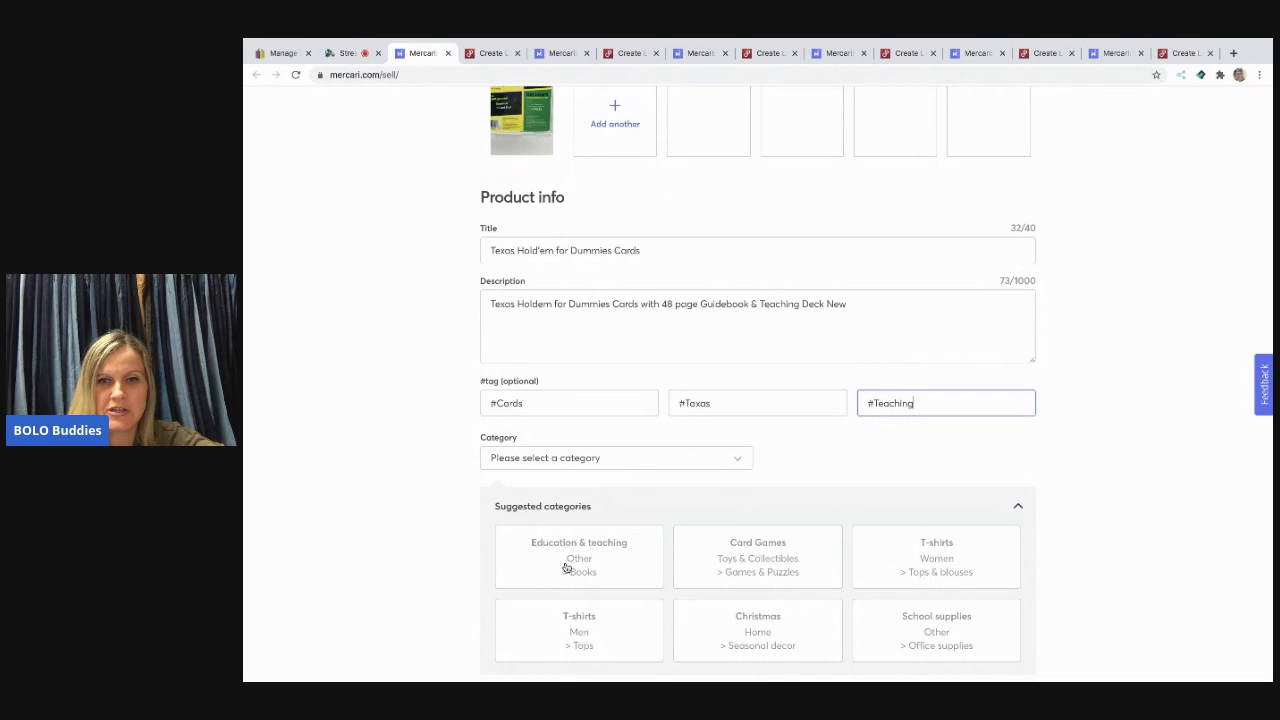
{"action": "left_click", "coordinate": [718, 567]}
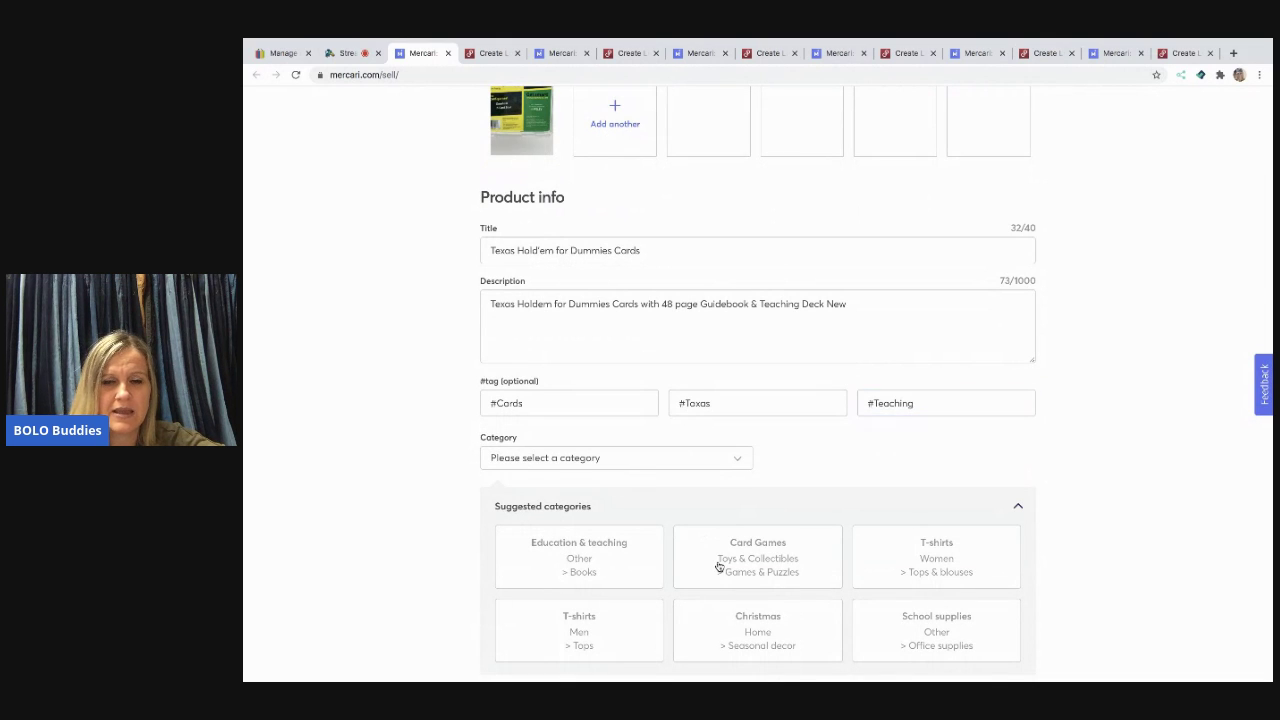
{"action": "scroll", "coordinate": [718, 566], "scroll_direction": "down", "scroll_amount": 3}
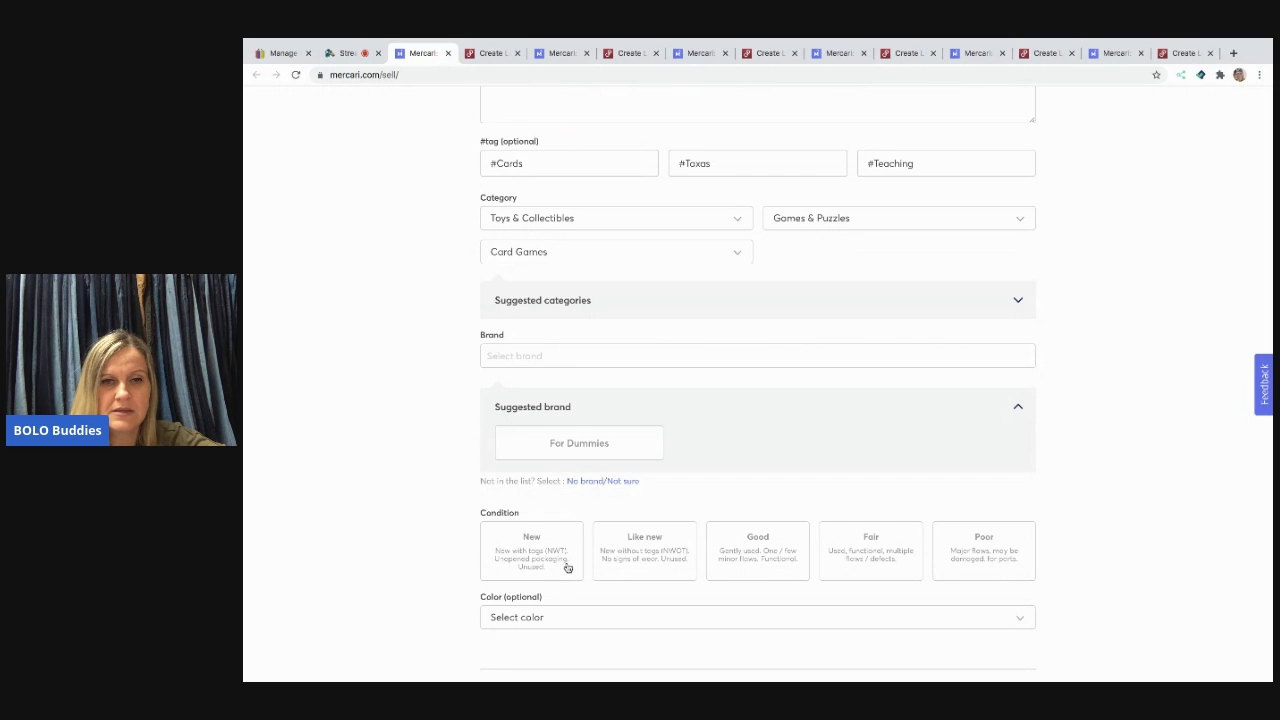
{"action": "scroll", "coordinate": [565, 565], "scroll_direction": "up", "scroll_amount": 3}
{"action": "scroll", "coordinate": [540, 520], "scroll_direction": "down", "scroll_amount": 4}
{"action": "left_click", "coordinate": [541, 517]}
Set the seller to pay for shipping and change the shipping method to "Ship on your own"
{"action": "scroll", "coordinate": [541, 517], "scroll_direction": "down", "scroll_amount": 3}
{"action": "left_click", "coordinate": [794, 429]}
{"action": "left_click", "coordinate": [791, 474]}
{"action": "left_click", "coordinate": [727, 479]}
{"action": "left_click", "coordinate": [709, 309]}
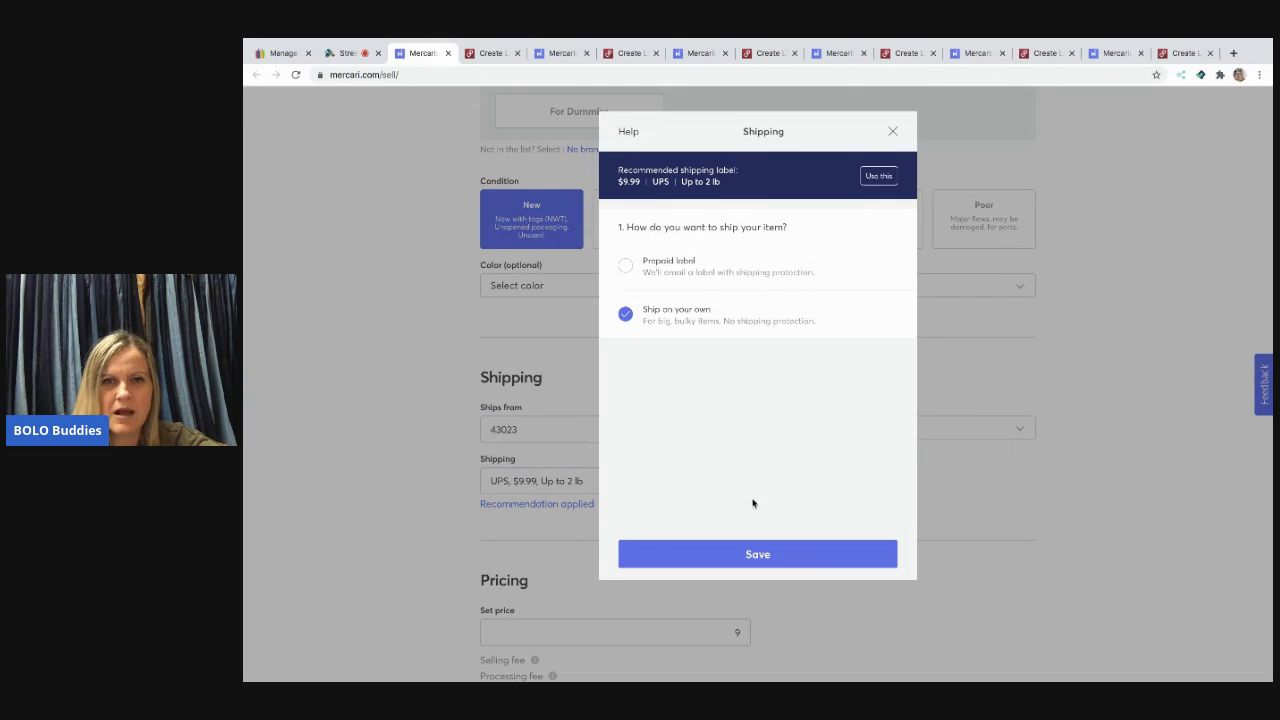
{"action": "left_click", "coordinate": [740, 556]}
Set the Texas Hold'em cards' price to 14 and turn off Smart pricing
{"action": "scroll", "coordinate": [740, 554], "scroll_direction": "down", "scroll_amount": 2}
{"action": "left_click", "coordinate": [740, 474]}
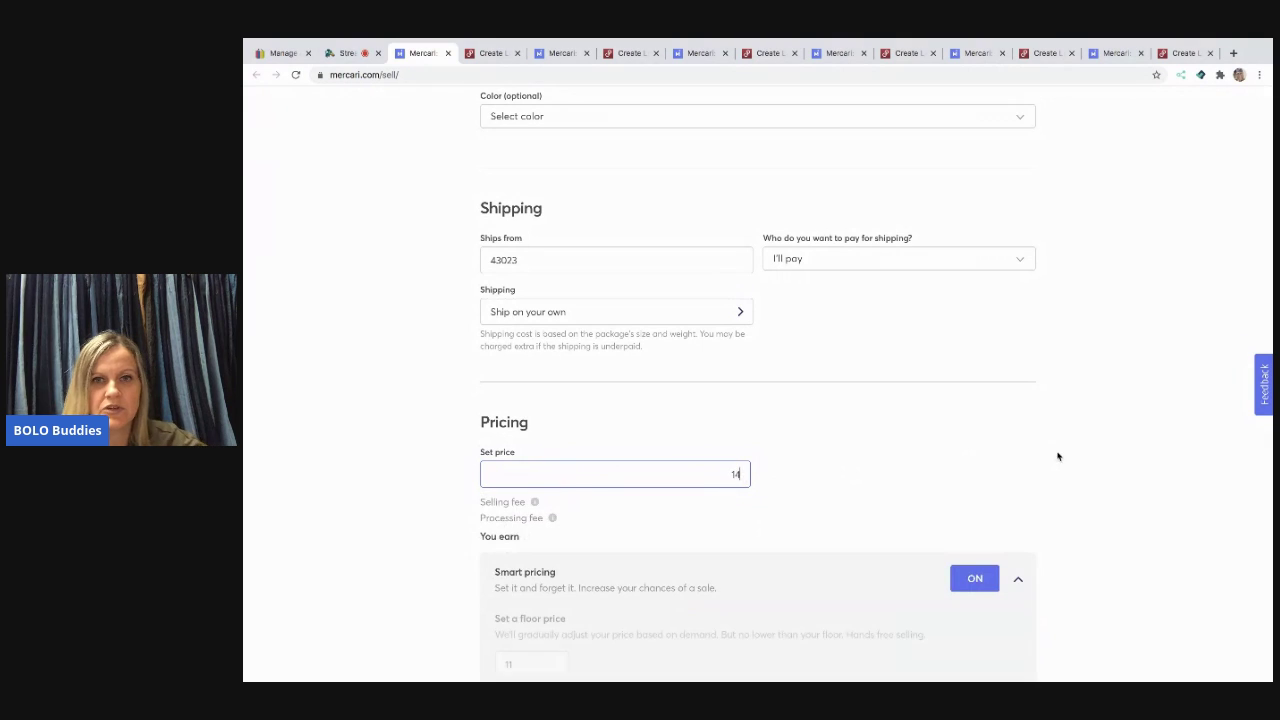
{"action": "left_click", "coordinate": [978, 580]}
{"action": "scroll", "coordinate": [980, 589], "scroll_direction": "down", "scroll_amount": 1}
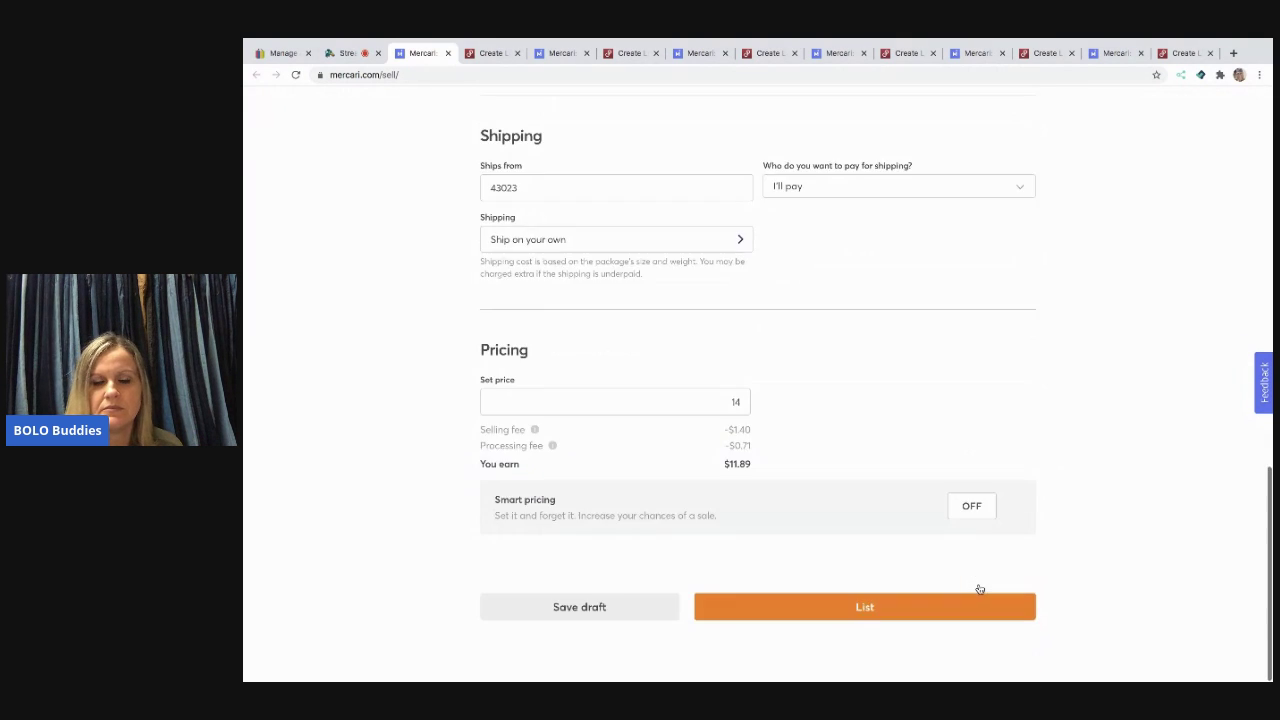
Set the cards' brand to "No brand/Not sure", publish the Mercari listing and close its page
{"action": "left_click", "coordinate": [886, 612]}
{"action": "scroll", "coordinate": [670, 293], "scroll_direction": "up", "scroll_amount": 4}
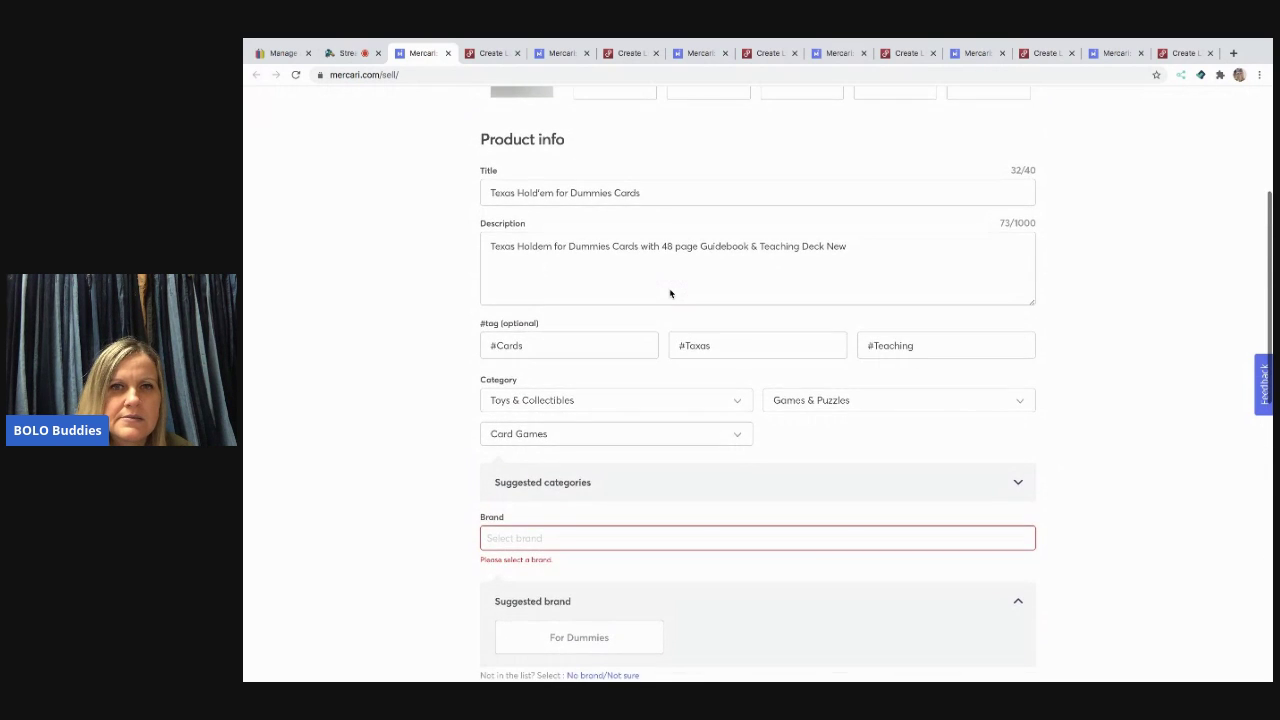
{"action": "scroll", "coordinate": [660, 310], "scroll_direction": "down", "scroll_amount": 3}
{"action": "left_click", "coordinate": [609, 451]}
{"action": "scroll", "coordinate": [609, 453], "scroll_direction": "down", "scroll_amount": 1}
{"action": "scroll", "coordinate": [700, 500], "scroll_direction": "down", "scroll_amount": 5}
{"action": "left_click", "coordinate": [895, 611]}
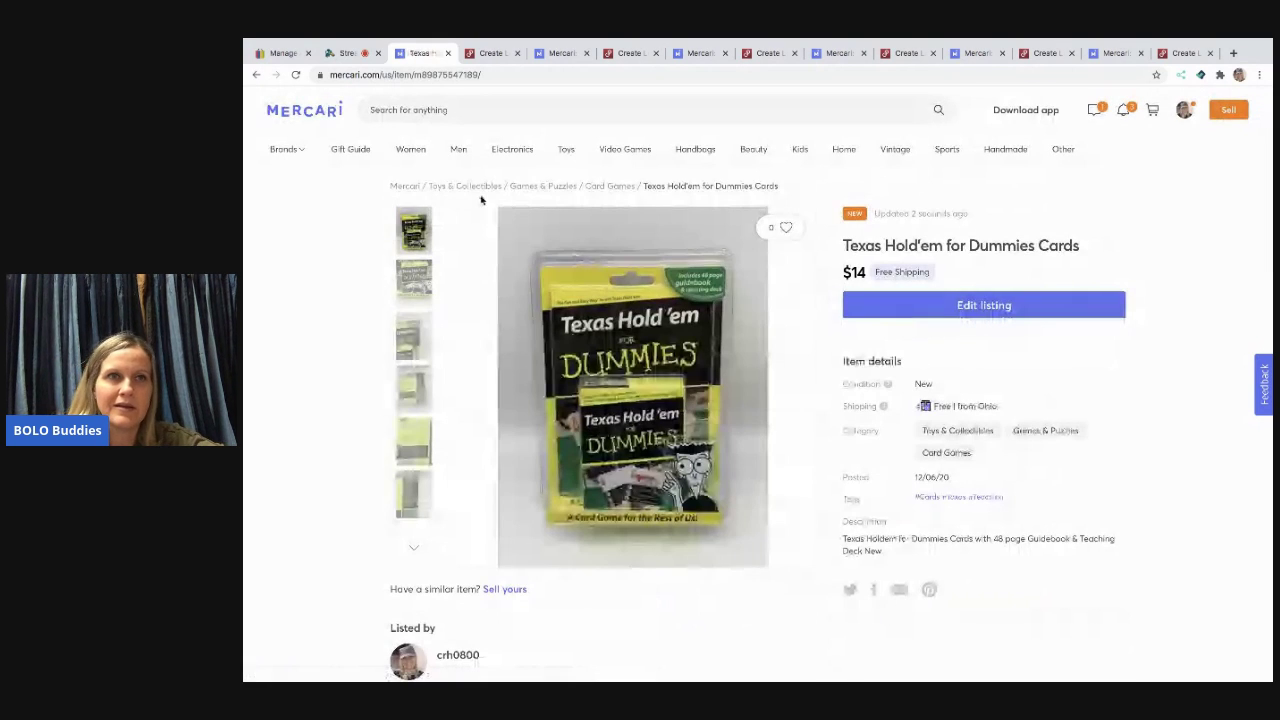
{"action": "left_click", "coordinate": [448, 53]}
Set the cards' Poshmark category to Kids Toys with the subcategory Puzzles & Games
{"action": "scroll", "coordinate": [691, 491], "scroll_direction": "down", "scroll_amount": 5}
{"action": "scroll", "coordinate": [657, 491], "scroll_direction": "down", "scroll_amount": 2}
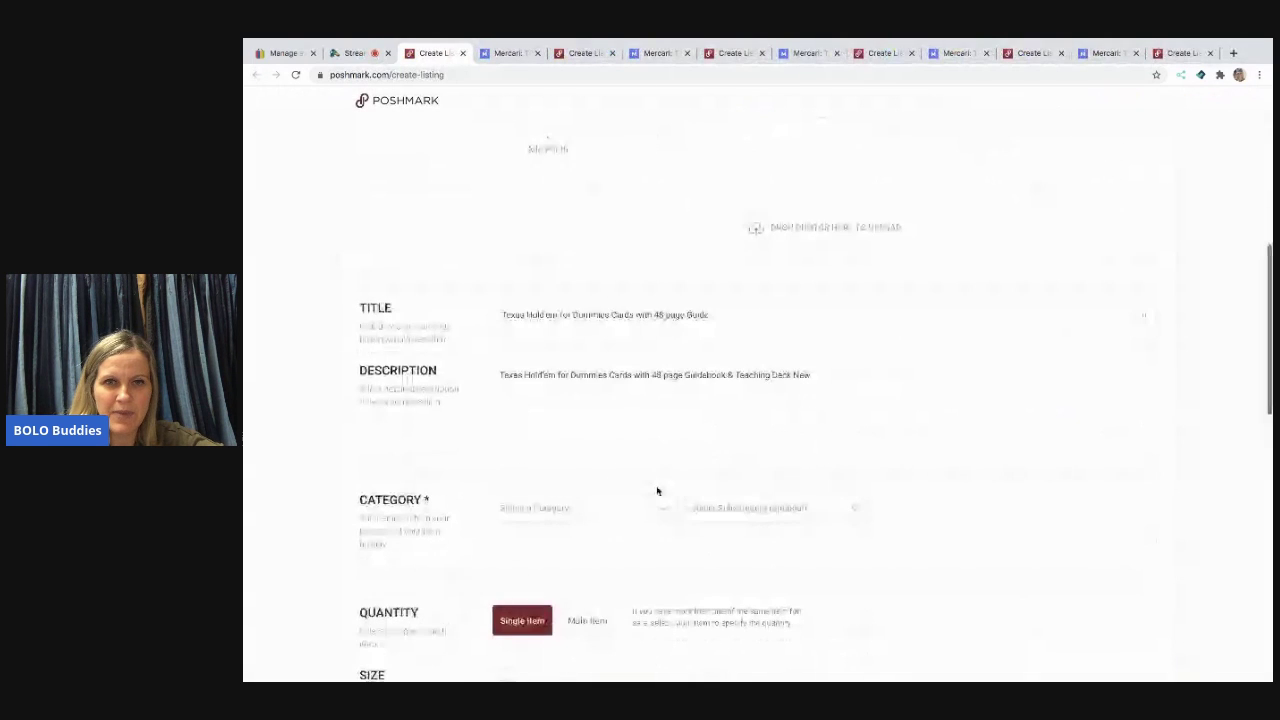
{"action": "left_click", "coordinate": [666, 518]}
{"action": "scroll", "coordinate": [651, 223], "scroll_direction": "up", "scroll_amount": 1}
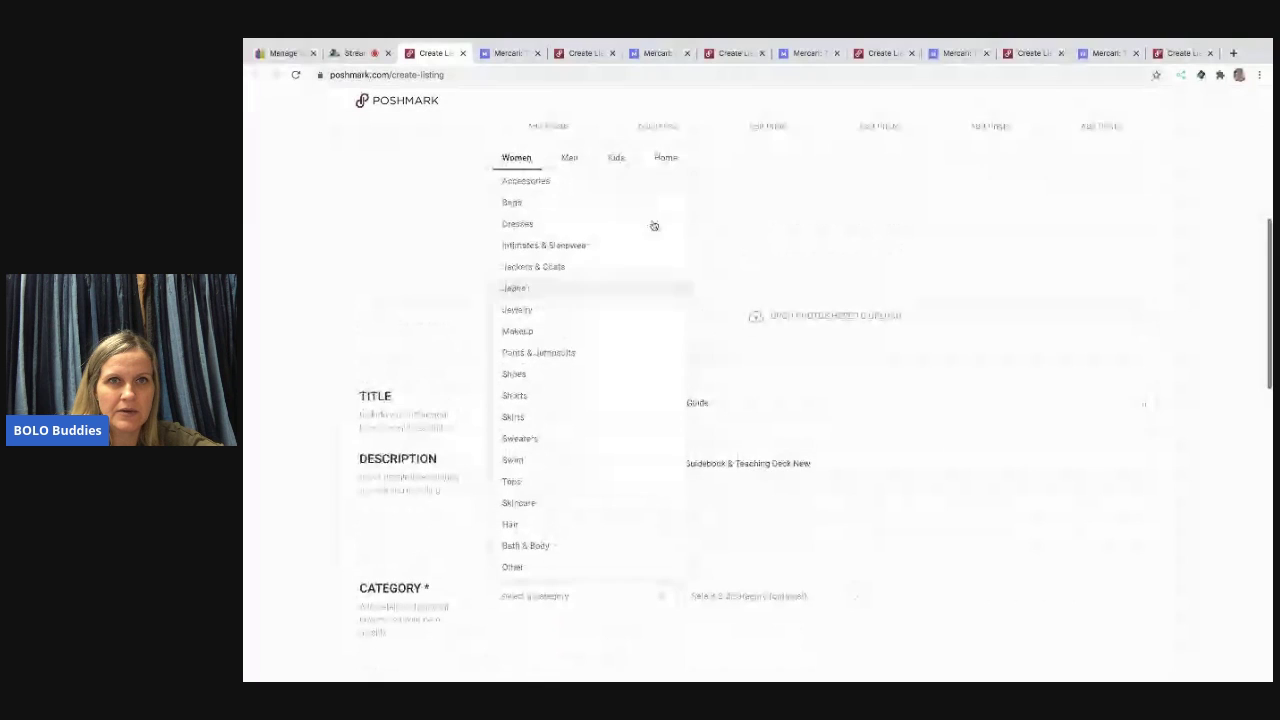
{"action": "left_click", "coordinate": [616, 160]}
{"action": "left_click", "coordinate": [566, 540]}
{"action": "scroll", "coordinate": [749, 520], "scroll_direction": "down", "scroll_amount": 2}
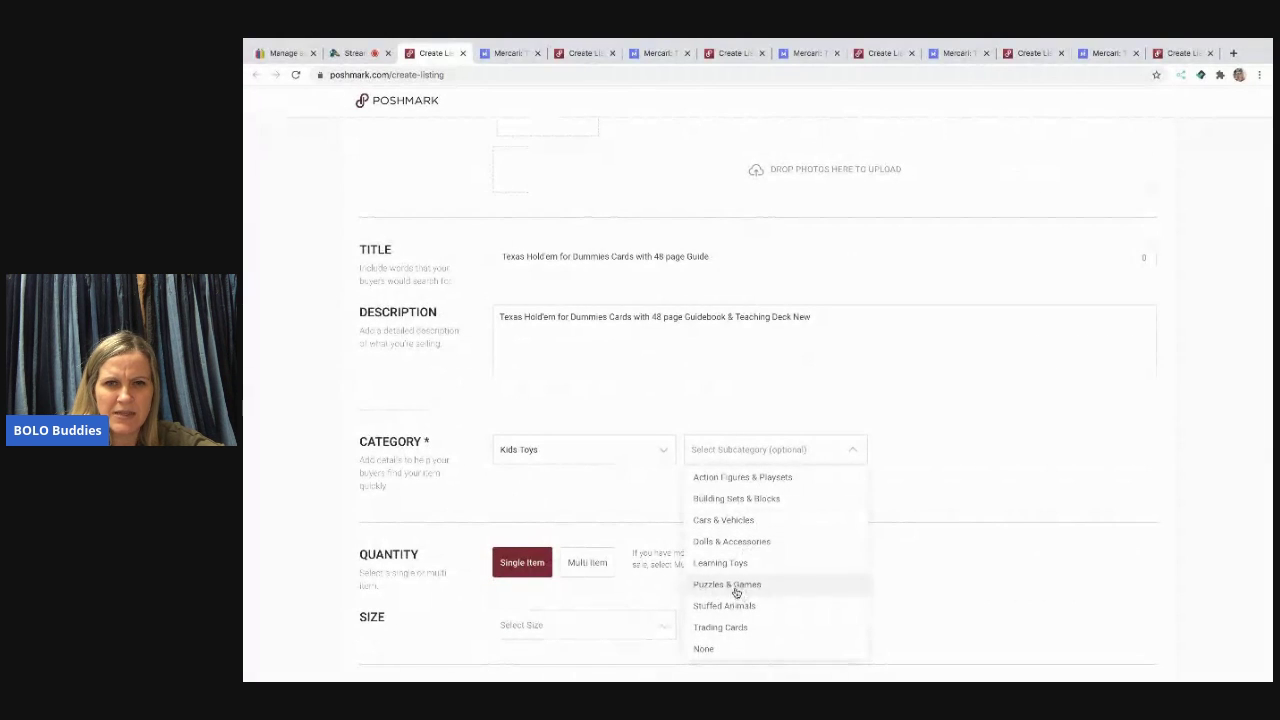
{"action": "left_click", "coordinate": [735, 590]}
Choose the boys' One Size for the cards and mark them as new with tags attached but not Boutique
{"action": "scroll", "coordinate": [663, 514], "scroll_direction": "down", "scroll_amount": 2}
{"action": "left_click", "coordinate": [648, 496]}
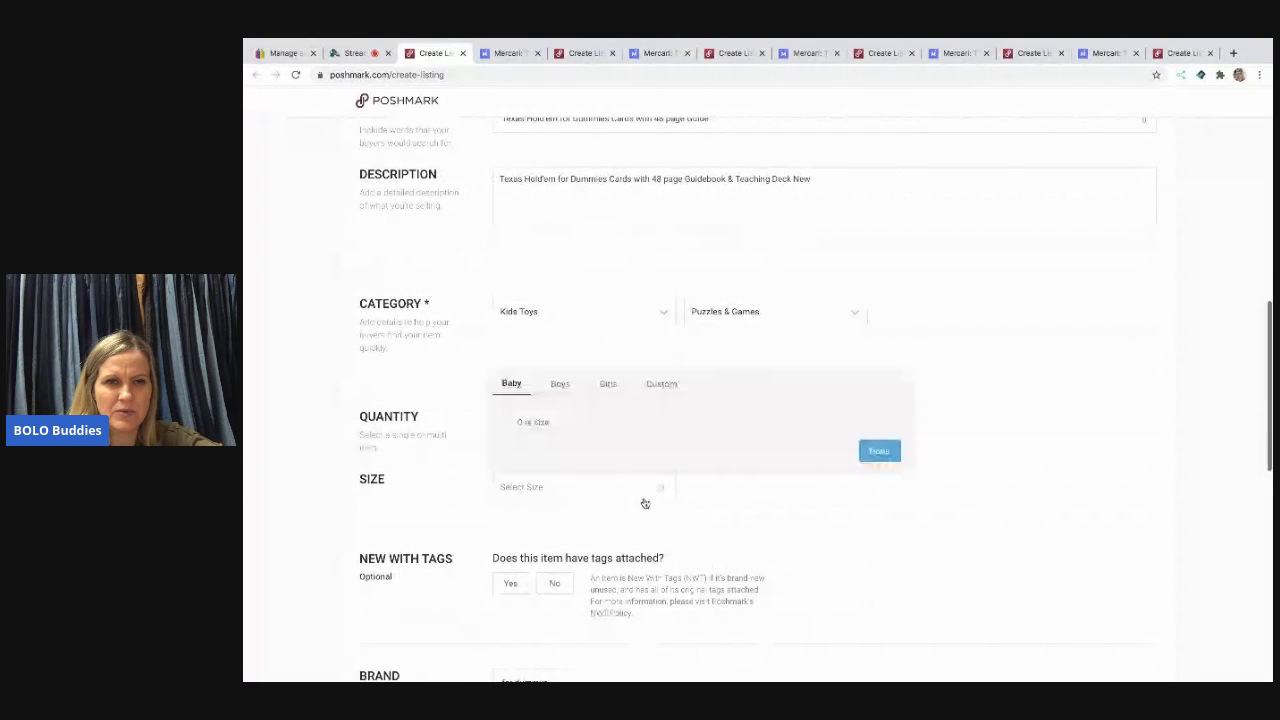
{"action": "left_click", "coordinate": [533, 423]}
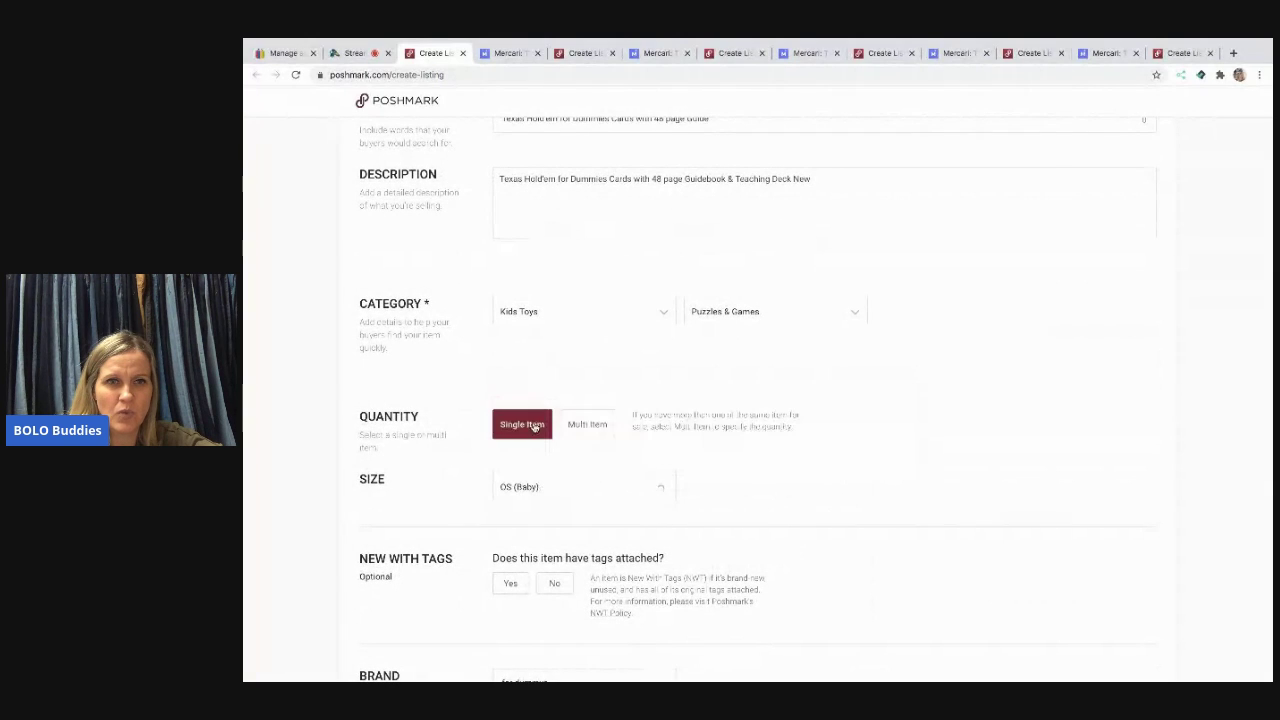
{"action": "left_click", "coordinate": [523, 488]}
{"action": "left_click", "coordinate": [562, 386]}
{"action": "left_click", "coordinate": [536, 424]}
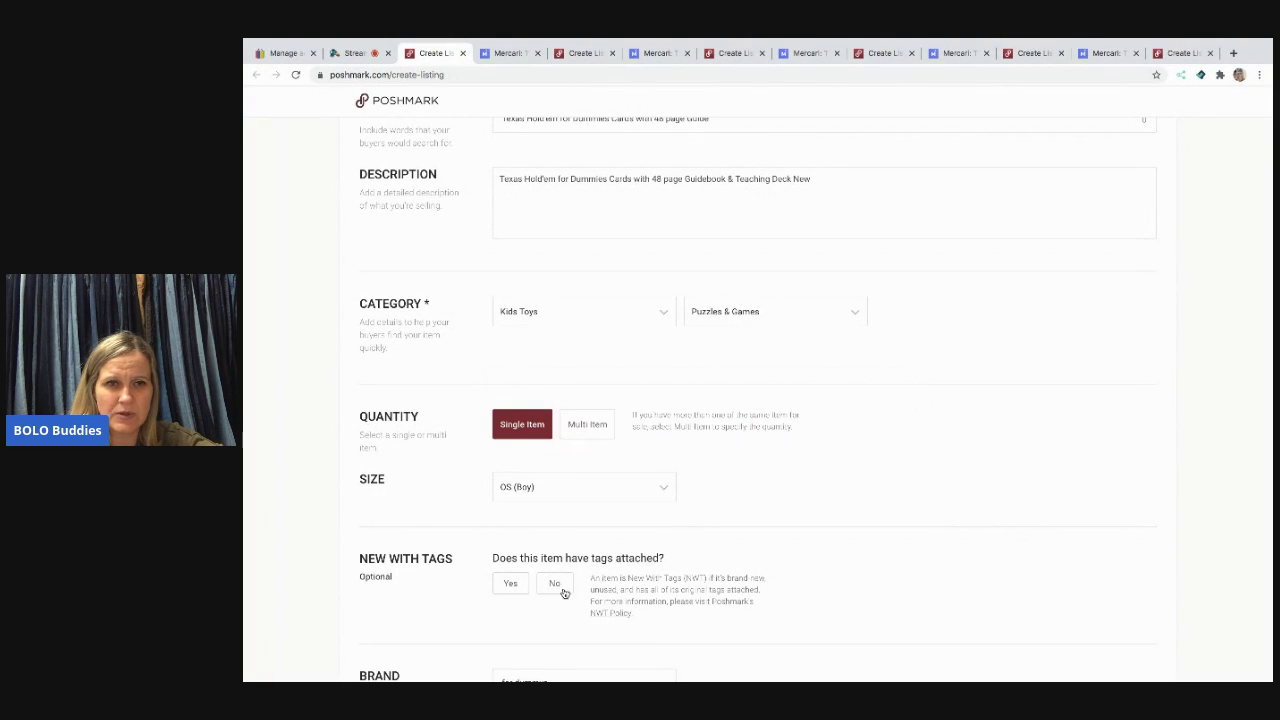
{"action": "left_click", "coordinate": [509, 584]}
{"action": "left_click", "coordinate": [552, 664]}
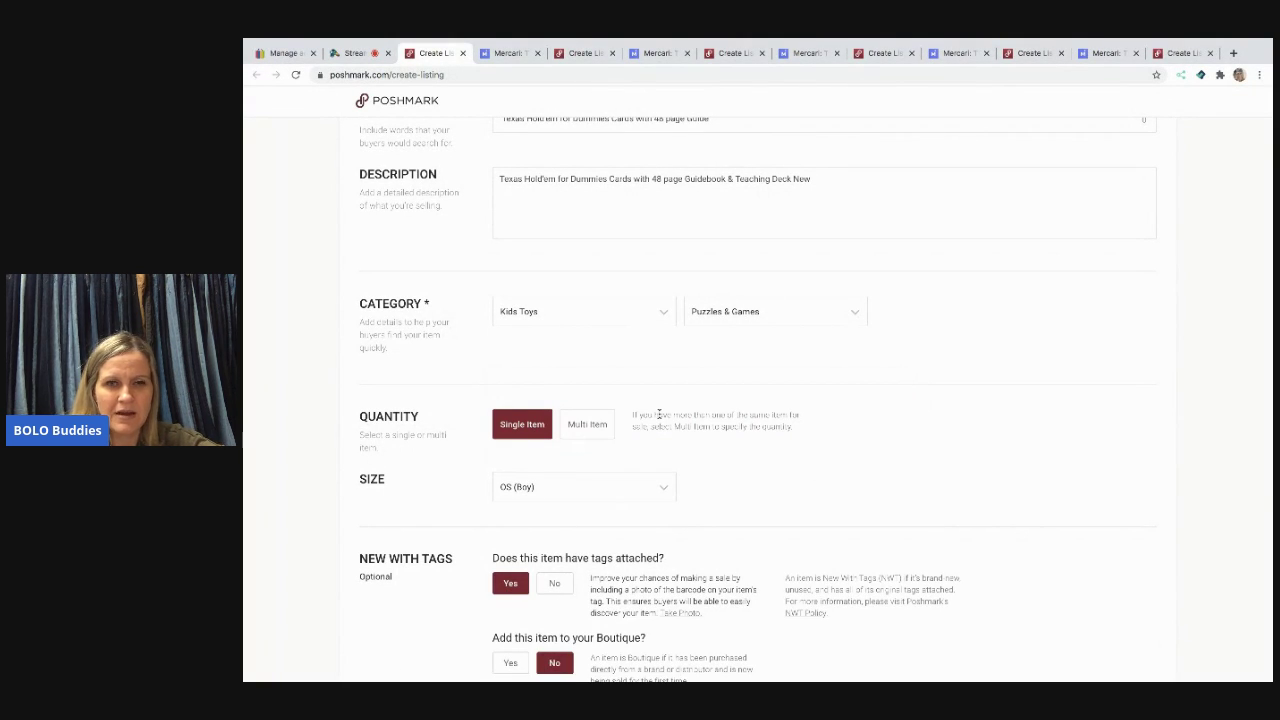
Set the cards' original price to 0 and their listing price to 15
{"action": "scroll", "coordinate": [659, 413], "scroll_direction": "down", "scroll_amount": 3}
{"action": "scroll", "coordinate": [659, 413], "scroll_direction": "down", "scroll_amount": 2}
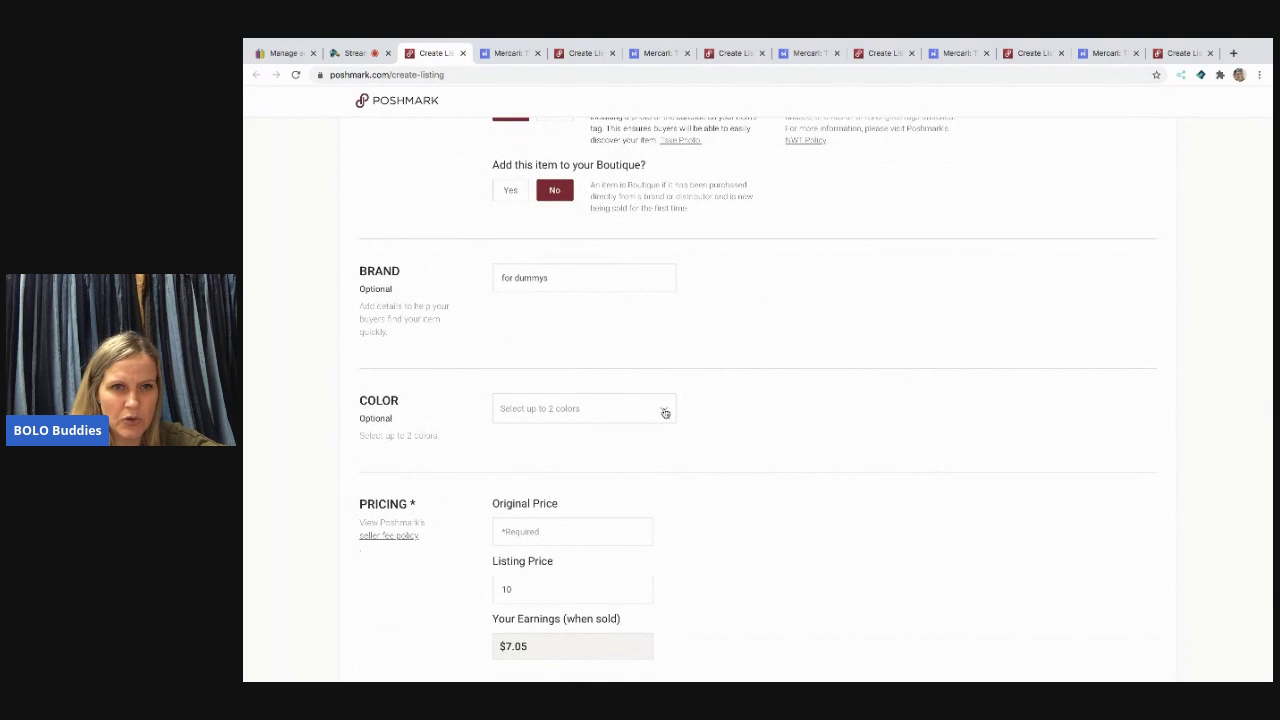
{"action": "type", "text": "8"}
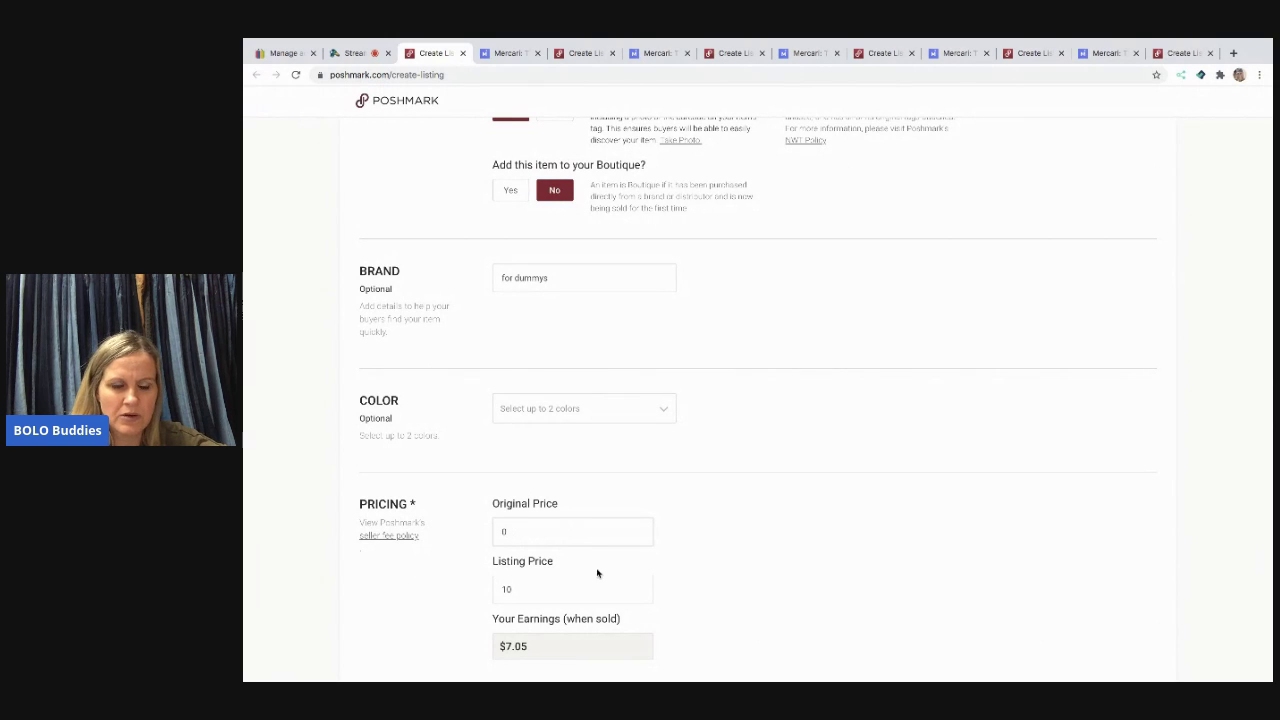
{"action": "left_click", "coordinate": [572, 592]}
{"action": "key", "text": "BackSpace"}
{"action": "type", "text": "5"}
{"action": "left_click", "coordinate": [845, 523]}
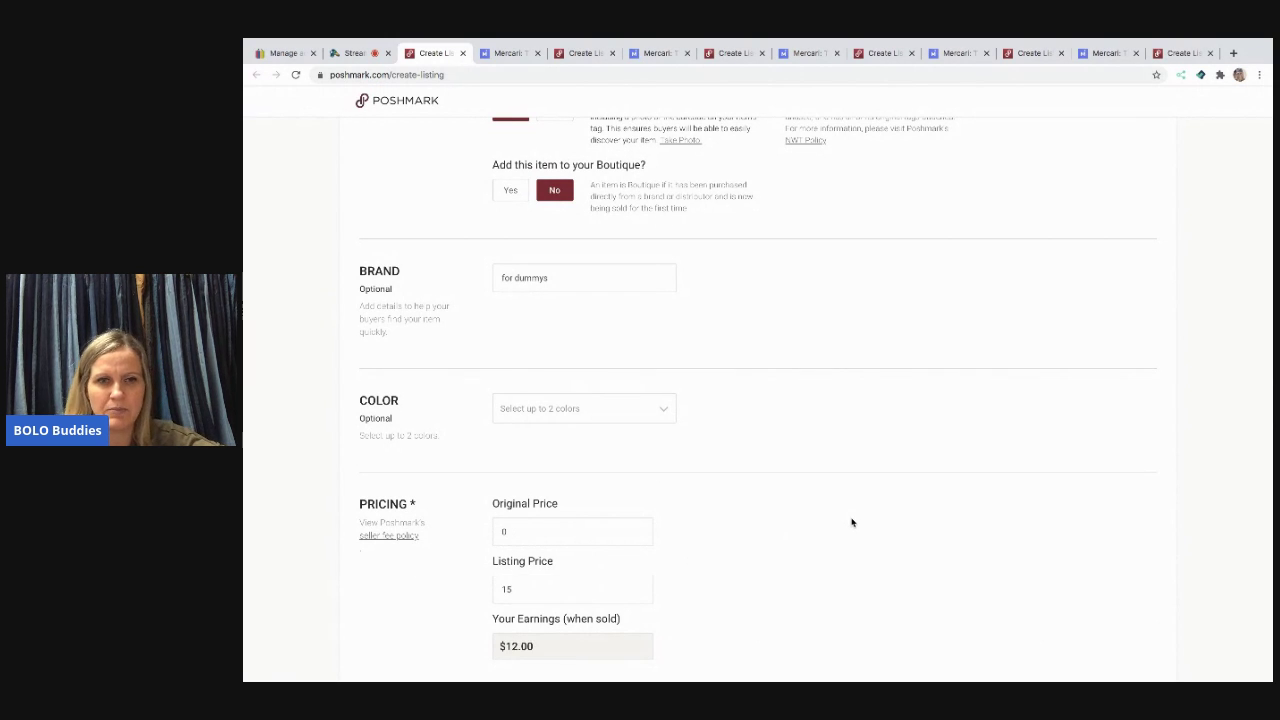
Publish the Texas Hold'em cards on Poshmark, shared to the Trend Vibes Only Posh Party but not Twitter, and close the page
{"action": "scroll", "coordinate": [864, 522], "scroll_direction": "down", "scroll_amount": 3}
{"action": "left_click", "coordinate": [1120, 540]}
{"action": "left_click", "coordinate": [938, 528]}
{"action": "left_click", "coordinate": [932, 446]}
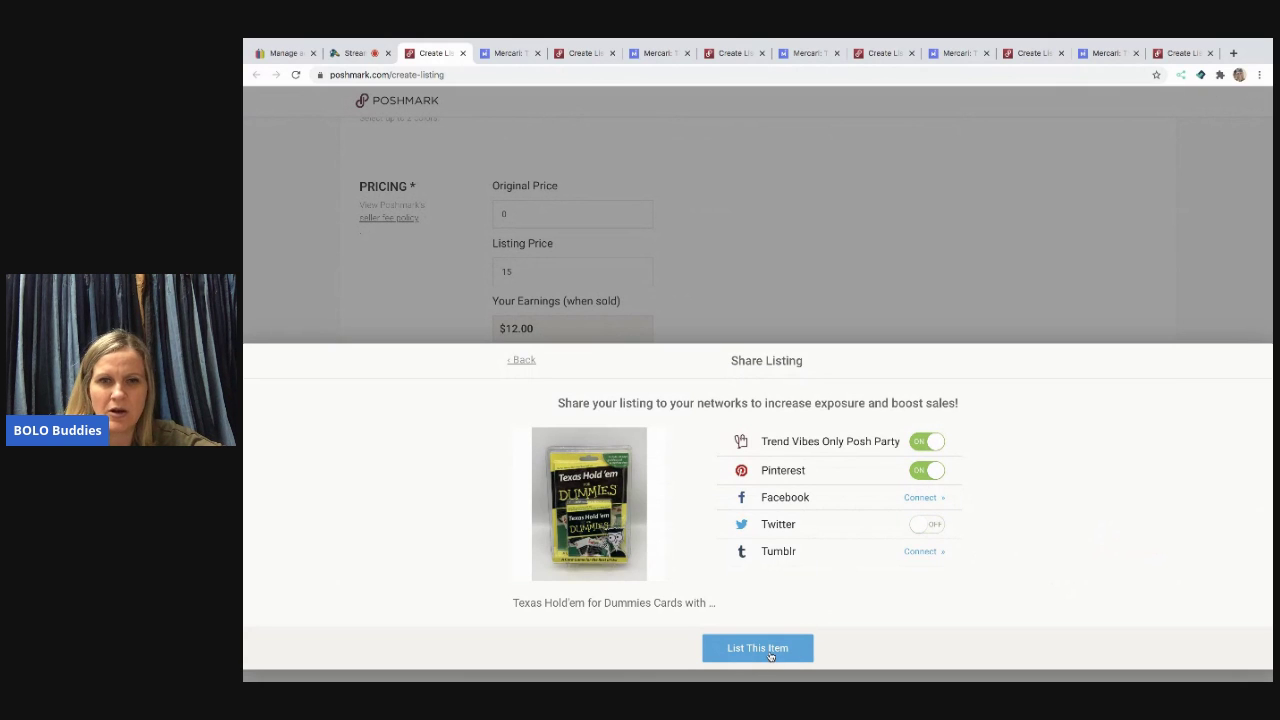
{"action": "left_click", "coordinate": [770, 652]}
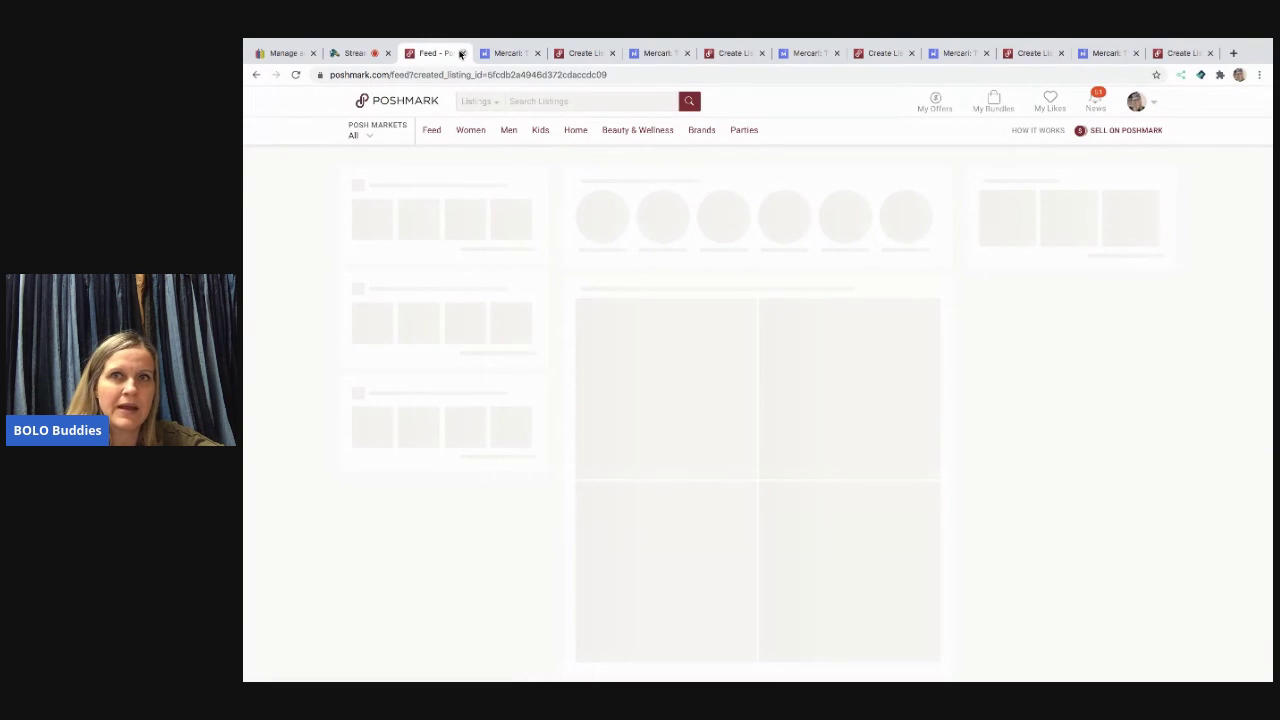
{"action": "left_click", "coordinate": [461, 53]}
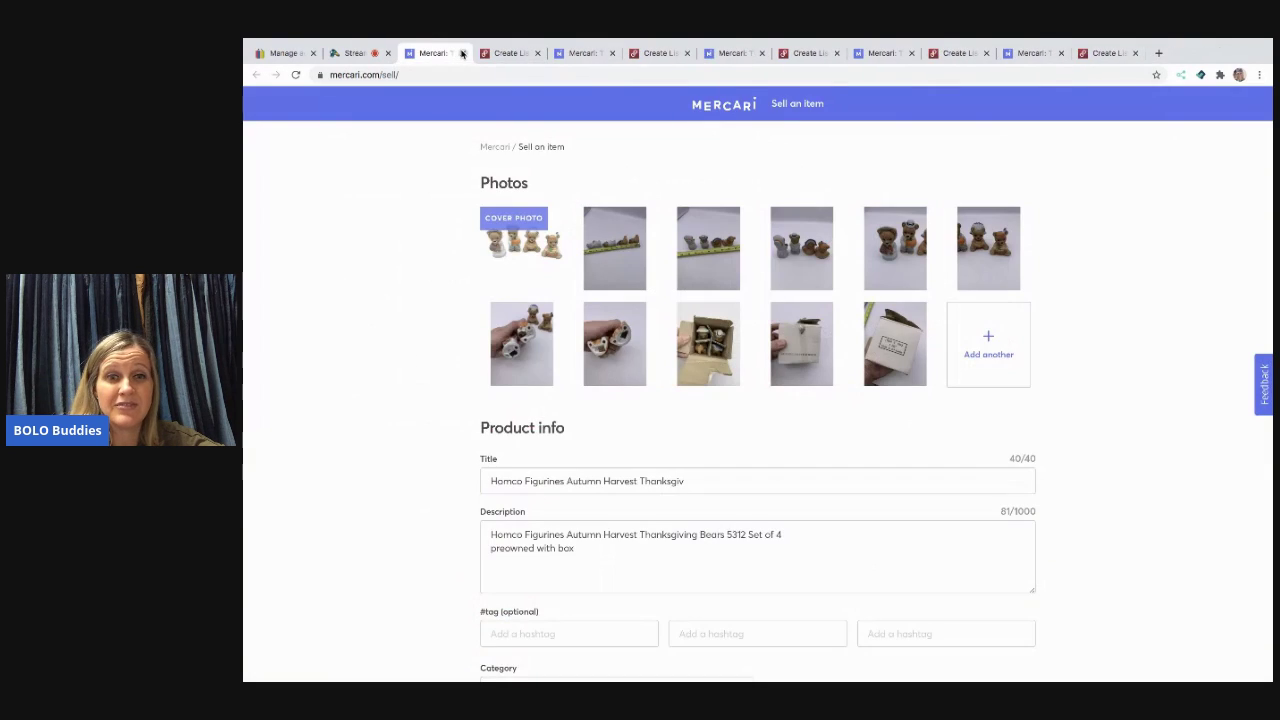
Change the figurines' Mercari title to "Homco Figurines Autumn Harvest Bears"
{"action": "scroll", "coordinate": [538, 305], "scroll_direction": "down", "scroll_amount": 2}
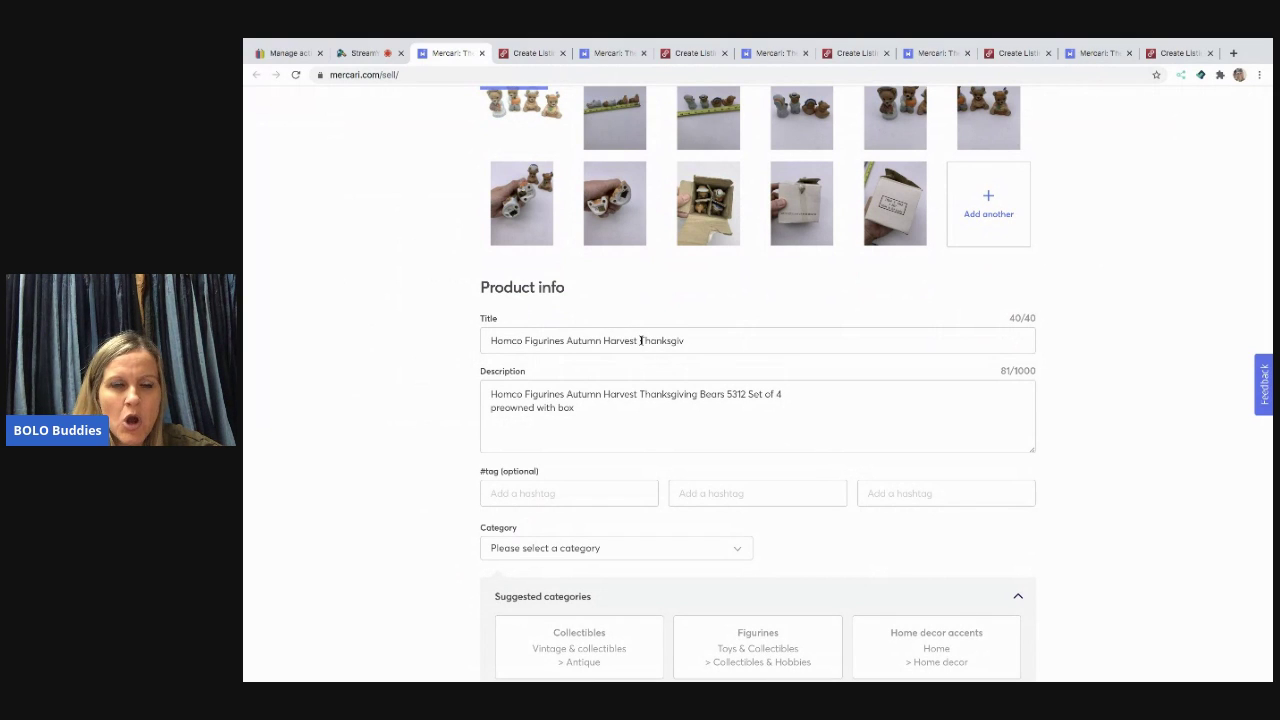
{"action": "left_click_drag", "start_coordinate": [644, 340], "coordinate": [748, 363]}
{"action": "key", "text": "BackSpace"}
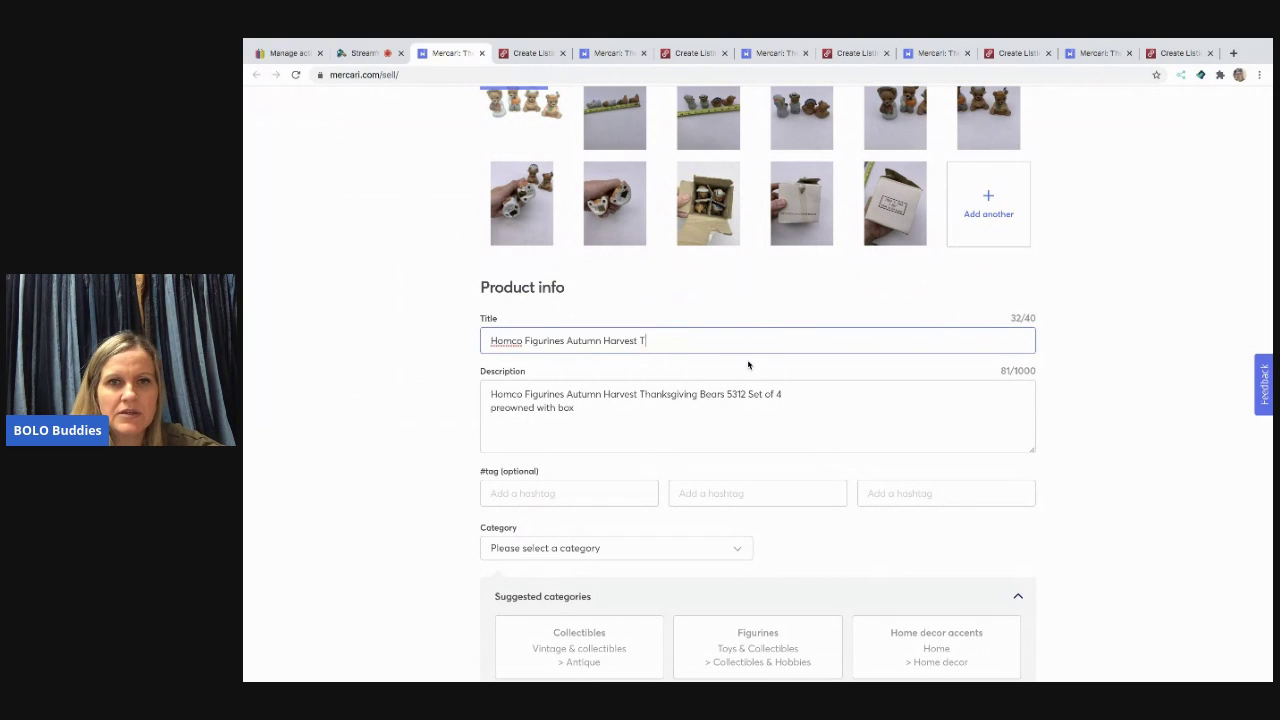
{"action": "type", "text": "Bears"}
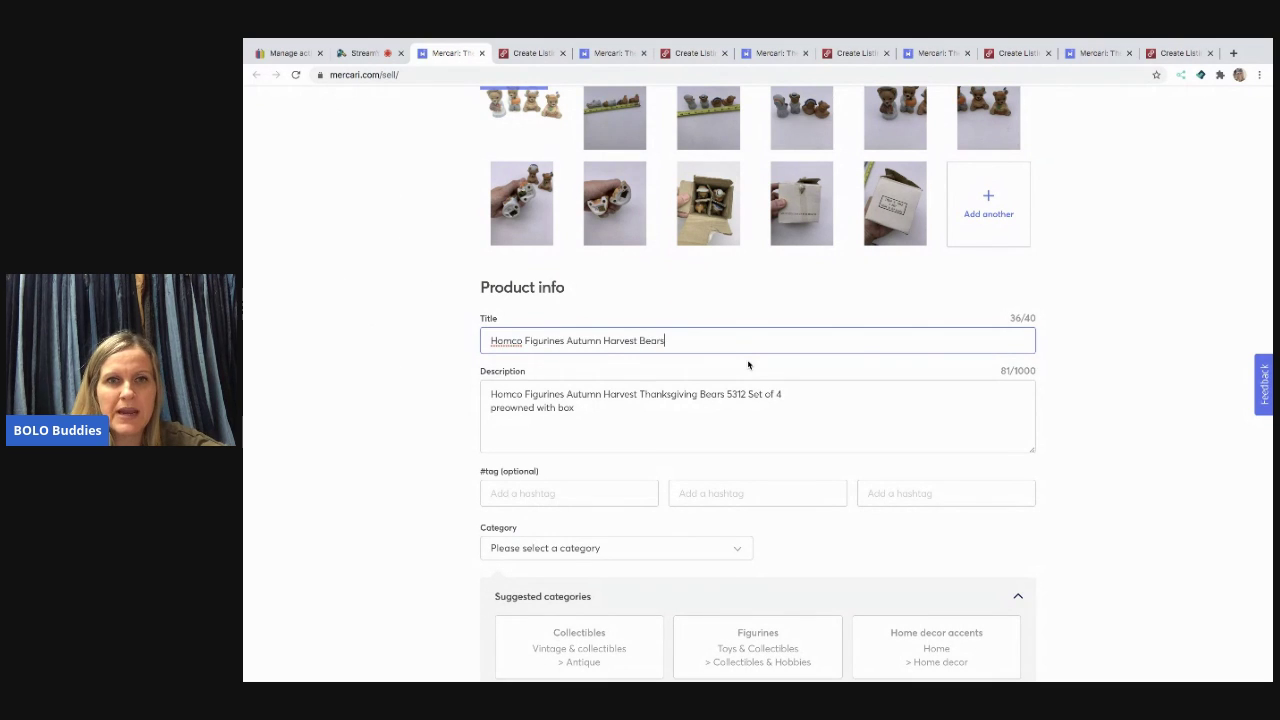
Add the hashtags Bears, Thanksgiving and Homco to the figurines' Mercari listing
{"action": "left_click", "coordinate": [620, 493]}
{"action": "type", "text": "Bears"}
{"action": "key", "text": "Tab"}
{"action": "type", "text": "T"}
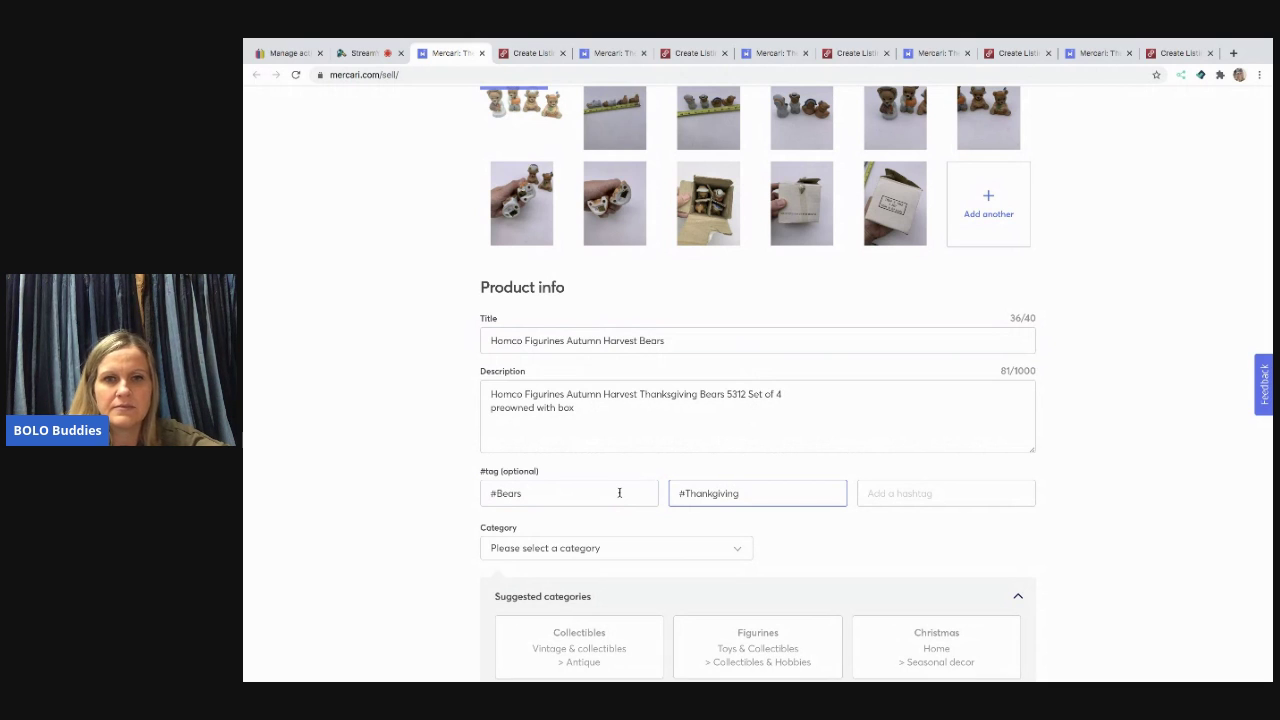
{"action": "left_click", "coordinate": [714, 493]}
{"action": "type", "text": "g"}
{"action": "left_click", "coordinate": [899, 494]}
{"action": "type", "text": "Hom"}
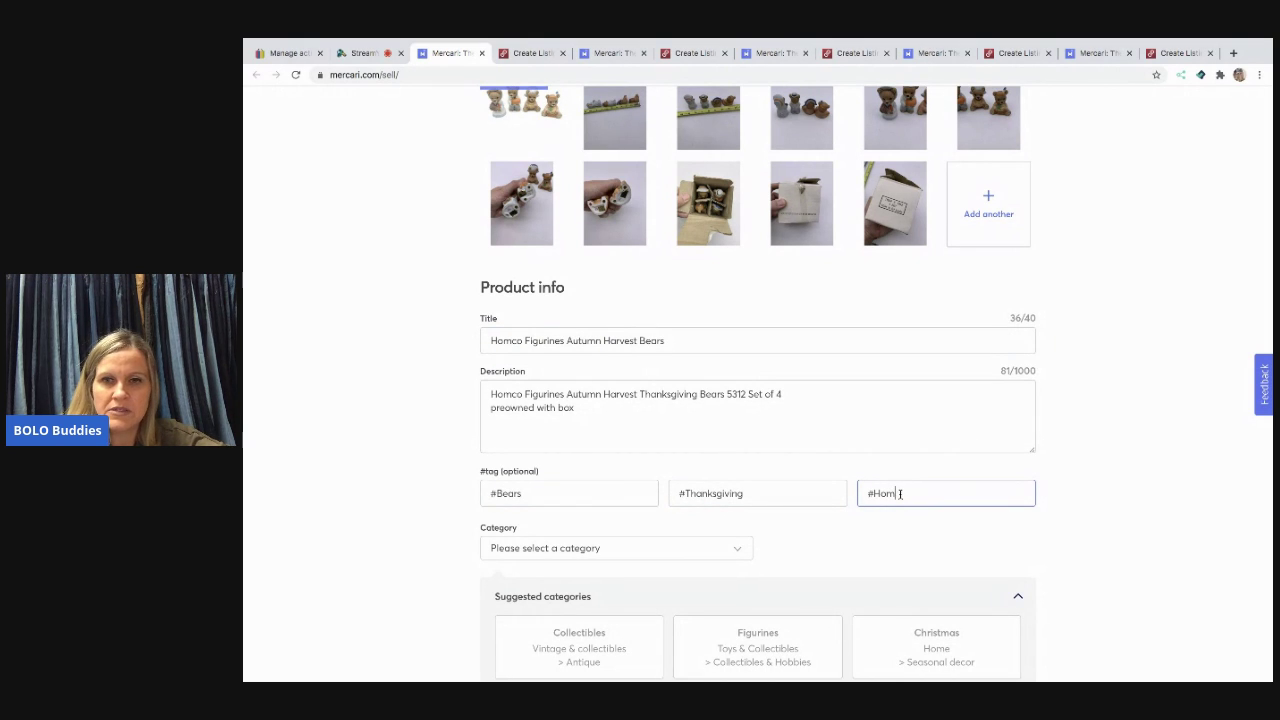
{"action": "type", "text": "co"}
Categorize the figurines as Toys & Collectibles > Collectibles & Hobbies > Figurines, with No brand / Not sure and Good condition
{"action": "scroll", "coordinate": [862, 458], "scroll_direction": "down", "scroll_amount": 2}
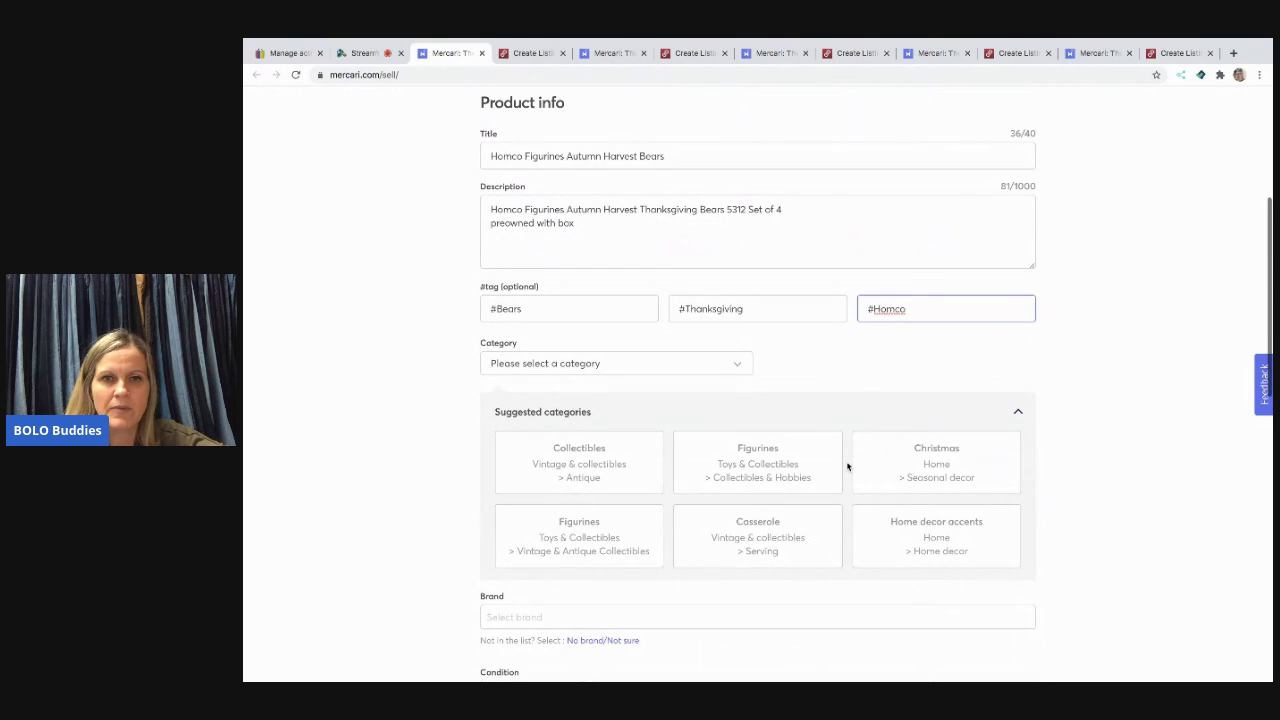
{"action": "left_click", "coordinate": [730, 467]}
{"action": "scroll", "coordinate": [730, 467], "scroll_direction": "down", "scroll_amount": 1}
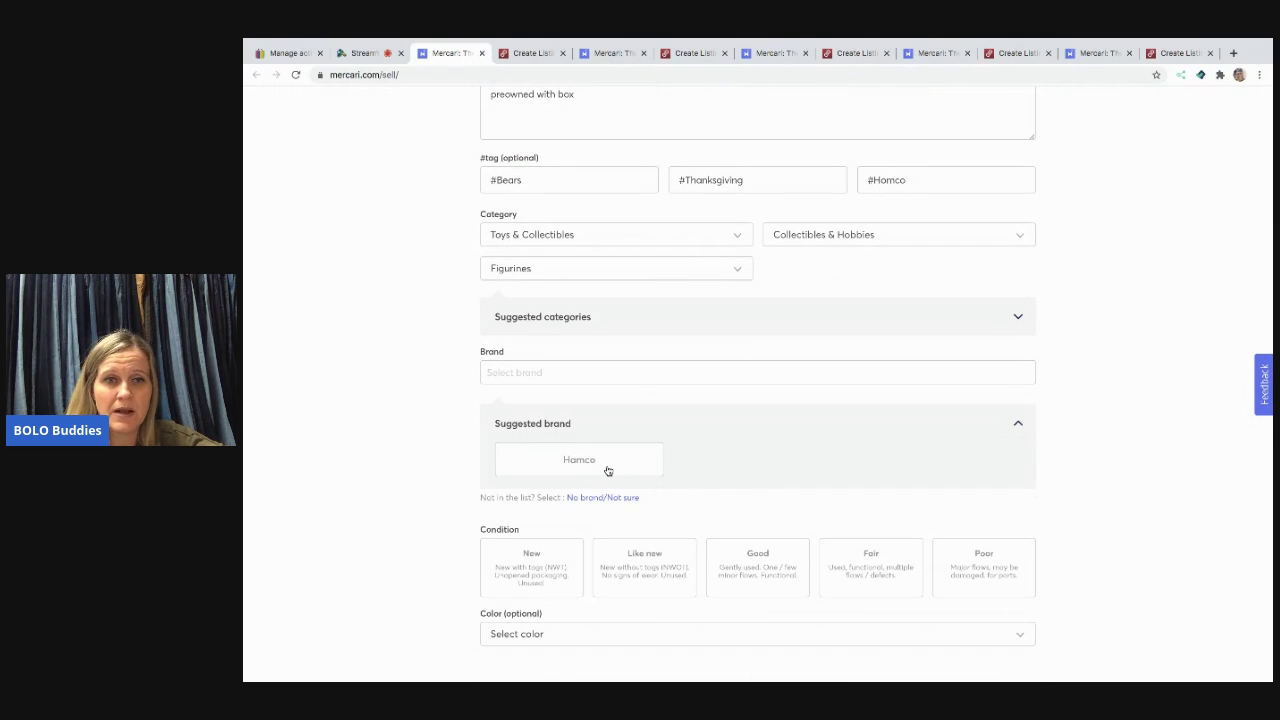
{"action": "left_click", "coordinate": [604, 497]}
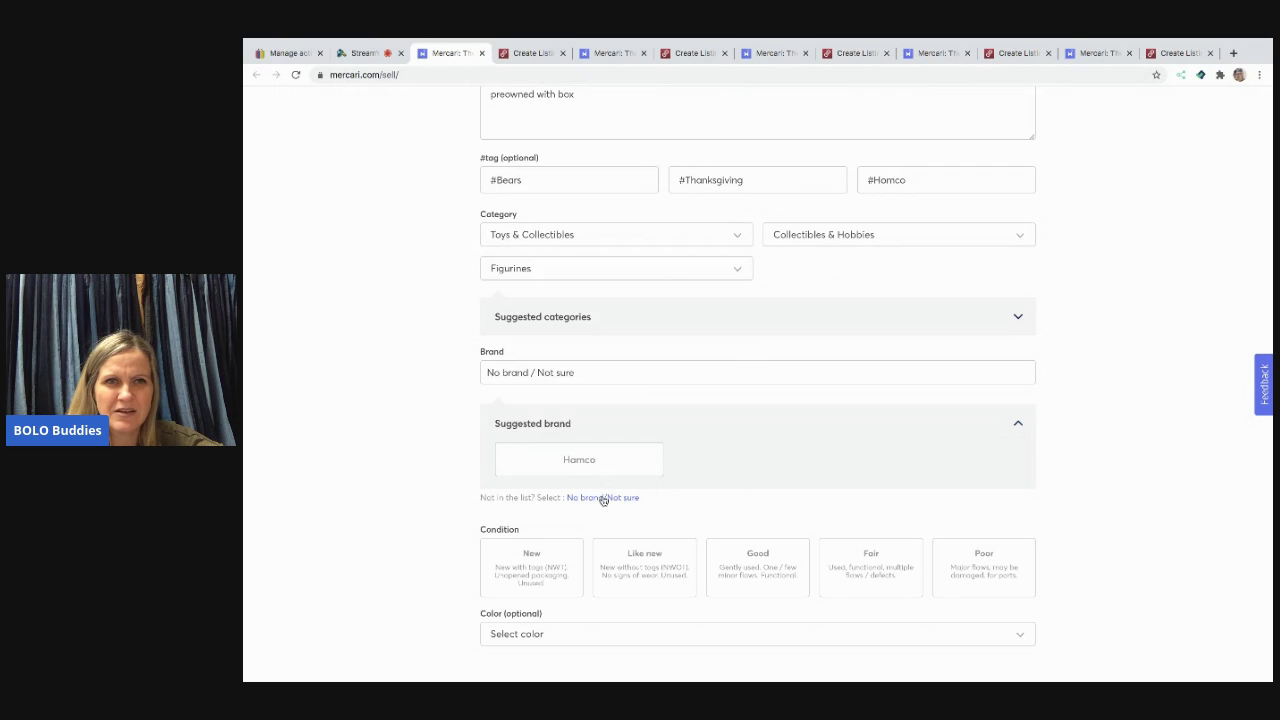
{"action": "left_click", "coordinate": [801, 571]}
Make the seller pay for shipping and save Ship on your own as the shipping method
{"action": "scroll", "coordinate": [774, 567], "scroll_direction": "down", "scroll_amount": 2}
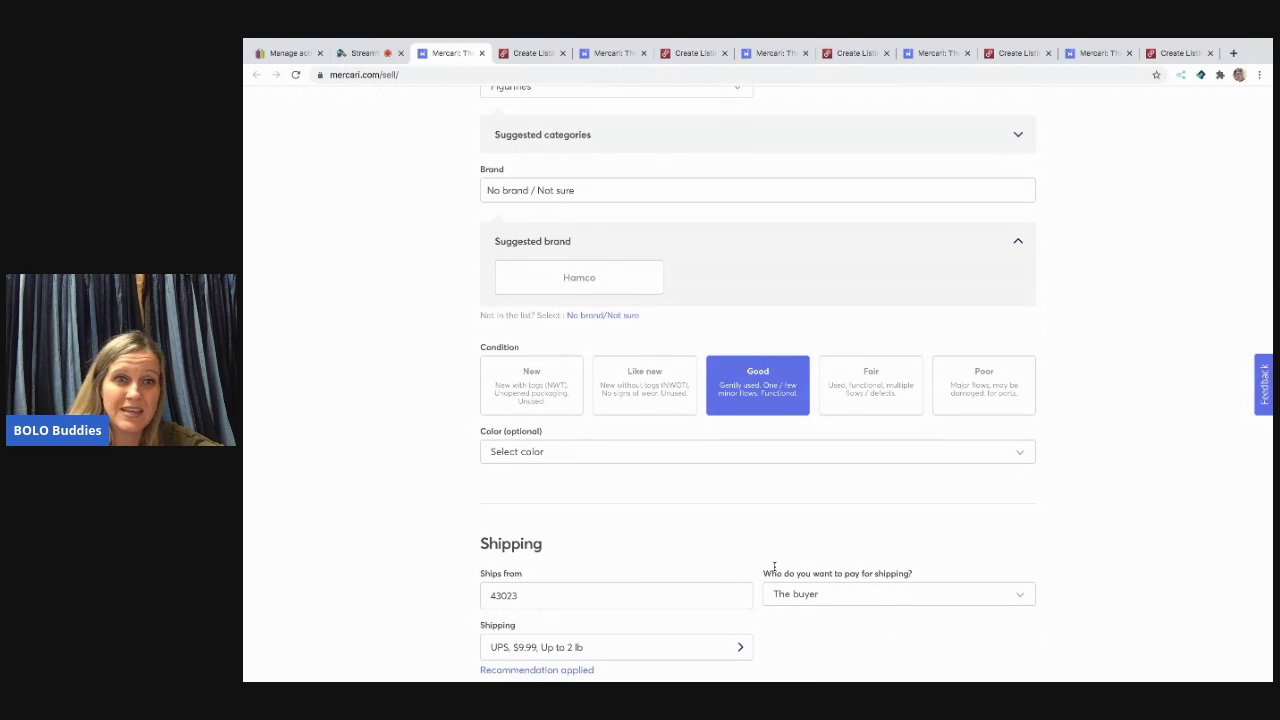
{"action": "left_click", "coordinate": [792, 594]}
{"action": "left_click", "coordinate": [786, 646]}
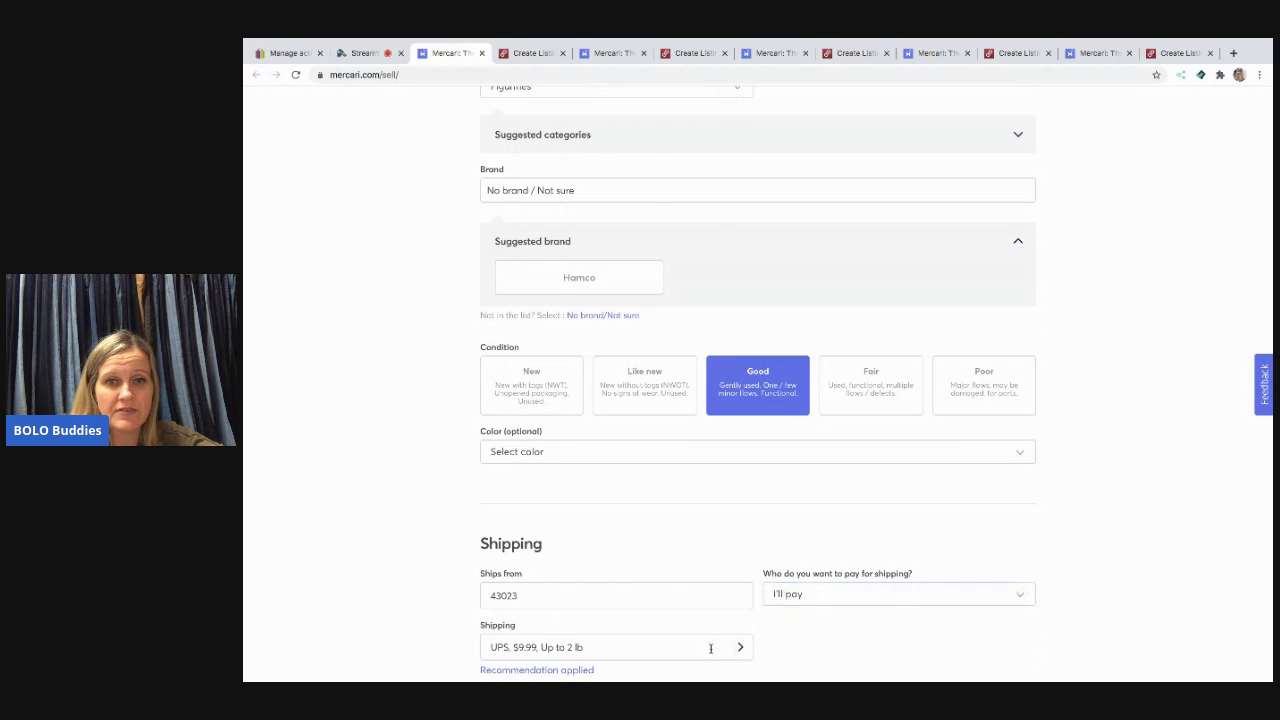
{"action": "left_click", "coordinate": [711, 652]}
{"action": "left_click", "coordinate": [697, 326]}
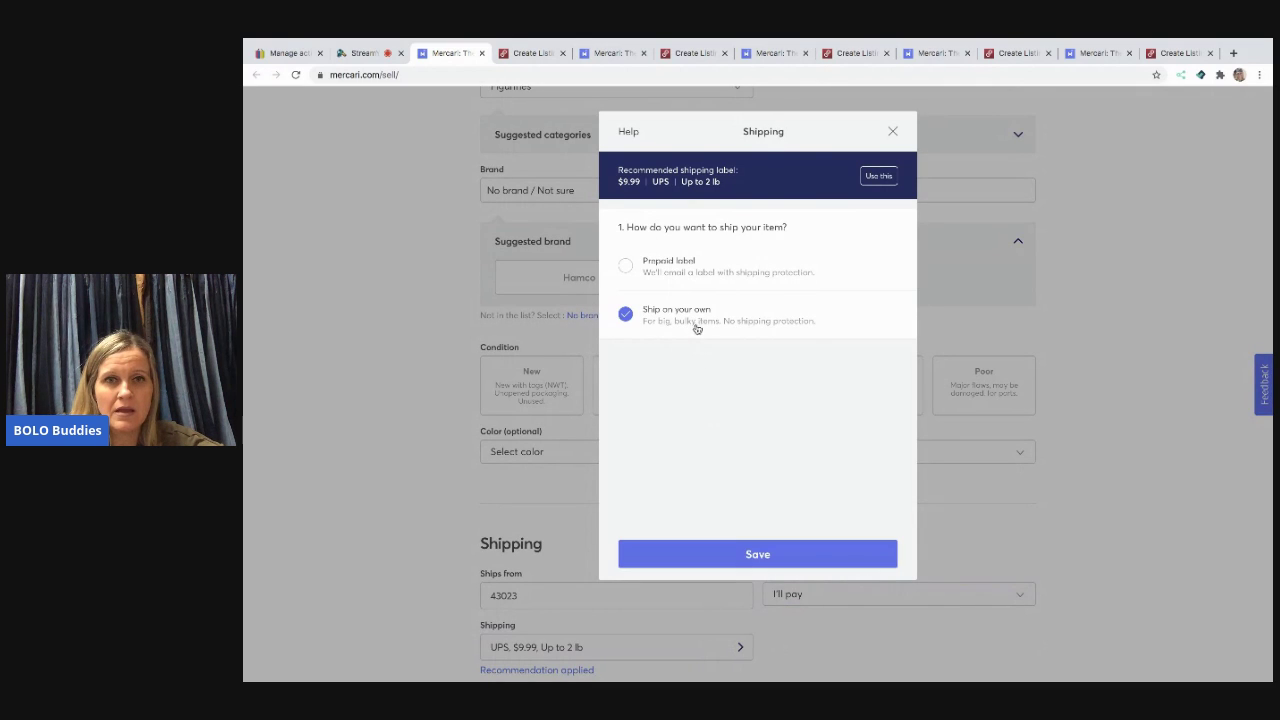
{"action": "left_click", "coordinate": [760, 554]}
Set the figurines' Mercari price to 17 and turn off Smart pricing
{"action": "scroll", "coordinate": [758, 556], "scroll_direction": "down", "scroll_amount": 4}
{"action": "left_click_drag", "start_coordinate": [744, 419], "coordinate": [714, 413]}
{"action": "type", "text": "17"}
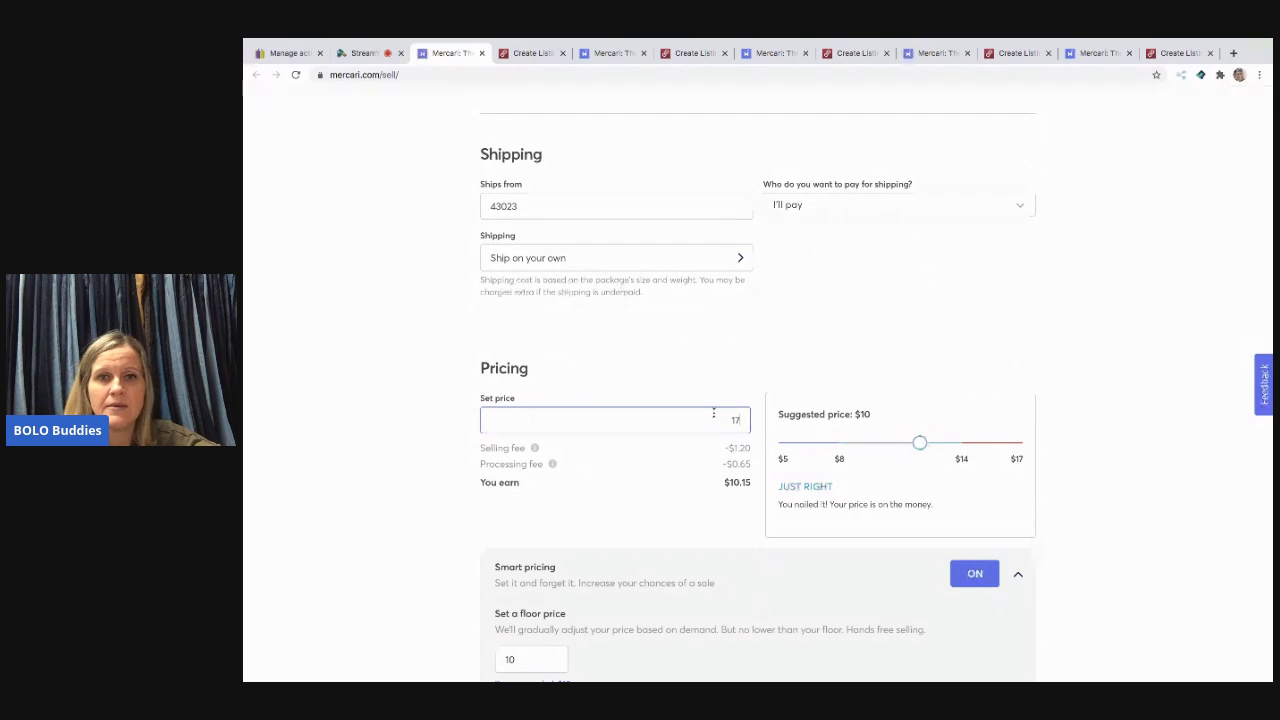
{"action": "left_click", "coordinate": [969, 573]}
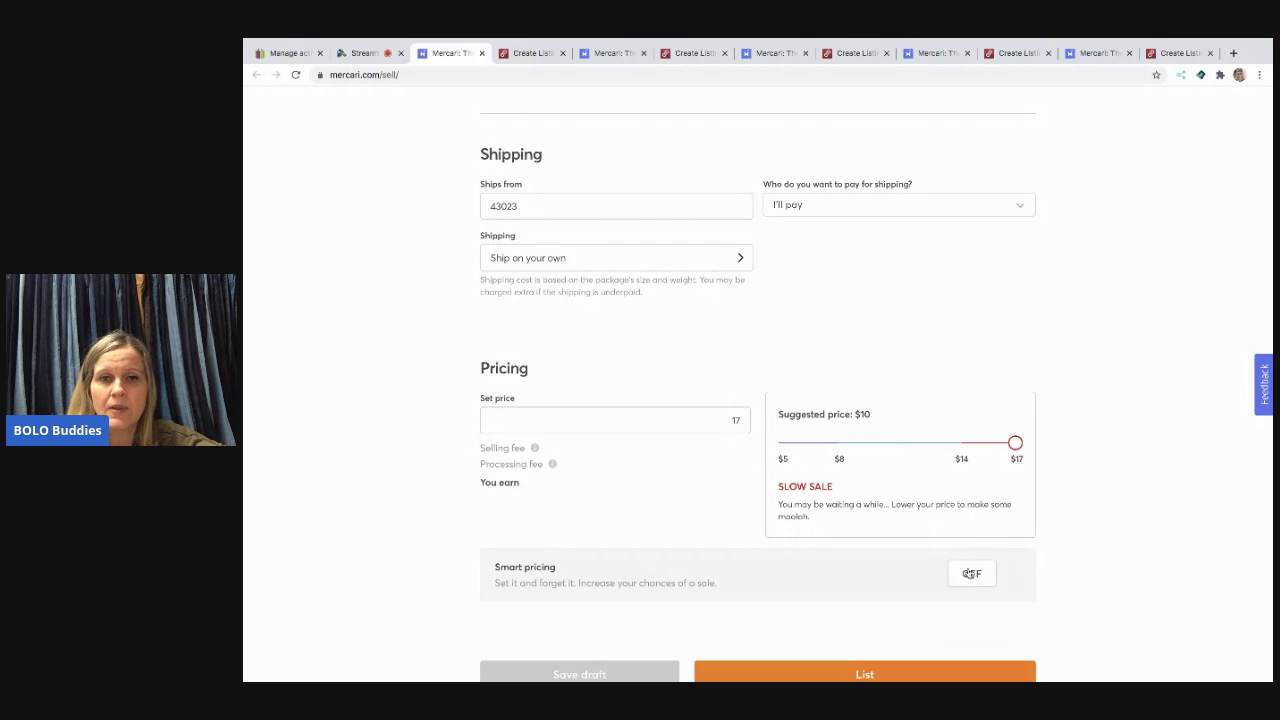
Publish the bear figurines on Mercari and close the listing page
{"action": "left_click", "coordinate": [914, 662]}
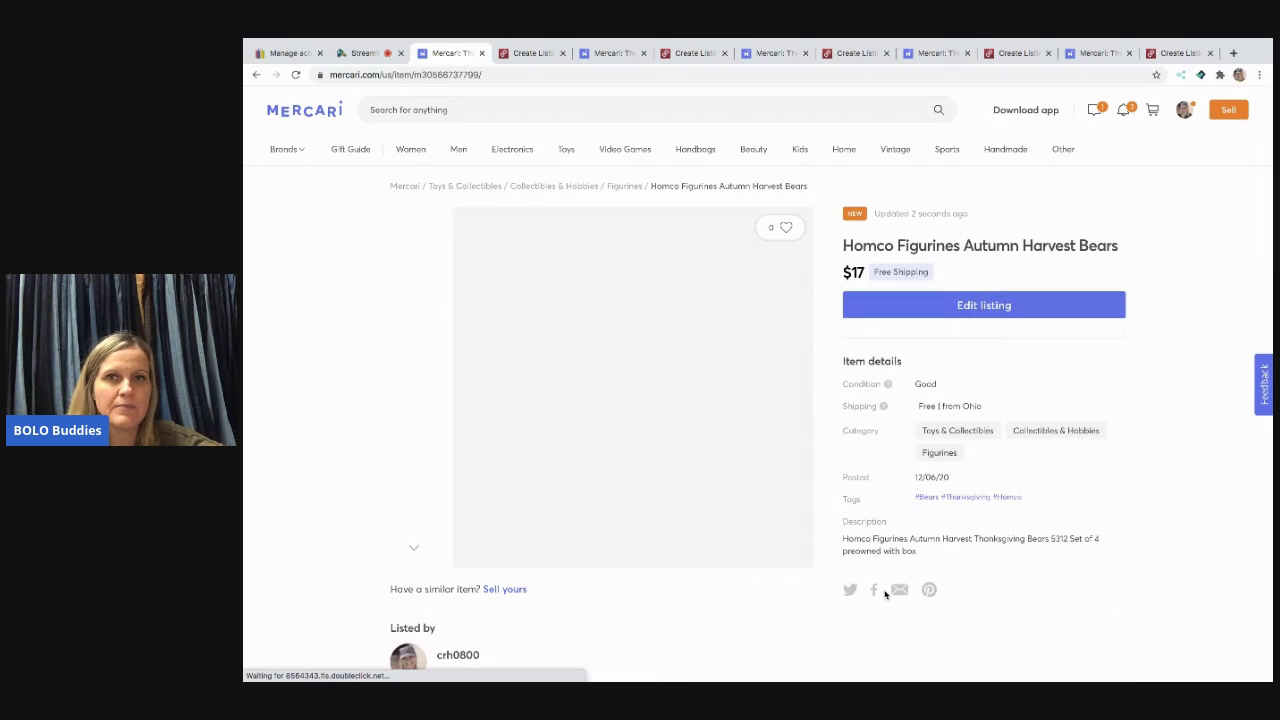
{"action": "left_click", "coordinate": [481, 55]}
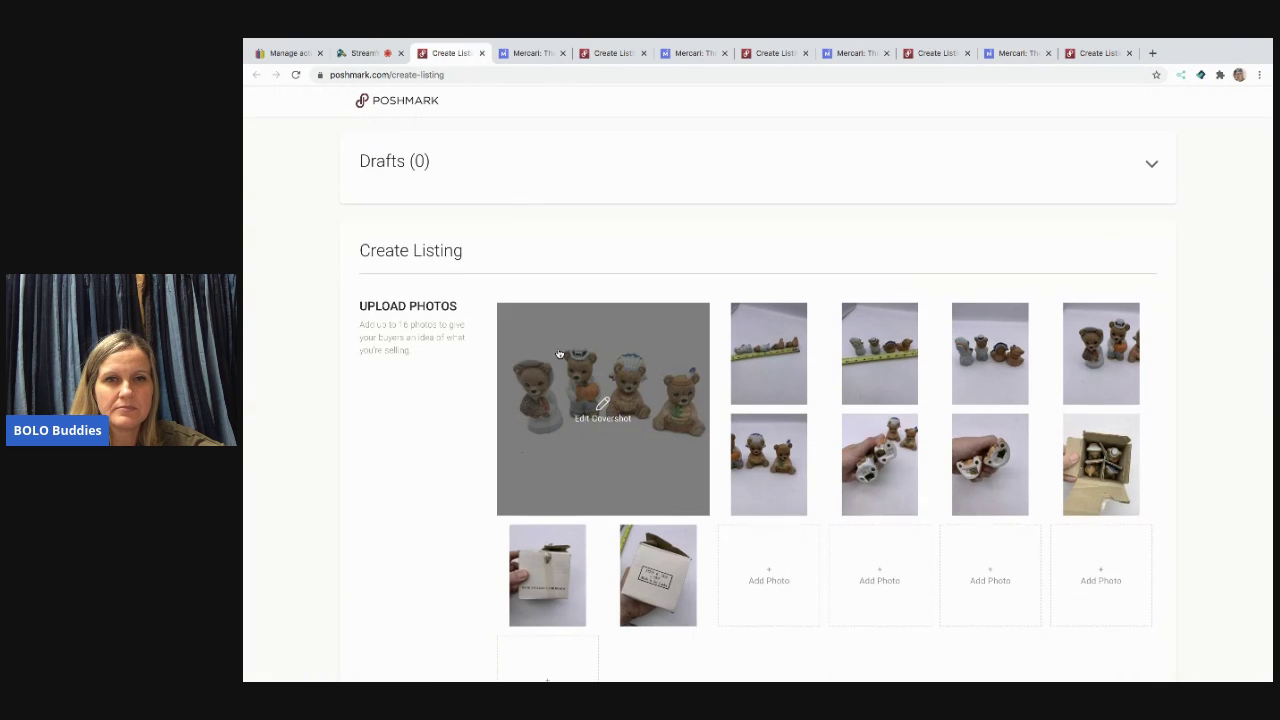
Set the figurines' Poshmark category to Home Holiday with the Holiday Decor subcategory
{"action": "scroll", "coordinate": [557, 352], "scroll_direction": "down", "scroll_amount": 5}
{"action": "scroll", "coordinate": [657, 438], "scroll_direction": "down", "scroll_amount": 2}
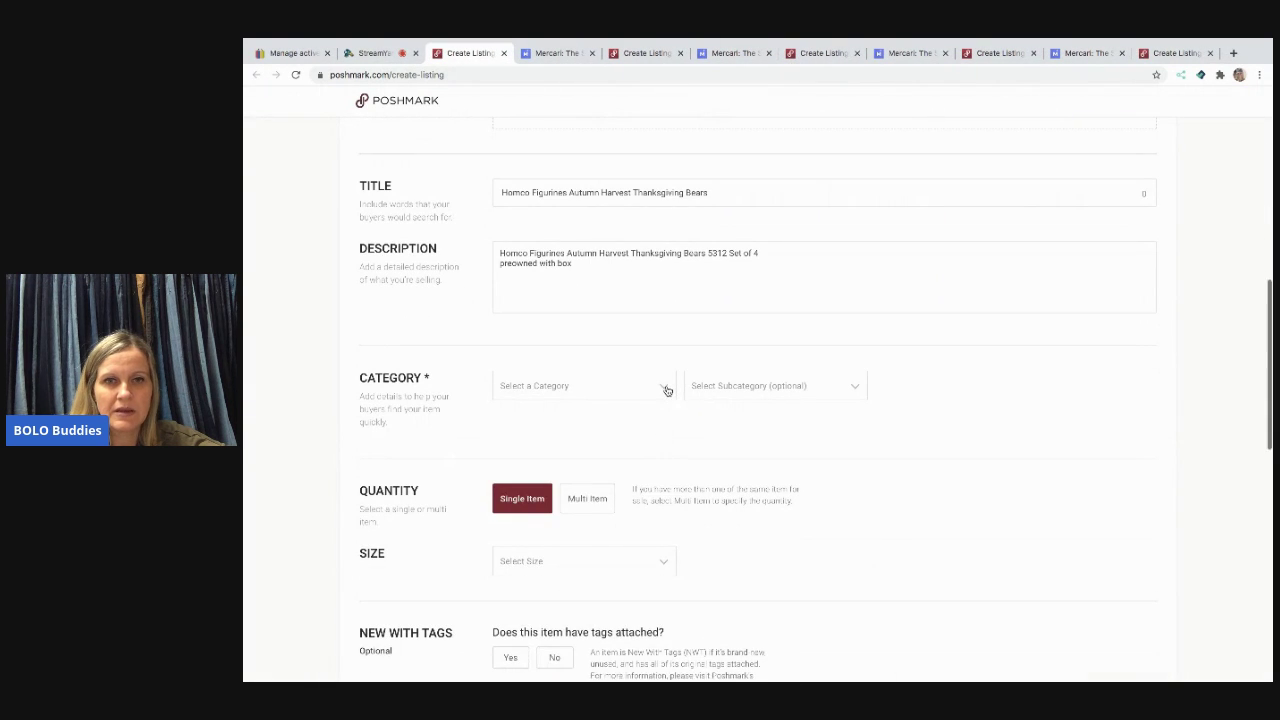
{"action": "left_click", "coordinate": [666, 388]}
{"action": "left_click", "coordinate": [655, 415]}
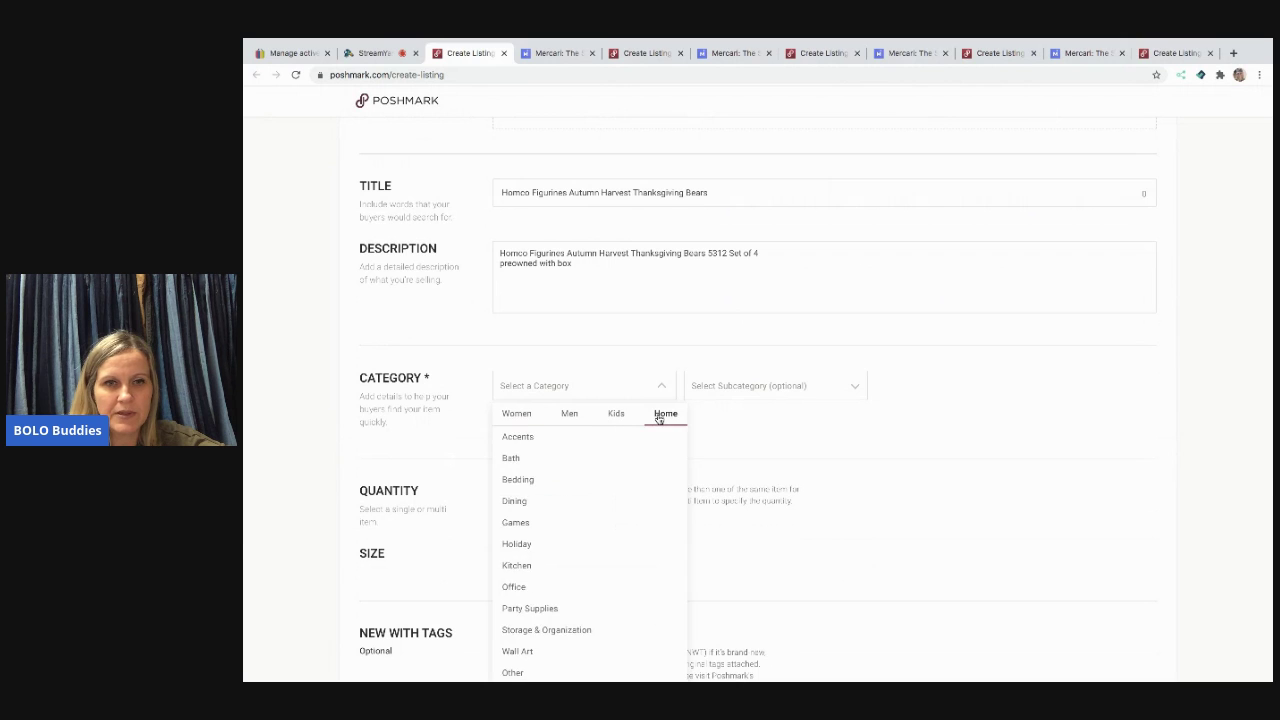
{"action": "scroll", "coordinate": [660, 420], "scroll_direction": "down", "scroll_amount": 1}
{"action": "left_click", "coordinate": [617, 416]}
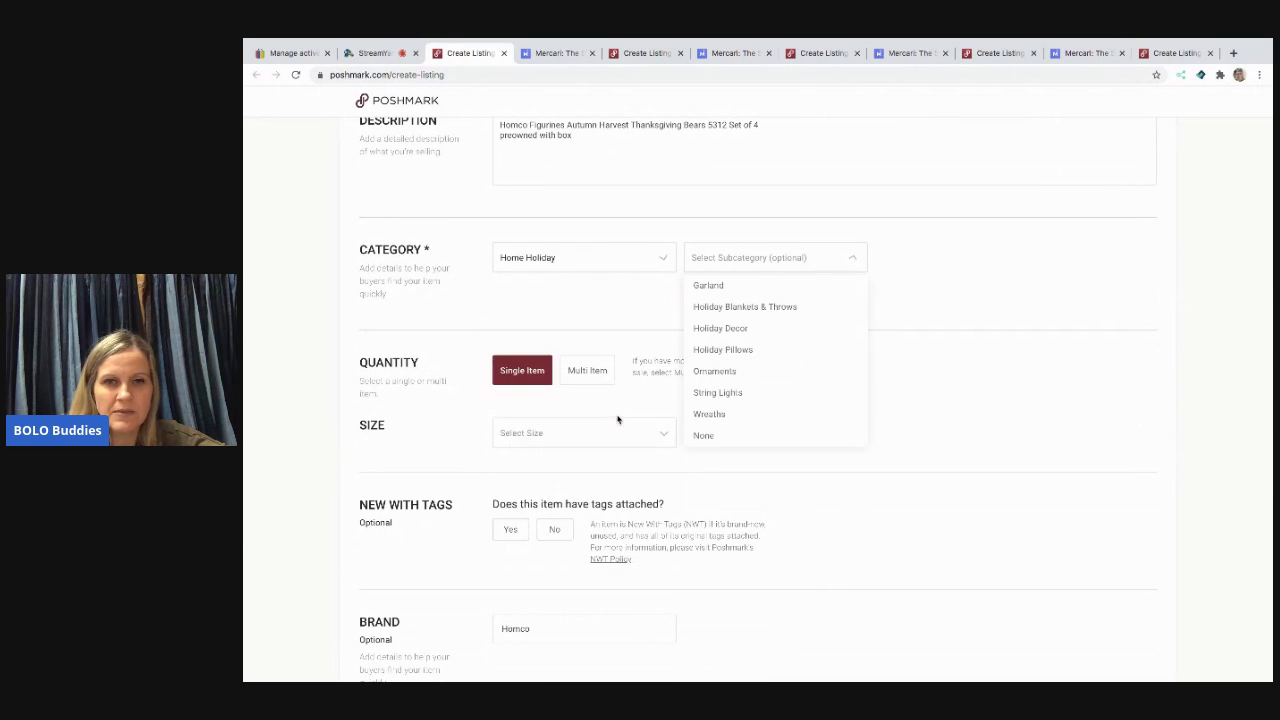
{"action": "left_click", "coordinate": [724, 330]}
Choose size OS for the figurines and mark them as not having tags attached
{"action": "scroll", "coordinate": [700, 350], "scroll_direction": "down", "scroll_amount": 1}
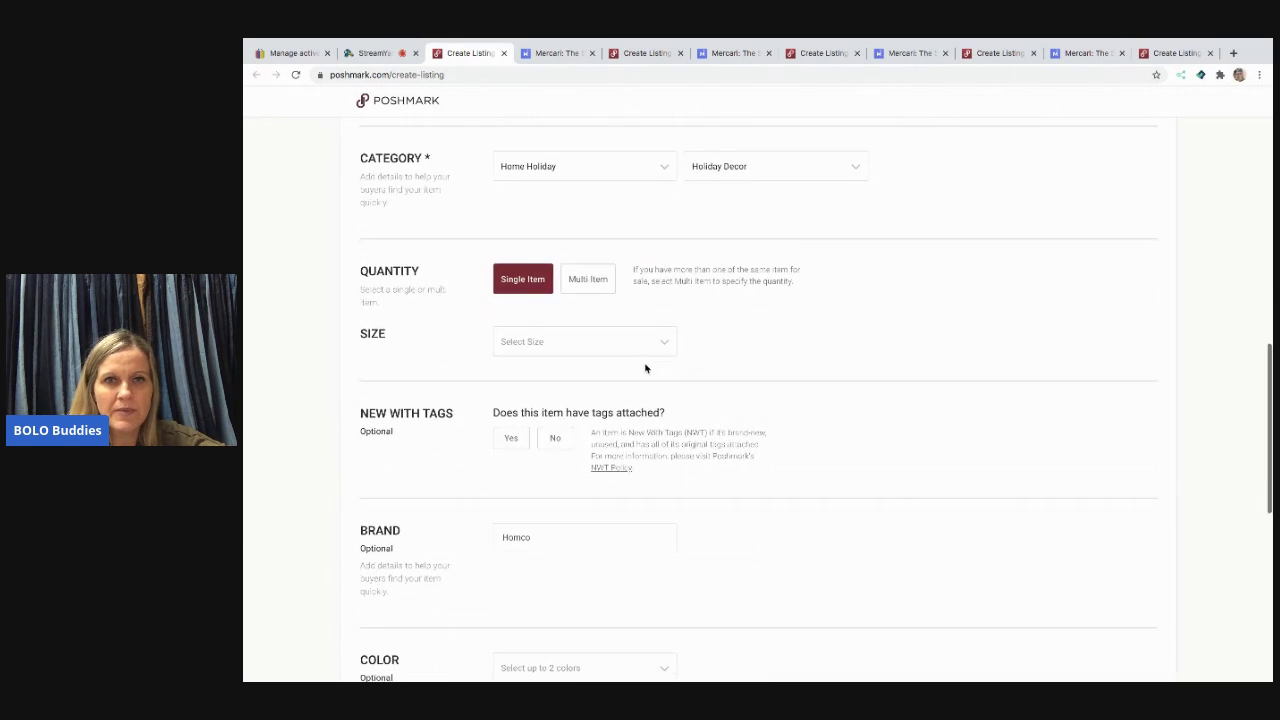
{"action": "left_click", "coordinate": [643, 343]}
{"action": "left_click", "coordinate": [541, 401]}
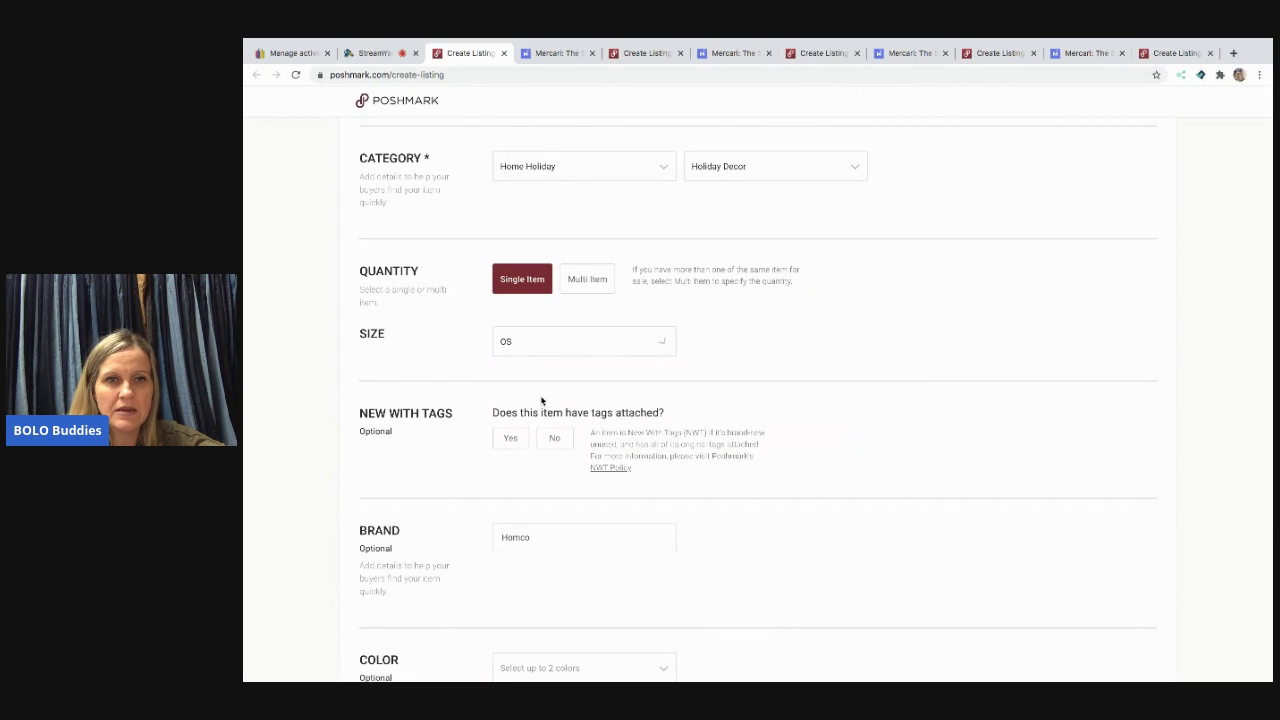
{"action": "left_click", "coordinate": [554, 448]}
Set the figurines' original price to 0 and their listing price to 16
{"action": "scroll", "coordinate": [545, 440], "scroll_direction": "down", "scroll_amount": 3}
{"action": "left_click", "coordinate": [518, 482]}
{"action": "type", "text": "0"}
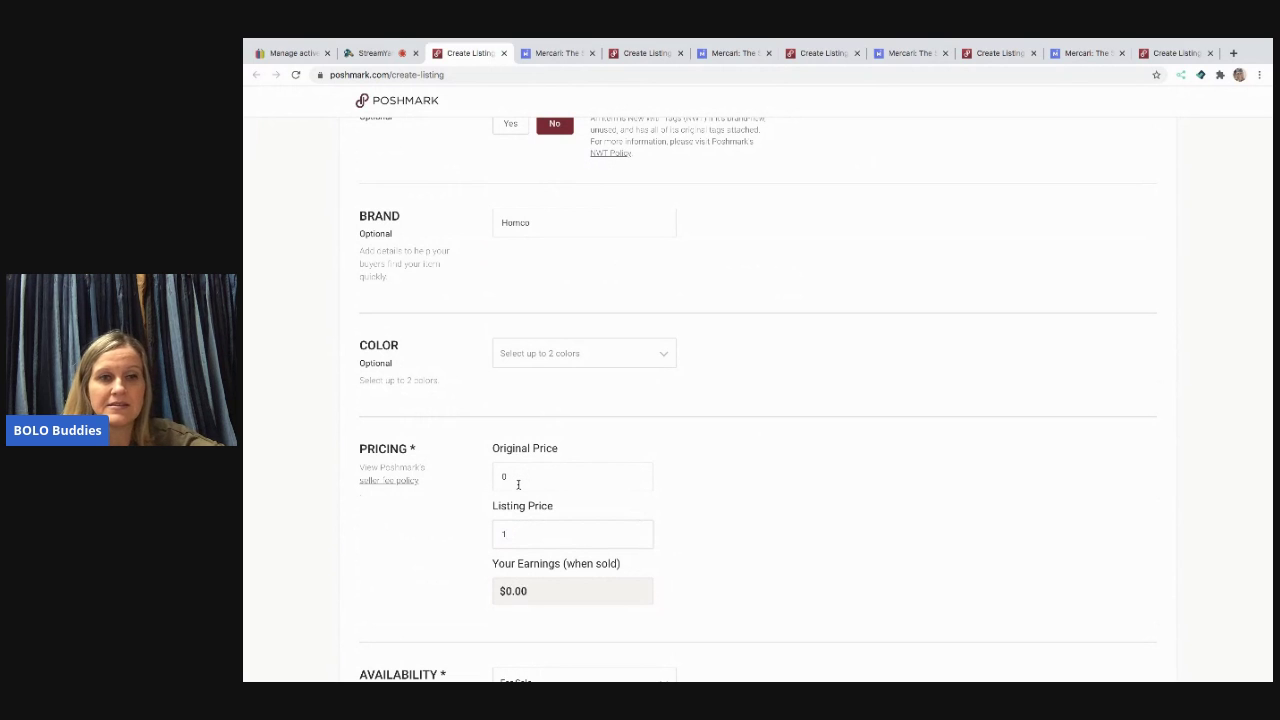
{"action": "type", "text": "6"}
Publish the bear figurines on Poshmark and close the page
{"action": "scroll", "coordinate": [837, 483], "scroll_direction": "down", "scroll_amount": 3}
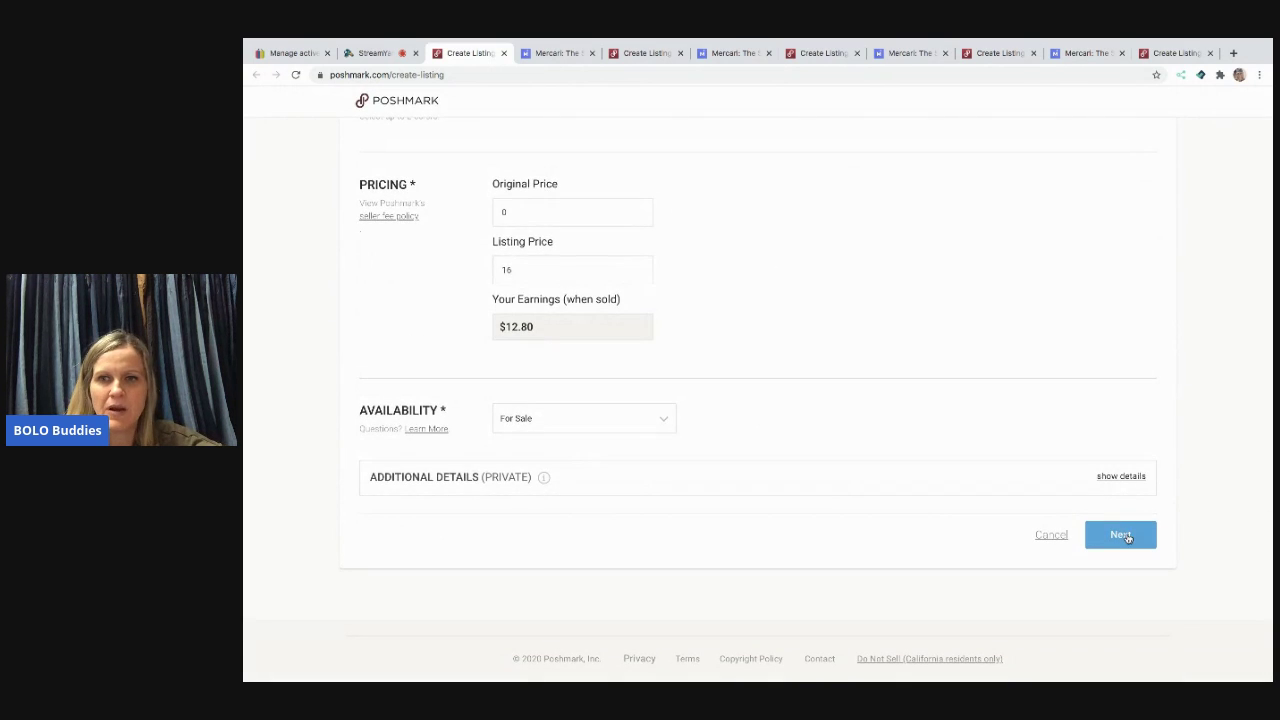
{"action": "left_click", "coordinate": [1121, 535]}
{"action": "left_click", "coordinate": [929, 528]}
{"action": "left_click", "coordinate": [928, 441]}
{"action": "left_click", "coordinate": [757, 648]}
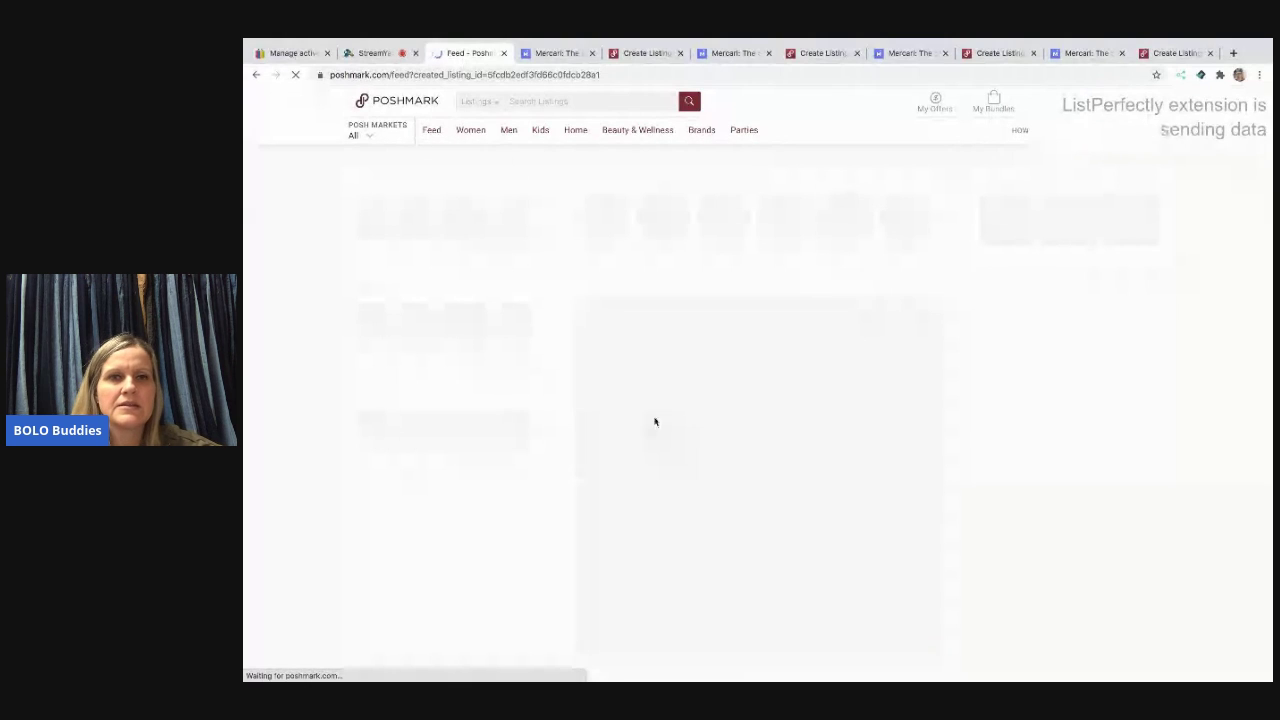
{"action": "left_click", "coordinate": [503, 53]}
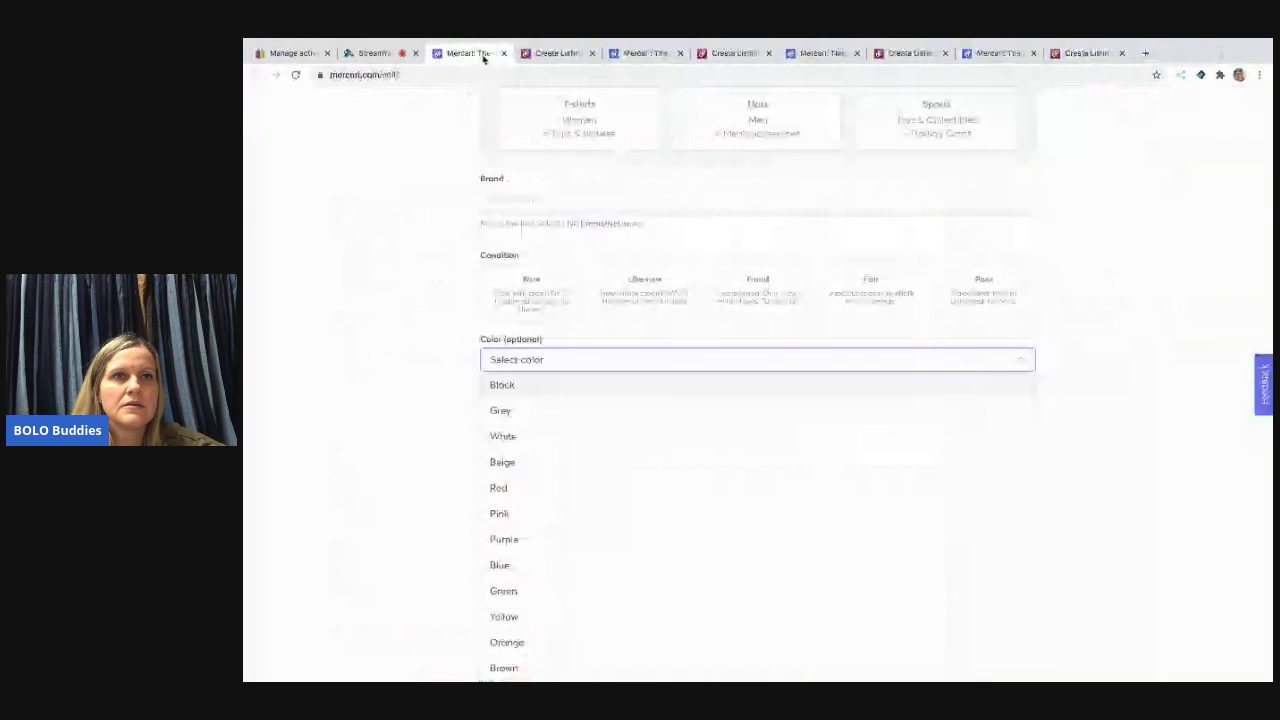
Switch to the StreamYard studio to check the broadcast
{"action": "left_click", "coordinate": [371, 53]}
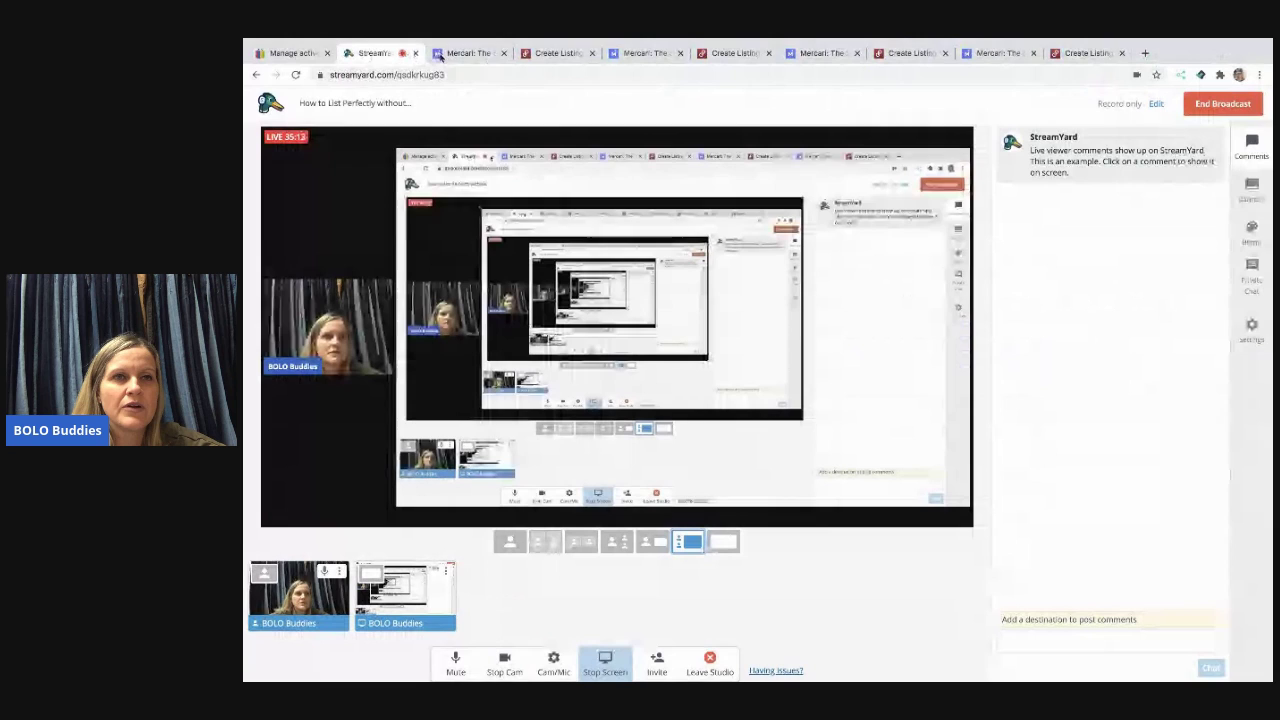